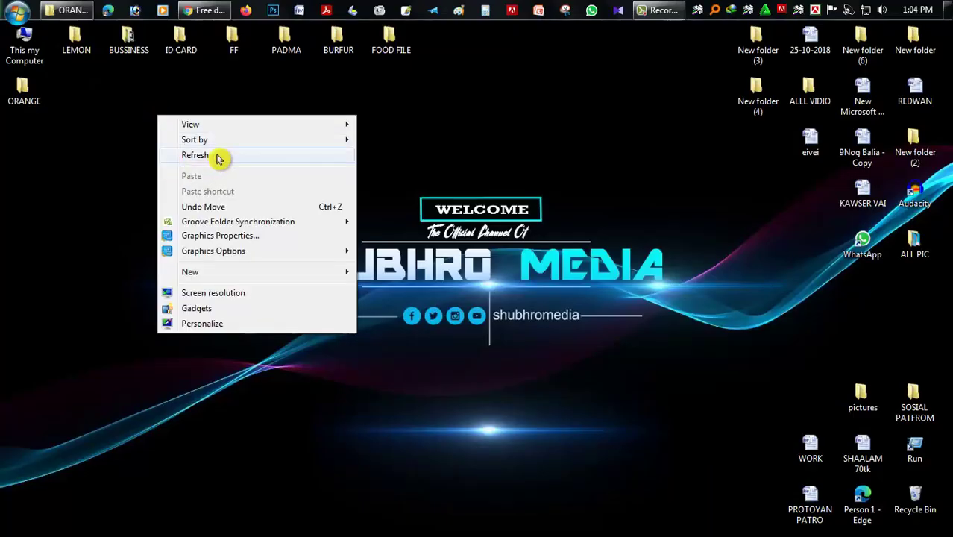
- Open the ORANGE folder, select the blank ORANGE image and launch Photoshop
{"action": "left_click", "coordinate": [219, 156]}
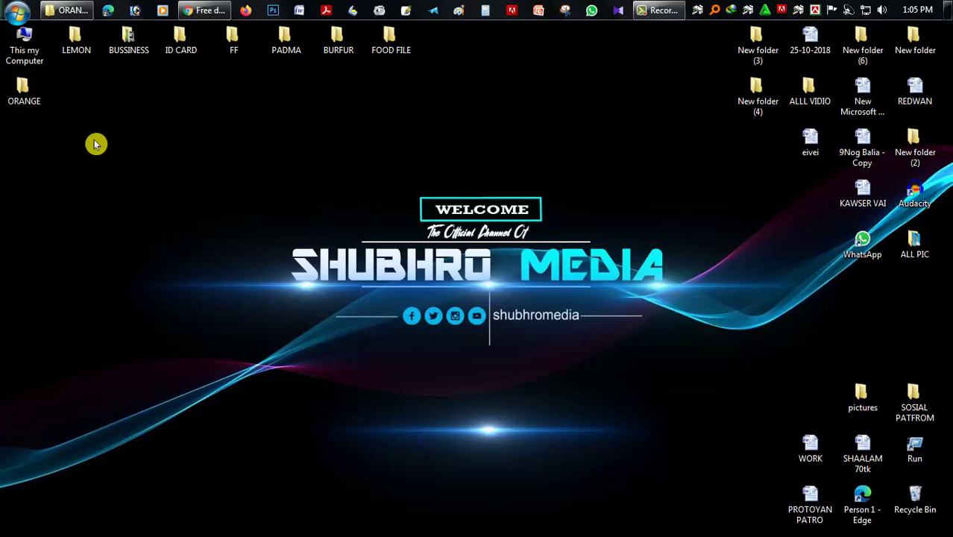
{"action": "double_click", "coordinate": [24, 88]}
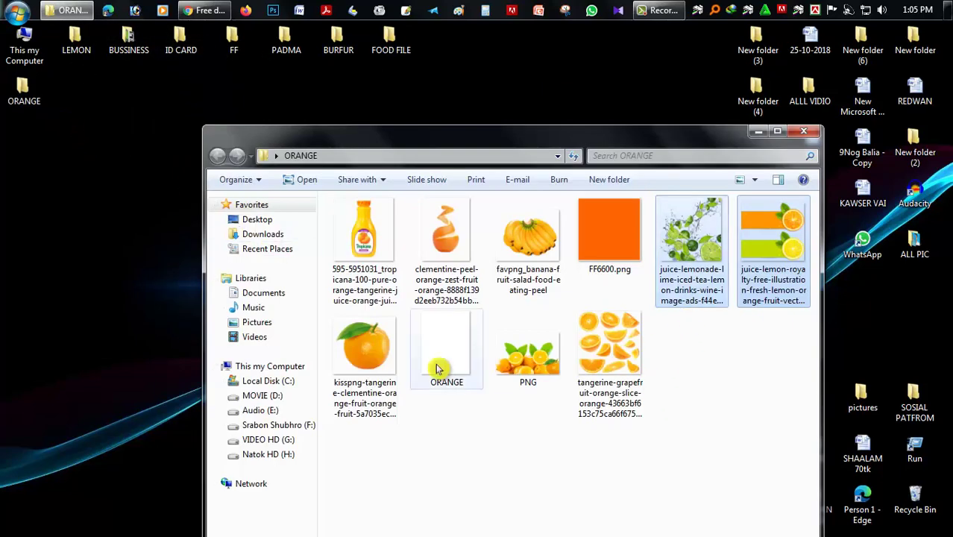
{"action": "left_click", "coordinate": [439, 369]}
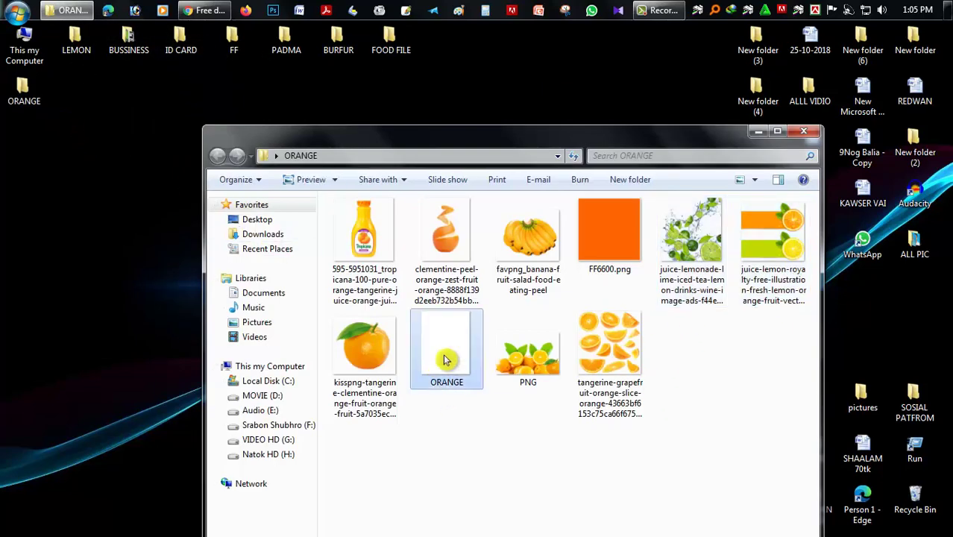
{"action": "left_click", "coordinate": [275, 12]}
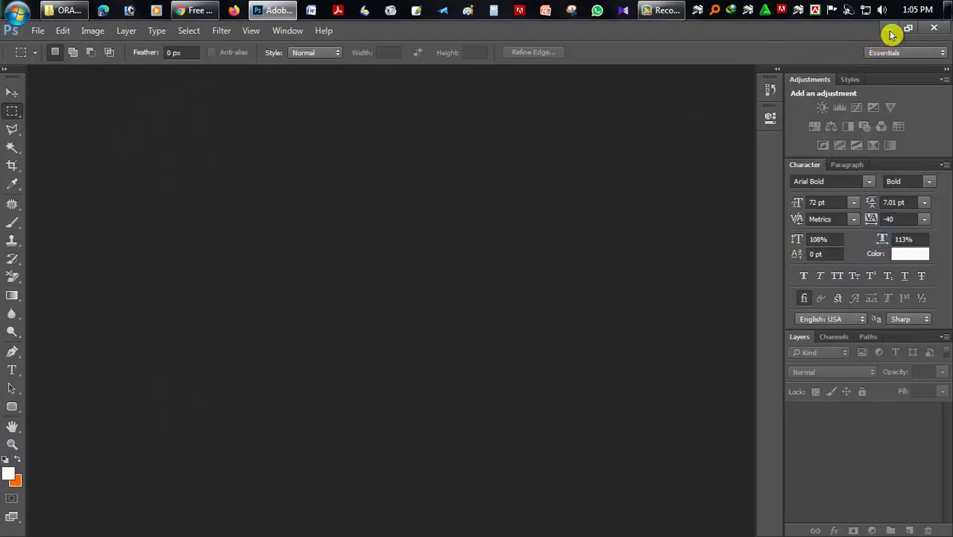
{"action": "left_click", "coordinate": [888, 29]}
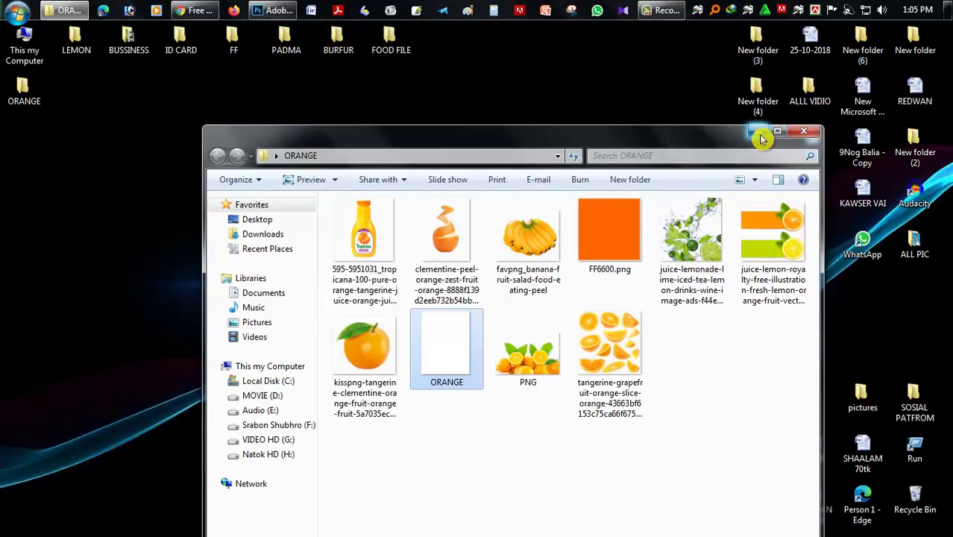
{"action": "left_click", "coordinate": [757, 132]}
- Drag the blank ORANGE image from the ORANGE folder into Photoshop to open ORANGE.tif
{"action": "right_click", "coordinate": [214, 145]}
{"action": "left_click", "coordinate": [246, 181]}
{"action": "left_click", "coordinate": [275, 12]}
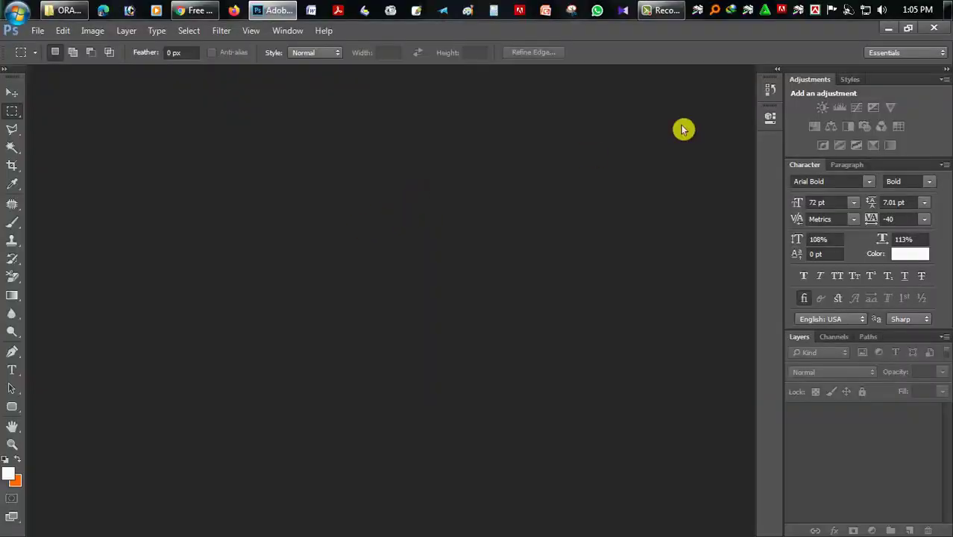
{"action": "left_click", "coordinate": [889, 30]}
{"action": "double_click", "coordinate": [24, 89]}
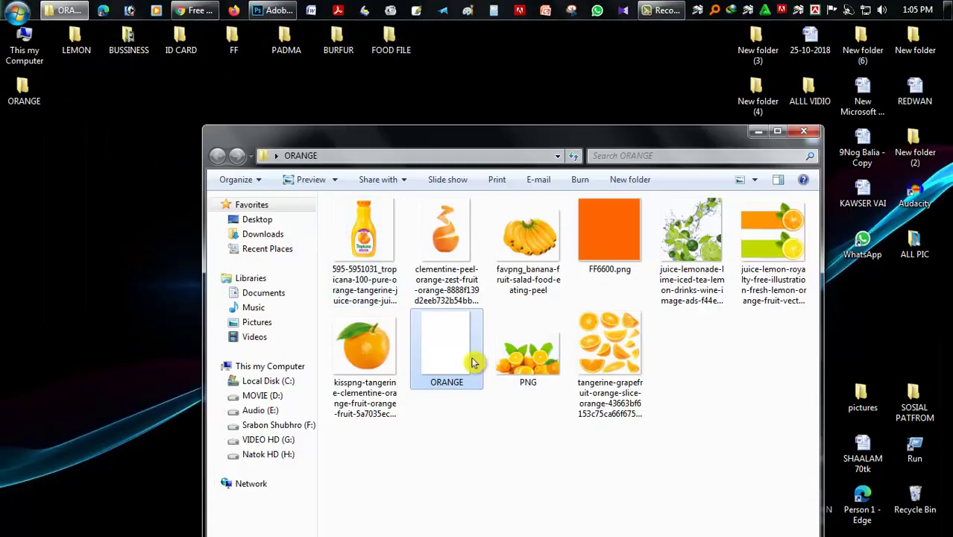
{"action": "left_click_drag", "start_coordinate": [471, 362], "coordinate": [453, 244]}
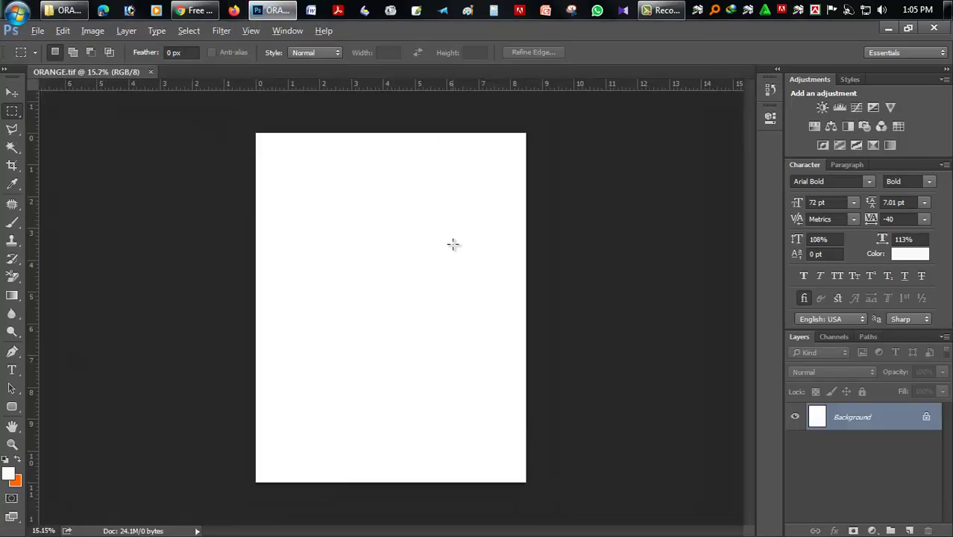
- Fill the whole canvas with the orange background colour
{"action": "key", "text": "ctrl+a"}
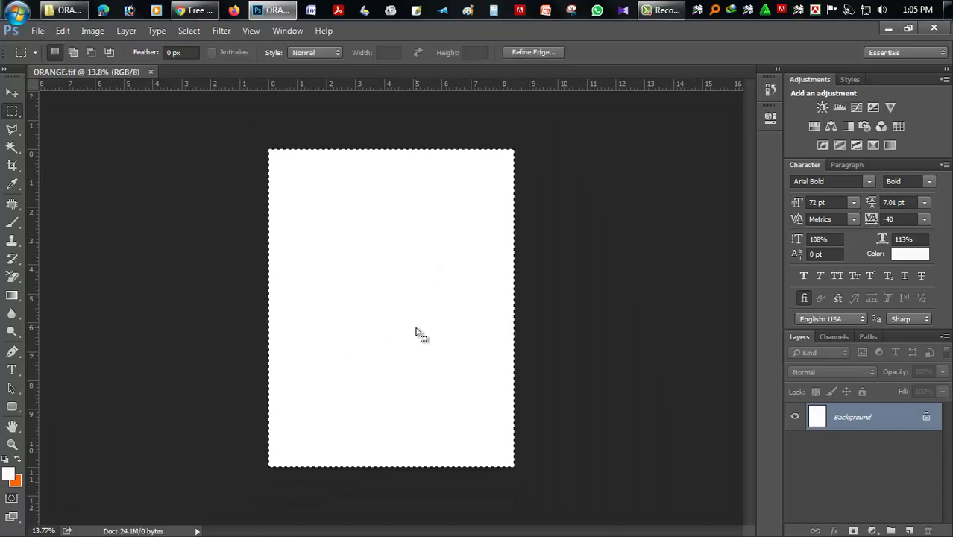
{"action": "key", "text": "ctrl+BackSpace"}
{"action": "key", "text": "ctrl+d"}
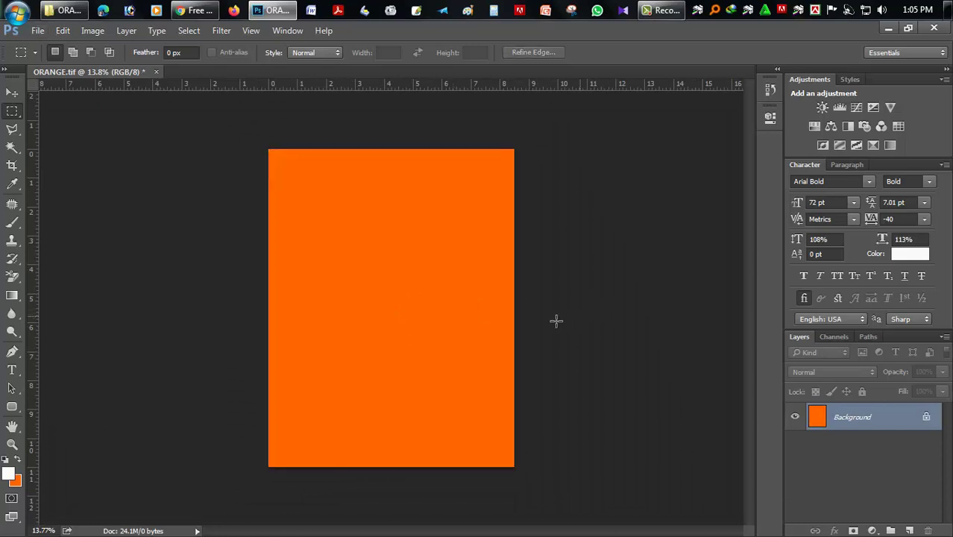
{"action": "key", "text": "ctrl+0"}
{"action": "scroll", "coordinate": [531, 332], "scroll_direction": "down", "scroll_amount": 1}
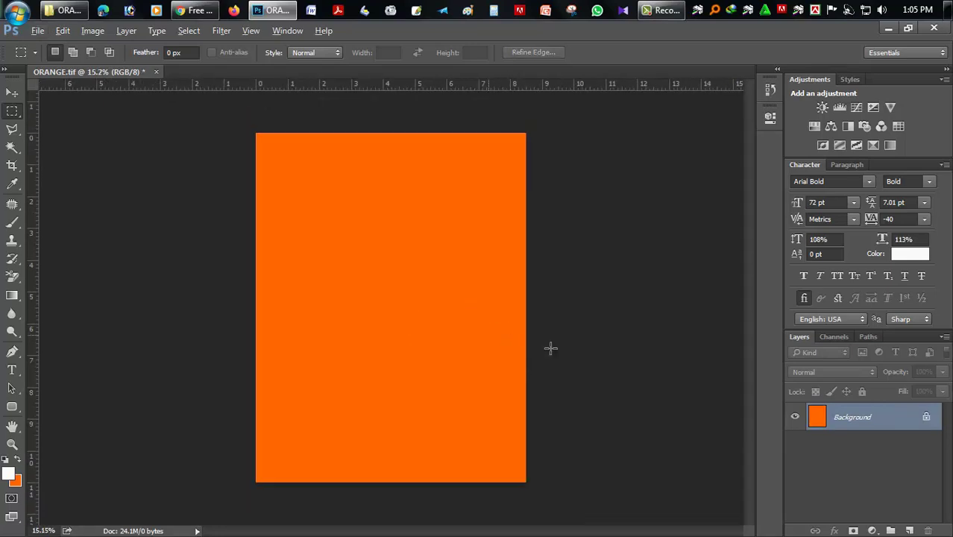
- Add a new empty layer and set the foreground colour to yellow #ffcc00
{"action": "left_click", "coordinate": [893, 530]}
{"action": "key", "text": "ctrl+z"}
{"action": "left_click", "coordinate": [909, 530]}
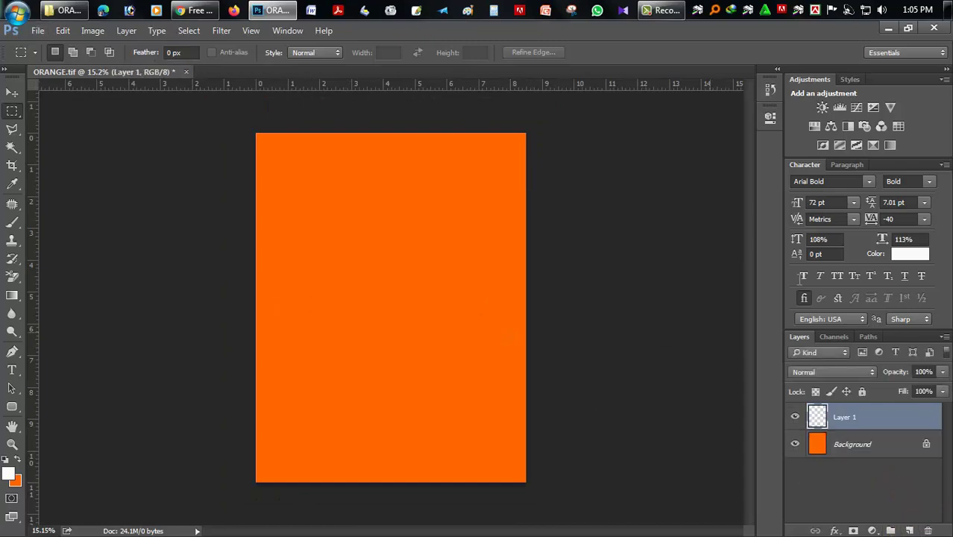
{"action": "left_click", "coordinate": [10, 474]}
{"action": "left_click_drag", "start_coordinate": [770, 252], "coordinate": [772, 214]}
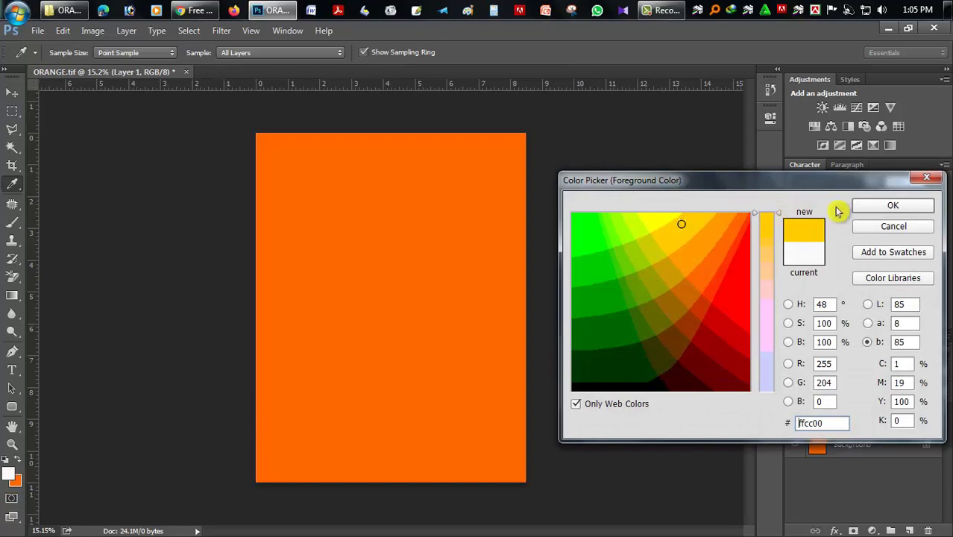
{"action": "left_click", "coordinate": [870, 209]}
- Try a 900 px soft brush at 53% flow and 45% opacity, then undo the dab
{"action": "left_click", "coordinate": [12, 221]}
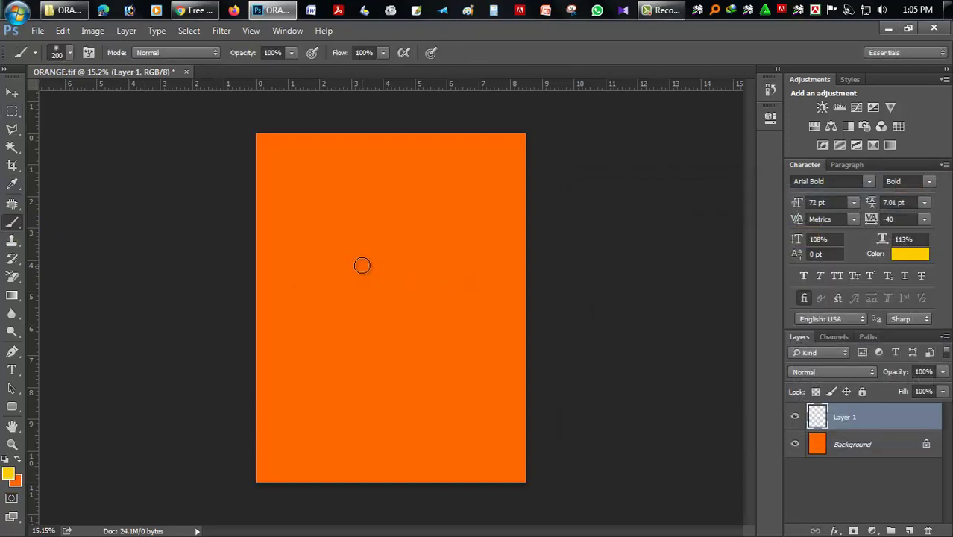
{"action": "key", "text": "bracketright"}
{"action": "key", "text": "bracketright"}
{"action": "key", "text": "bracketright"}
{"action": "left_click", "coordinate": [382, 52]}
{"action": "left_click_drag", "start_coordinate": [385, 69], "coordinate": [349, 68]}
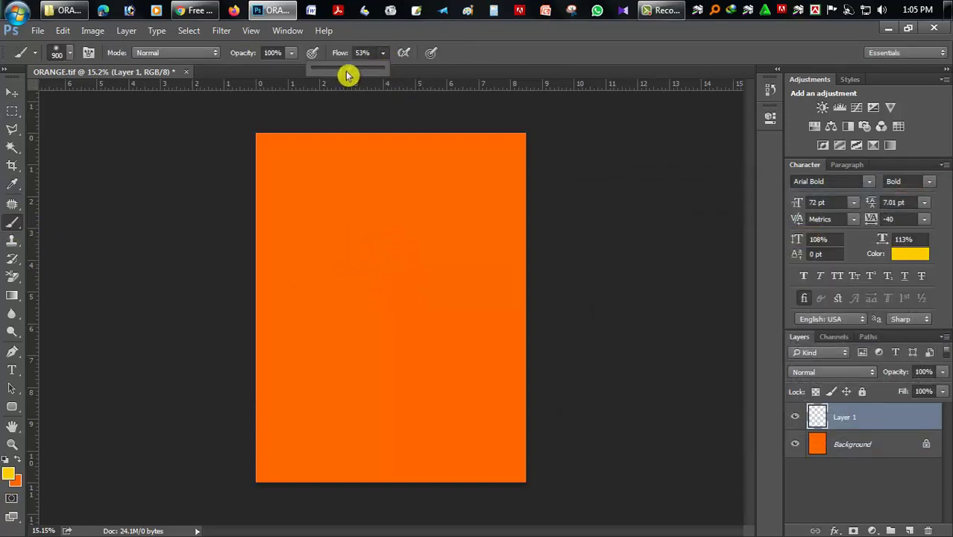
{"action": "left_click", "coordinate": [291, 52]}
{"action": "left_click_drag", "start_coordinate": [283, 69], "coordinate": [252, 68]}
{"action": "left_click", "coordinate": [367, 252]}
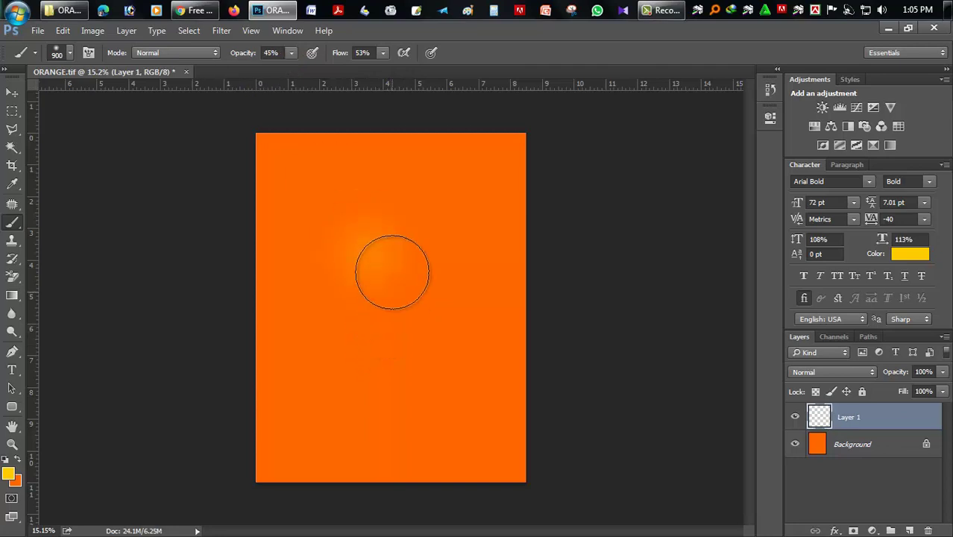
{"action": "key", "text": "ctrl+z"}
- Paint a round yellow glow at the page centre with 100% flow and opacity
{"action": "left_click", "coordinate": [382, 52]}
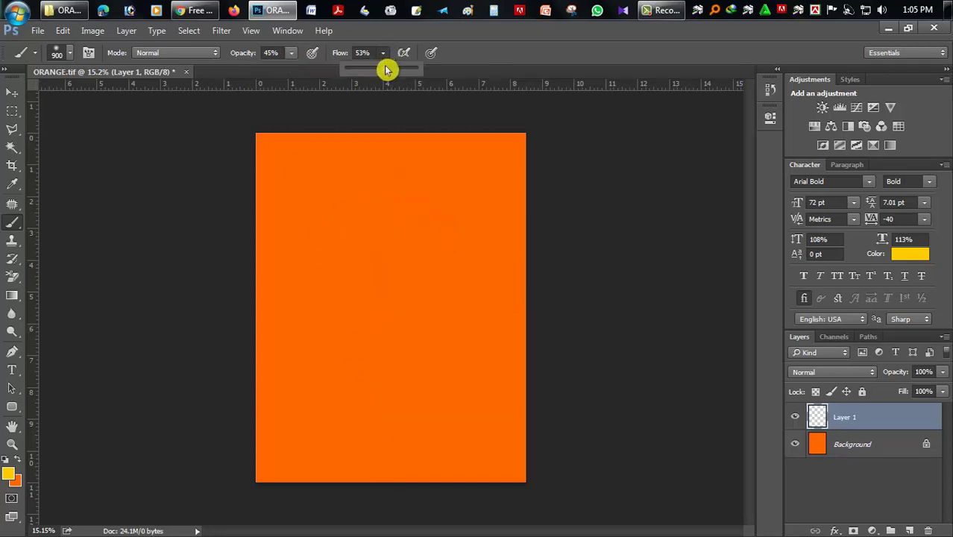
{"action": "left_click_drag", "start_coordinate": [384, 69], "coordinate": [451, 70]}
{"action": "left_click", "coordinate": [291, 53]}
{"action": "left_click_drag", "start_coordinate": [294, 68], "coordinate": [340, 68]}
{"action": "left_click_drag", "start_coordinate": [339, 254], "coordinate": [400, 364]}
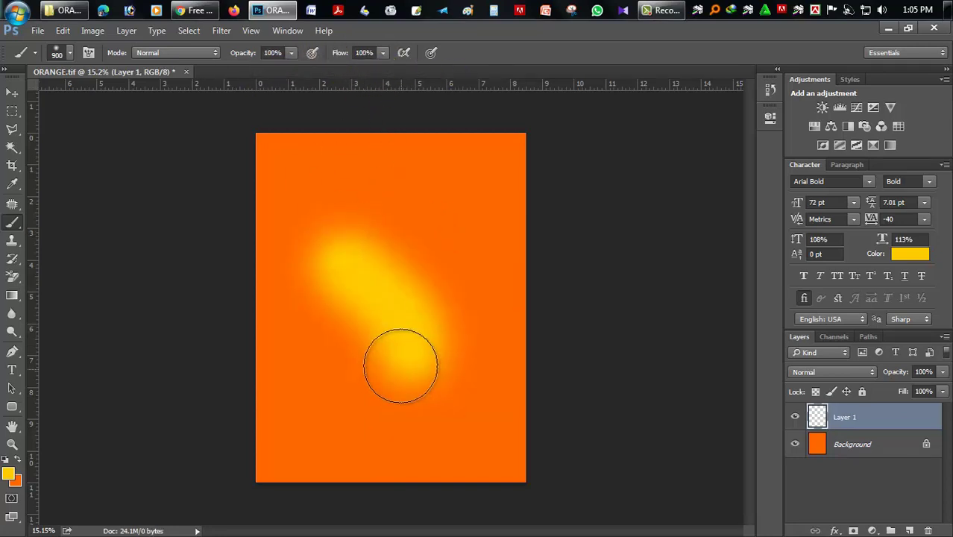
{"action": "key", "text": "ctrl+z"}
{"action": "left_click", "coordinate": [378, 295]}
- Scale the yellow glow to about 317% wide and 424% tall and nudge it into place
{"action": "key", "text": "v"}
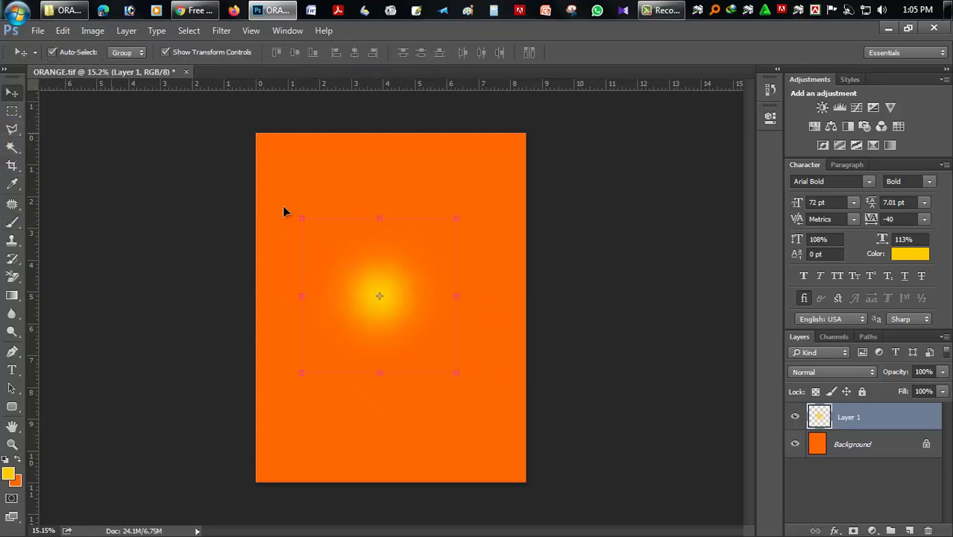
{"action": "left_click_drag", "start_coordinate": [460, 216], "coordinate": [549, 125]}
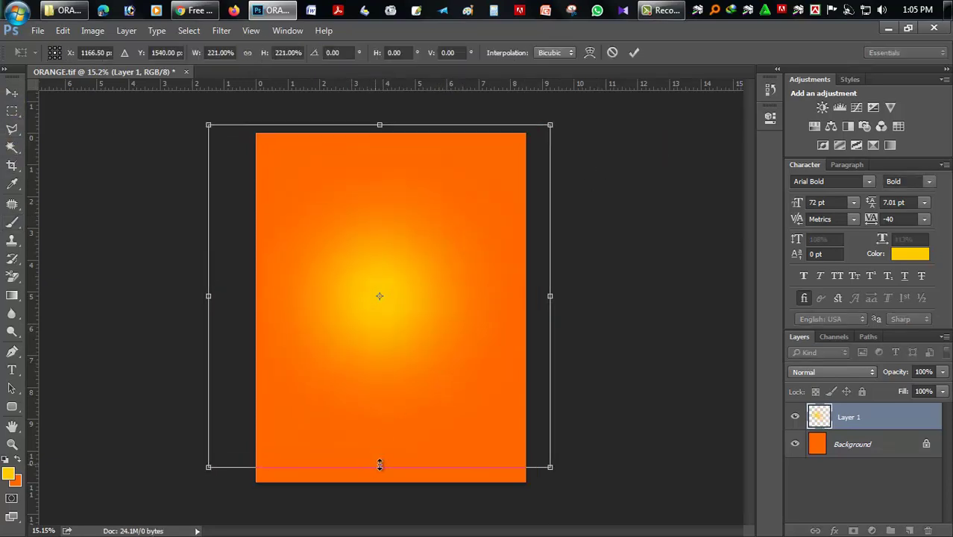
{"action": "left_click_drag", "start_coordinate": [379, 465], "coordinate": [379, 523]}
{"action": "key", "text": "ctrl+minus"}
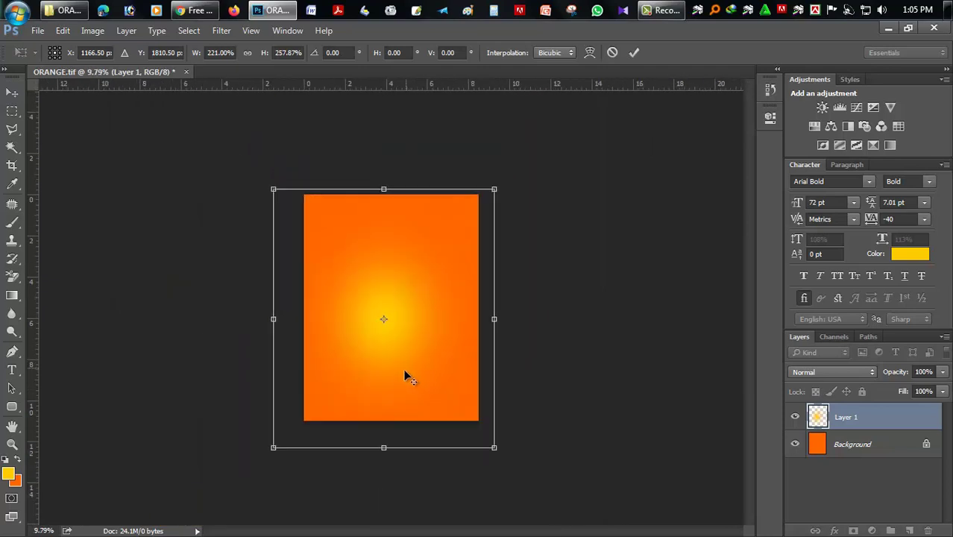
{"action": "key", "text": "ctrl+minus"}
{"action": "left_click_drag", "start_coordinate": [382, 437], "coordinate": [385, 496]}
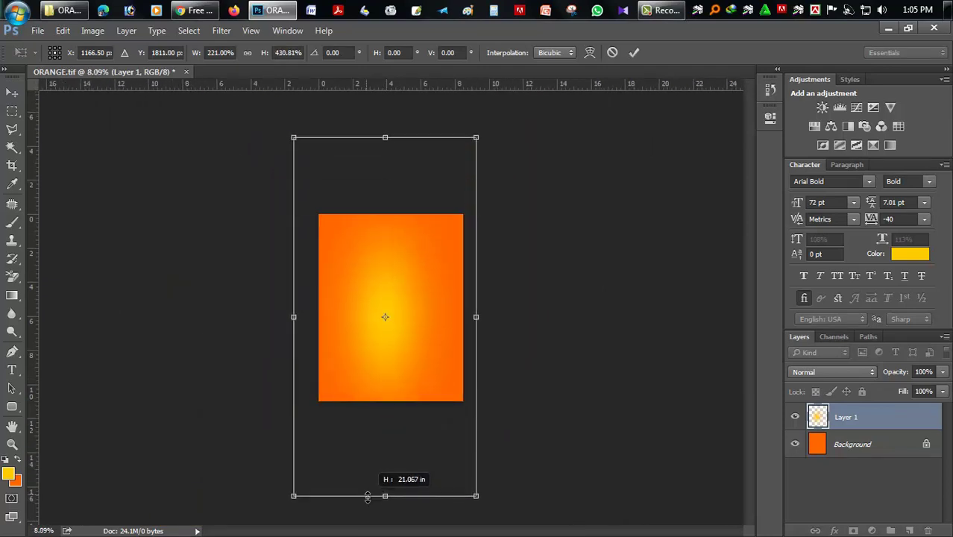
{"action": "left_click_drag", "start_coordinate": [475, 317], "coordinate": [518, 319]}
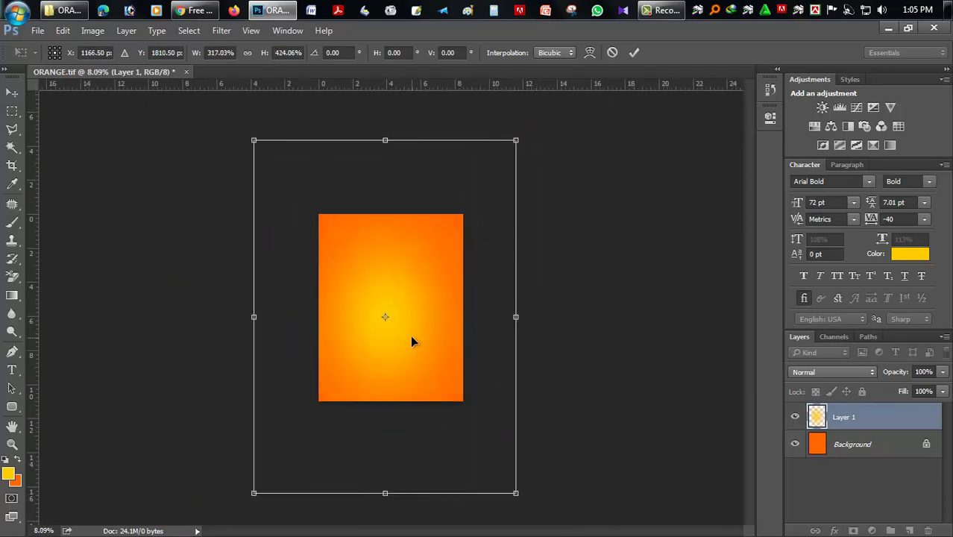
{"action": "key", "text": "Return"}
{"action": "left_click_drag", "start_coordinate": [414, 333], "coordinate": [419, 331]}
{"action": "scroll", "coordinate": [585, 326], "scroll_direction": "up", "scroll_amount": 3}
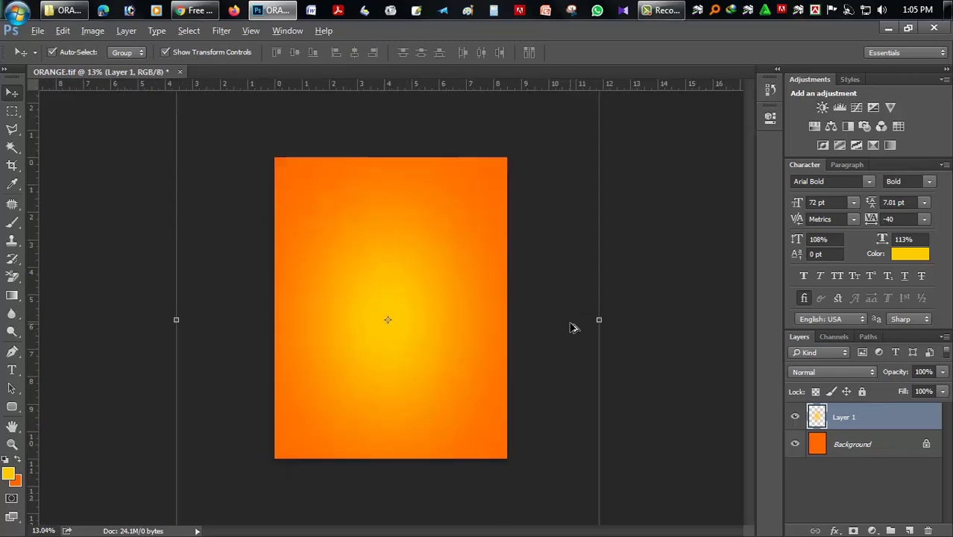
{"action": "scroll", "coordinate": [475, 306], "scroll_direction": "up", "scroll_amount": 1}
{"action": "scroll", "coordinate": [656, 317], "scroll_direction": "down", "scroll_amount": 2}
{"action": "left_click", "coordinate": [689, 308]}
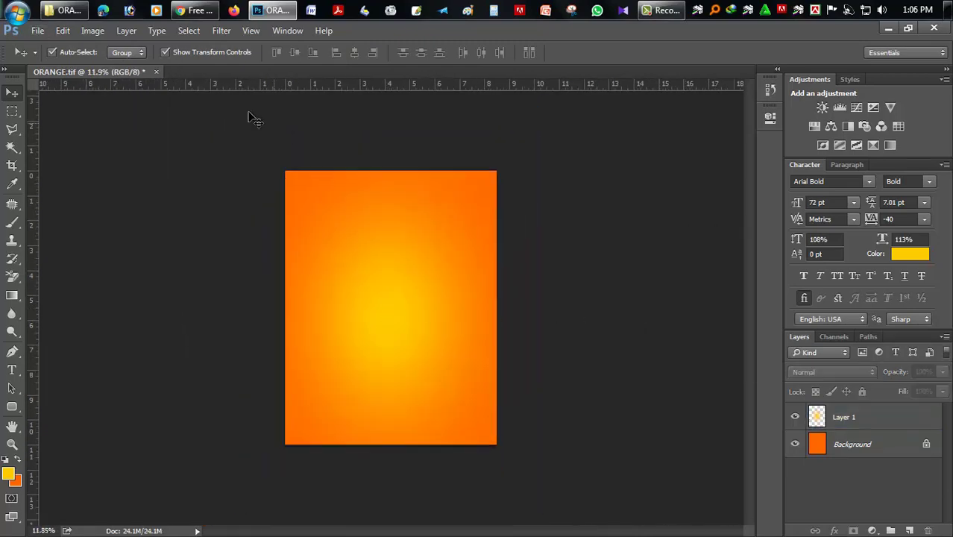
- Drag the oranges-and-leaves PNG out of the PADMA folder to place it onto the poster
{"action": "left_click", "coordinate": [894, 30]}
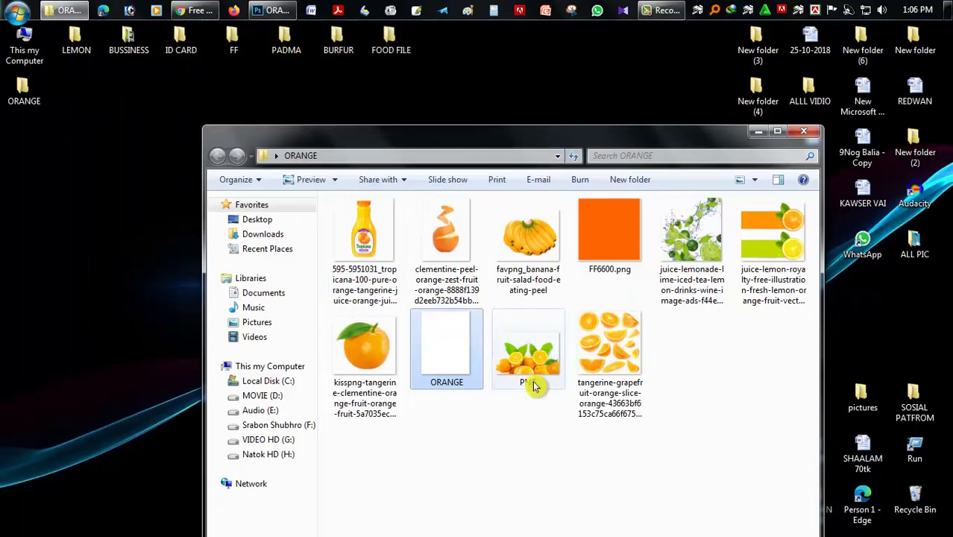
{"action": "left_click_drag", "start_coordinate": [526, 363], "coordinate": [286, 41]}
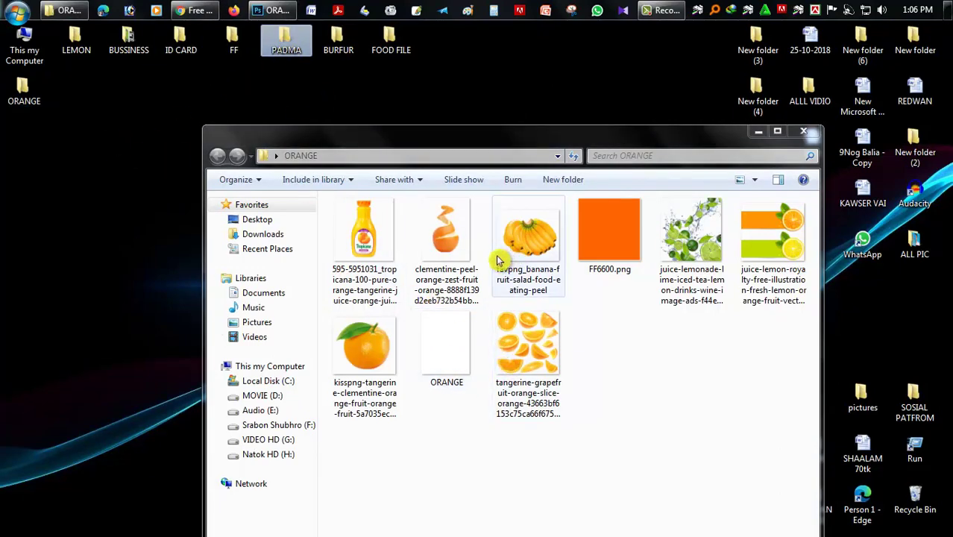
{"action": "double_click", "coordinate": [286, 41]}
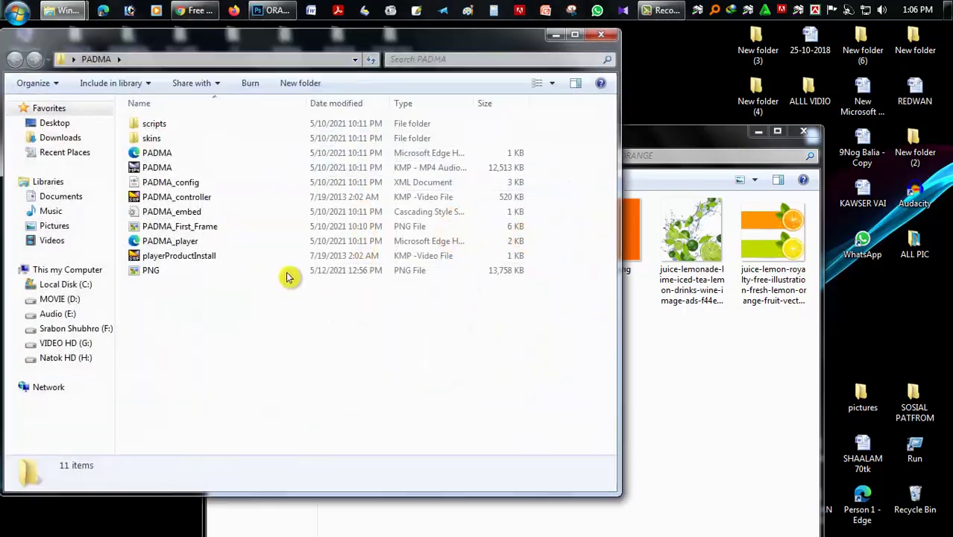
{"action": "mouse_move", "coordinate": [218, 272]}
{"action": "left_mouse_down"}
{"action": "mouse_move", "coordinate": [610, 350]}
{"action": "mouse_move", "coordinate": [384, 261]}
{"action": "left_mouse_up"}
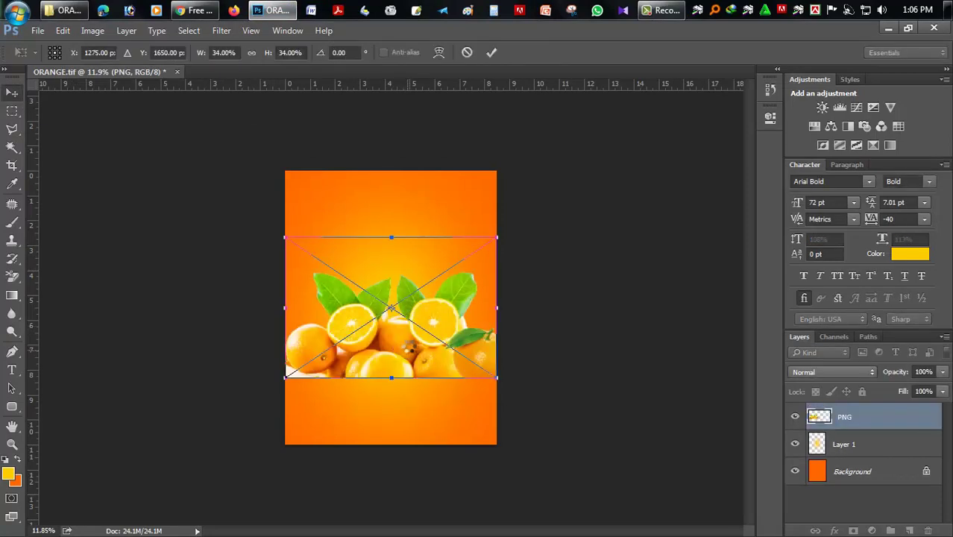
- Commit the placed oranges image and save ORANGE.tif as a TIFF with layers
{"action": "key", "text": "Return"}
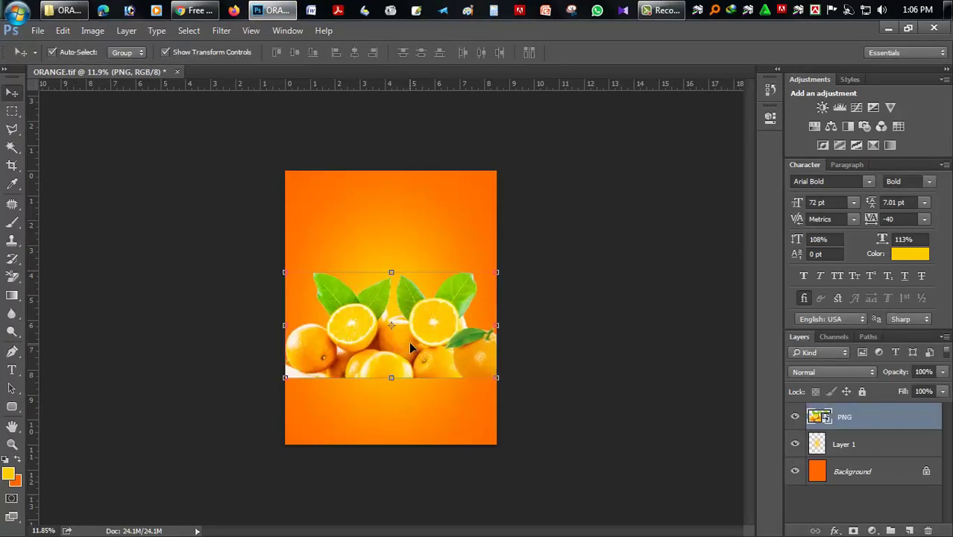
{"action": "key", "text": "ctrl+s"}
{"action": "left_click", "coordinate": [665, 135]}
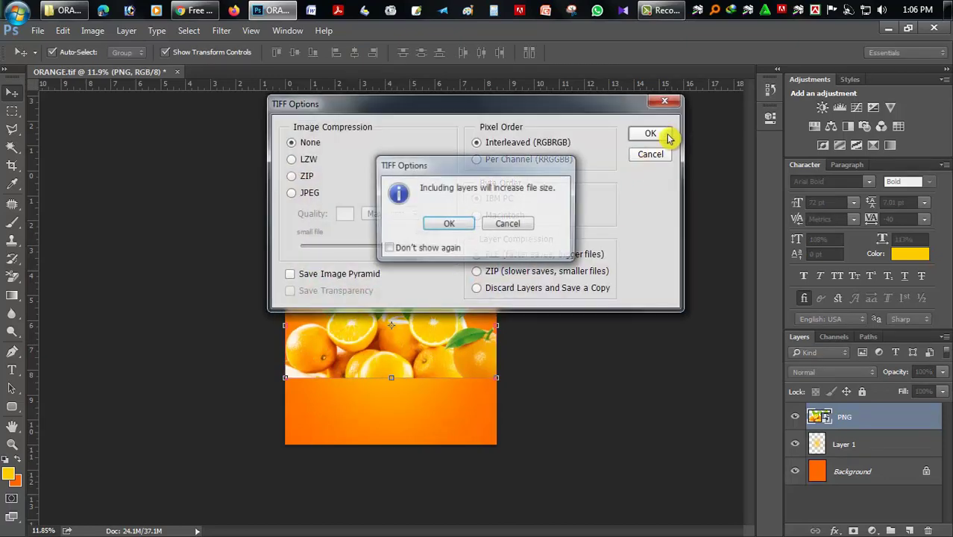
{"action": "left_click", "coordinate": [444, 222]}
- Move the oranges and leaves to the poster's bottom edge and save again
{"action": "left_click_drag", "start_coordinate": [383, 363], "coordinate": [386, 407]}
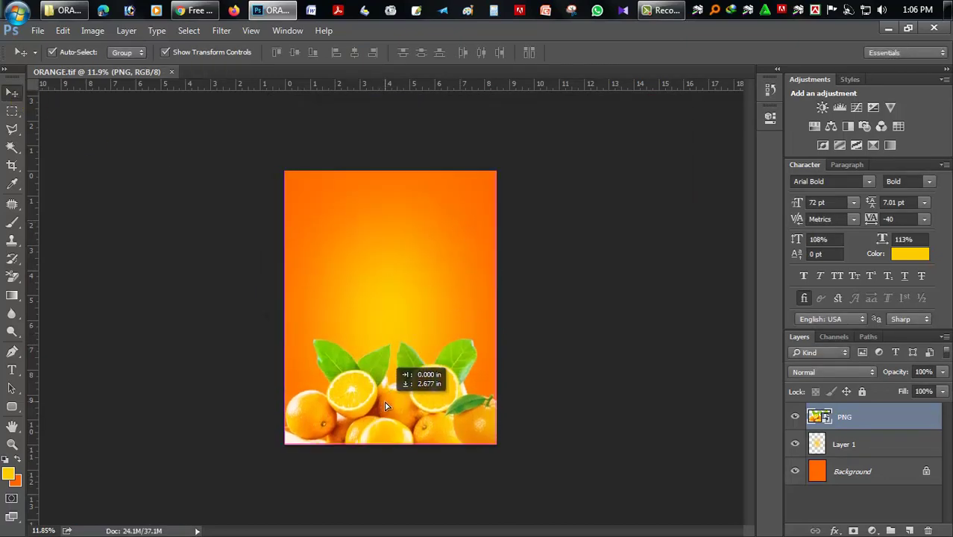
{"action": "key", "text": "ctrl+0"}
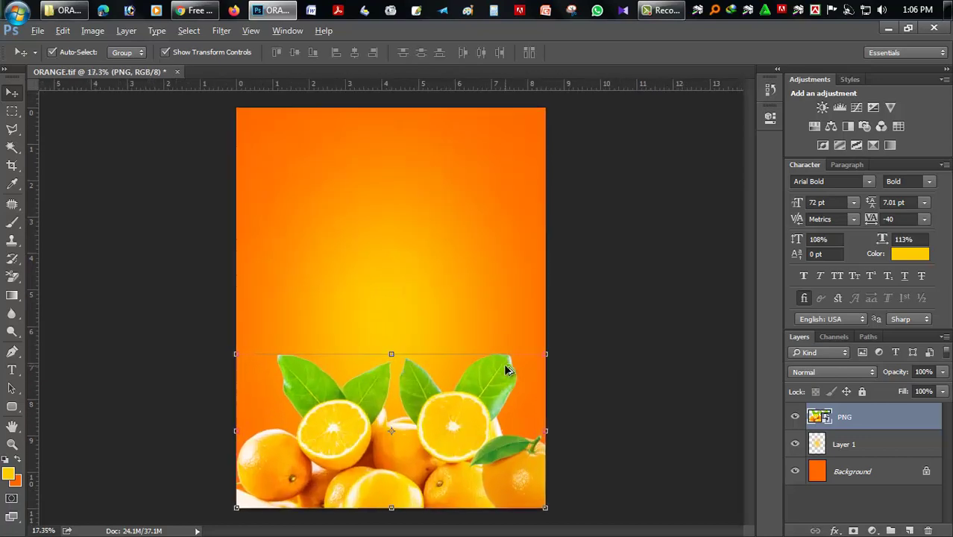
{"action": "scroll", "coordinate": [504, 373], "scroll_direction": "up", "scroll_amount": 1}
{"action": "scroll", "coordinate": [526, 399], "scroll_direction": "up", "scroll_amount": 1}
{"action": "scroll", "coordinate": [516, 393], "scroll_direction": "up", "scroll_amount": 1}
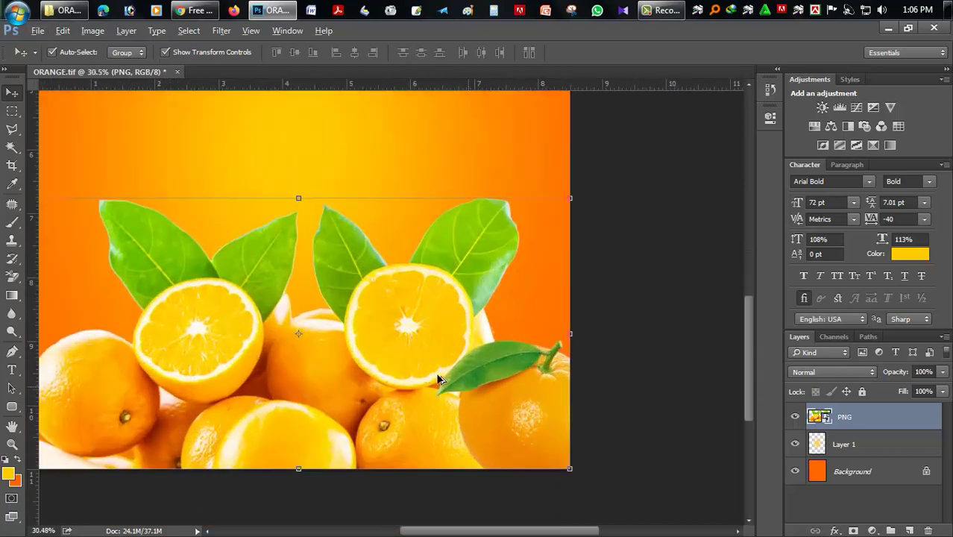
{"action": "scroll", "coordinate": [436, 378], "scroll_direction": "up", "scroll_amount": 1}
{"action": "scroll", "coordinate": [448, 358], "scroll_direction": "up", "scroll_amount": 2}
{"action": "key", "text": "ctrl+s"}
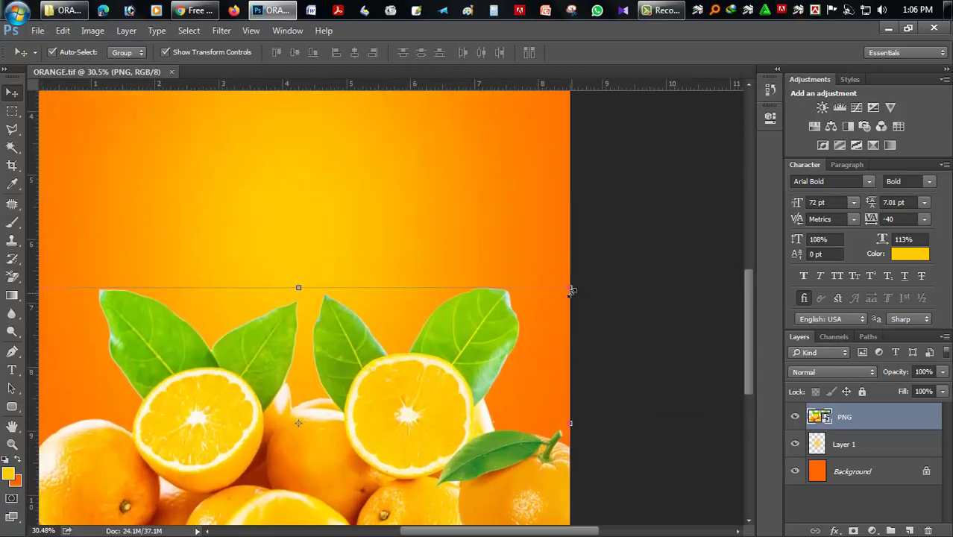
{"action": "scroll", "coordinate": [572, 291], "scroll_direction": "up", "scroll_amount": 2}
{"action": "left_click", "coordinate": [888, 29]}
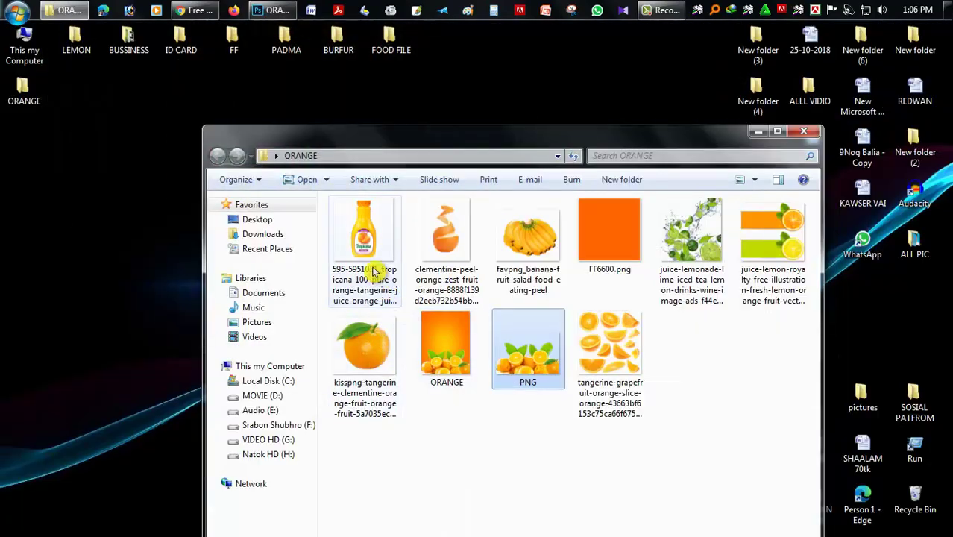
- Place the Tropicana bottle image into the poster and move it into position
{"action": "mouse_move", "coordinate": [375, 272]}
{"action": "left_mouse_down"}
{"action": "mouse_move", "coordinate": [298, 70]}
{"action": "mouse_move", "coordinate": [387, 254]}
{"action": "left_mouse_up"}
{"action": "key", "text": "Return"}
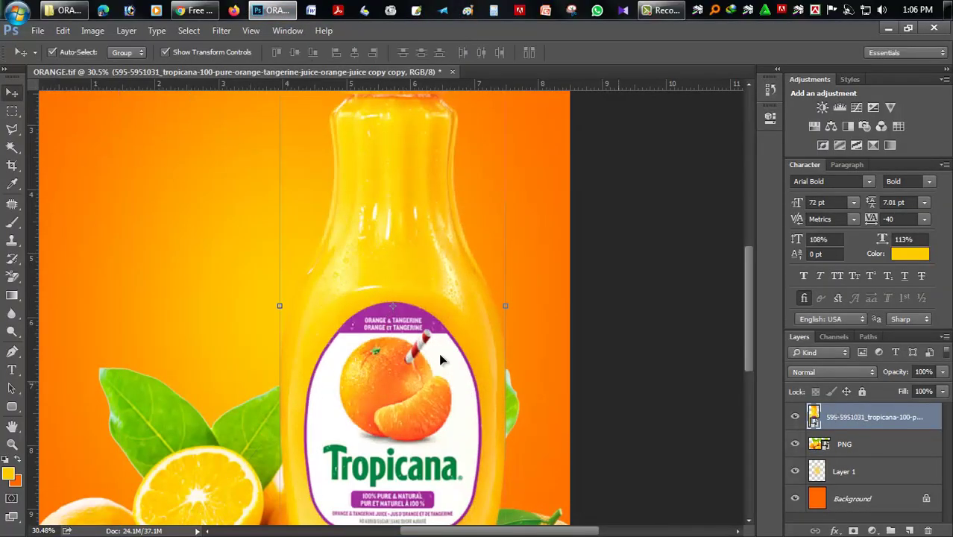
{"action": "scroll", "coordinate": [432, 350], "scroll_direction": "down", "scroll_amount": 1}
{"action": "scroll", "coordinate": [423, 358], "scroll_direction": "down", "scroll_amount": 3}
{"action": "mouse_move", "coordinate": [425, 373]}
{"action": "left_mouse_down"}
{"action": "mouse_move", "coordinate": [353, 297]}
{"action": "mouse_move", "coordinate": [328, 297]}
{"action": "left_mouse_up"}
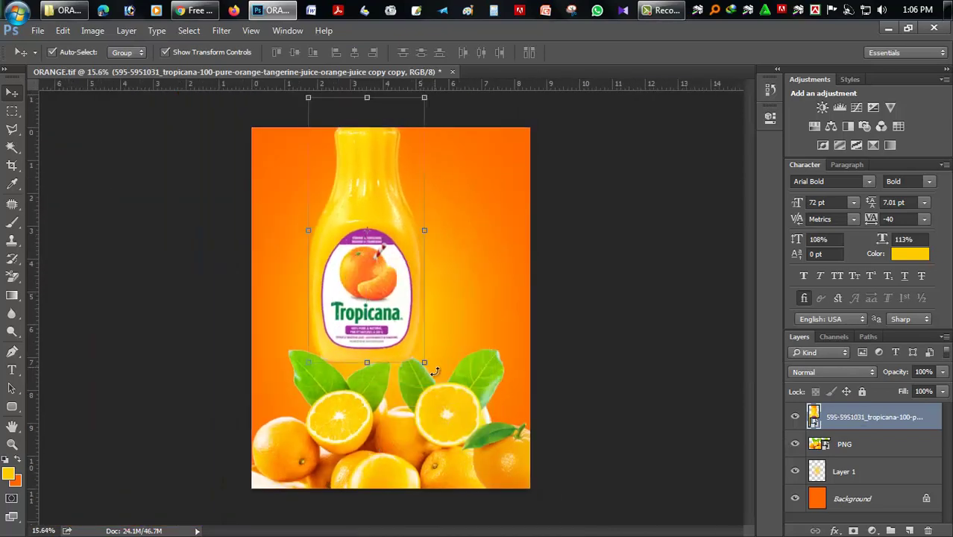
- Shrink the Tropicana bottle to about 38% and centre it above the leaves
{"action": "key", "text": "ctrl+t"}
{"action": "mouse_move", "coordinate": [425, 364]}
{"action": "left_mouse_down"}
{"action": "mouse_move", "coordinate": [507, 382]}
{"action": "mouse_move", "coordinate": [441, 311]}
{"action": "left_mouse_up"}
{"action": "left_click_drag", "start_coordinate": [354, 285], "coordinate": [388, 297]}
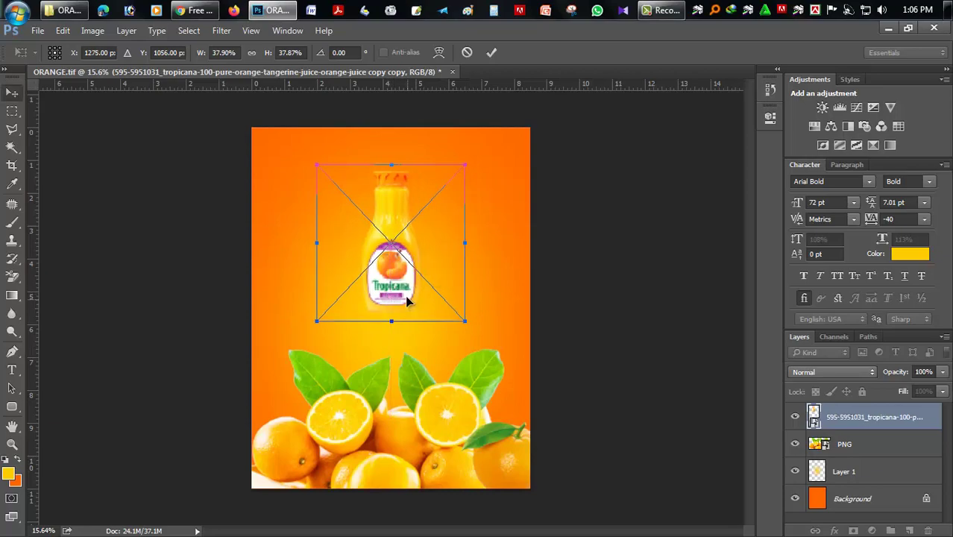
{"action": "key", "text": "Return"}
{"action": "scroll", "coordinate": [386, 290], "scroll_direction": "up", "scroll_amount": 2}
{"action": "scroll", "coordinate": [384, 286], "scroll_direction": "up", "scroll_amount": 3}
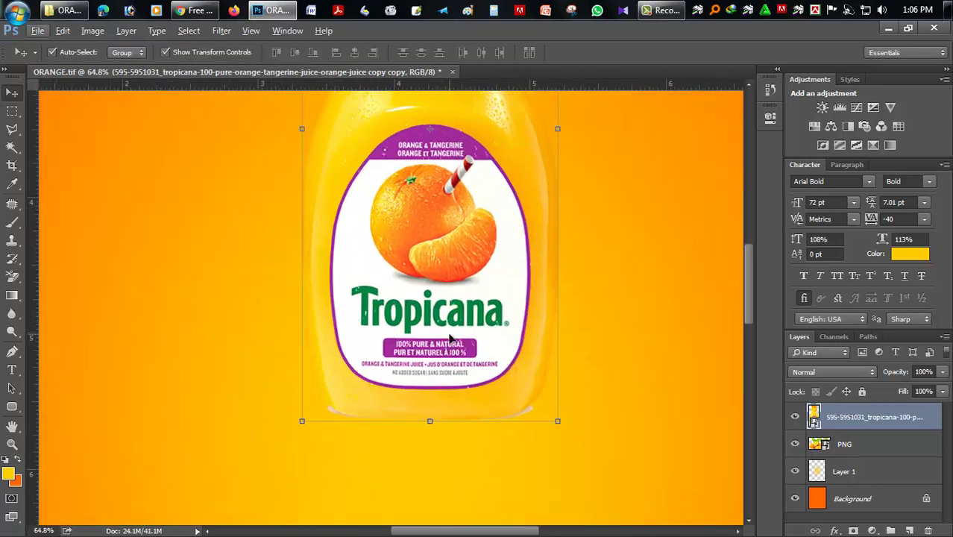
{"action": "scroll", "coordinate": [385, 285], "scroll_direction": "down", "scroll_amount": 2}
{"action": "scroll", "coordinate": [513, 334], "scroll_direction": "up", "scroll_amount": 1}
{"action": "scroll", "coordinate": [513, 334], "scroll_direction": "down", "scroll_amount": 2}
{"action": "scroll", "coordinate": [464, 335], "scroll_direction": "down", "scroll_amount": 1}
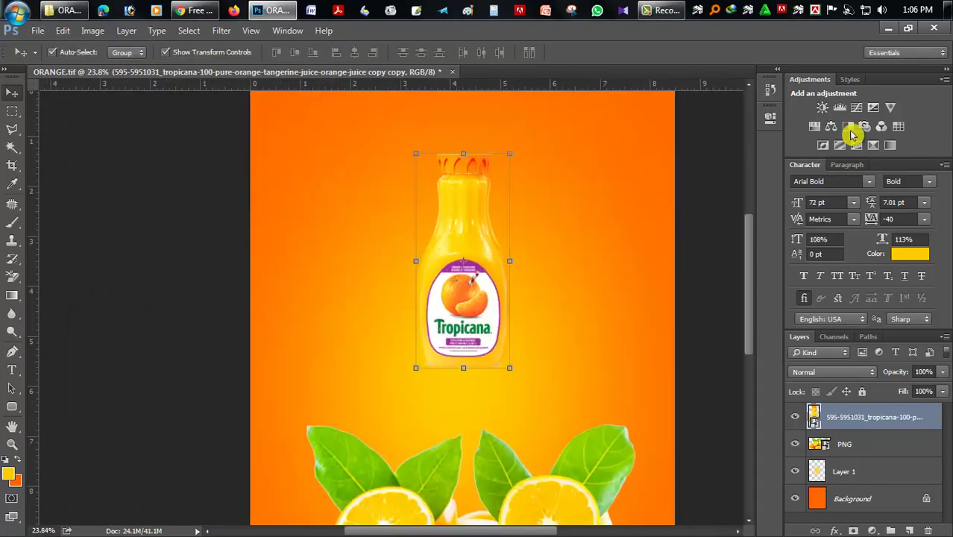
- Place the spiral-peeled clementine image and move it over the bottle
{"action": "left_click", "coordinate": [888, 28]}
{"action": "left_click_drag", "start_coordinate": [446, 258], "coordinate": [379, 255]}
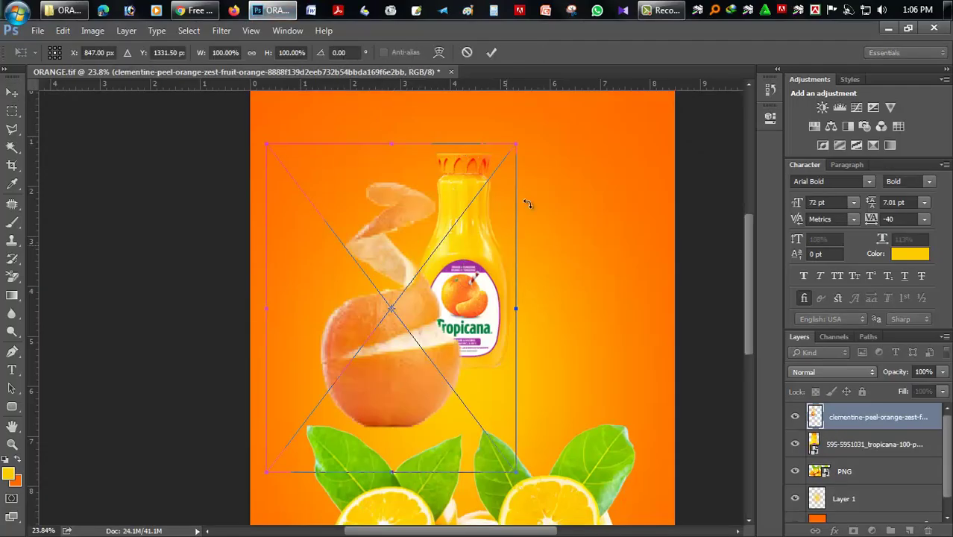
{"action": "key", "text": "Return"}
{"action": "mouse_move", "coordinate": [385, 370]}
{"action": "left_mouse_down"}
{"action": "mouse_move", "coordinate": [470, 326]}
{"action": "mouse_move", "coordinate": [479, 342]}
{"action": "left_mouse_up"}
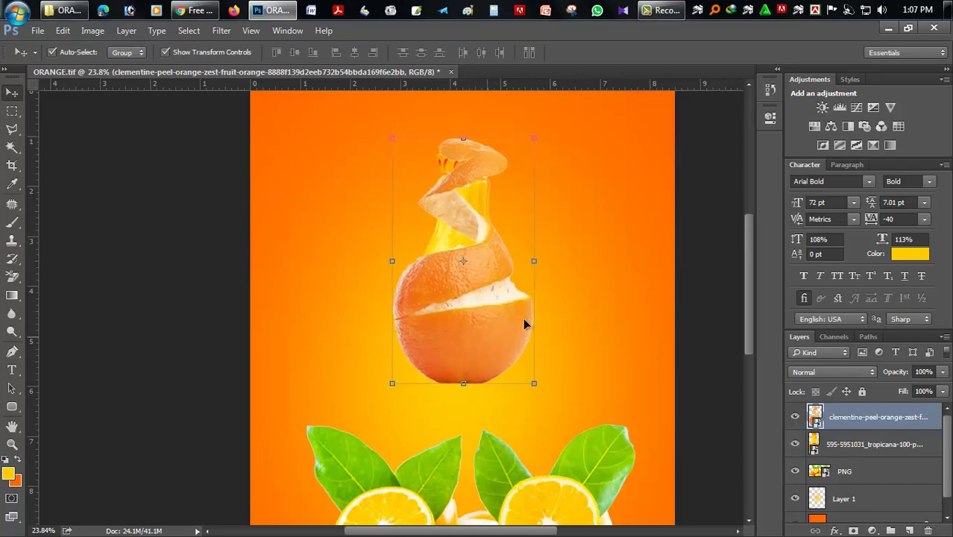
- Resize the Tropicana bottle so it rises up through the peel spiral
{"action": "left_click", "coordinate": [435, 232]}
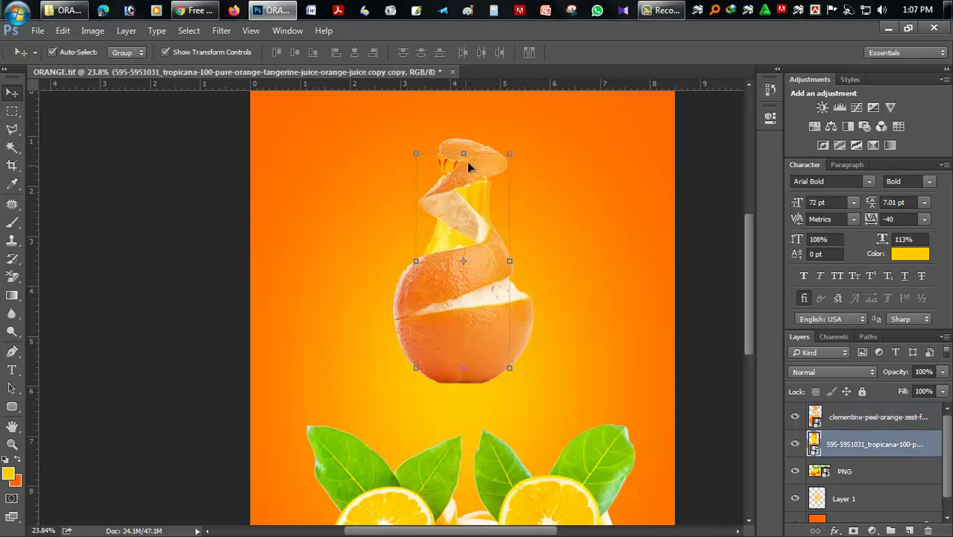
{"action": "left_click_drag", "start_coordinate": [463, 153], "coordinate": [463, 113]}
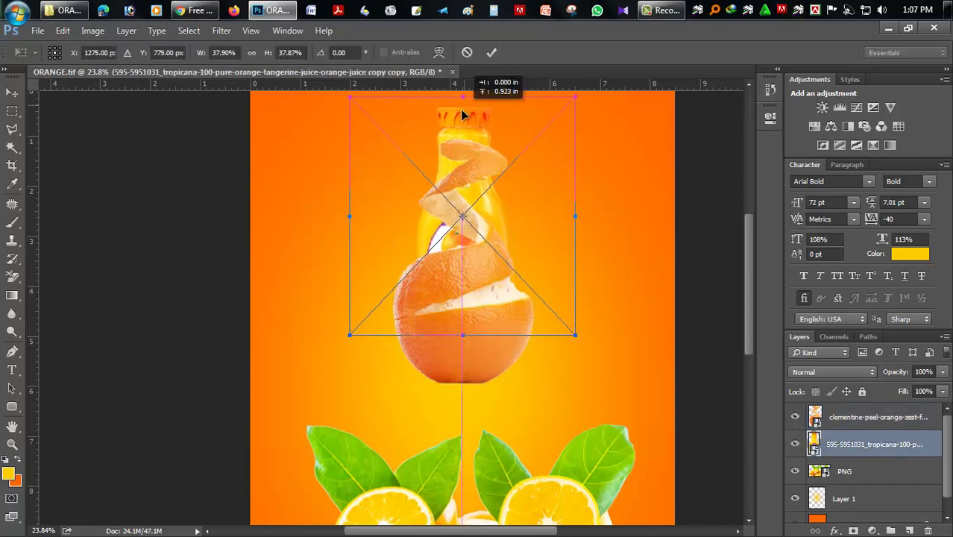
{"action": "key", "text": "Return"}
{"action": "left_click", "coordinate": [596, 254]}
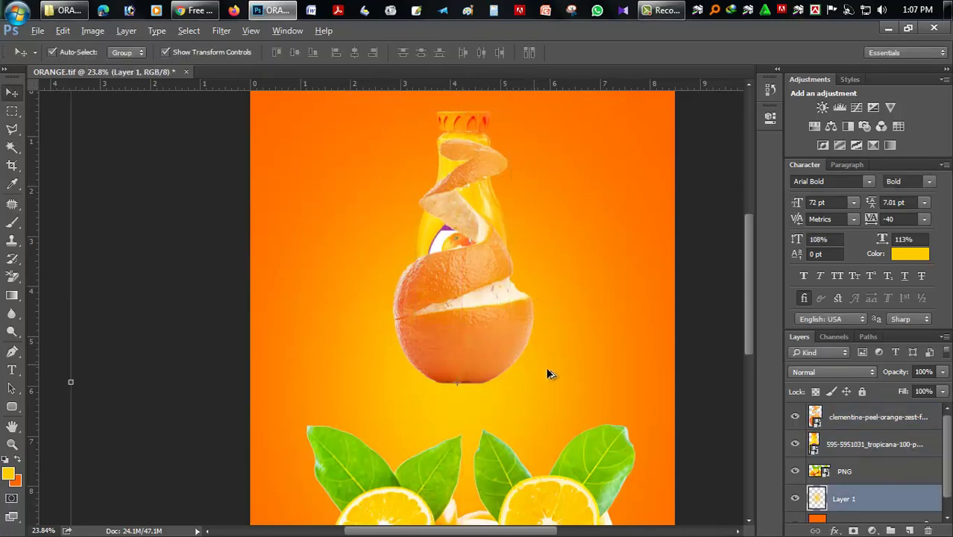
{"action": "scroll", "coordinate": [552, 369], "scroll_direction": "up", "scroll_amount": 2}
{"action": "scroll", "coordinate": [486, 356], "scroll_direction": "up", "scroll_amount": 3}
- Rasterize the clementine peel layer and lock Layer 1 and the PNG oranges layer
{"action": "left_click", "coordinate": [850, 422]}
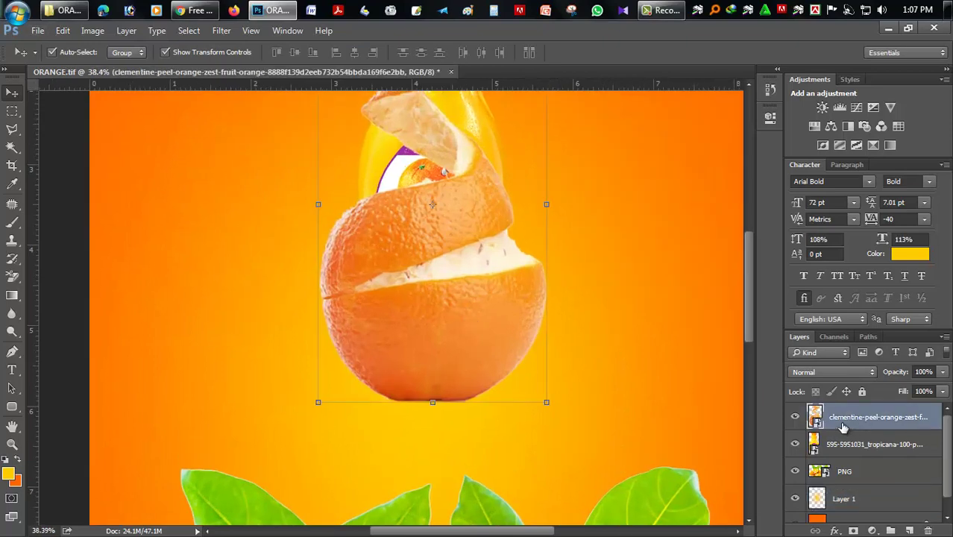
{"action": "right_click", "coordinate": [843, 425]}
{"action": "left_click", "coordinate": [723, 260]}
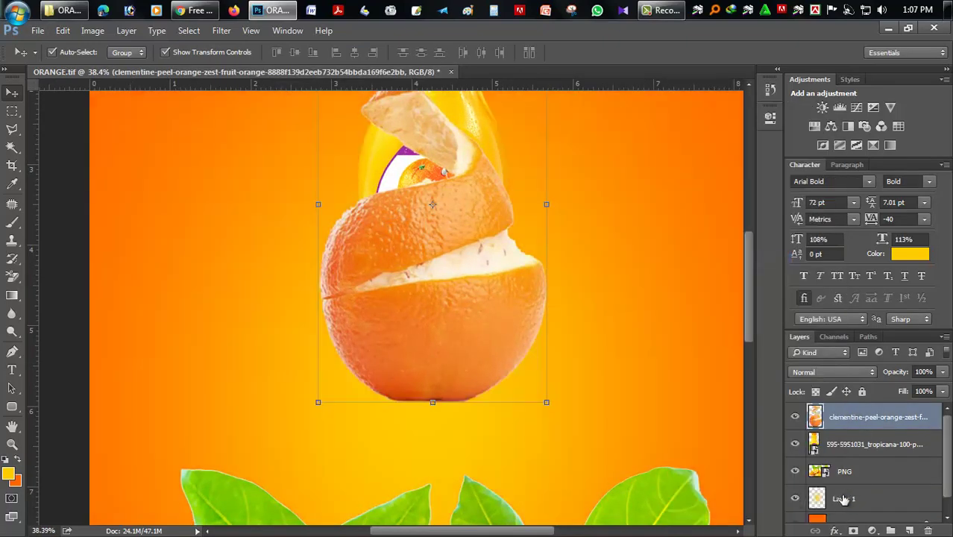
{"action": "left_click", "coordinate": [842, 498]}
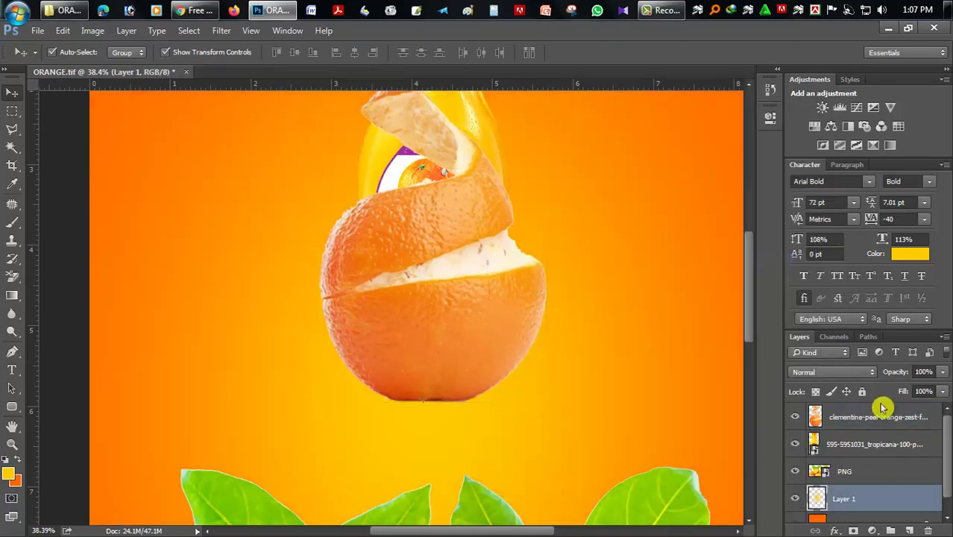
{"action": "left_click", "coordinate": [862, 391]}
{"action": "left_click", "coordinate": [843, 472]}
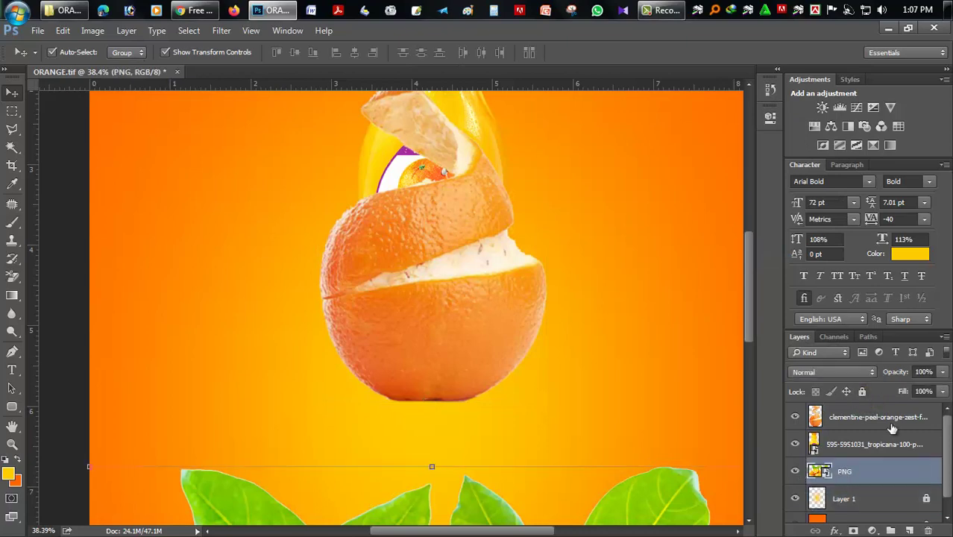
{"action": "left_click", "coordinate": [862, 392]}
{"action": "left_click", "coordinate": [854, 446]}
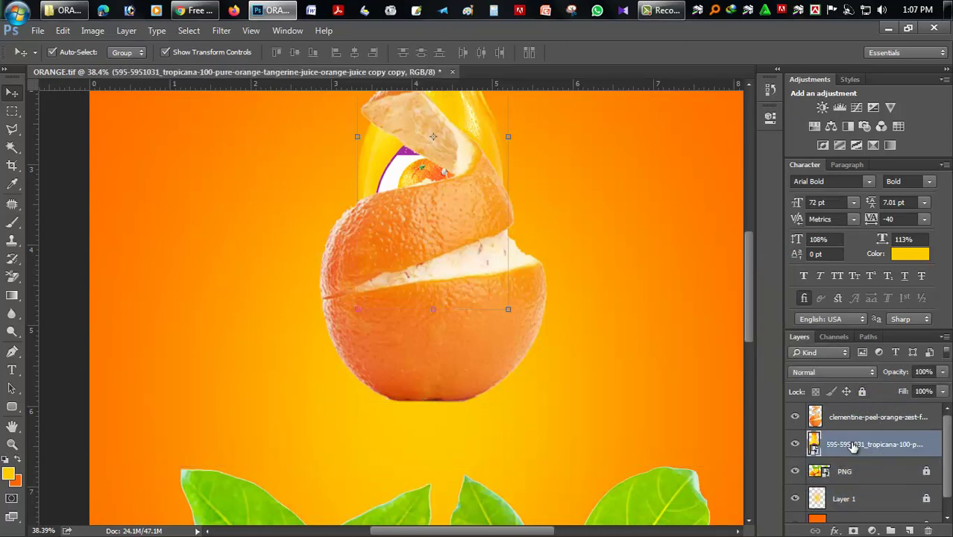
- Draw a straight-edged selection around the clementine's white pith
{"action": "scroll", "coordinate": [527, 379], "scroll_direction": "up", "scroll_amount": 1}
{"action": "scroll", "coordinate": [527, 379], "scroll_direction": "up", "scroll_amount": 1}
{"action": "scroll", "coordinate": [272, 240], "scroll_direction": "up", "scroll_amount": 1}
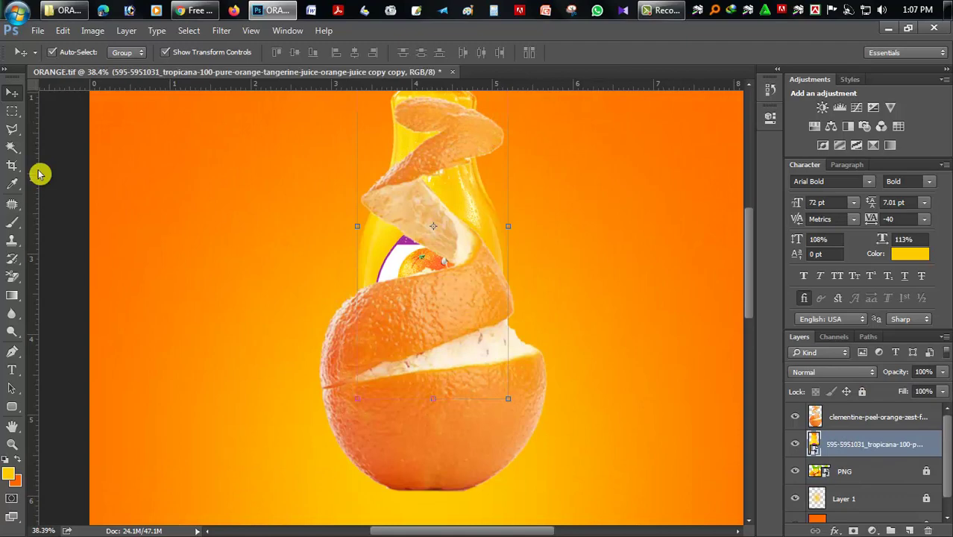
{"action": "left_click", "coordinate": [12, 129]}
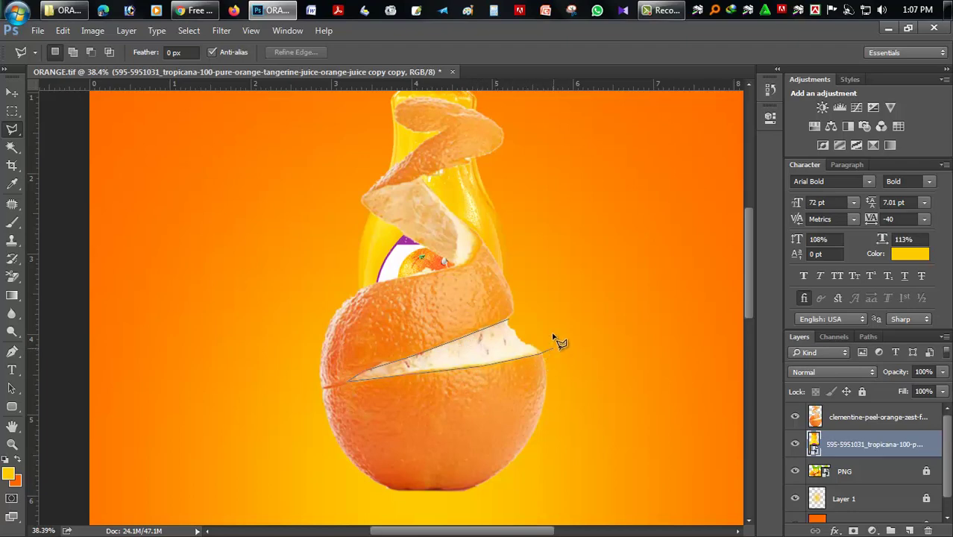
{"action": "left_click", "coordinate": [517, 317]}
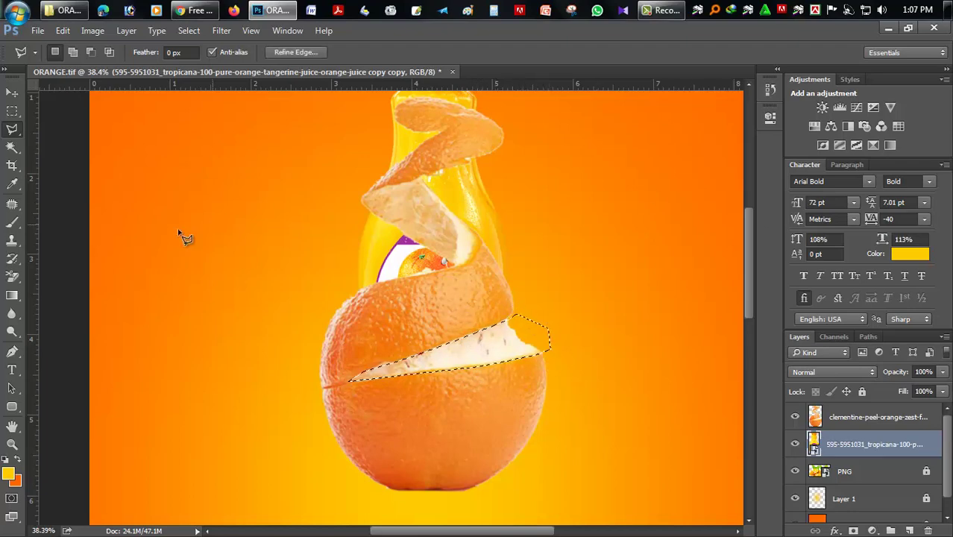
- Rasterize the bottle layer and delete the selected white pith from the peel layer
{"action": "left_click", "coordinate": [12, 277]}
{"action": "left_click", "coordinate": [702, 386]}
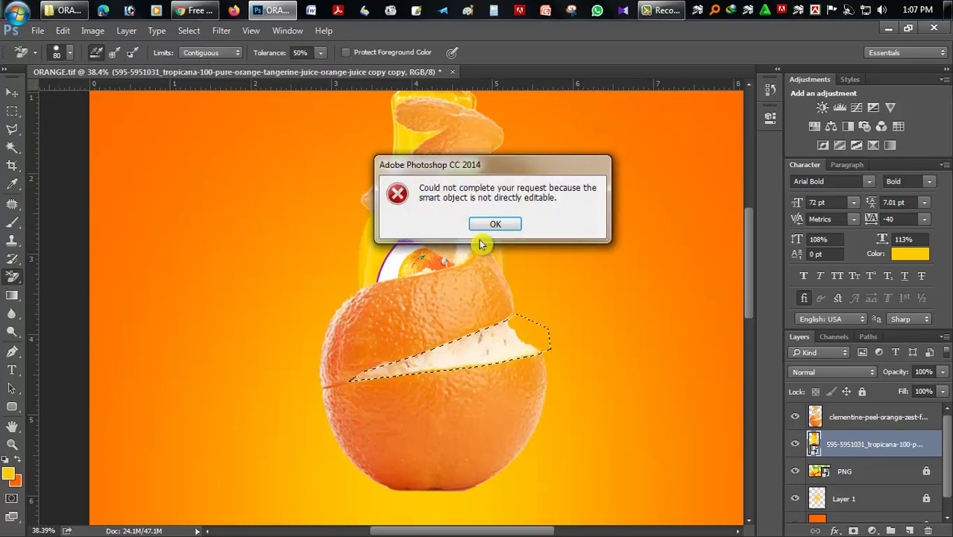
{"action": "left_click", "coordinate": [496, 223]}
{"action": "right_click", "coordinate": [838, 446]}
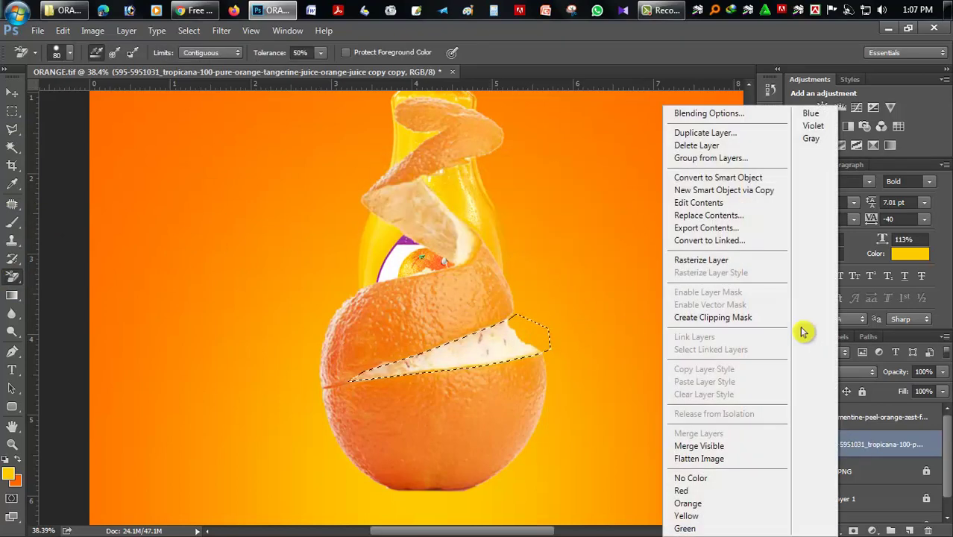
{"action": "left_click", "coordinate": [727, 261]}
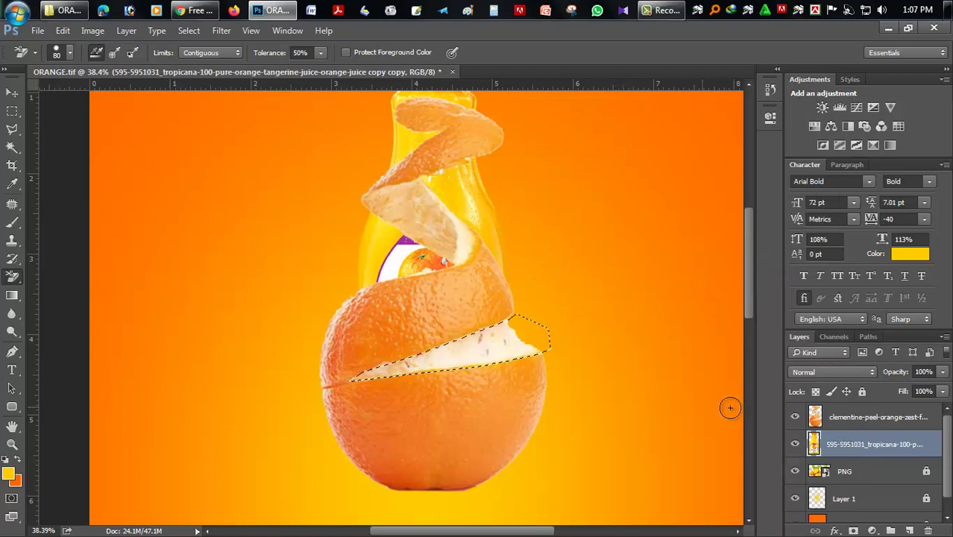
{"action": "left_click", "coordinate": [814, 418]}
{"action": "key", "text": "Delete"}
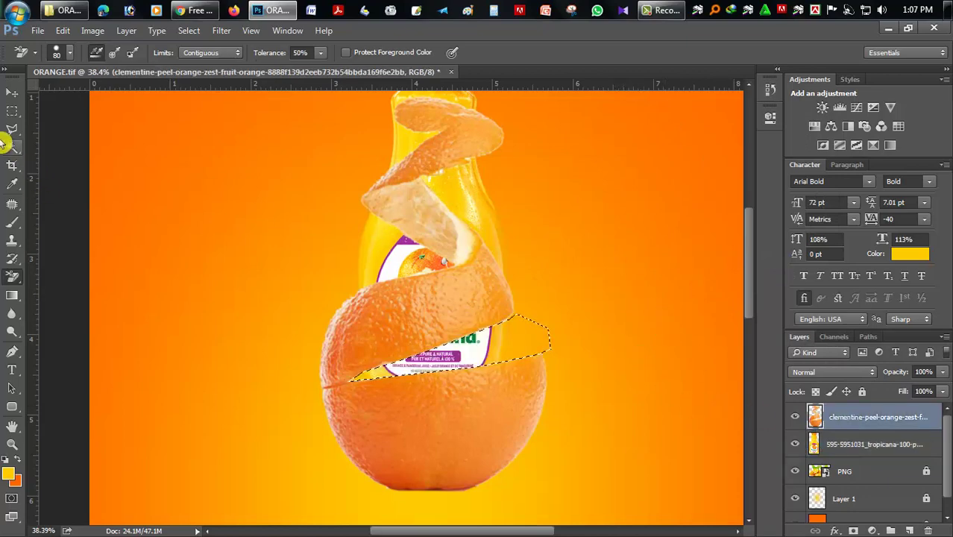
{"action": "left_click", "coordinate": [11, 147]}
{"action": "key", "text": "ctrl+d"}
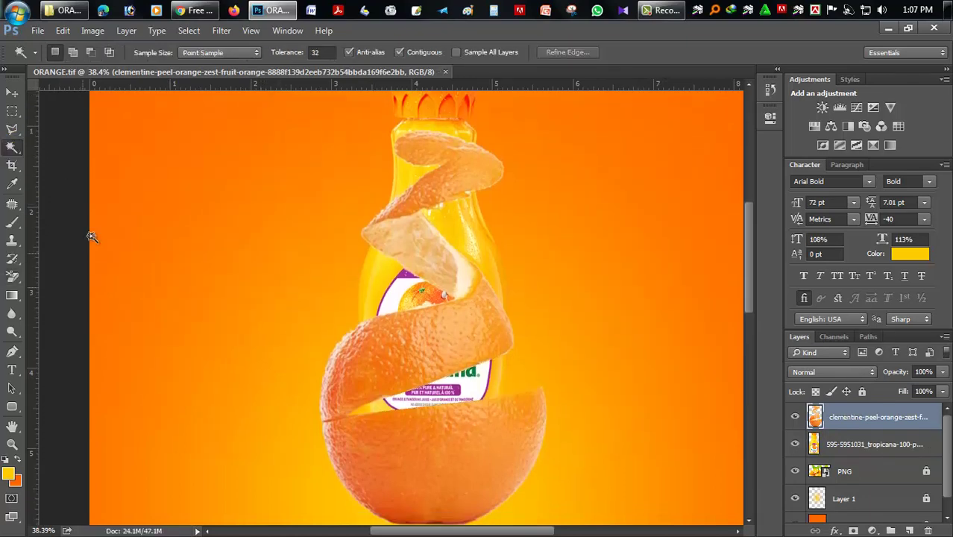
{"action": "scroll", "coordinate": [87, 225], "scroll_direction": "up", "scroll_amount": 1}
- Outline the middle peel band with the Polygonal Lasso and copy it onto Layer 2
{"action": "key", "text": "l"}
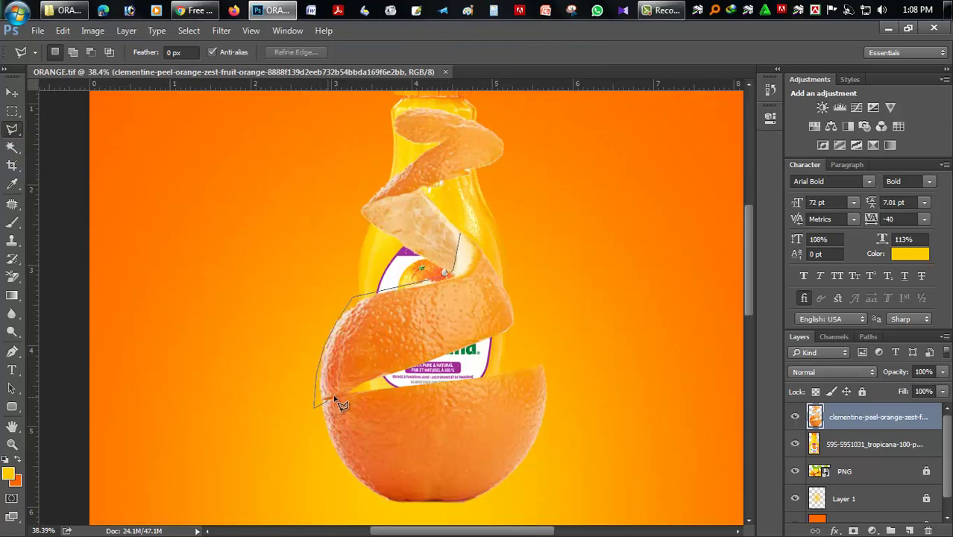
{"action": "double_click", "coordinate": [484, 227]}
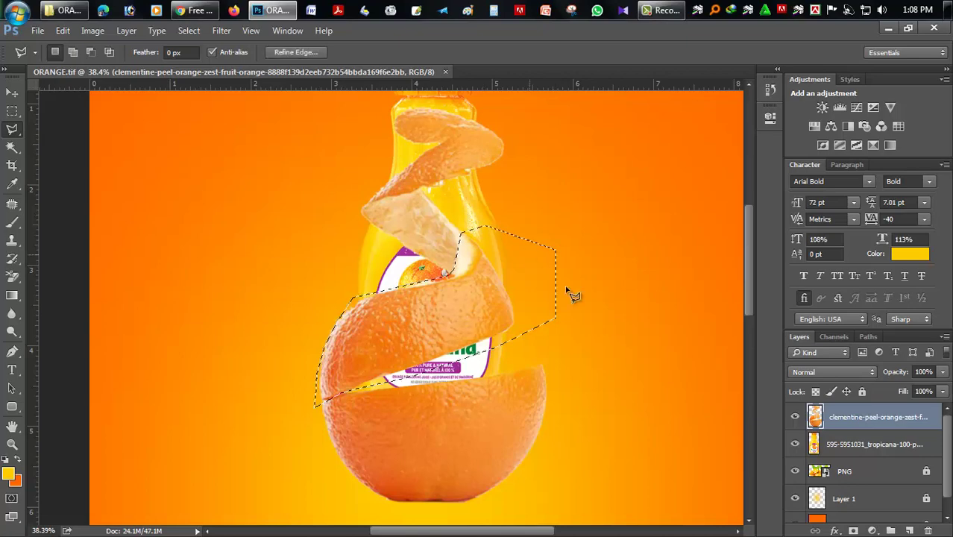
{"action": "key", "text": "ctrl+j"}
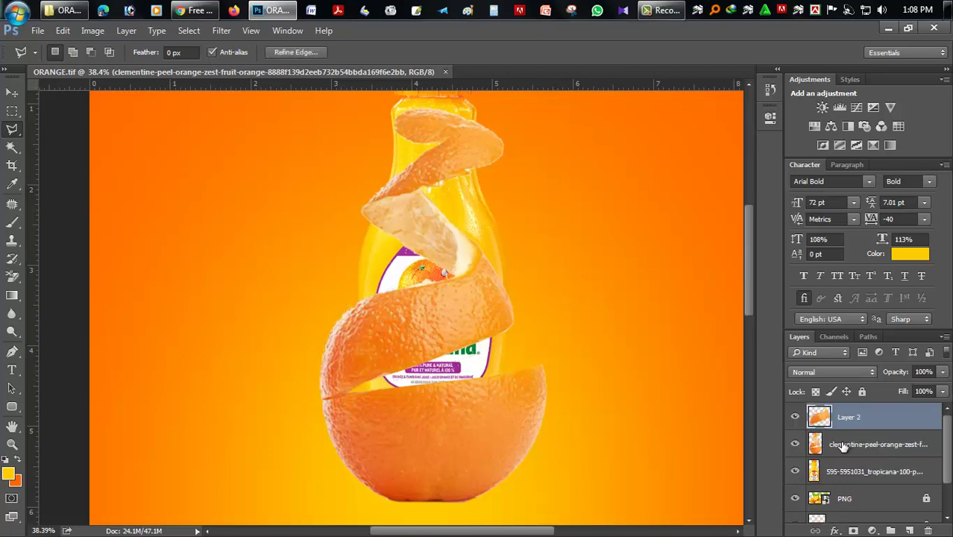
{"action": "left_click", "coordinate": [820, 417], "text": "ctrl"}
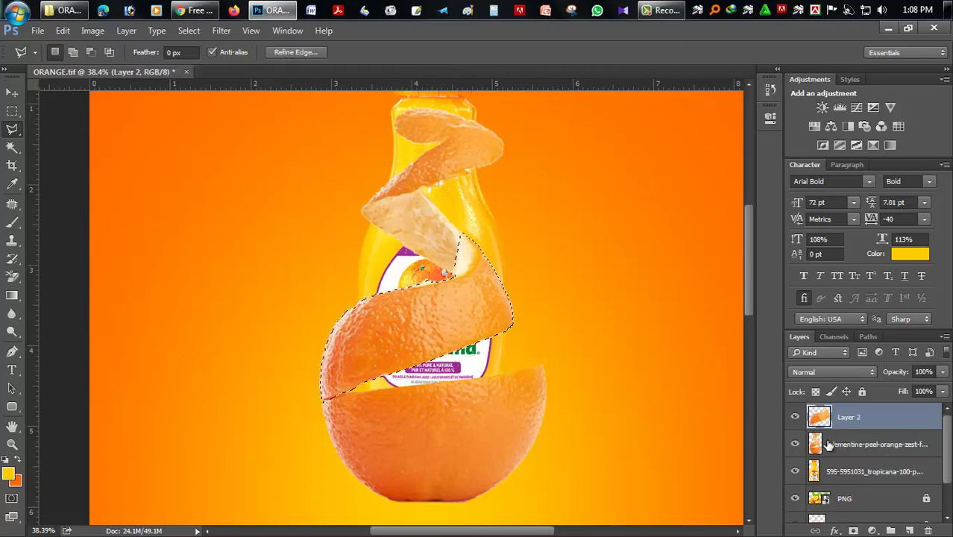
{"action": "left_click", "coordinate": [828, 444]}
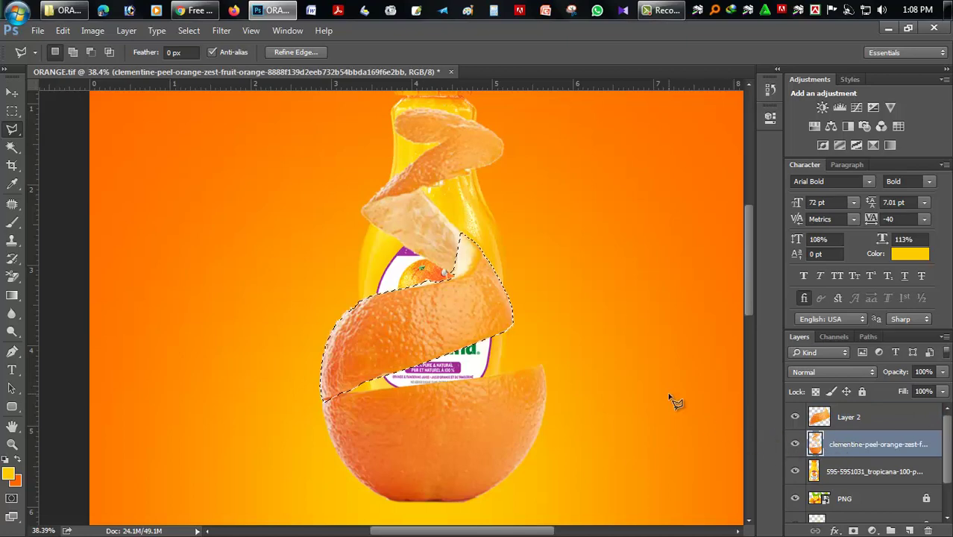
{"action": "double_click", "coordinate": [633, 343]}
- Check the Layer 2 copy and keep the clementine peel layer below Layer 2
{"action": "left_click", "coordinate": [490, 227]}
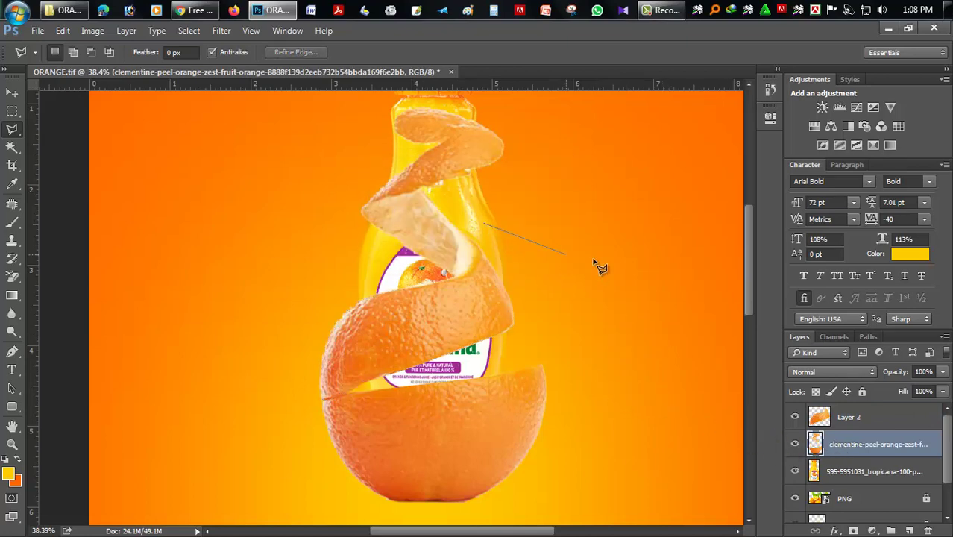
{"action": "left_click", "coordinate": [485, 227]}
{"action": "left_click", "coordinate": [795, 418]}
{"action": "left_click", "coordinate": [795, 418]}
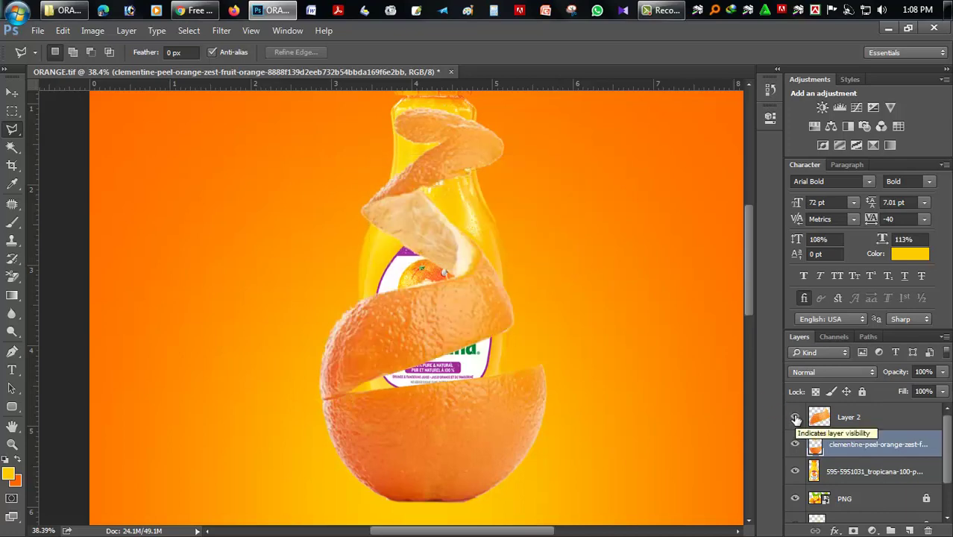
{"action": "left_click", "coordinate": [848, 425]}
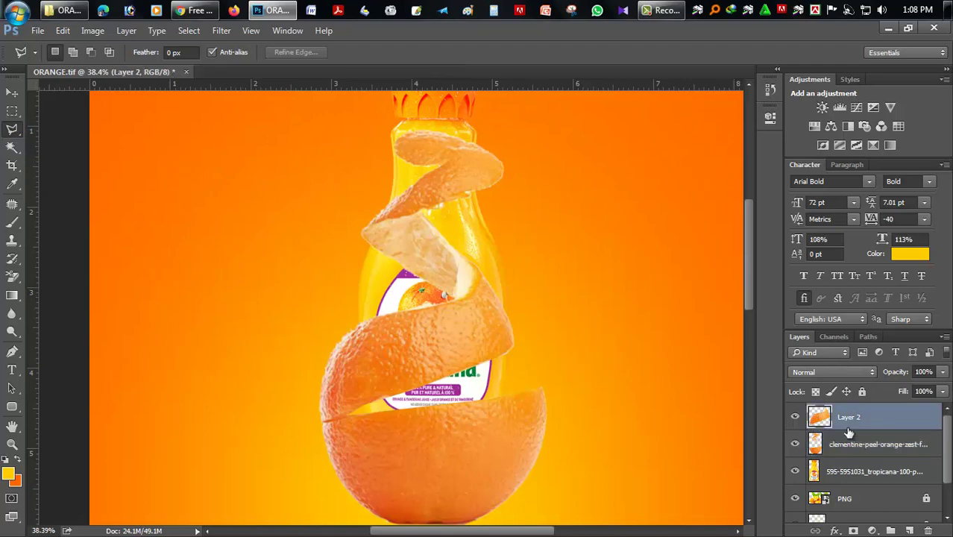
{"action": "left_click", "coordinate": [847, 448]}
{"action": "double_click", "coordinate": [848, 445]}
{"action": "key", "text": "Return"}
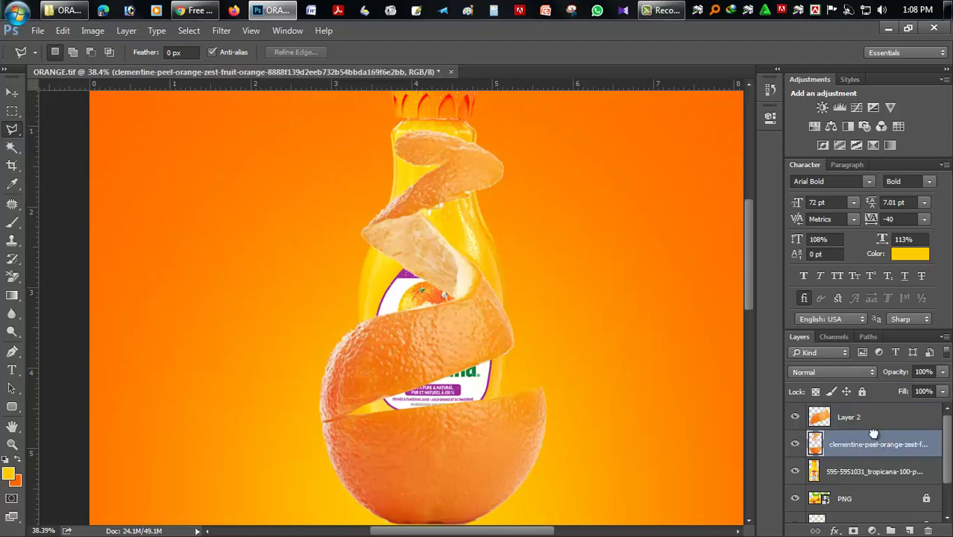
{"action": "left_click_drag", "start_coordinate": [873, 434], "coordinate": [867, 410]}
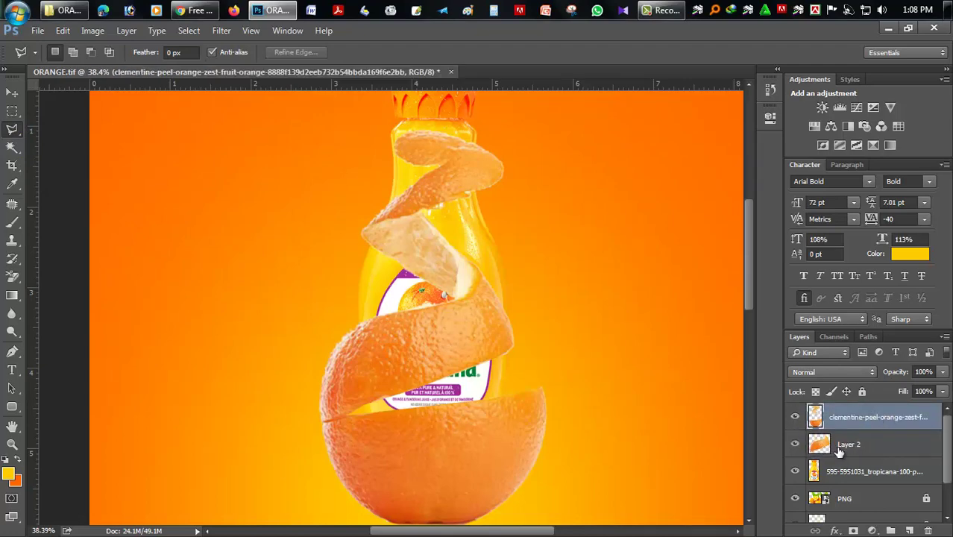
{"action": "key", "text": "ctrl+bracketleft"}
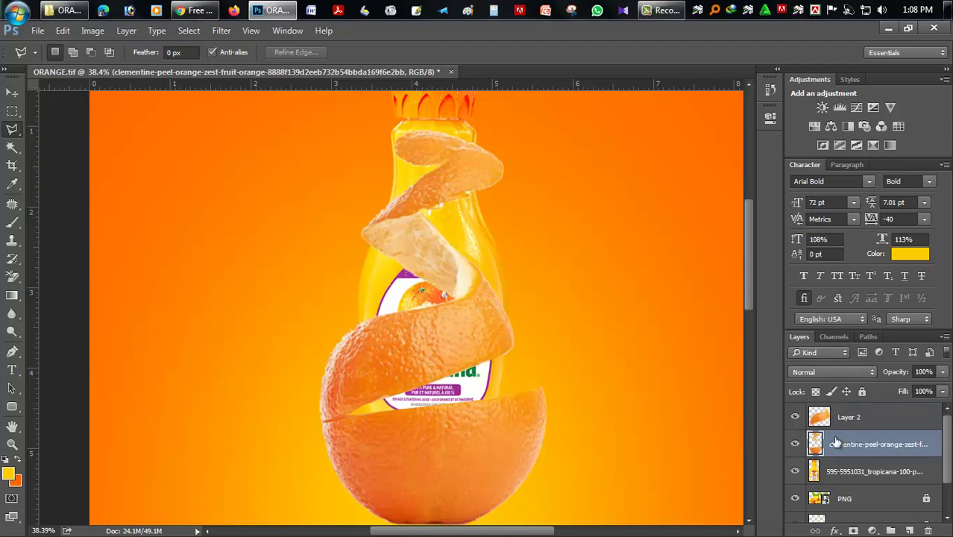
- Outline the upper peel band, copy it onto Layer 3 above Layer 2, and deselect
{"action": "left_click_drag", "start_coordinate": [367, 152], "coordinate": [366, 185]}
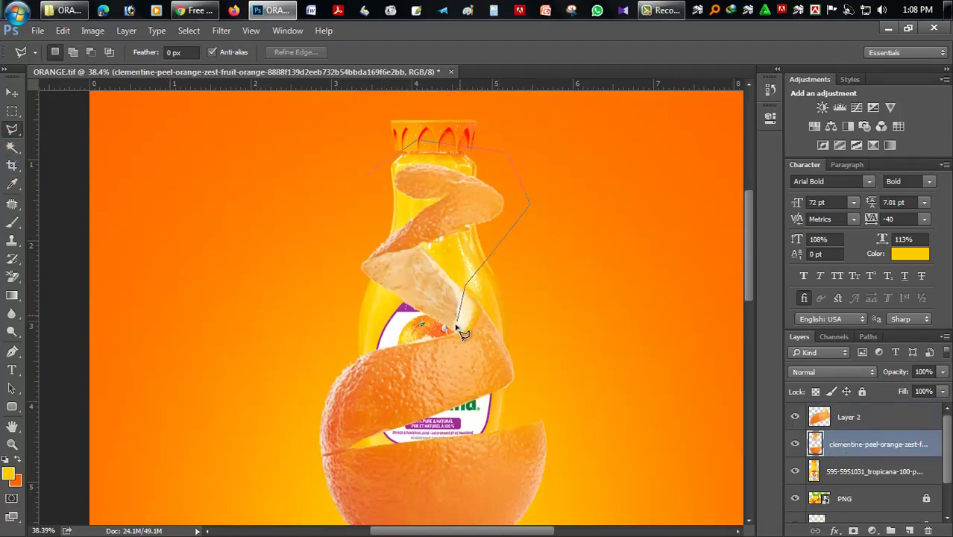
{"action": "left_click", "coordinate": [340, 328]}
{"action": "double_click", "coordinate": [282, 246]}
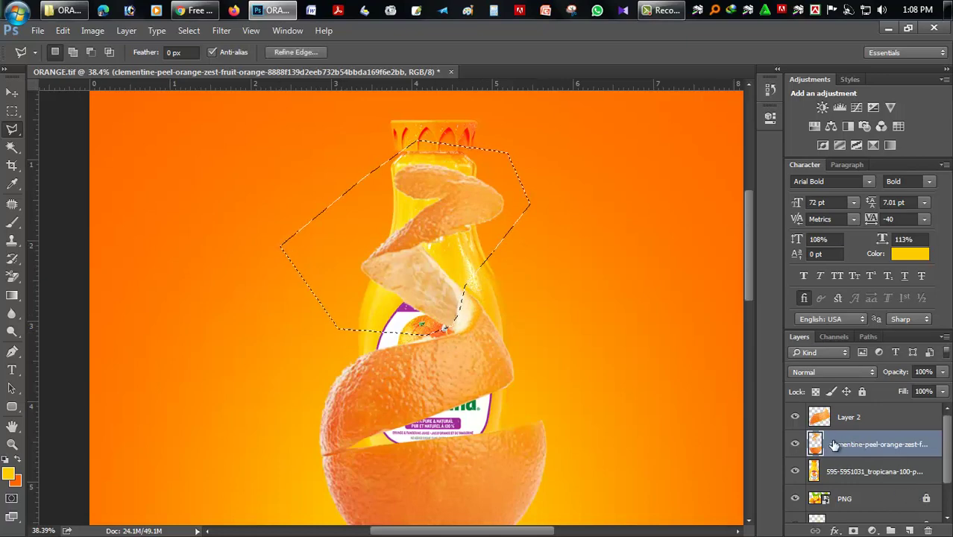
{"action": "key", "text": "ctrl+j"}
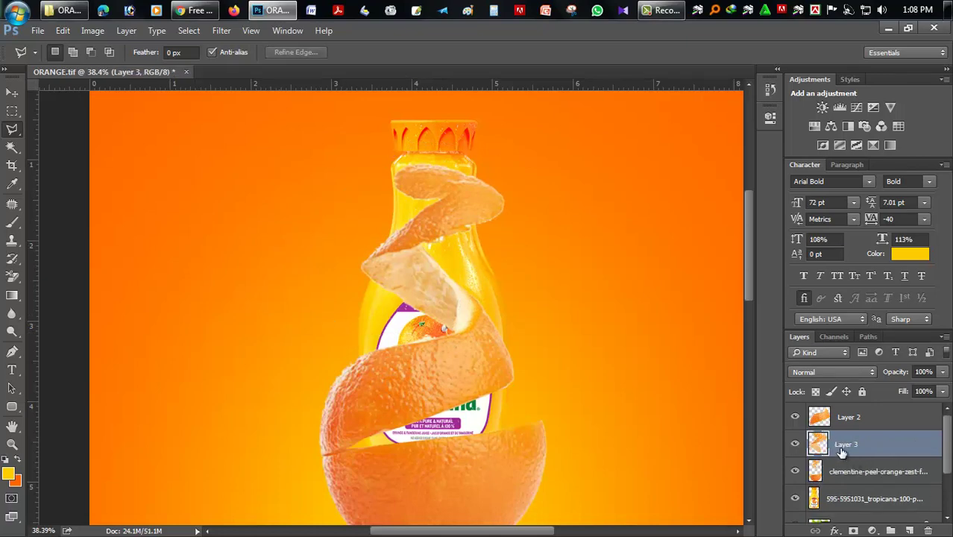
{"action": "key", "text": "ctrl+bracketright"}
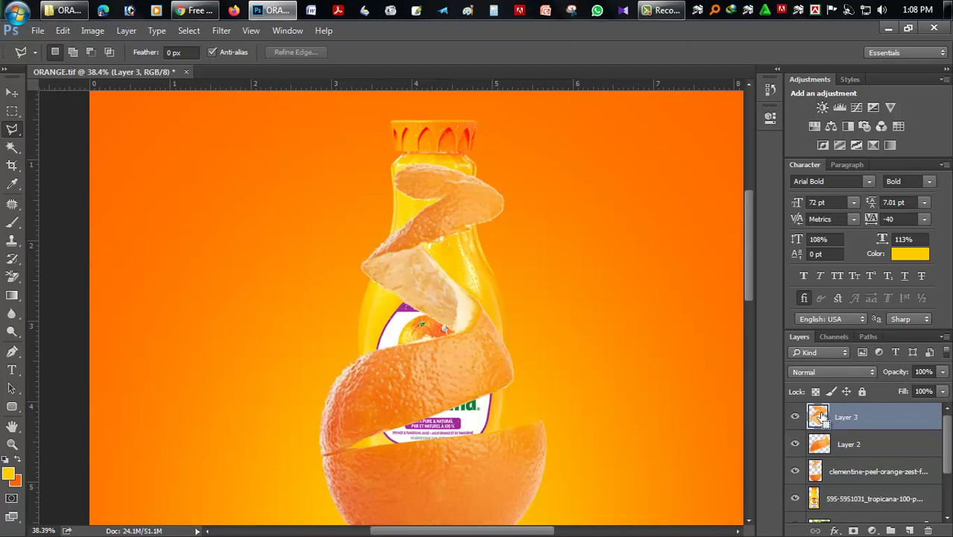
{"action": "left_click", "coordinate": [820, 419], "text": "ctrl"}
{"action": "left_click", "coordinate": [833, 471]}
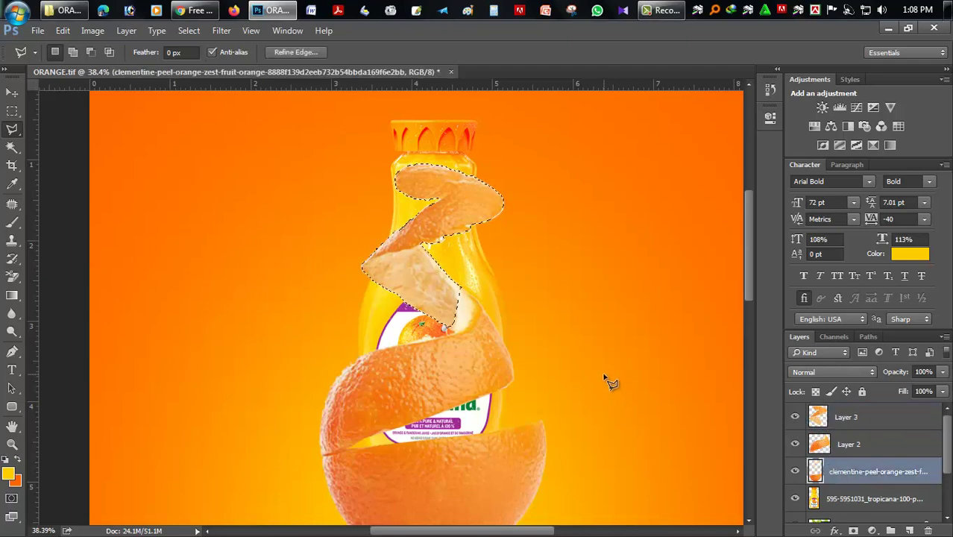
{"action": "key", "text": "ctrl+d"}
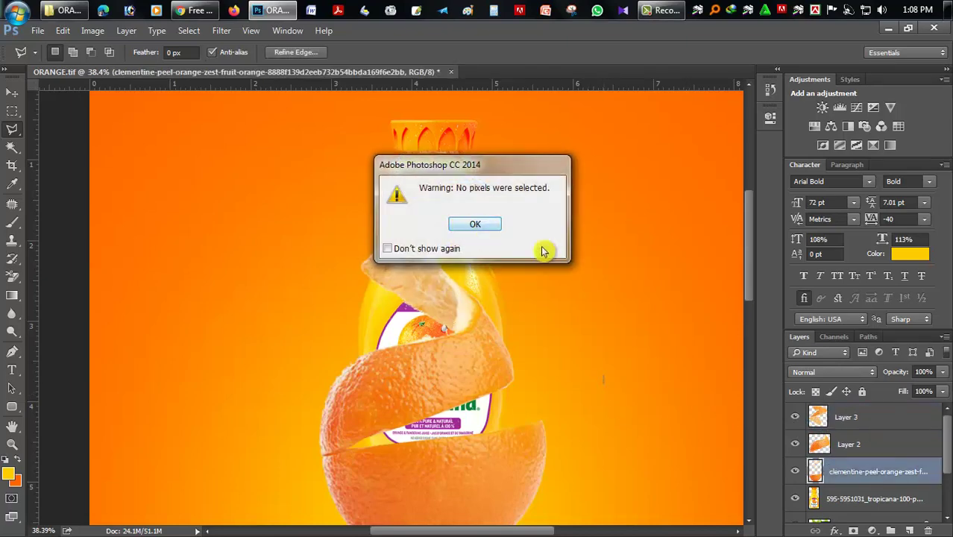
{"action": "left_click", "coordinate": [481, 224]}
- Reposition the middle peel band on Layer 2 with the Move tool
{"action": "left_click", "coordinate": [12, 92]}
{"action": "scroll", "coordinate": [438, 360], "scroll_direction": "down", "scroll_amount": 1}
{"action": "scroll", "coordinate": [438, 361], "scroll_direction": "down", "scroll_amount": 1}
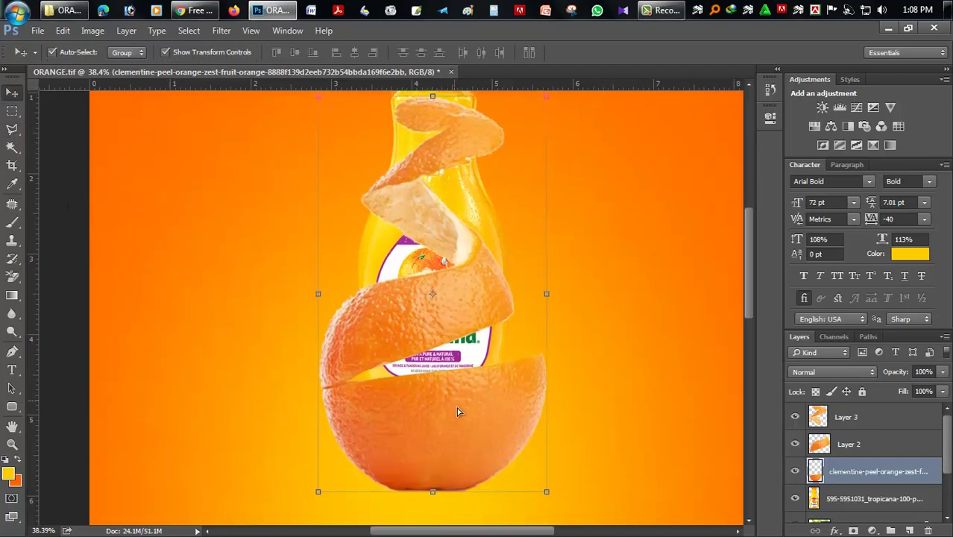
{"action": "left_click_drag", "start_coordinate": [456, 407], "coordinate": [453, 402]}
{"action": "left_click_drag", "start_coordinate": [445, 337], "coordinate": [462, 298]}
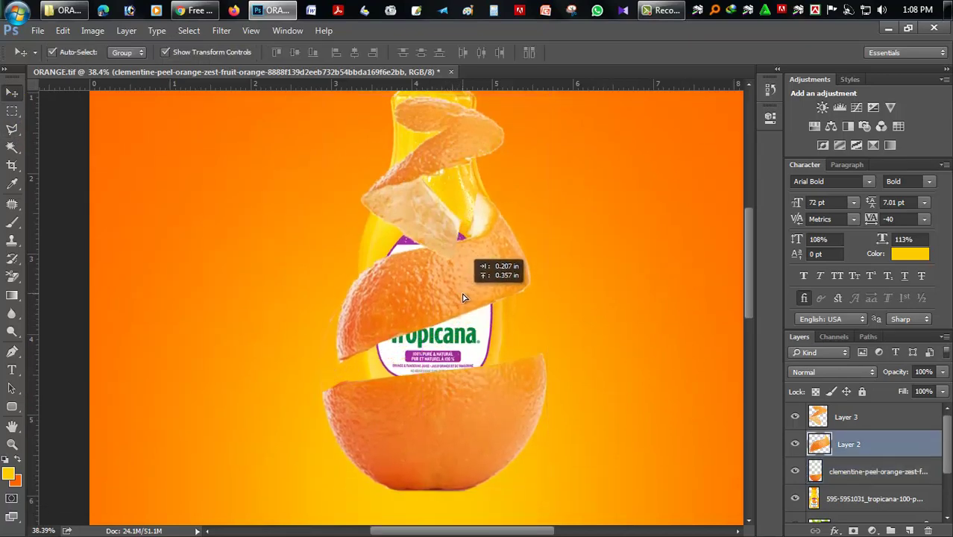
{"action": "left_click_drag", "start_coordinate": [462, 297], "coordinate": [453, 298]}
{"action": "left_click", "coordinate": [462, 419]}
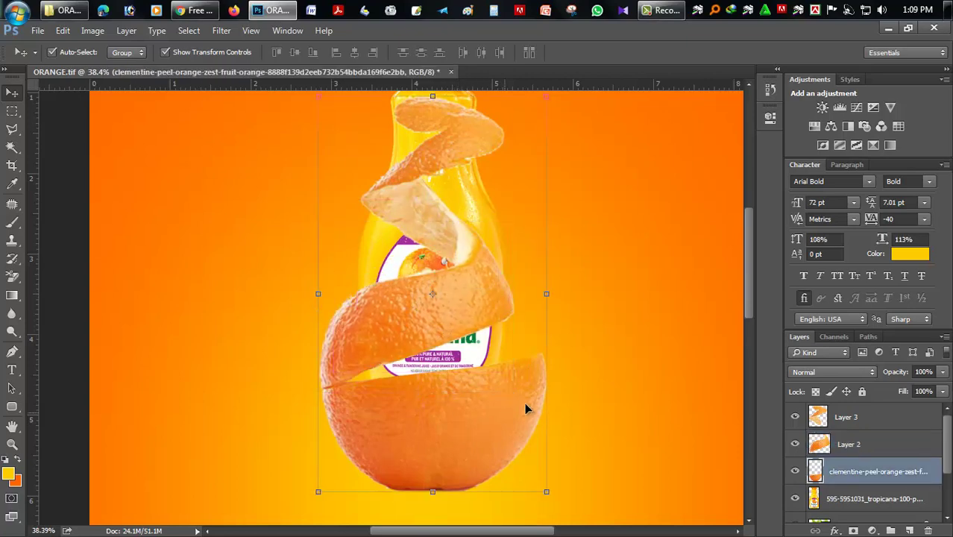
{"action": "left_click", "coordinate": [428, 294]}
{"action": "key", "text": "ctrl+t"}
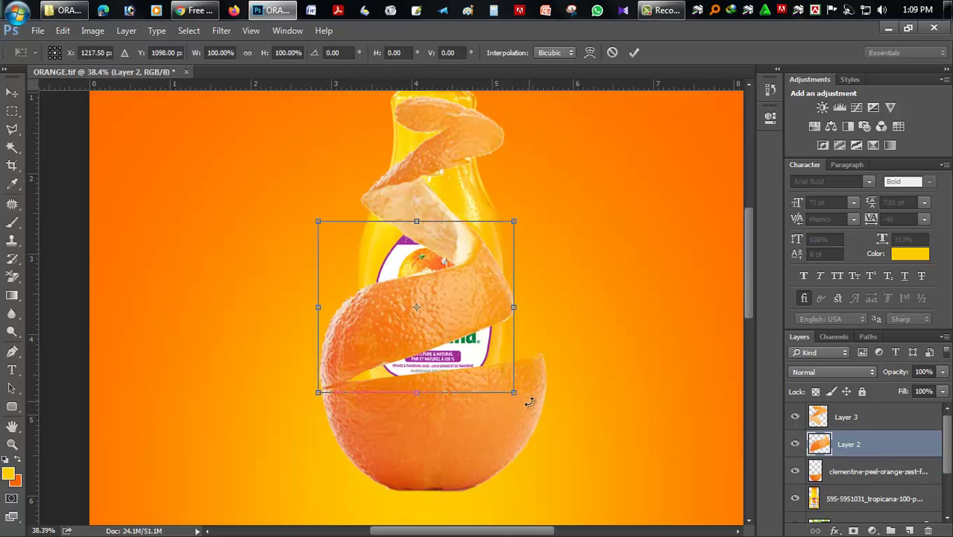
{"action": "key", "text": "Return"}
- Shrink the original peel spiral to about 75% and position it over the bottle
{"action": "left_click_drag", "start_coordinate": [419, 327], "coordinate": [266, 263]}
{"action": "left_click", "coordinate": [446, 433]}
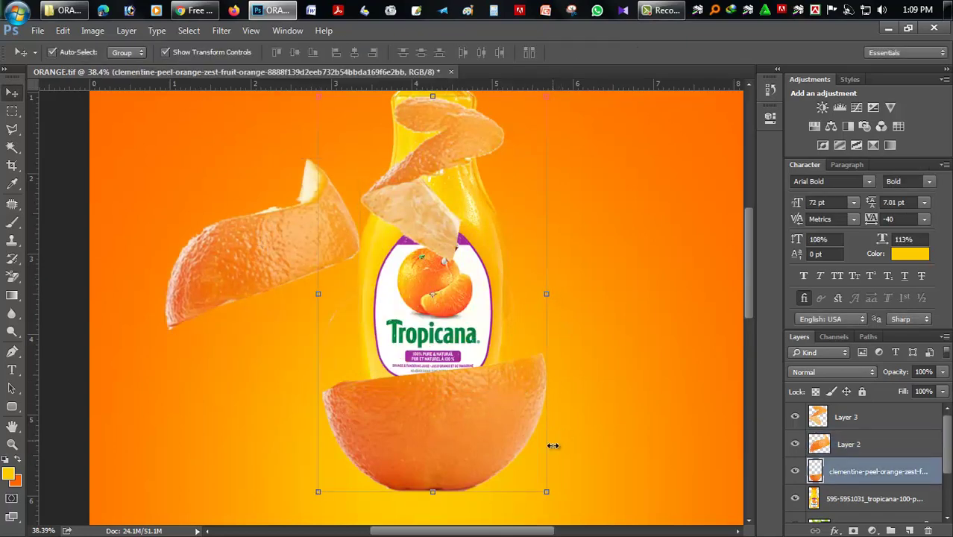
{"action": "left_click_drag", "start_coordinate": [549, 492], "coordinate": [518, 443]}
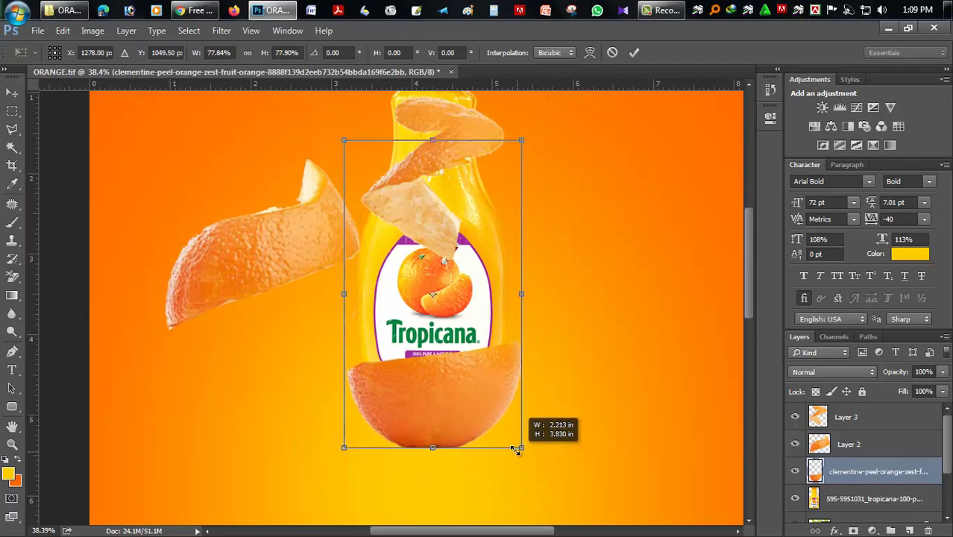
{"action": "left_click_drag", "start_coordinate": [432, 400], "coordinate": [422, 392]}
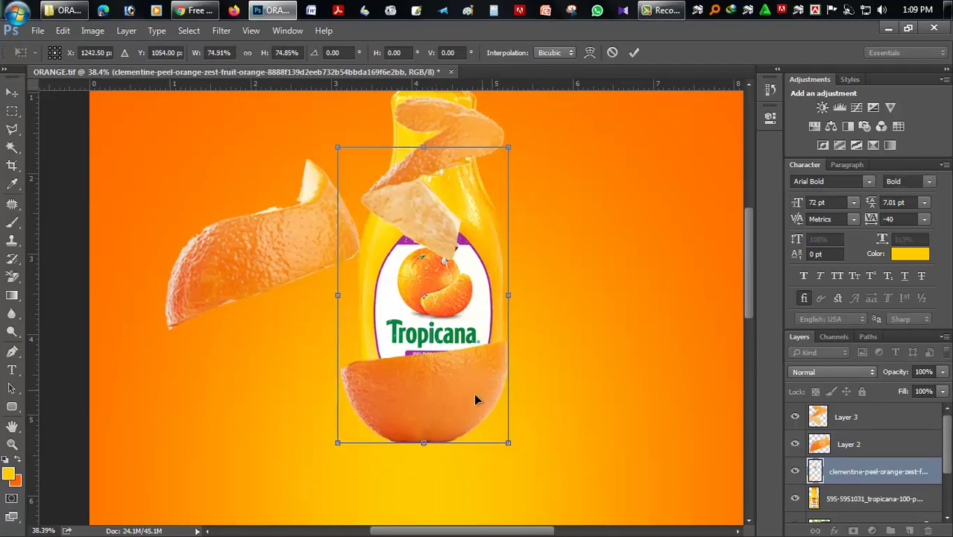
{"action": "key", "text": "Return"}
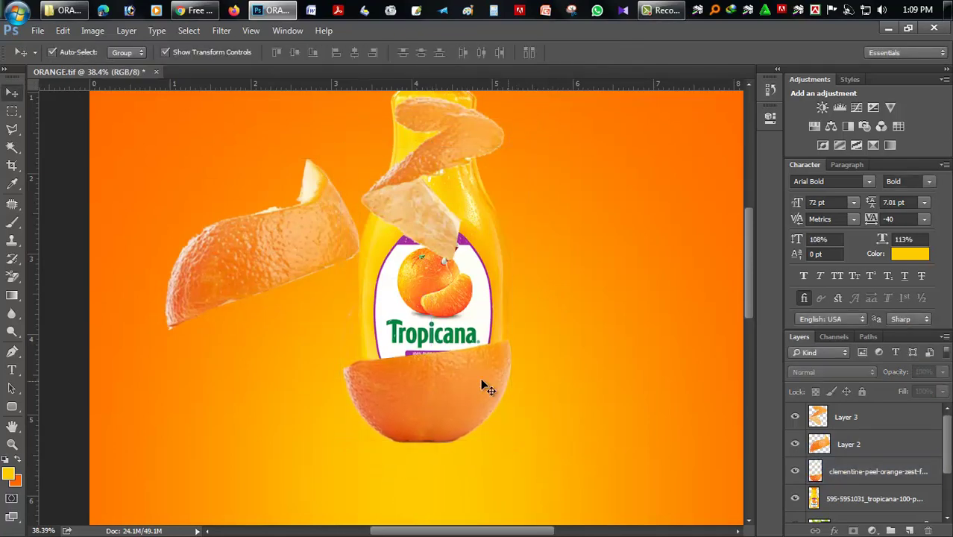
- Scale the Layer 2 peel band onto the bottle and warp its right side inward
{"action": "left_click", "coordinate": [287, 266]}
{"action": "left_click_drag", "start_coordinate": [287, 267], "coordinate": [466, 289]}
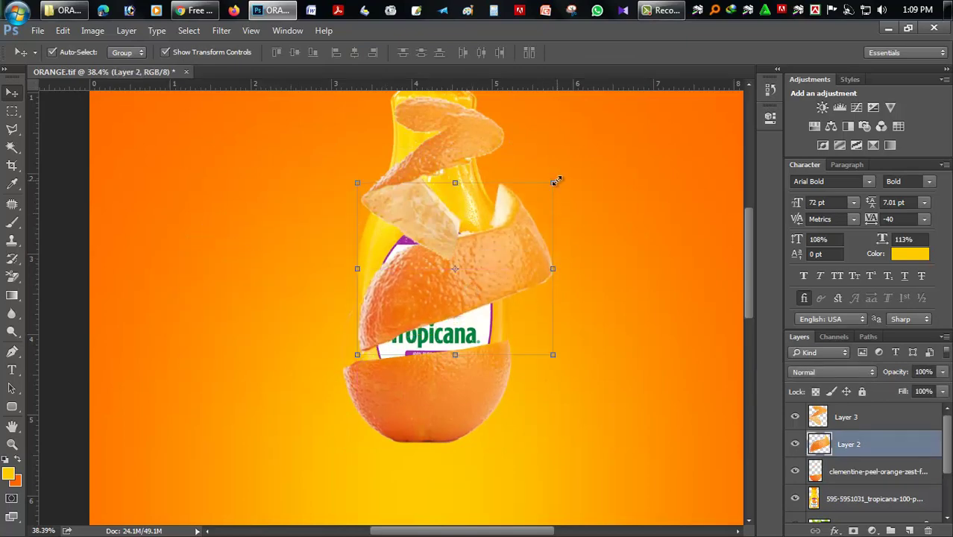
{"action": "left_click_drag", "start_coordinate": [556, 181], "coordinate": [531, 216]}
{"action": "left_click_drag", "start_coordinate": [488, 262], "coordinate": [458, 284]}
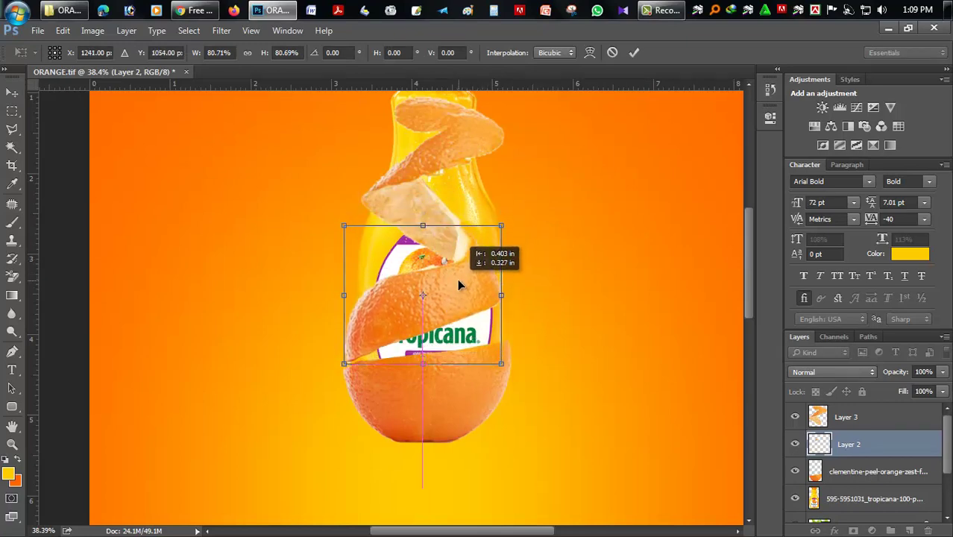
{"action": "left_click_drag", "start_coordinate": [500, 252], "coordinate": [546, 244]}
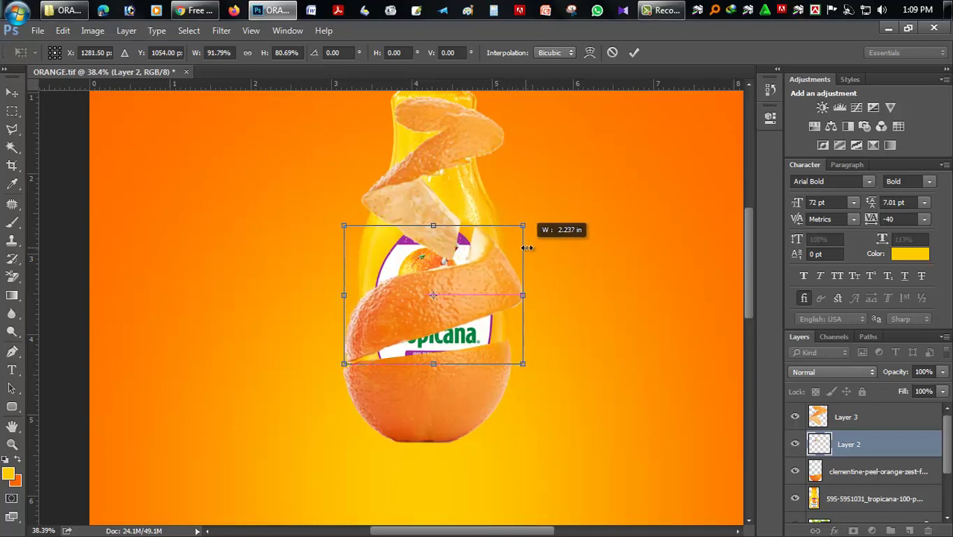
{"action": "left_click_drag", "start_coordinate": [546, 243], "coordinate": [545, 244]}
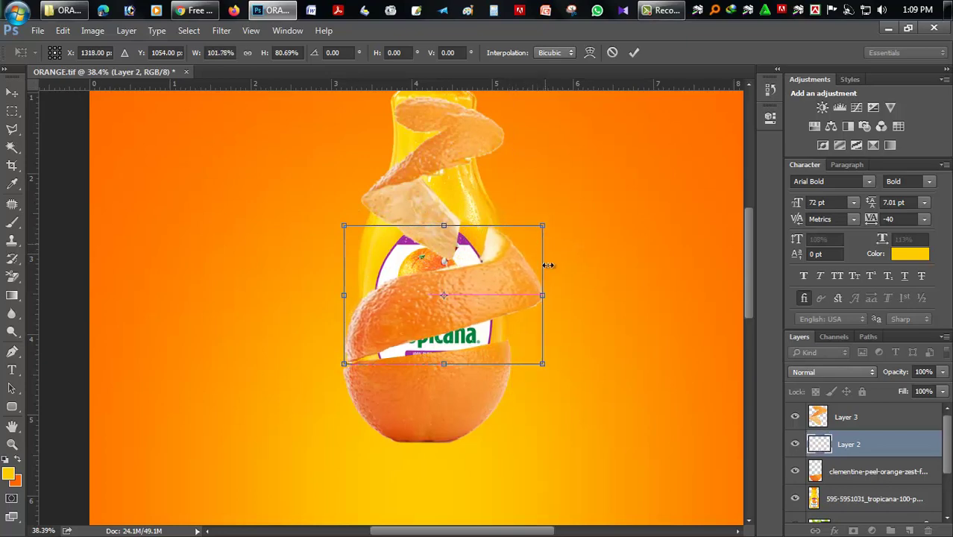
{"action": "right_click", "coordinate": [542, 290]}
{"action": "left_click", "coordinate": [552, 380]}
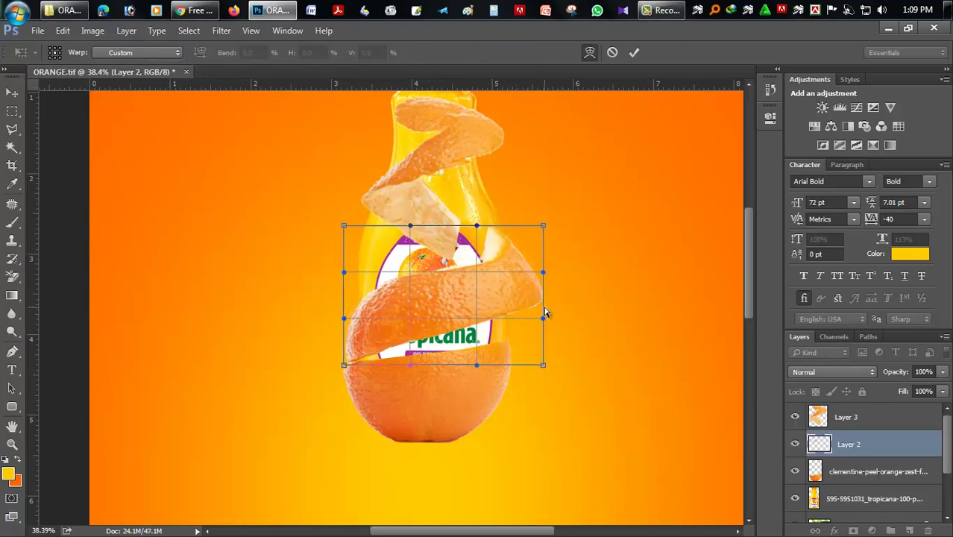
{"action": "left_click_drag", "start_coordinate": [542, 321], "coordinate": [512, 297]}
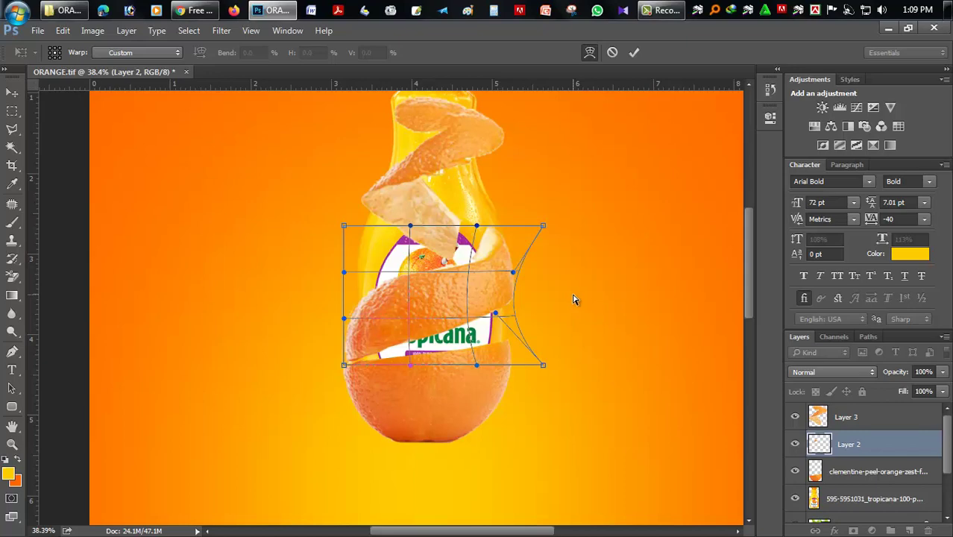
{"action": "key", "text": "Return"}
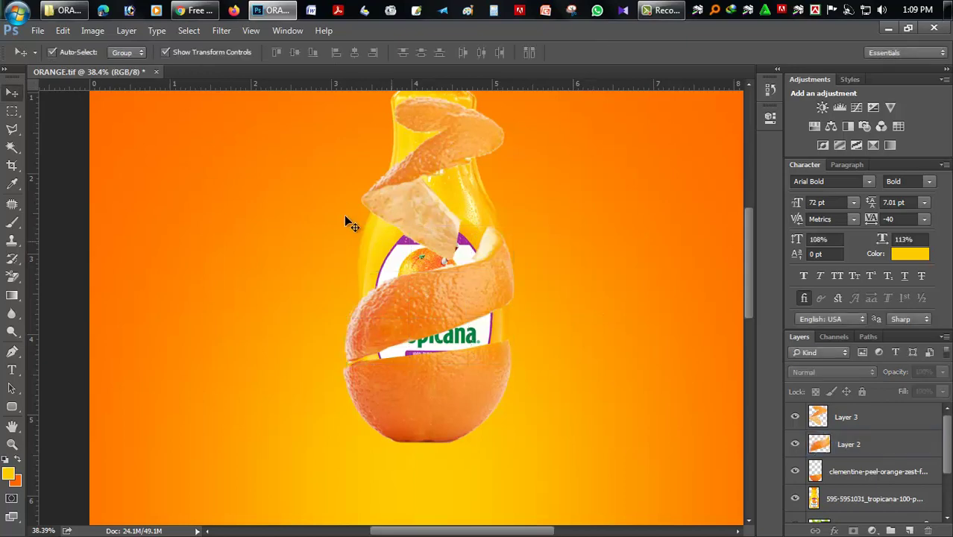
- Enlarge and narrow the lower peel, then warp its top-right corner outward
{"action": "left_click", "coordinate": [505, 276]}
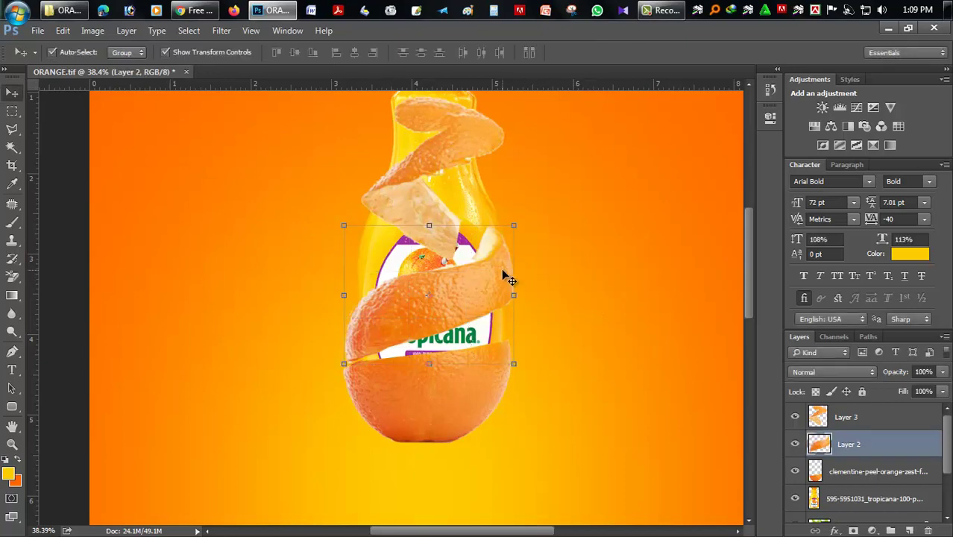
{"action": "left_click_drag", "start_coordinate": [514, 226], "coordinate": [528, 213]}
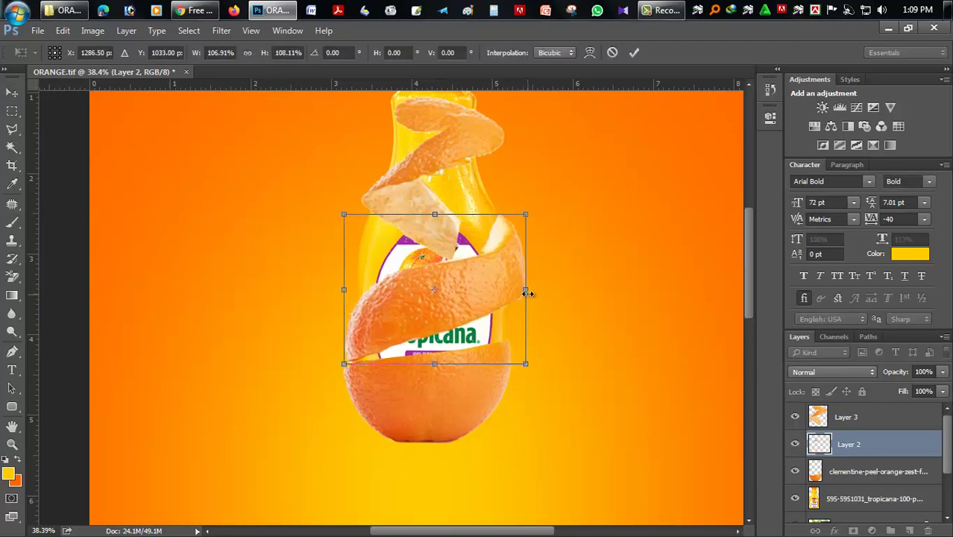
{"action": "left_click_drag", "start_coordinate": [527, 293], "coordinate": [516, 295]}
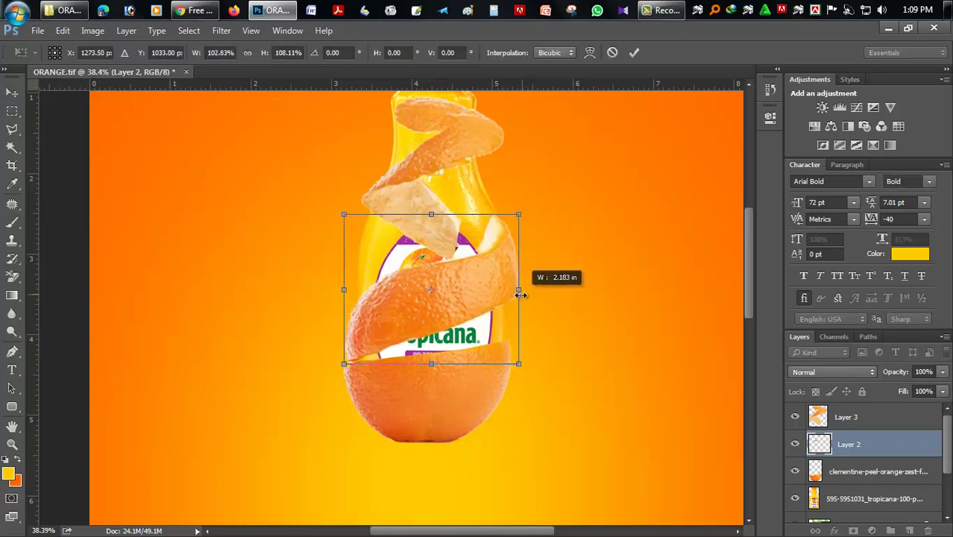
{"action": "right_click", "coordinate": [512, 215]}
{"action": "left_click", "coordinate": [549, 305]}
{"action": "left_click_drag", "start_coordinate": [512, 215], "coordinate": [527, 217]}
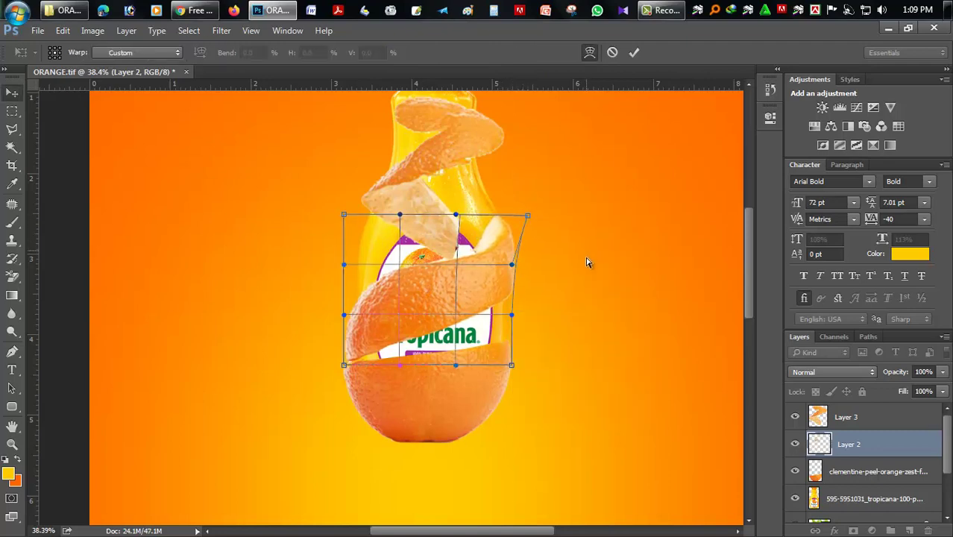
{"action": "key", "text": "Return"}
{"action": "left_click_drag", "start_coordinate": [406, 218], "coordinate": [402, 260]}
- Enlarge the Layer 3 upper peel to about 114% around the bottle neck
{"action": "scroll", "coordinate": [403, 260], "scroll_direction": "up", "scroll_amount": 2}
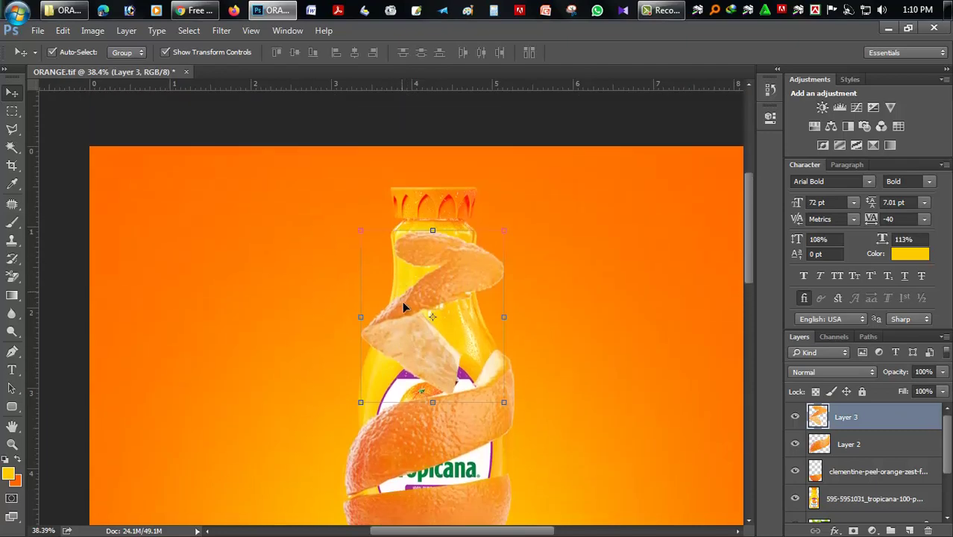
{"action": "mouse_move", "coordinate": [402, 300]}
{"action": "left_mouse_down"}
{"action": "mouse_move", "coordinate": [400, 273]}
{"action": "mouse_move", "coordinate": [418, 293]}
{"action": "left_mouse_up"}
{"action": "left_click_drag", "start_coordinate": [514, 213], "coordinate": [521, 201]}
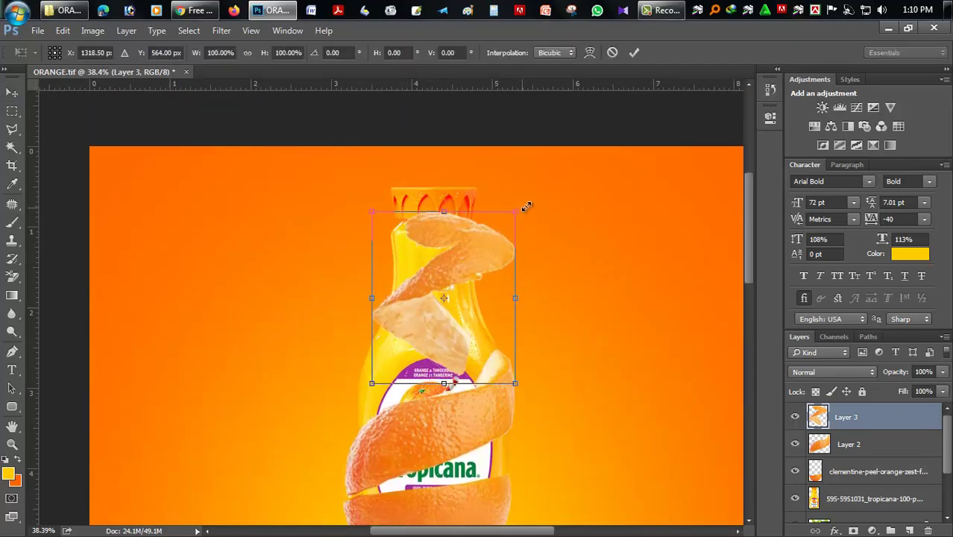
{"action": "left_click_drag", "start_coordinate": [487, 263], "coordinate": [441, 298]}
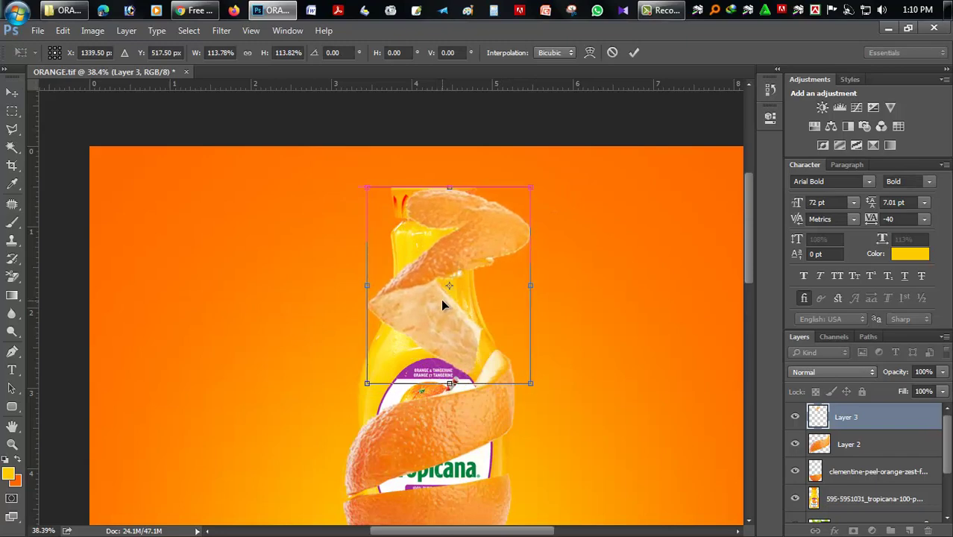
{"action": "key", "text": "Return"}
- Lasso the pale pith chunk covering the bottle and delete it
{"action": "left_click", "coordinate": [12, 129]}
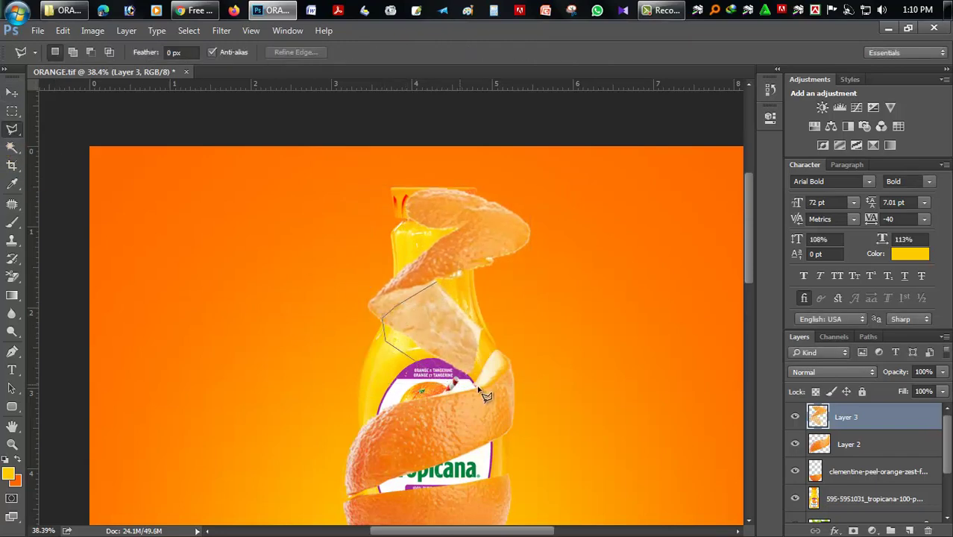
{"action": "double_click", "coordinate": [490, 280]}
{"action": "key", "text": "Delete"}
{"action": "key", "text": "Delete"}
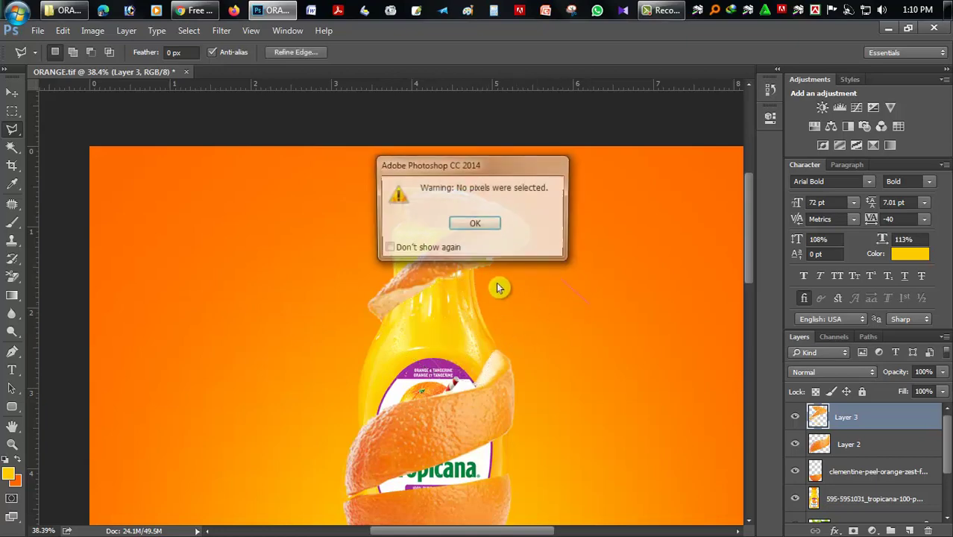
{"action": "key", "text": "Return"}
{"action": "left_click", "coordinate": [12, 92]}
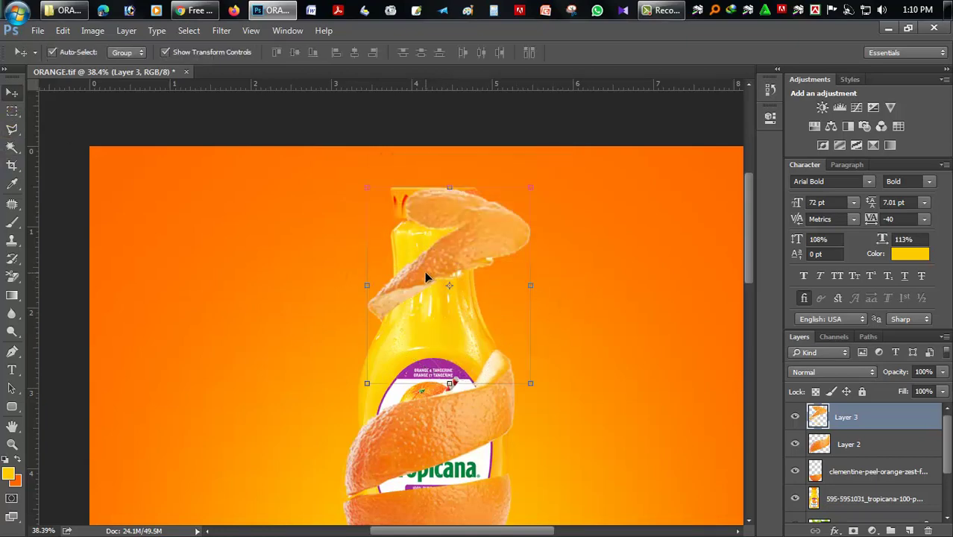
{"action": "left_click", "coordinate": [517, 375]}
- Move the upper peel down over the bottle neck
{"action": "scroll", "coordinate": [517, 375], "scroll_direction": "down", "scroll_amount": 2}
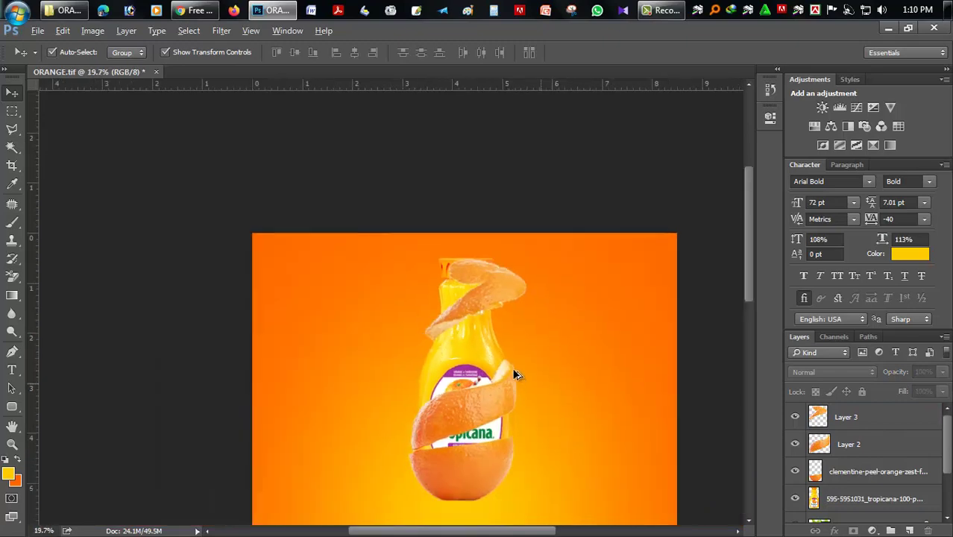
{"action": "scroll", "coordinate": [461, 367], "scroll_direction": "up", "scroll_amount": 1}
{"action": "scroll", "coordinate": [462, 368], "scroll_direction": "up", "scroll_amount": 1}
{"action": "left_click_drag", "start_coordinate": [453, 302], "coordinate": [447, 335]}
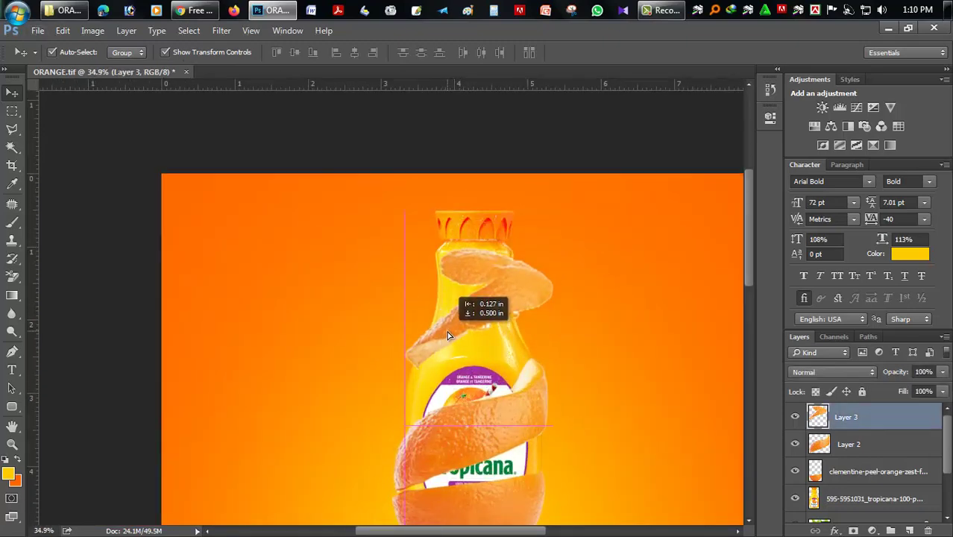
{"action": "left_click_drag", "start_coordinate": [447, 332], "coordinate": [450, 325]}
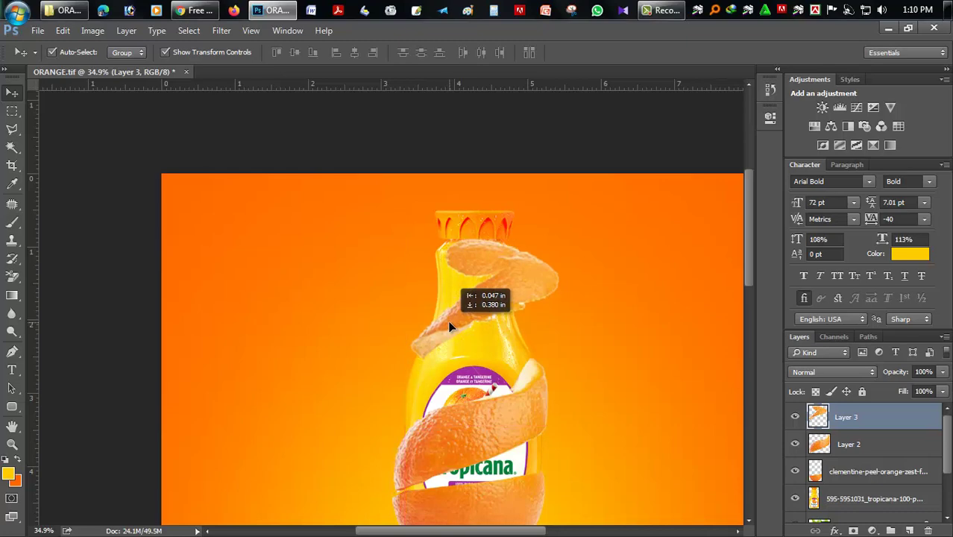
{"action": "scroll", "coordinate": [419, 356], "scroll_direction": "up", "scroll_amount": 2}
{"action": "scroll", "coordinate": [419, 356], "scroll_direction": "up", "scroll_amount": 2}
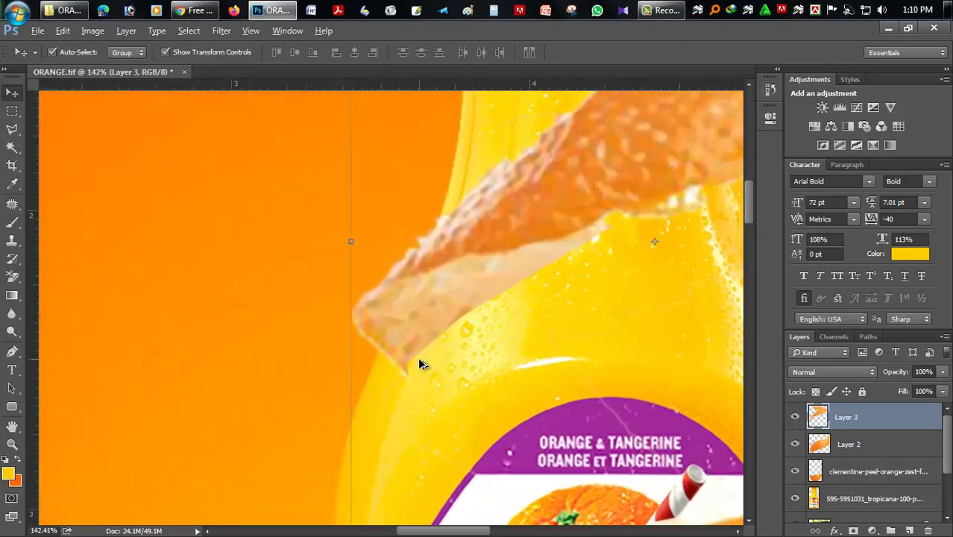
{"action": "scroll", "coordinate": [418, 358], "scroll_direction": "up", "scroll_amount": 2}
{"action": "scroll", "coordinate": [418, 364], "scroll_direction": "down", "scroll_amount": 2}
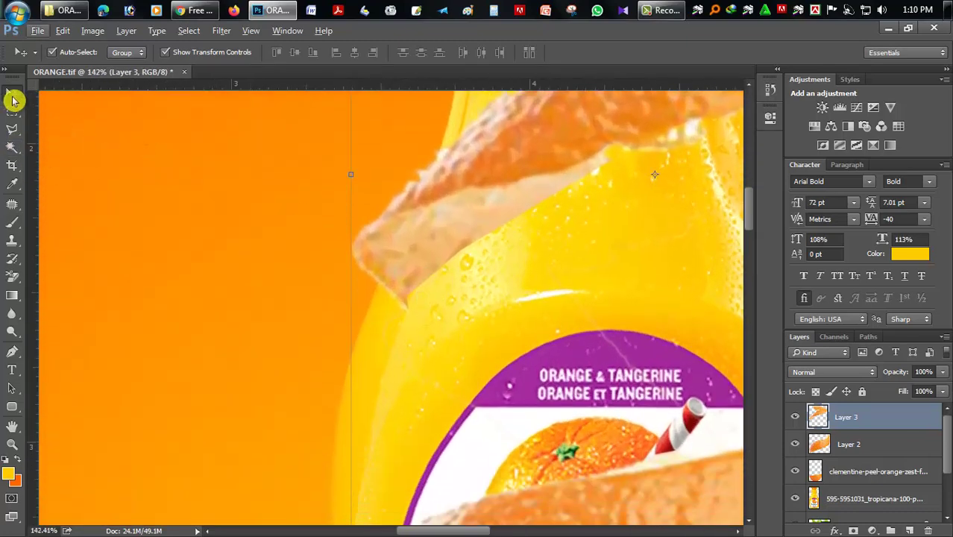
{"action": "scroll", "coordinate": [389, 279], "scroll_direction": "down", "scroll_amount": 2}
{"action": "scroll", "coordinate": [509, 387], "scroll_direction": "down", "scroll_amount": 2}
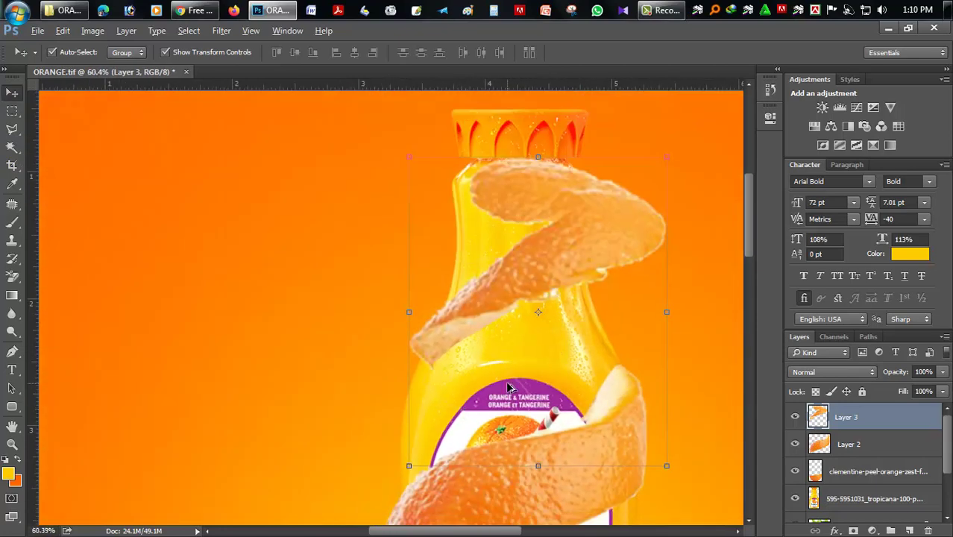
- Warp the upper peel's left side so it hugs the bottle neck
{"action": "left_click", "coordinate": [672, 308]}
{"action": "right_click", "coordinate": [672, 314]}
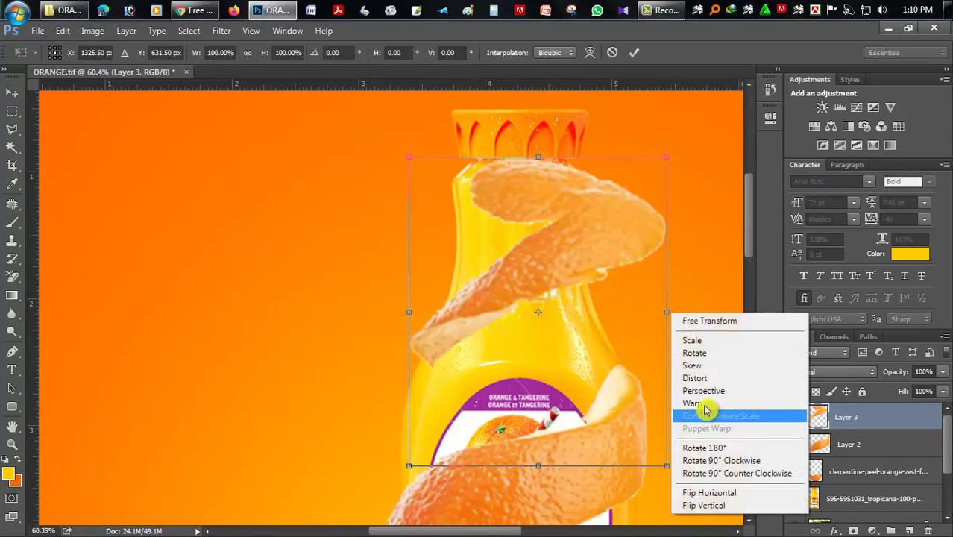
{"action": "left_click", "coordinate": [708, 413]}
{"action": "left_click_drag", "start_coordinate": [409, 363], "coordinate": [422, 339]}
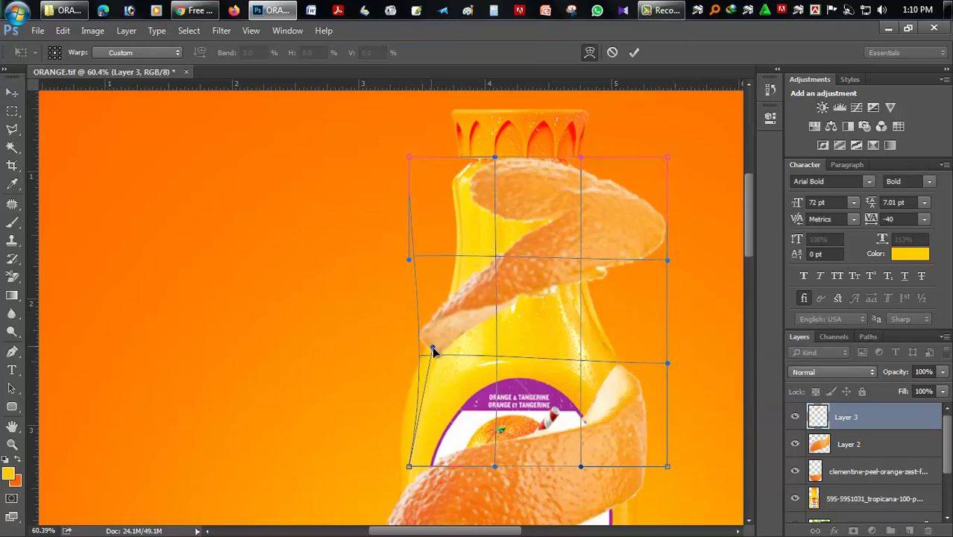
{"action": "left_click_drag", "start_coordinate": [437, 355], "coordinate": [426, 359]}
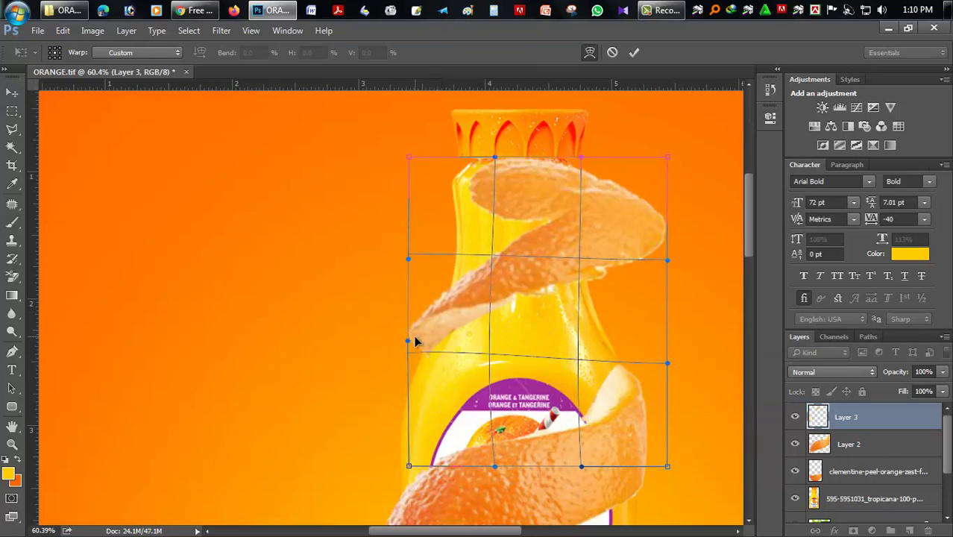
{"action": "key", "text": "Return"}
- Save ORANGE.tif and fit the whole poster in the window
{"action": "key", "text": "ctrl+s"}
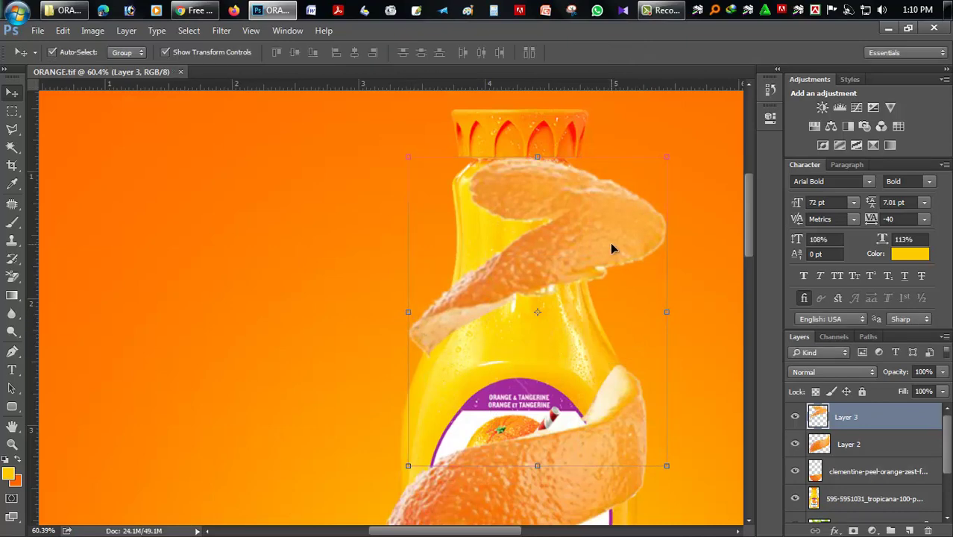
{"action": "left_click", "coordinate": [12, 425]}
{"action": "double_click", "coordinate": [12, 425]}
- Nudge the upper peel slightly and commit its adjustment
{"action": "scroll", "coordinate": [426, 326], "scroll_direction": "up", "scroll_amount": 2}
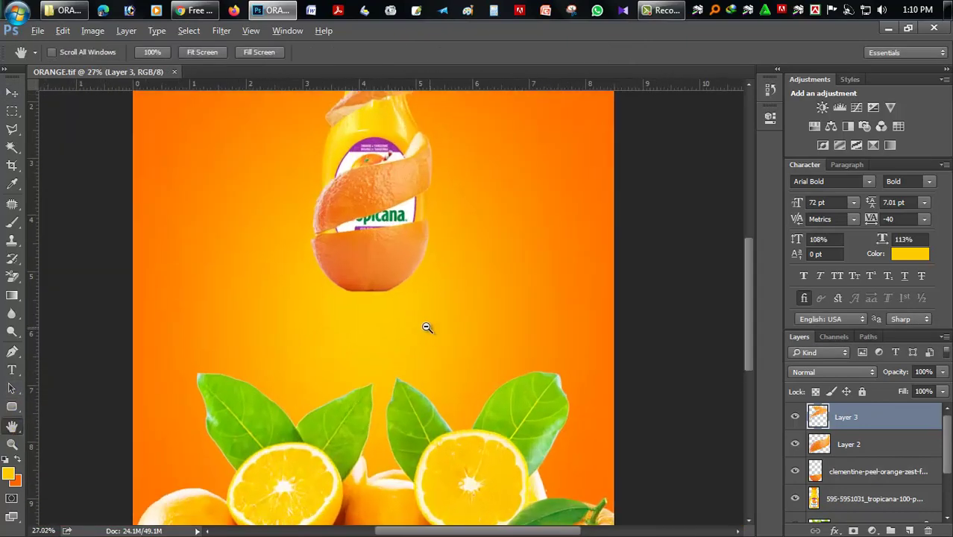
{"action": "scroll", "coordinate": [397, 320], "scroll_direction": "up", "scroll_amount": 1}
{"action": "scroll", "coordinate": [213, 164], "scroll_direction": "up", "scroll_amount": 2}
{"action": "left_click", "coordinate": [12, 92]}
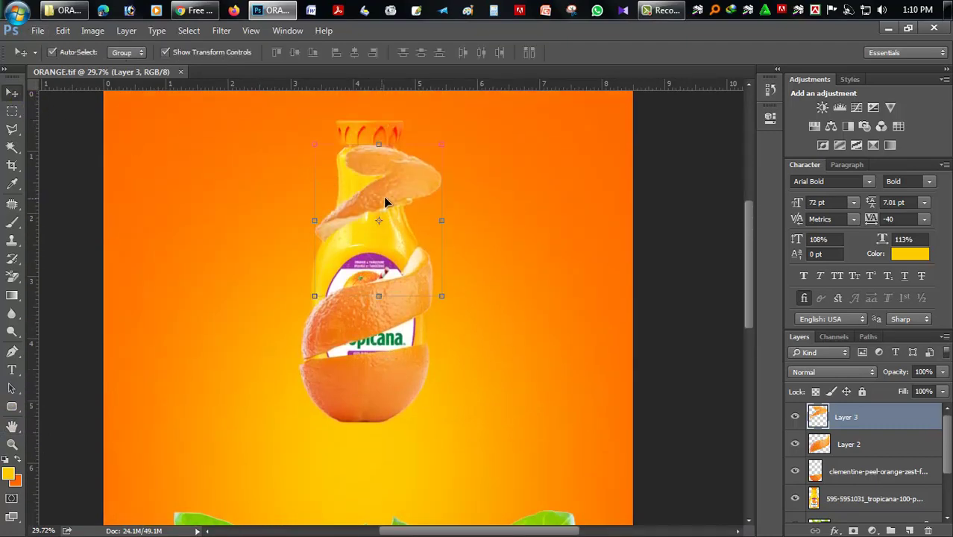
{"action": "left_click_drag", "start_coordinate": [395, 273], "coordinate": [396, 271]}
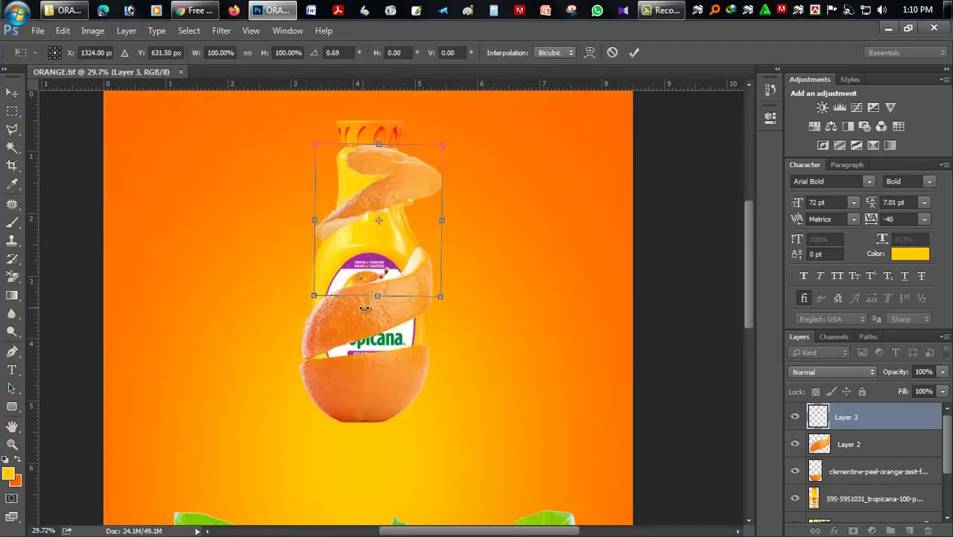
{"action": "key", "text": "Return"}
- Move the Layer 2 lower peel up and shrink it to about 98% by 95%
{"action": "left_click", "coordinate": [350, 328]}
{"action": "left_click_drag", "start_coordinate": [351, 328], "coordinate": [342, 298]}
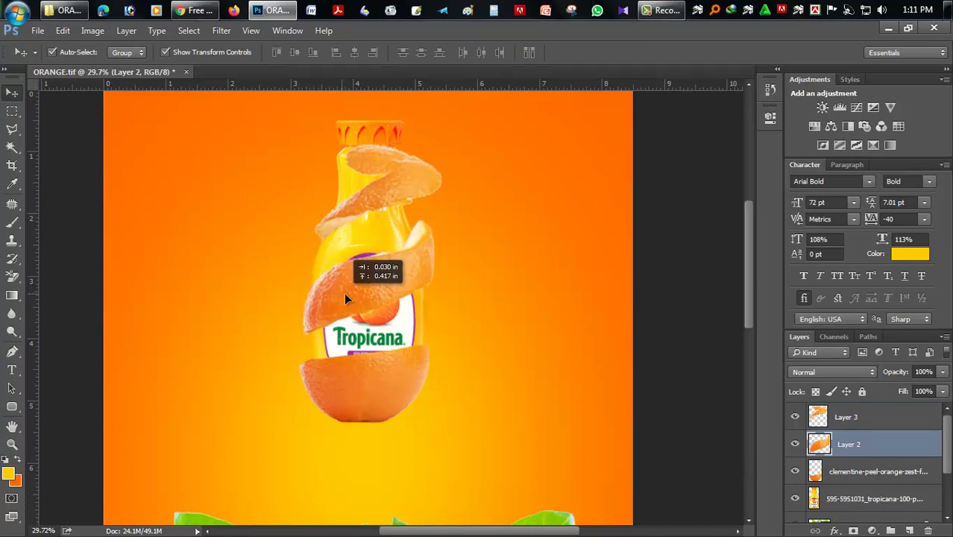
{"action": "key", "text": "ctrl+t"}
{"action": "left_click_drag", "start_coordinate": [436, 219], "coordinate": [428, 229]}
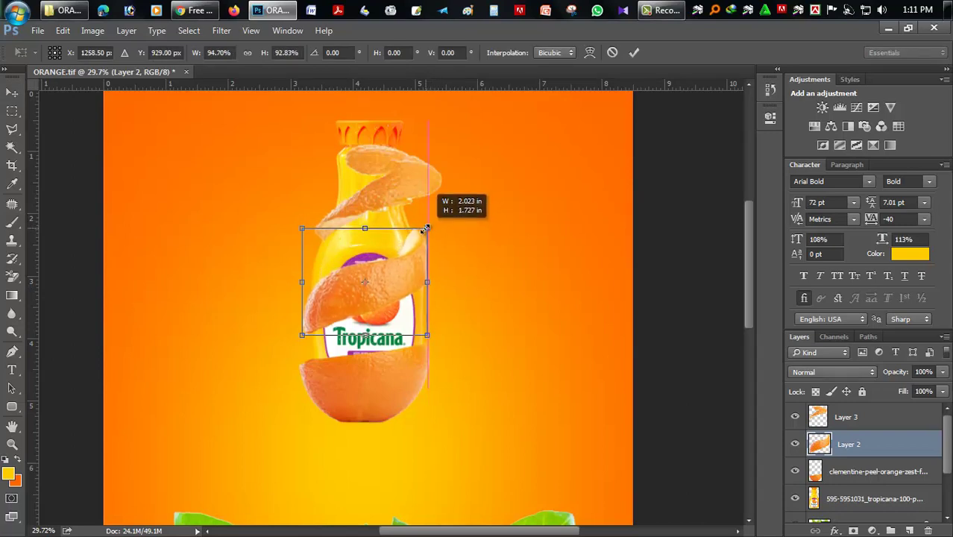
{"action": "key", "text": "Return"}
{"action": "left_click_drag", "start_coordinate": [305, 335], "coordinate": [306, 332]}
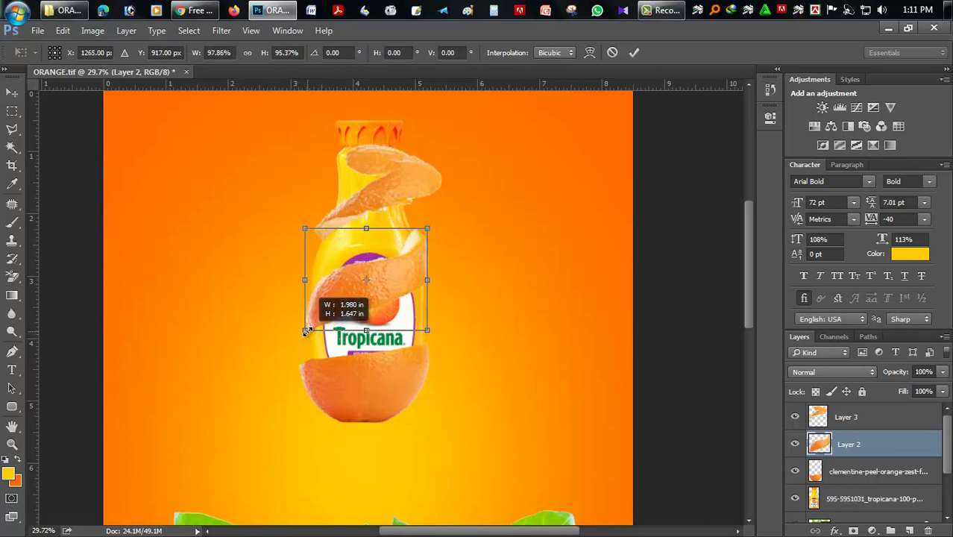
{"action": "key", "text": "Return"}
{"action": "scroll", "coordinate": [461, 365], "scroll_direction": "up", "scroll_amount": 3}
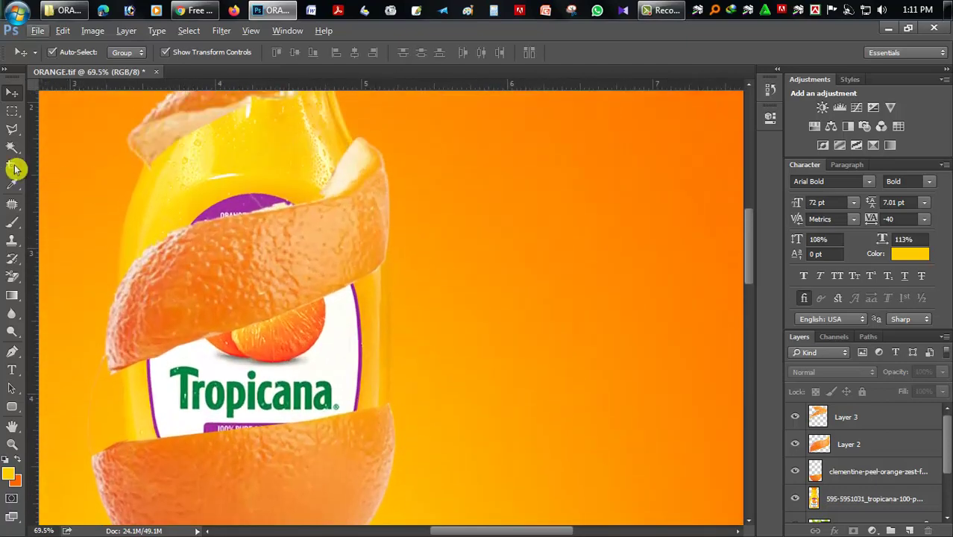
- Copy a peel piece onto Layer 4 and place it, rotated 6.62°, beside the label
{"action": "left_click", "coordinate": [11, 130]}
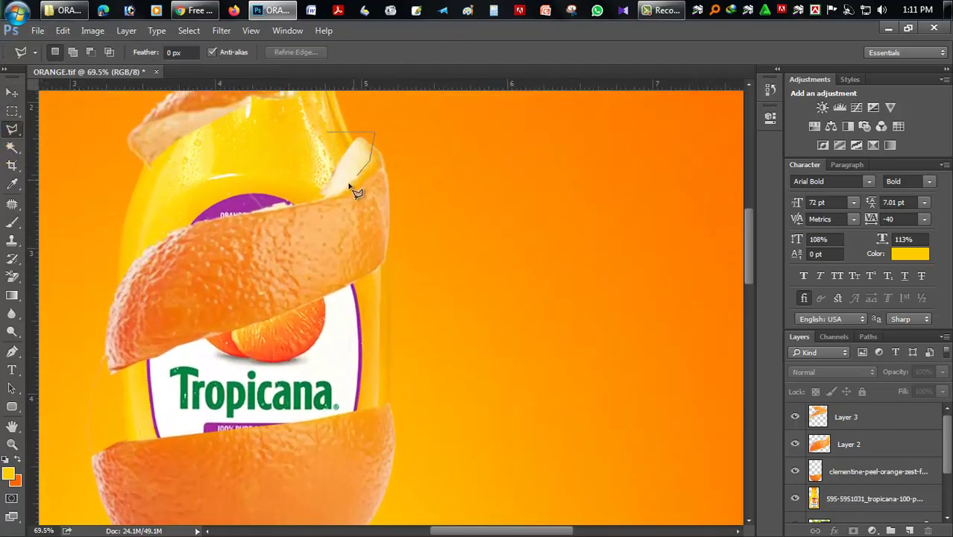
{"action": "left_click", "coordinate": [850, 443]}
{"action": "key", "text": "ctrl+j"}
{"action": "key", "text": "v"}
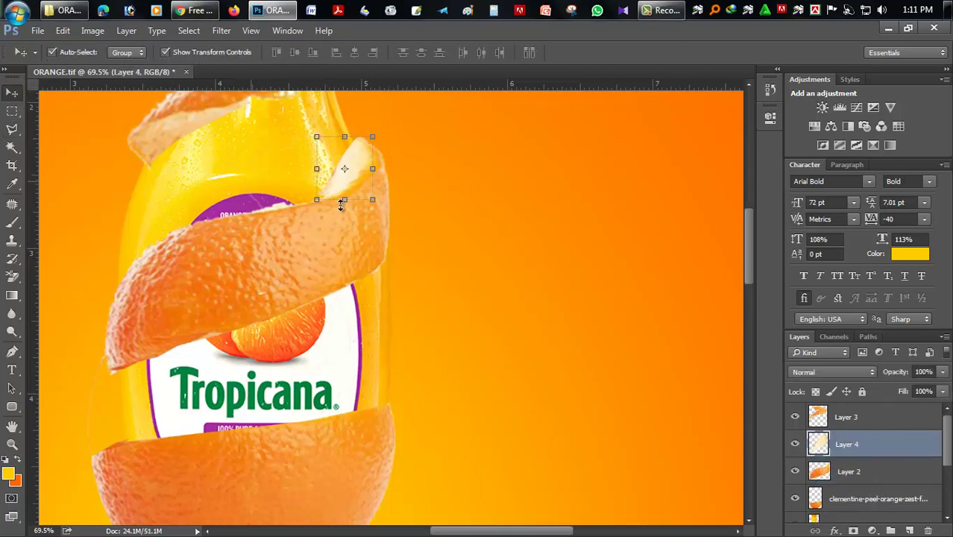
{"action": "left_click_drag", "start_coordinate": [344, 179], "coordinate": [373, 403]}
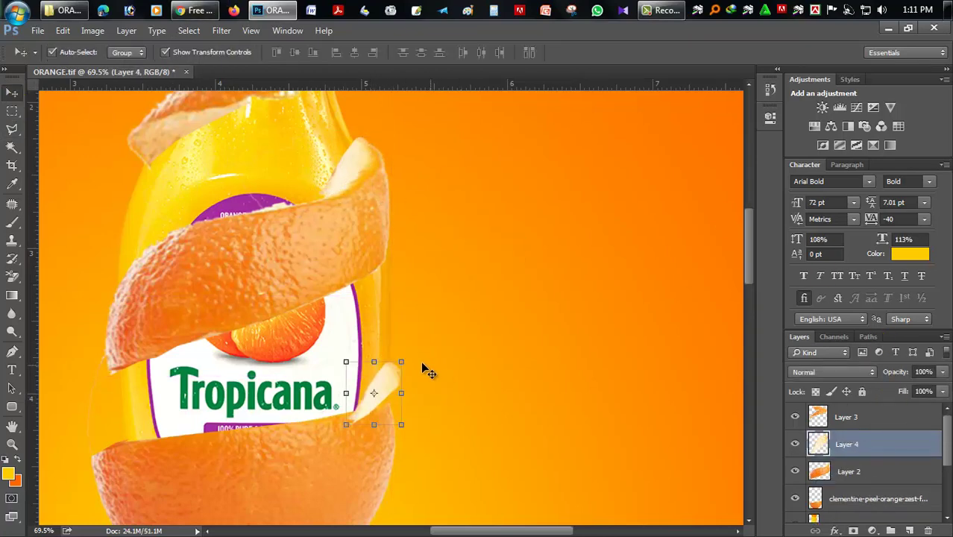
{"action": "left_click_drag", "start_coordinate": [416, 359], "coordinate": [436, 343]}
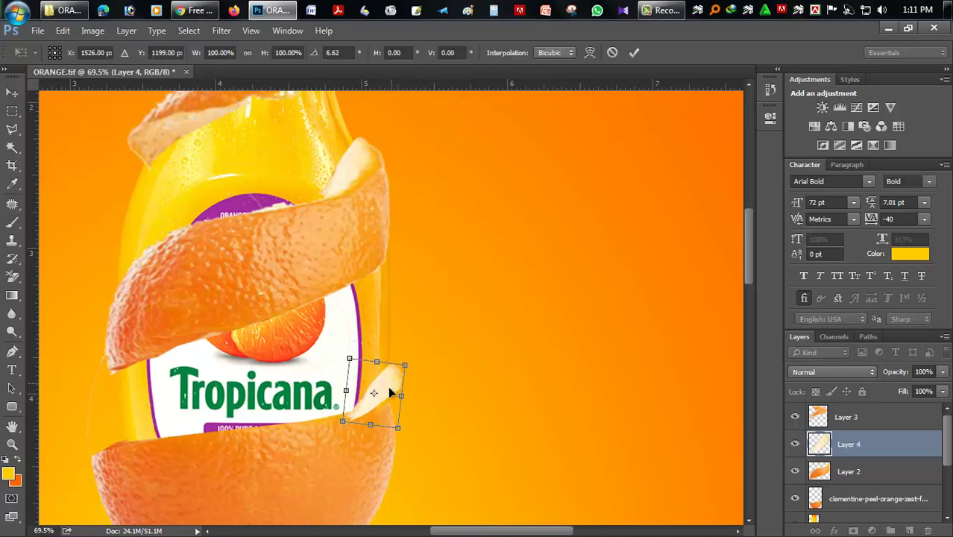
{"action": "left_click_drag", "start_coordinate": [373, 385], "coordinate": [383, 397]}
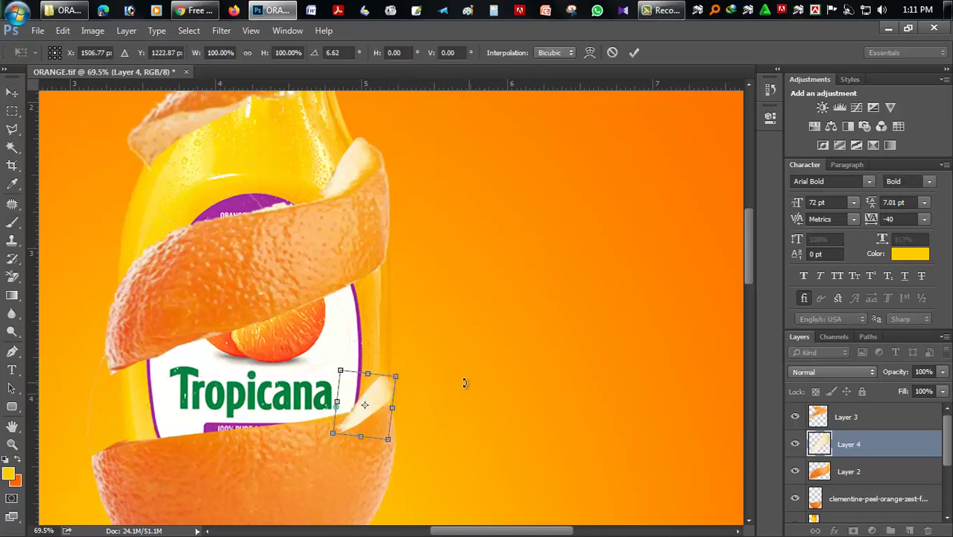
{"action": "key", "text": "Return"}
- Cut away the unwanted part of the Layer 4 peel piece and view the whole image
{"action": "left_click", "coordinate": [12, 128]}
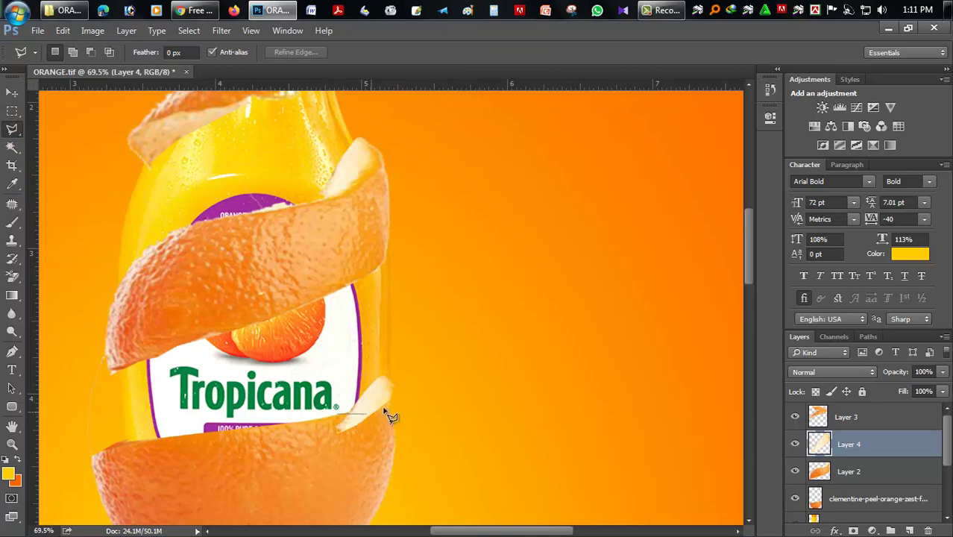
{"action": "double_click", "coordinate": [328, 439]}
{"action": "key", "text": "Delete"}
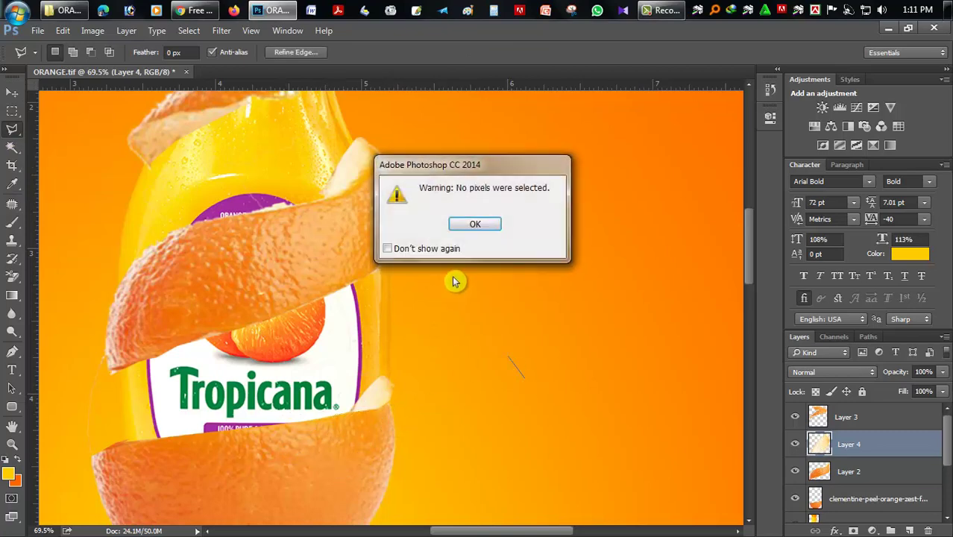
{"action": "key", "text": "Return"}
{"action": "scroll", "coordinate": [373, 357], "scroll_direction": "down", "scroll_amount": 2}
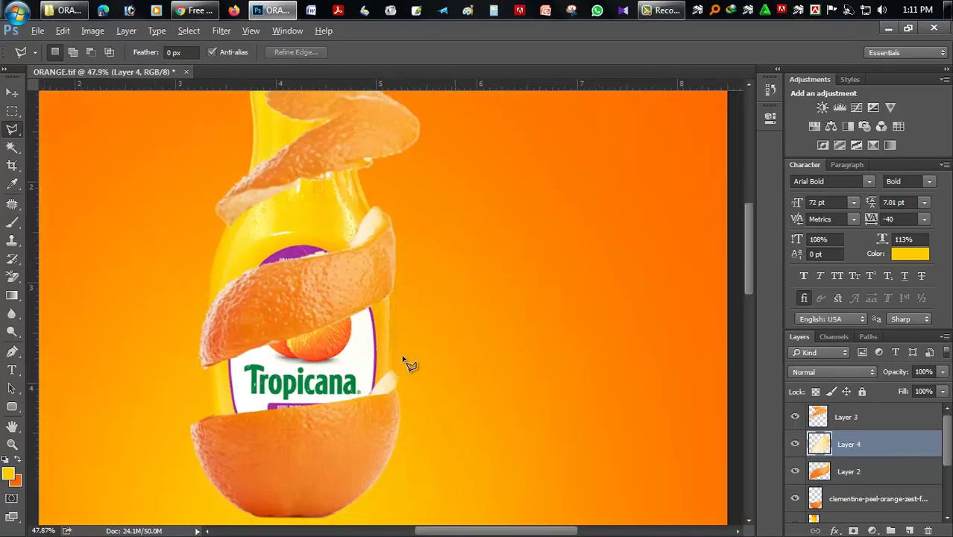
{"action": "scroll", "coordinate": [402, 362], "scroll_direction": "down", "scroll_amount": 2}
{"action": "scroll", "coordinate": [321, 362], "scroll_direction": "down", "scroll_amount": 1}
{"action": "scroll", "coordinate": [314, 363], "scroll_direction": "down", "scroll_amount": 2}
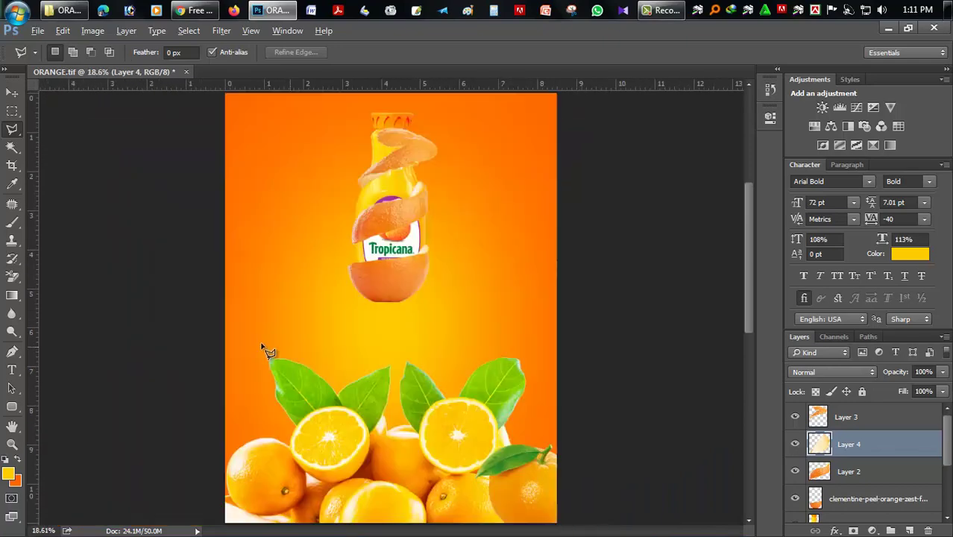
{"action": "scroll", "coordinate": [459, 310], "scroll_direction": "up", "scroll_amount": 2}
{"action": "scroll", "coordinate": [490, 287], "scroll_direction": "up", "scroll_amount": 2}
{"action": "scroll", "coordinate": [447, 246], "scroll_direction": "up", "scroll_amount": 1}
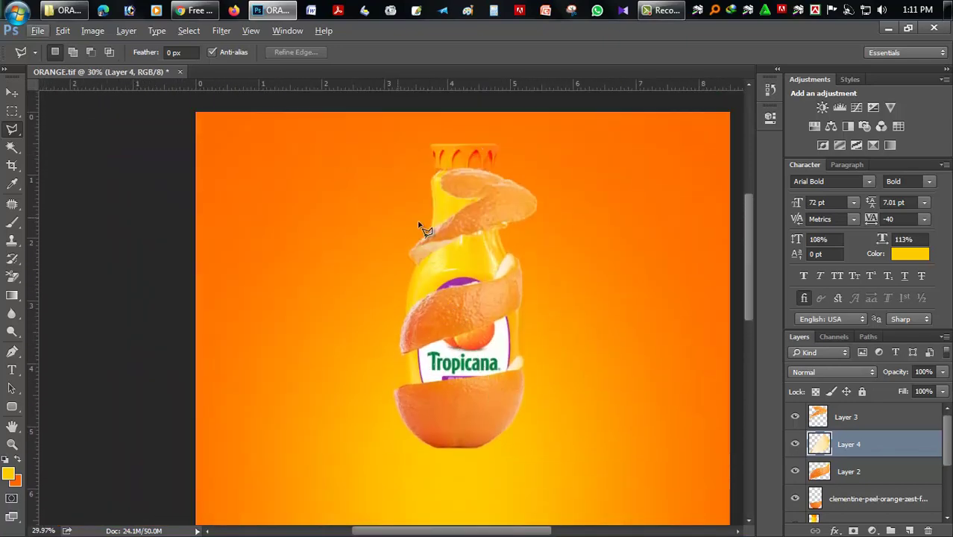
- Select Layer 2, Layer 4 and Layer 3, apply Merge Layers, then select the Tropicana layer
{"action": "left_click", "coordinate": [850, 417]}
{"action": "left_click", "coordinate": [850, 444]}
{"action": "left_click", "coordinate": [847, 474]}
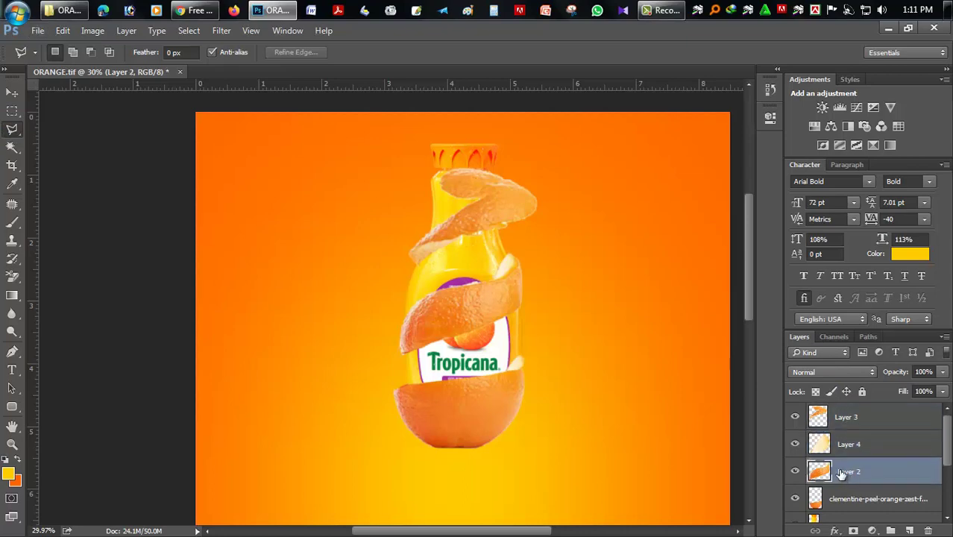
{"action": "scroll", "coordinate": [849, 468], "scroll_direction": "down", "scroll_amount": 1}
{"action": "scroll", "coordinate": [848, 466], "scroll_direction": "up", "scroll_amount": 1}
{"action": "left_click", "coordinate": [841, 499]}
{"action": "left_click", "coordinate": [855, 469]}
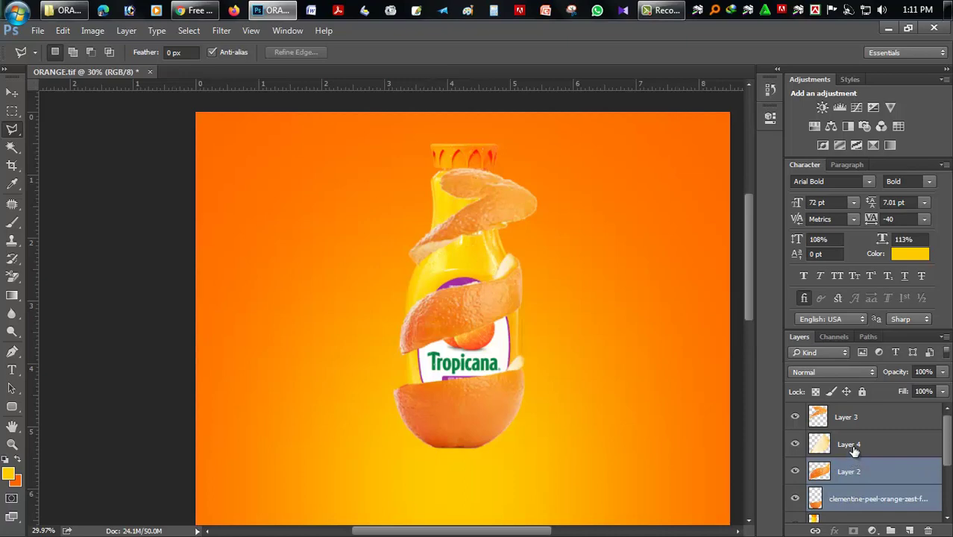
{"action": "left_click", "coordinate": [854, 447], "text": "ctrl"}
{"action": "left_click", "coordinate": [849, 418], "text": "ctrl"}
{"action": "right_click", "coordinate": [848, 418]}
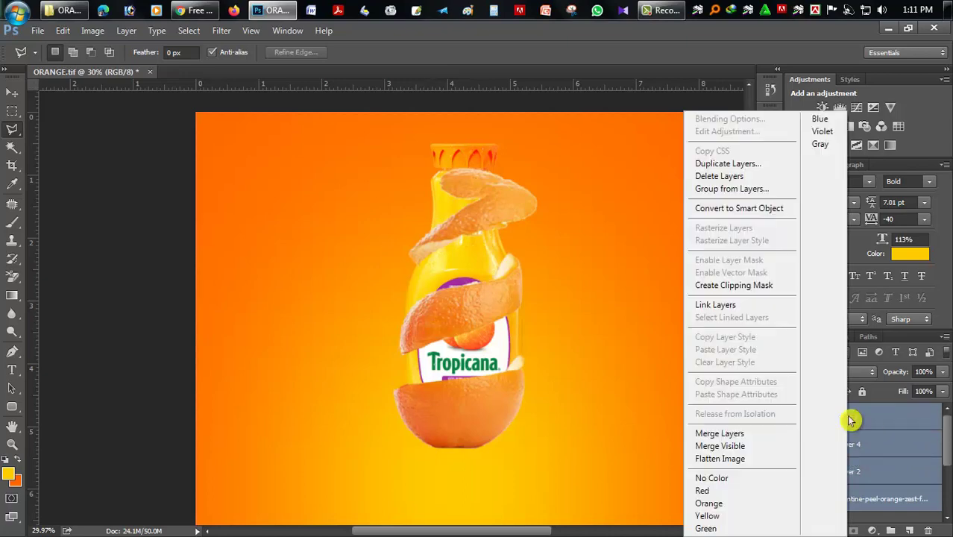
{"action": "left_click", "coordinate": [735, 432]}
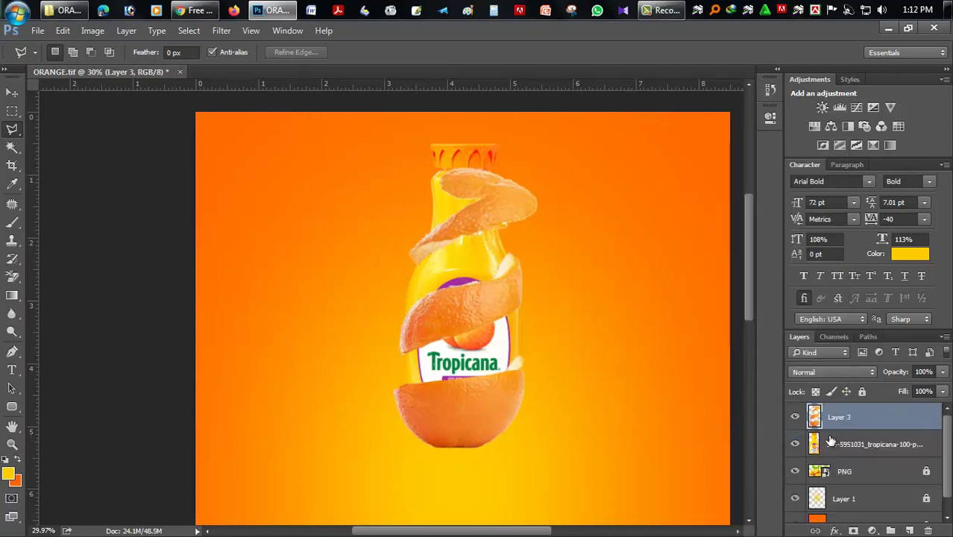
{"action": "left_click", "coordinate": [831, 443]}
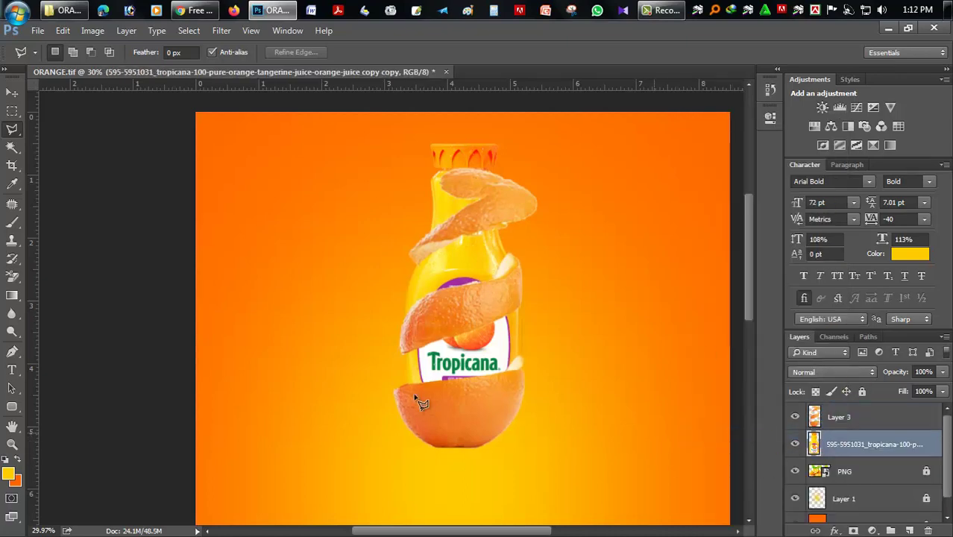
- Add a new empty layer above the bottle, pick the Brush tool, and set the background colour to black
{"action": "left_click", "coordinate": [908, 531]}
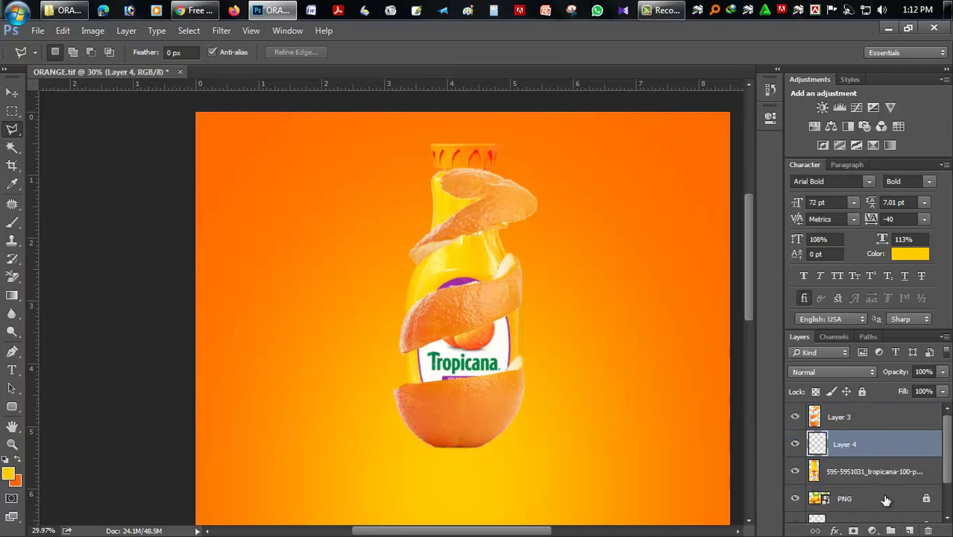
{"action": "left_click", "coordinate": [14, 223]}
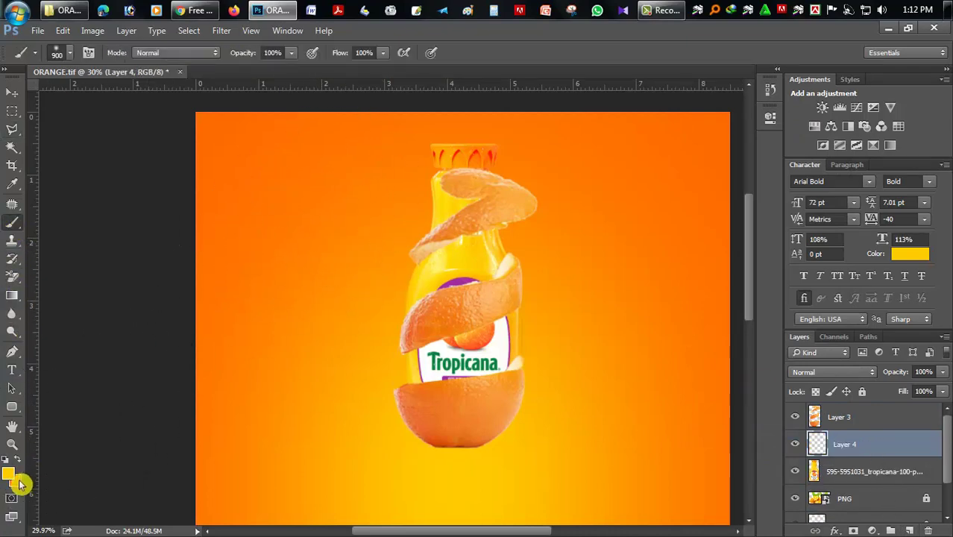
{"action": "left_click", "coordinate": [18, 482]}
{"action": "left_click", "coordinate": [587, 388]}
{"action": "left_click", "coordinate": [893, 205]}
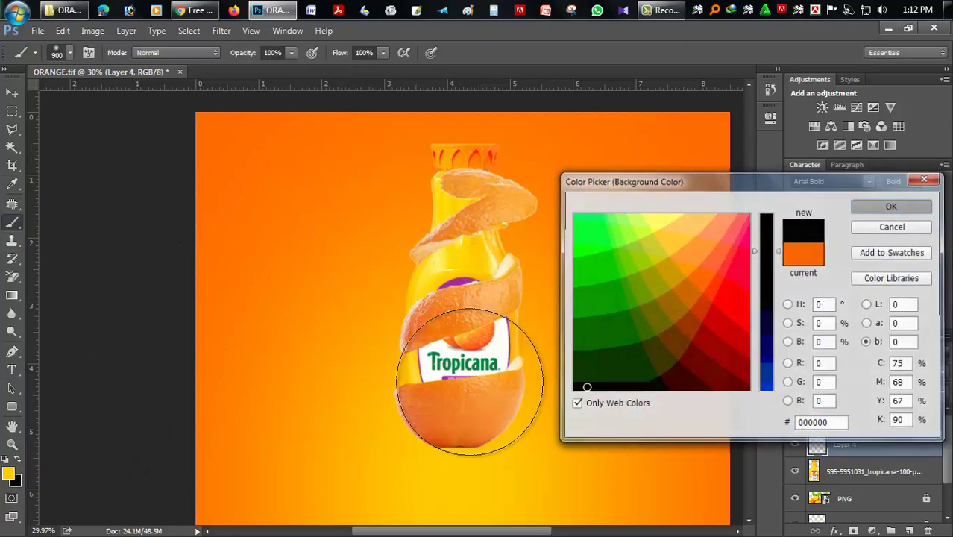
- Swap to paint black at 200 px, undo the trial strokes, and set brush flow to 34%
{"action": "key", "text": "bracketleft"}
{"action": "key", "text": "bracketleft"}
{"action": "key", "text": "bracketleft"}
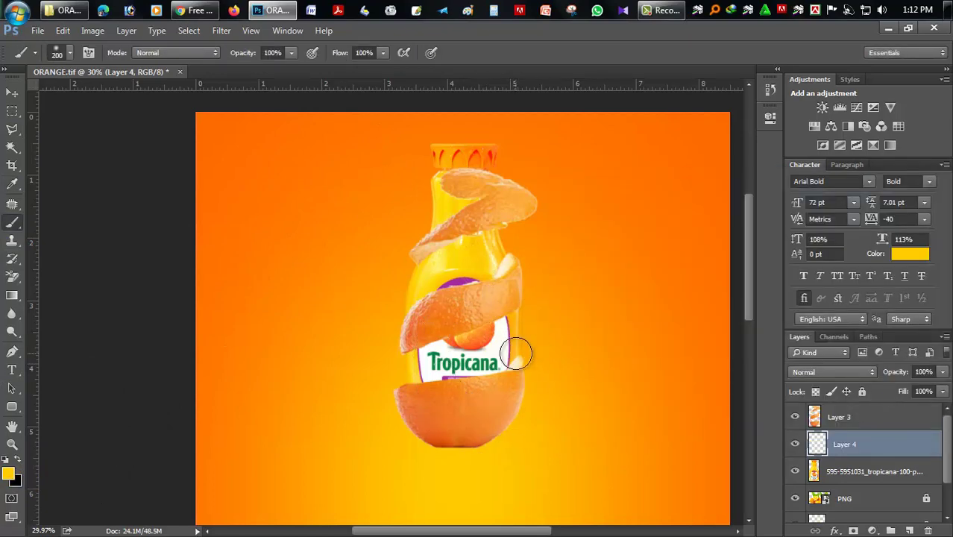
{"action": "left_click_drag", "start_coordinate": [508, 364], "coordinate": [468, 366]}
{"action": "key", "text": "ctrl+z"}
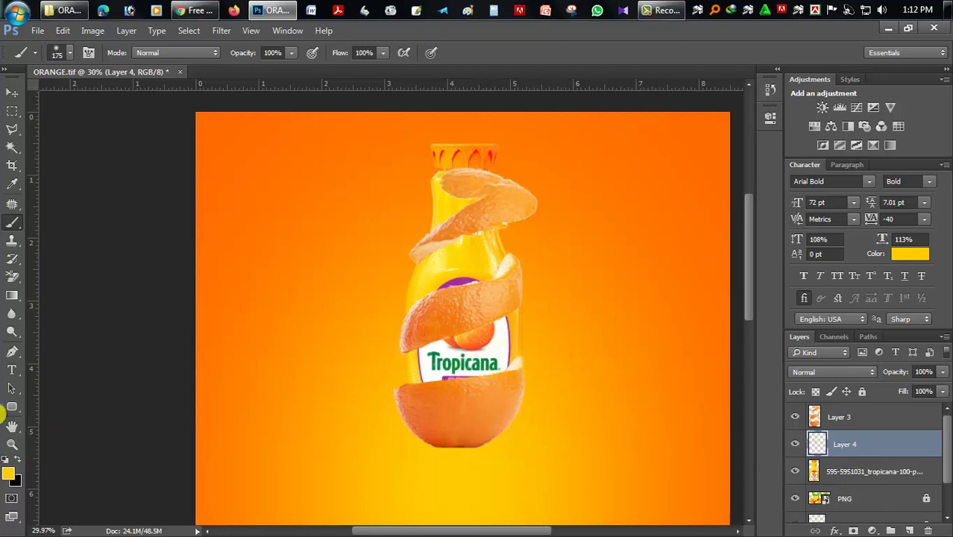
{"action": "left_click", "coordinate": [20, 462]}
{"action": "left_click_drag", "start_coordinate": [523, 374], "coordinate": [417, 375]}
{"action": "key", "text": "ctrl+z"}
{"action": "left_click", "coordinate": [382, 53]}
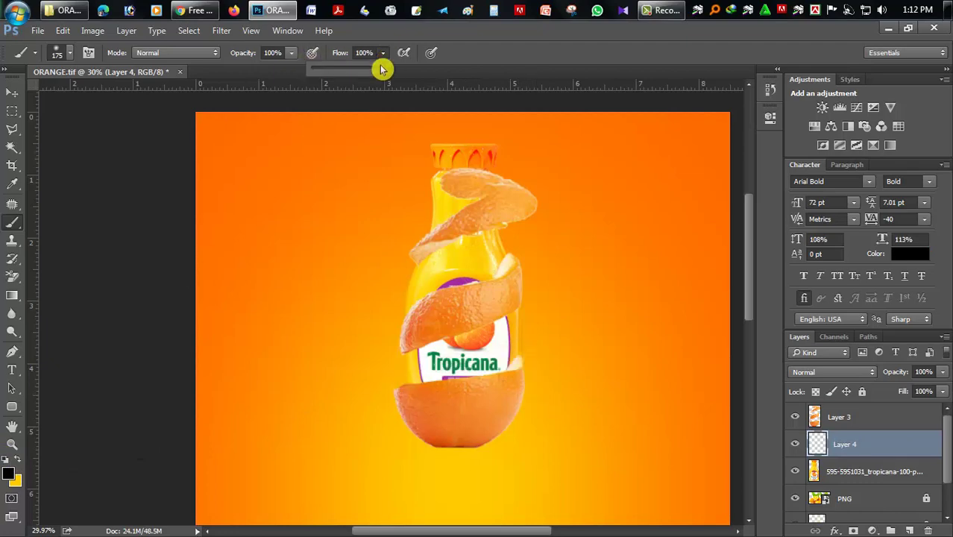
{"action": "left_click_drag", "start_coordinate": [381, 68], "coordinate": [335, 68]}
{"action": "scroll", "coordinate": [515, 353], "scroll_direction": "up", "scroll_amount": 1}
- Pan the view to centre the bottle label and save the poster
{"action": "scroll", "coordinate": [515, 353], "scroll_direction": "up", "scroll_amount": 1}
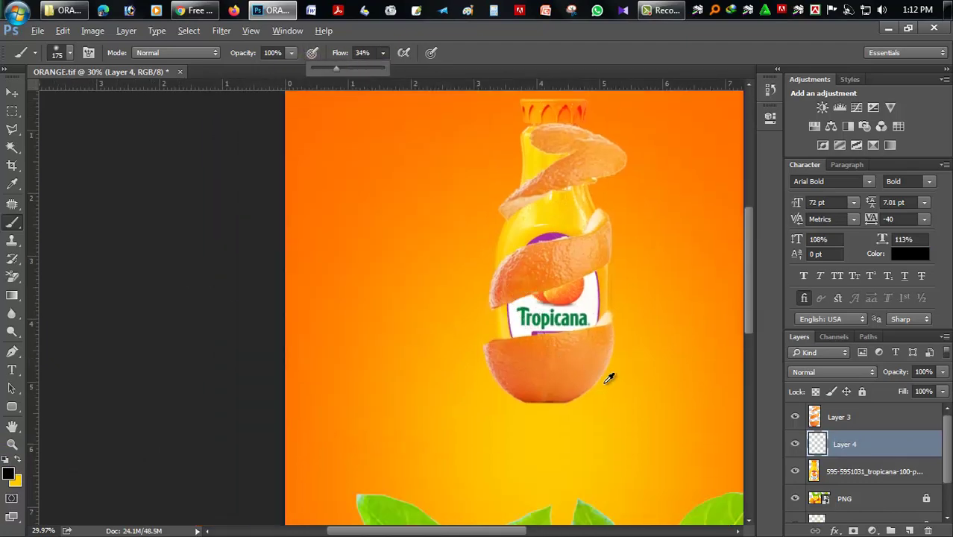
{"action": "scroll", "coordinate": [522, 350], "scroll_direction": "up", "scroll_amount": 1}
{"action": "scroll", "coordinate": [510, 333], "scroll_direction": "up", "scroll_amount": 1}
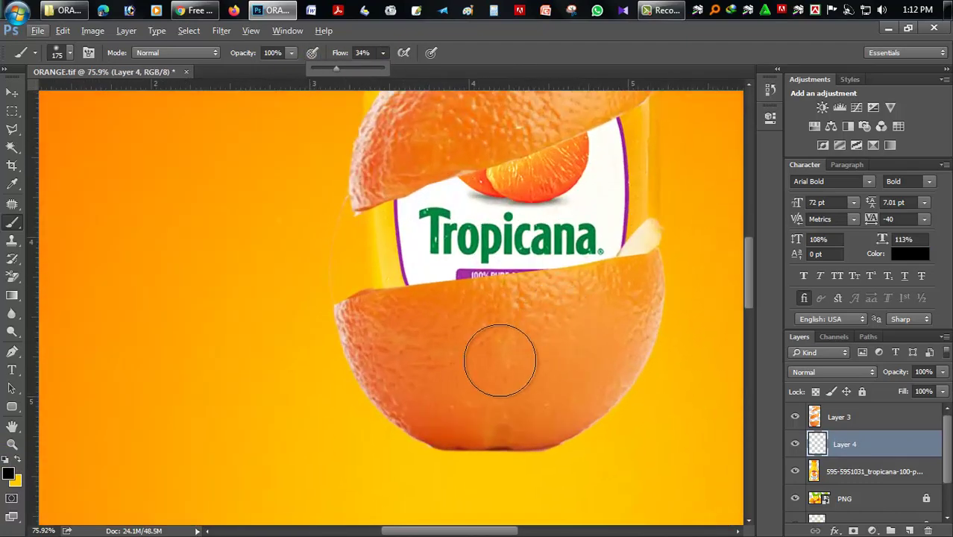
{"action": "left_click", "coordinate": [12, 425]}
{"action": "left_click_drag", "start_coordinate": [577, 239], "coordinate": [398, 302]}
{"action": "key", "text": "ctrl+s"}
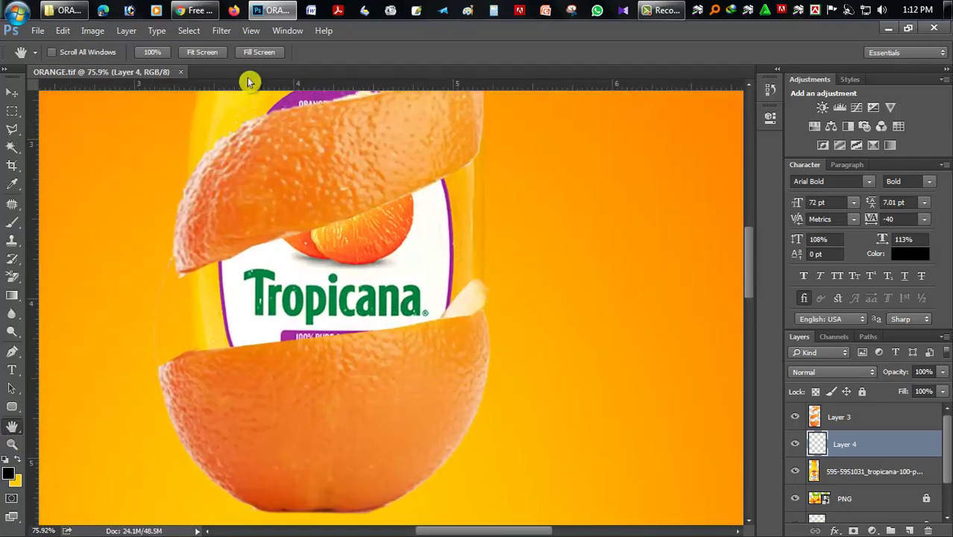
- Set the brush to 41% opacity and 100 px, and shade the bottle's left edge under the peel
{"action": "left_click", "coordinate": [12, 221]}
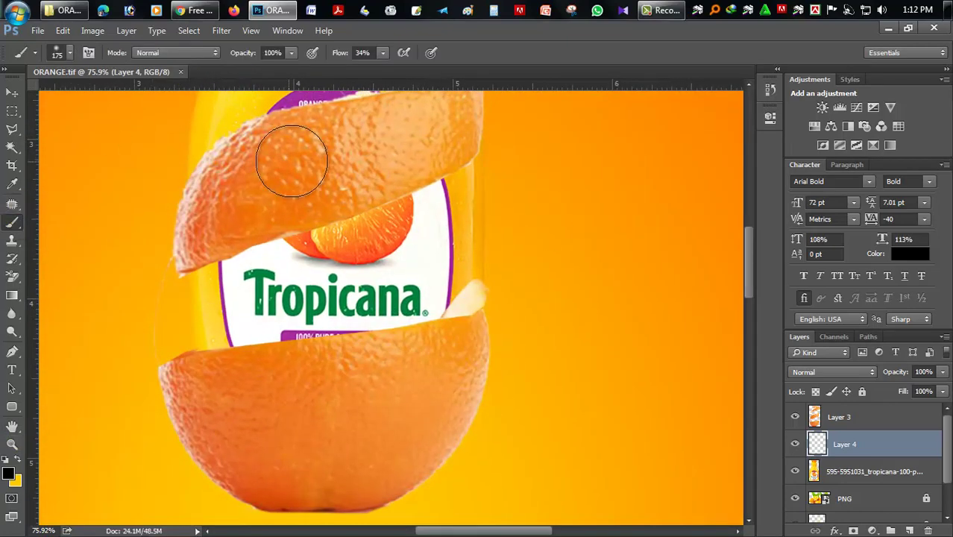
{"action": "scroll", "coordinate": [294, 149], "scroll_direction": "up", "scroll_amount": 1}
{"action": "left_click", "coordinate": [290, 53]}
{"action": "left_click_drag", "start_coordinate": [287, 68], "coordinate": [249, 68]}
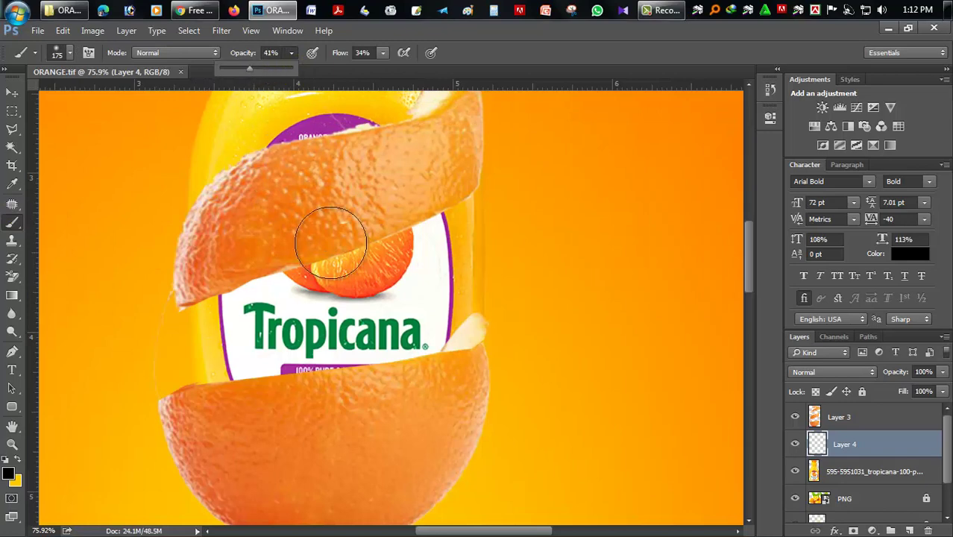
{"action": "key", "text": "bracketleft"}
{"action": "key", "text": "bracketleft"}
{"action": "key", "text": "bracketleft"}
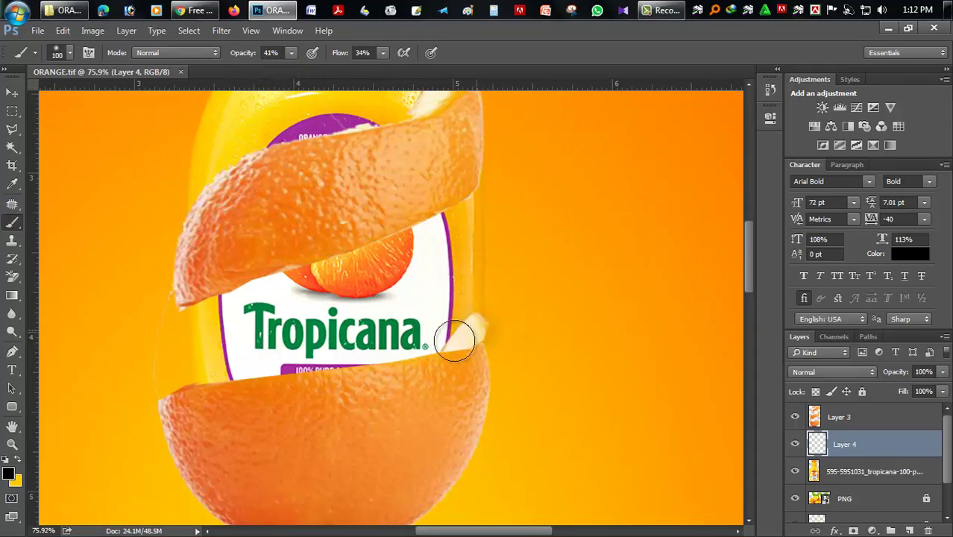
{"action": "left_click_drag", "start_coordinate": [197, 371], "coordinate": [441, 205]}
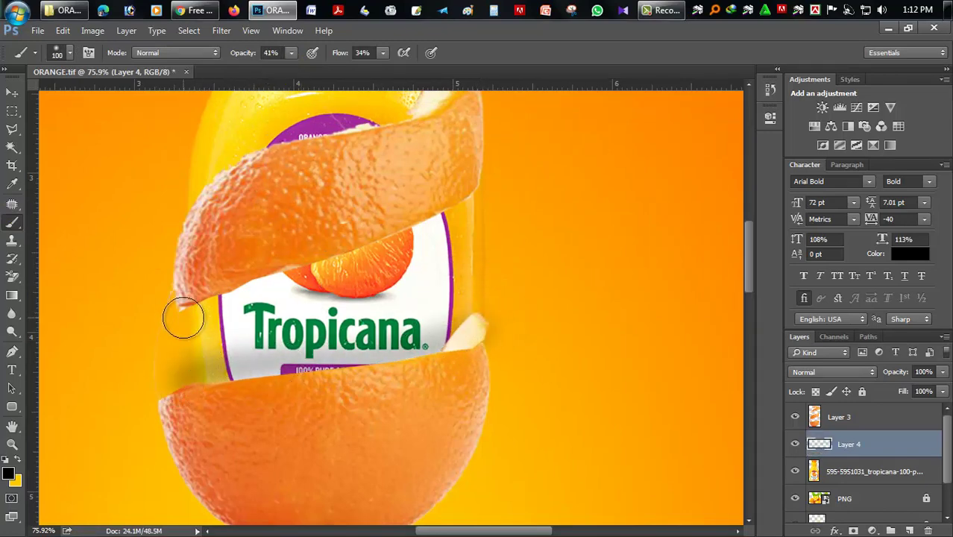
- Darken the upper peel edge over the white highlight, then lower Layer 4's fill to 73%
{"action": "scroll", "coordinate": [436, 259], "scroll_direction": "up", "scroll_amount": 3}
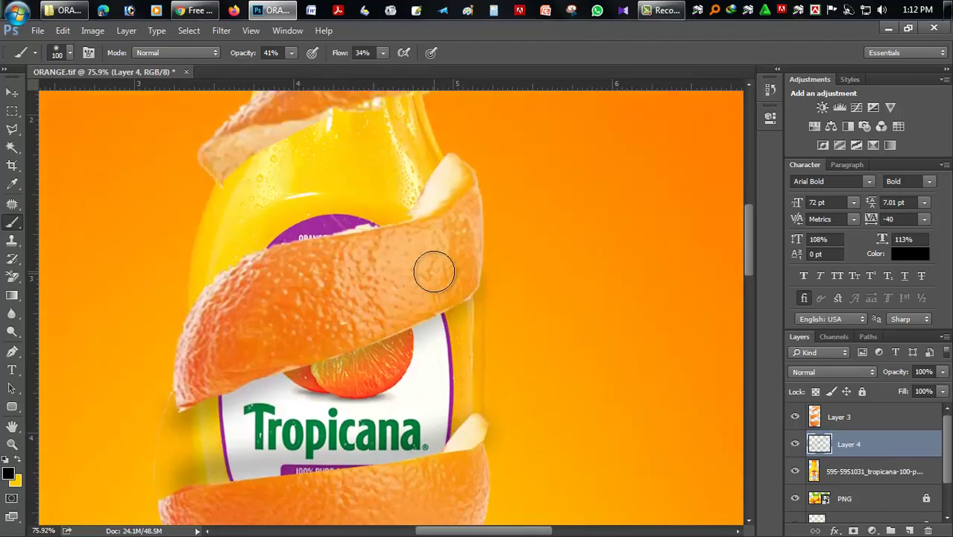
{"action": "scroll", "coordinate": [434, 271], "scroll_direction": "up", "scroll_amount": 1}
{"action": "left_click_drag", "start_coordinate": [193, 211], "coordinate": [366, 153]}
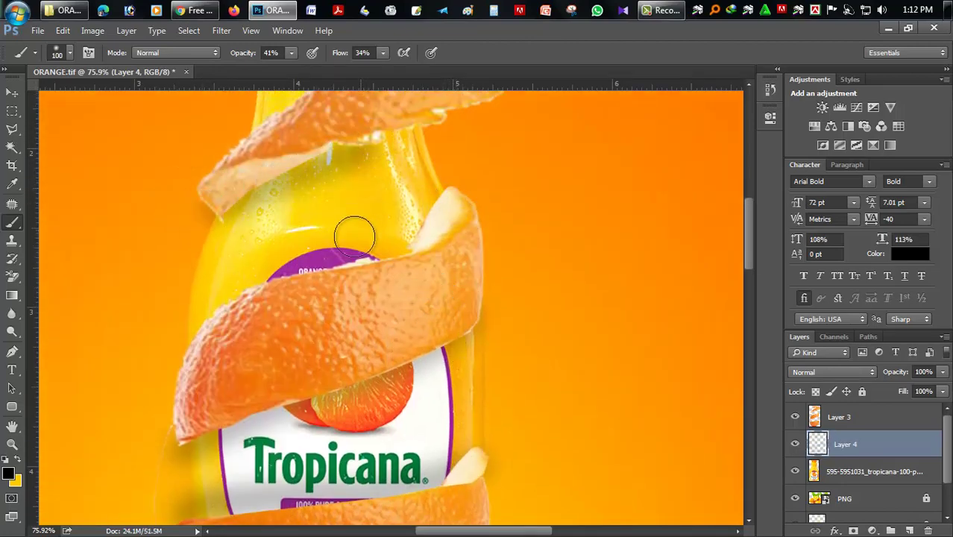
{"action": "scroll", "coordinate": [354, 217], "scroll_direction": "up", "scroll_amount": 2}
{"action": "scroll", "coordinate": [354, 276], "scroll_direction": "down", "scroll_amount": 2}
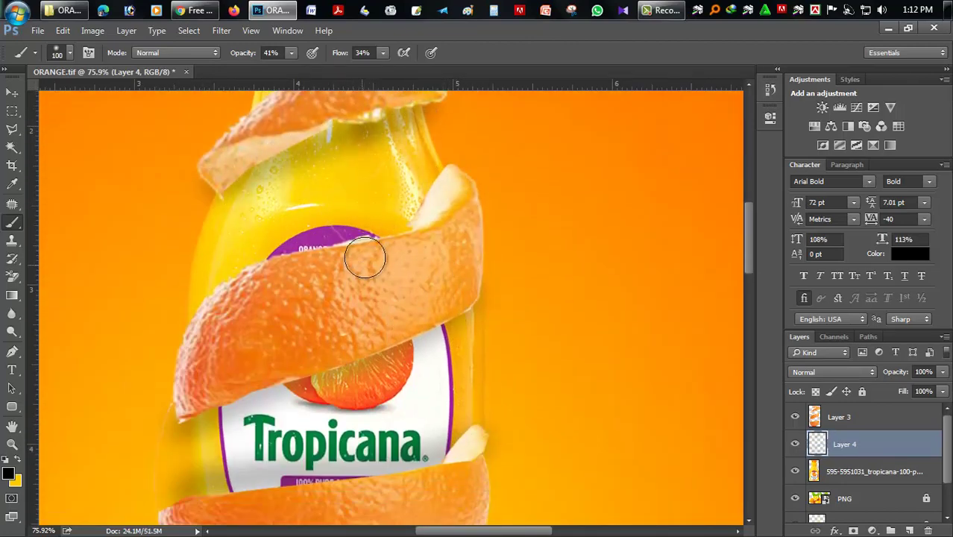
{"action": "scroll", "coordinate": [366, 255], "scroll_direction": "down", "scroll_amount": 1}
{"action": "left_click_drag", "start_coordinate": [365, 207], "coordinate": [170, 319]}
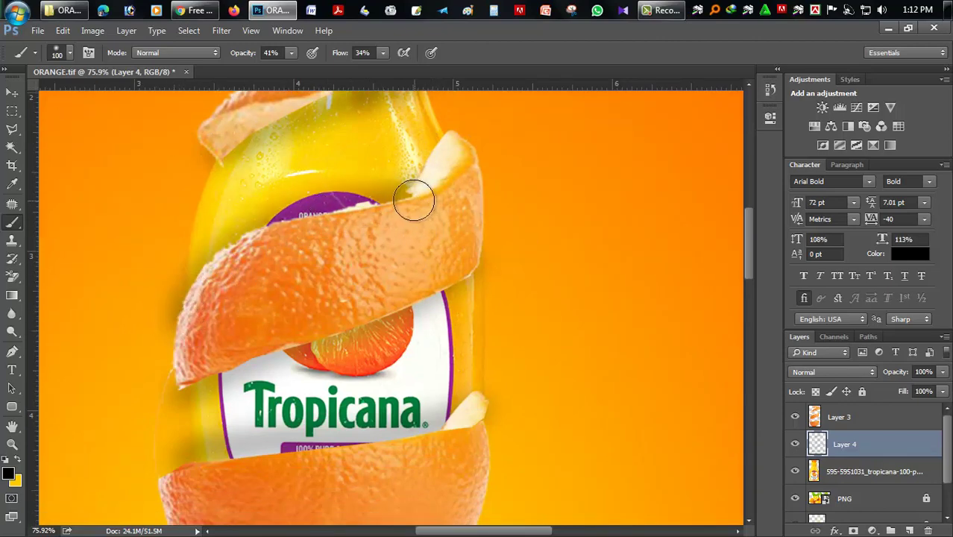
{"action": "scroll", "coordinate": [502, 389], "scroll_direction": "down", "scroll_amount": 1}
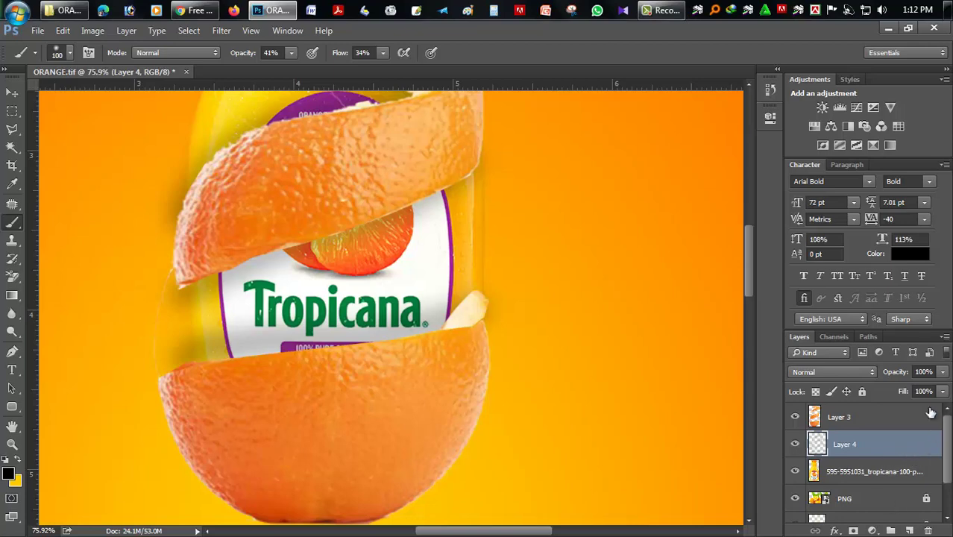
{"action": "left_click_drag", "start_coordinate": [943, 391], "coordinate": [923, 406]}
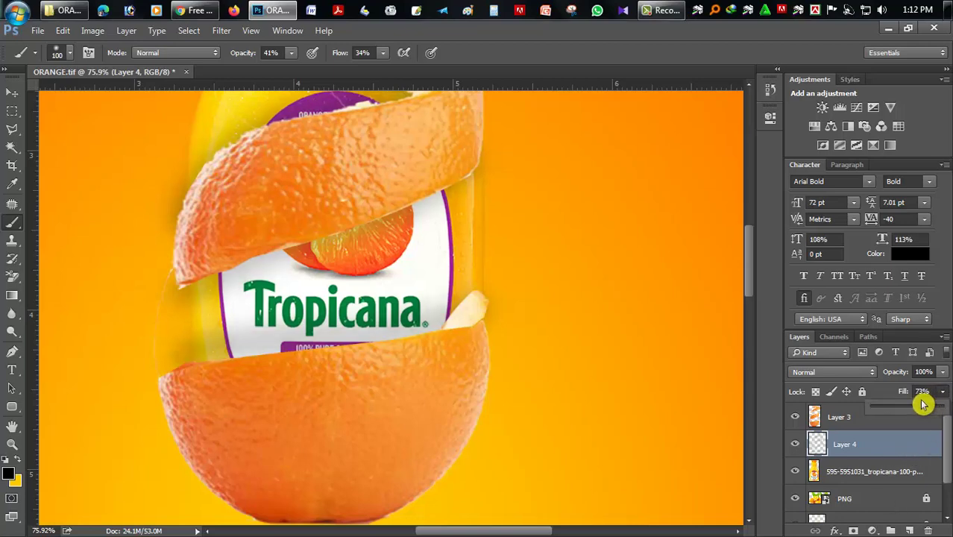
- Zoom out and toggle Layer 4 and the peel layer on and off to compare
{"action": "left_click", "coordinate": [12, 425]}
{"action": "scroll", "coordinate": [492, 410], "scroll_direction": "down", "scroll_amount": 5}
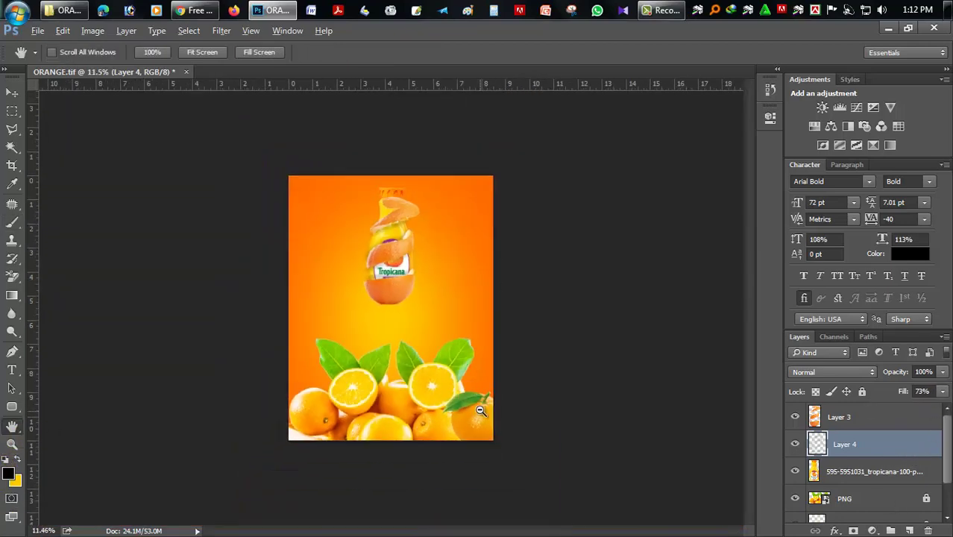
{"action": "scroll", "coordinate": [434, 283], "scroll_direction": "up", "scroll_amount": 2}
{"action": "scroll", "coordinate": [373, 268], "scroll_direction": "up", "scroll_amount": 2}
{"action": "scroll", "coordinate": [297, 259], "scroll_direction": "up", "scroll_amount": 2}
{"action": "scroll", "coordinate": [298, 267], "scroll_direction": "up", "scroll_amount": 1}
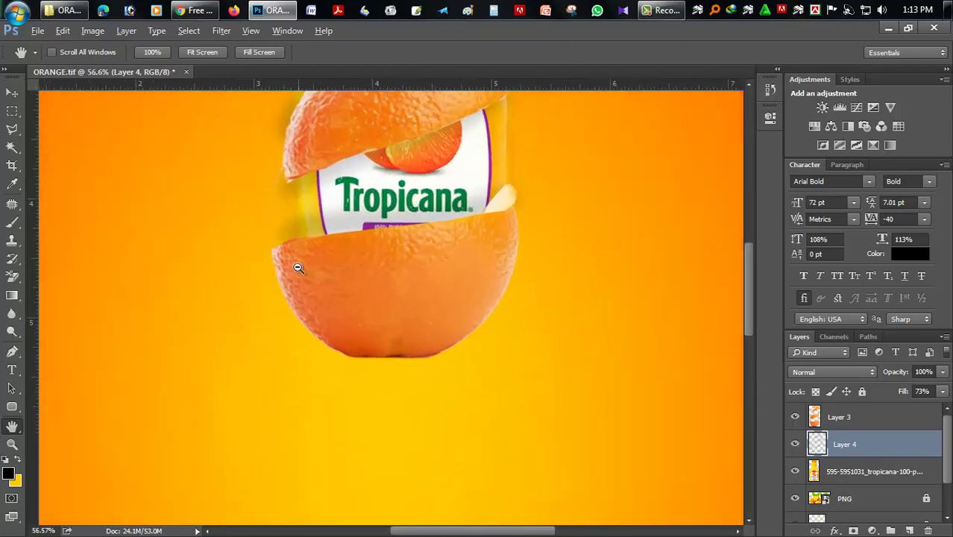
{"action": "scroll", "coordinate": [297, 268], "scroll_direction": "down", "scroll_amount": 2}
{"action": "scroll", "coordinate": [294, 266], "scroll_direction": "down", "scroll_amount": 2}
{"action": "scroll", "coordinate": [287, 271], "scroll_direction": "down", "scroll_amount": 1}
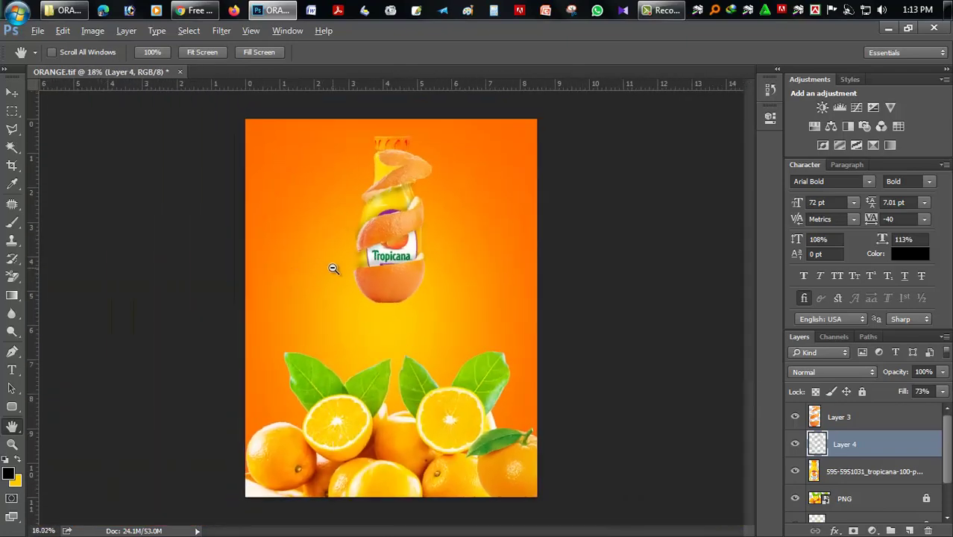
{"action": "scroll", "coordinate": [332, 269], "scroll_direction": "up", "scroll_amount": 1}
{"action": "scroll", "coordinate": [410, 320], "scroll_direction": "up", "scroll_amount": 1}
{"action": "scroll", "coordinate": [392, 305], "scroll_direction": "down", "scroll_amount": 2}
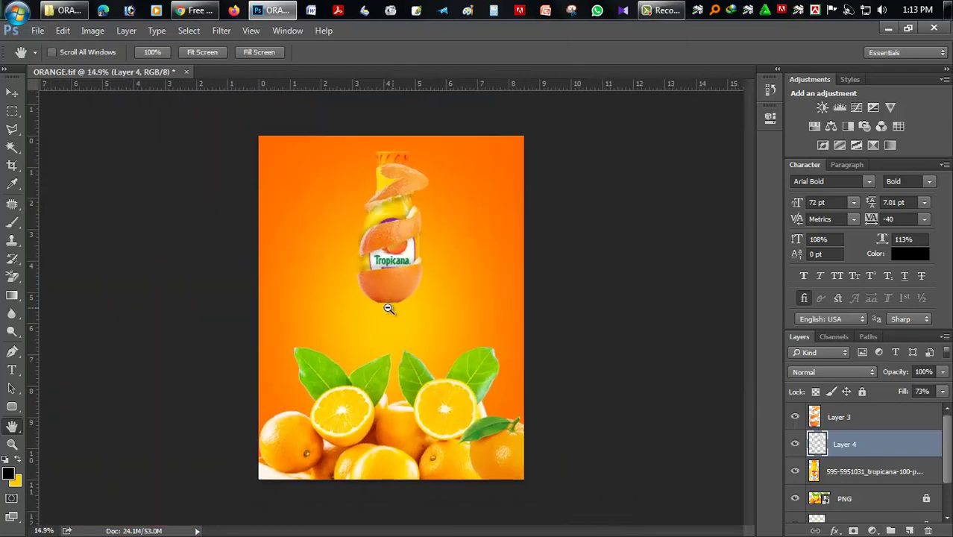
{"action": "left_click", "coordinate": [795, 444]}
{"action": "left_click", "coordinate": [795, 444]}
{"action": "left_click", "coordinate": [795, 417]}
{"action": "left_click", "coordinate": [795, 417]}
- Fit the whole poster in the window, save ORANGE.tif, and zoom in on the bottom oranges
{"action": "scroll", "coordinate": [342, 228], "scroll_direction": "up", "scroll_amount": 2}
{"action": "scroll", "coordinate": [358, 238], "scroll_direction": "up", "scroll_amount": 2}
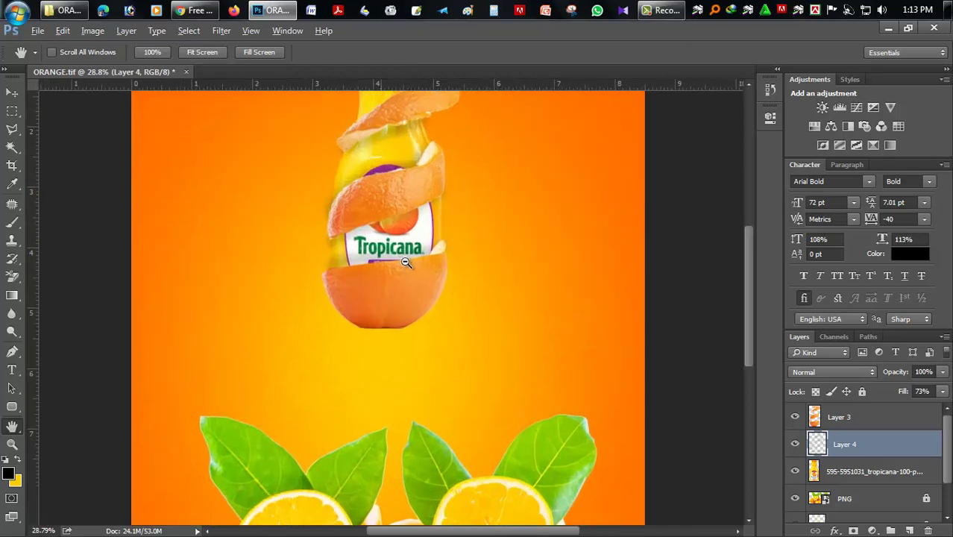
{"action": "scroll", "coordinate": [398, 273], "scroll_direction": "up", "scroll_amount": 2}
{"action": "scroll", "coordinate": [447, 313], "scroll_direction": "down", "scroll_amount": 1}
{"action": "scroll", "coordinate": [382, 346], "scroll_direction": "down", "scroll_amount": 1}
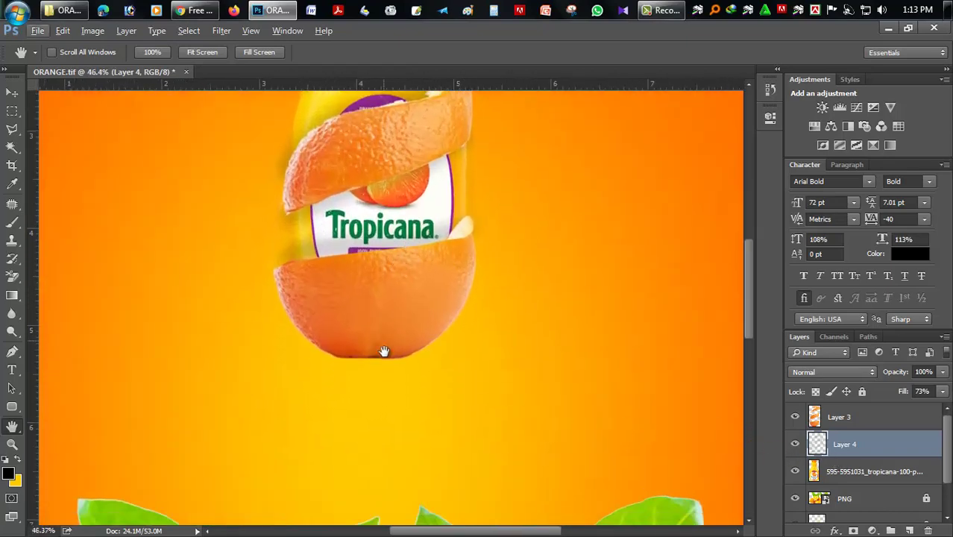
{"action": "scroll", "coordinate": [400, 355], "scroll_direction": "down", "scroll_amount": 5}
{"action": "scroll", "coordinate": [400, 355], "scroll_direction": "down", "scroll_amount": 2}
{"action": "double_click", "coordinate": [11, 426]}
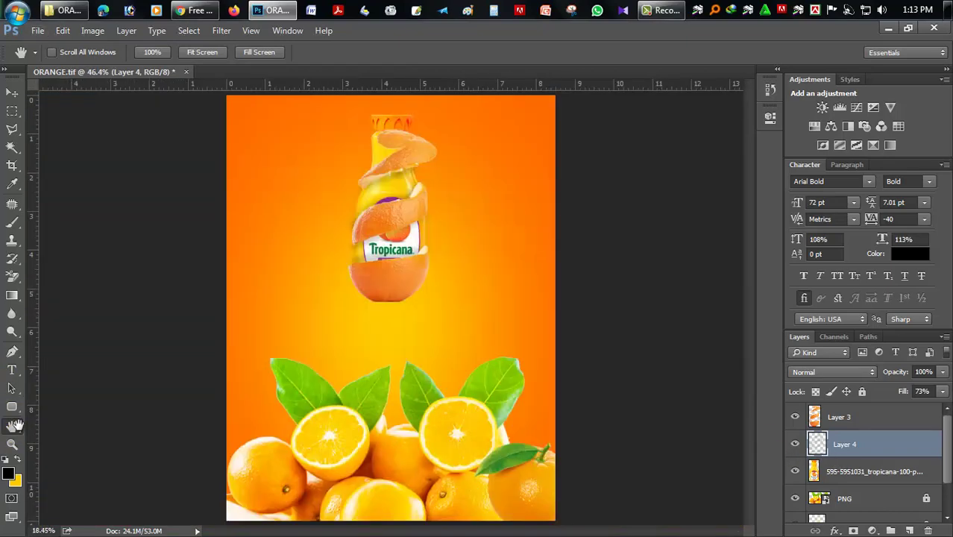
{"action": "scroll", "coordinate": [419, 313], "scroll_direction": "down", "scroll_amount": 1}
{"action": "scroll", "coordinate": [395, 217], "scroll_direction": "up", "scroll_amount": 1}
{"action": "scroll", "coordinate": [395, 217], "scroll_direction": "up", "scroll_amount": 1}
{"action": "scroll", "coordinate": [366, 266], "scroll_direction": "down", "scroll_amount": 2}
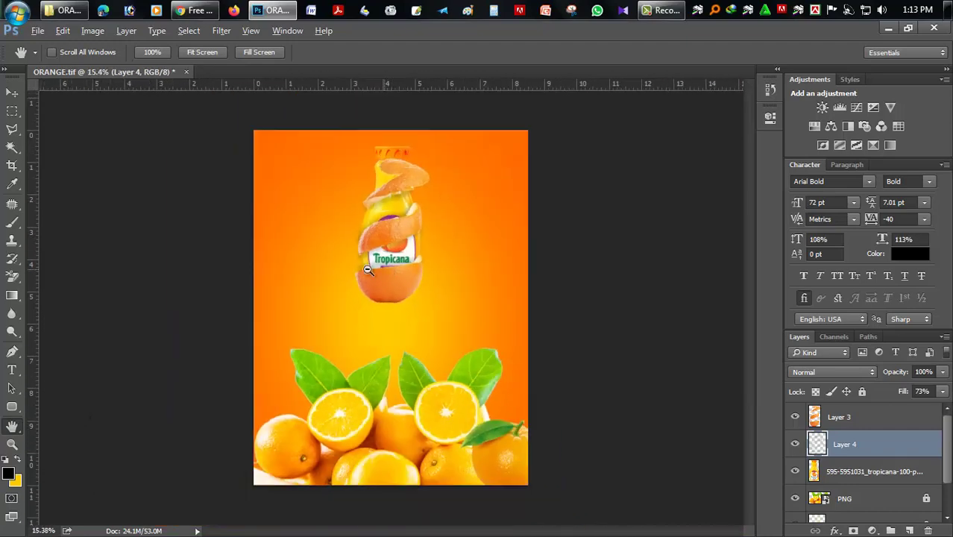
{"action": "scroll", "coordinate": [377, 268], "scroll_direction": "up", "scroll_amount": 1}
{"action": "scroll", "coordinate": [383, 268], "scroll_direction": "up", "scroll_amount": 1}
{"action": "scroll", "coordinate": [383, 268], "scroll_direction": "down", "scroll_amount": 1}
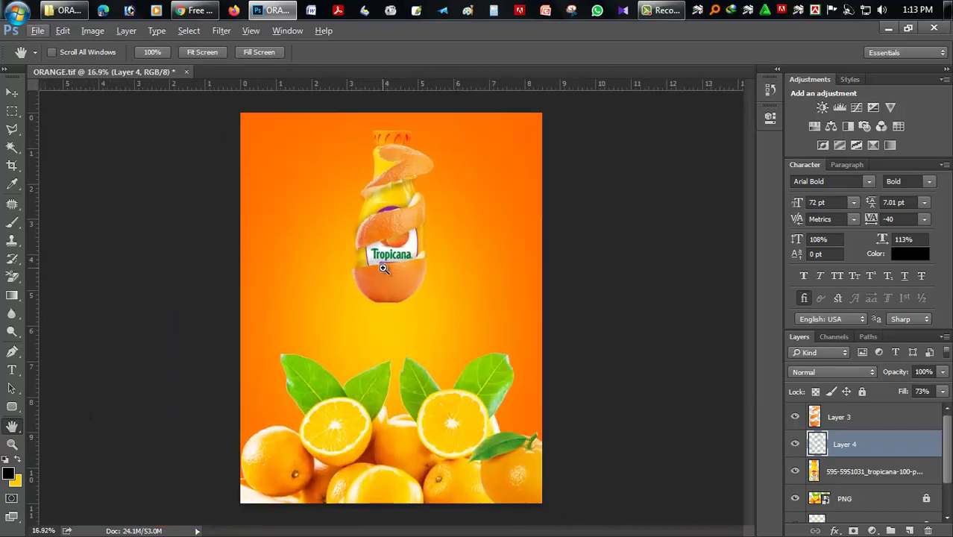
{"action": "key", "text": "ctrl+s"}
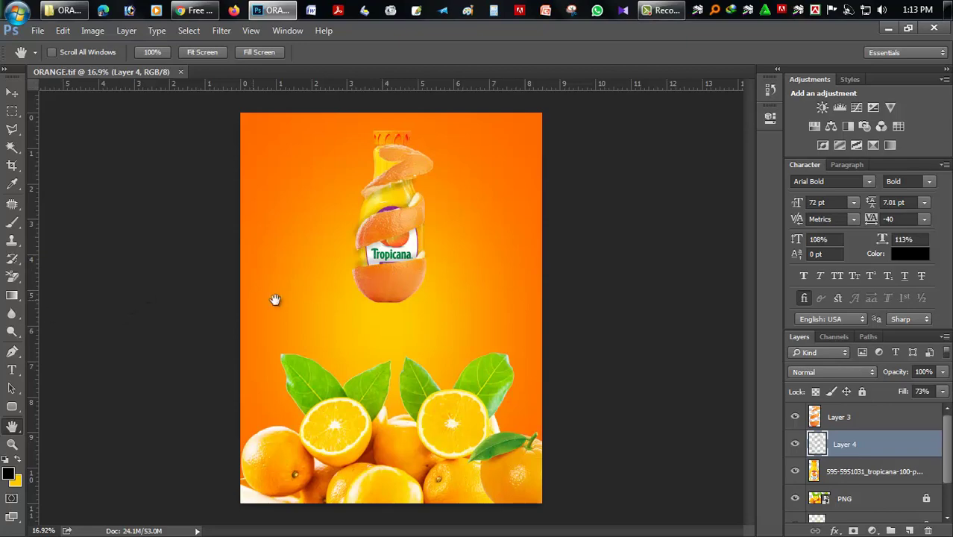
{"action": "scroll", "coordinate": [388, 417], "scroll_direction": "up", "scroll_amount": 1}
{"action": "scroll", "coordinate": [407, 402], "scroll_direction": "up", "scroll_amount": 1}
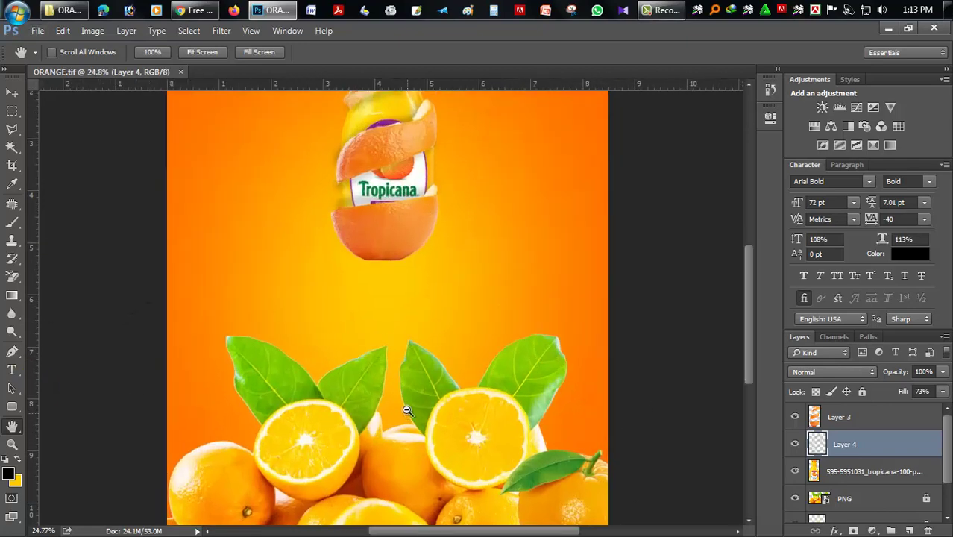
{"action": "scroll", "coordinate": [280, 380], "scroll_direction": "down", "scroll_amount": 1}
{"action": "scroll", "coordinate": [280, 380], "scroll_direction": "down", "scroll_amount": 3}
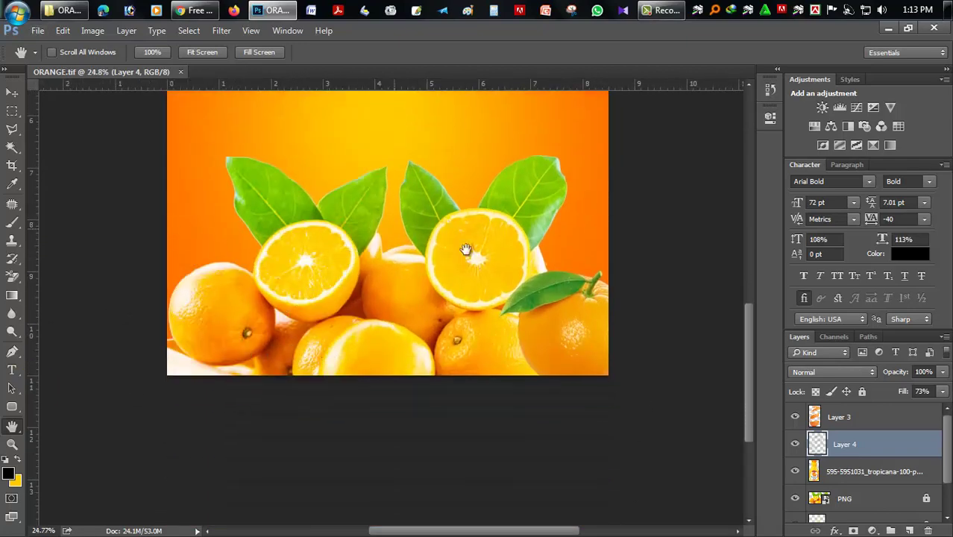
- Try cutting the middle orange from the PNG layer with a polygonal selection, dismissing the smart-object warnings
{"action": "left_click", "coordinate": [845, 498]}
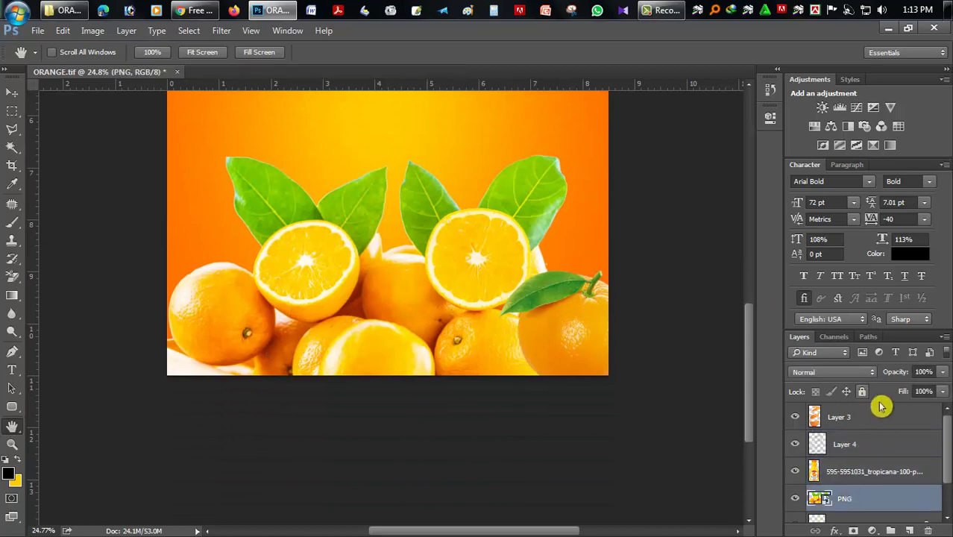
{"action": "left_click", "coordinate": [12, 129]}
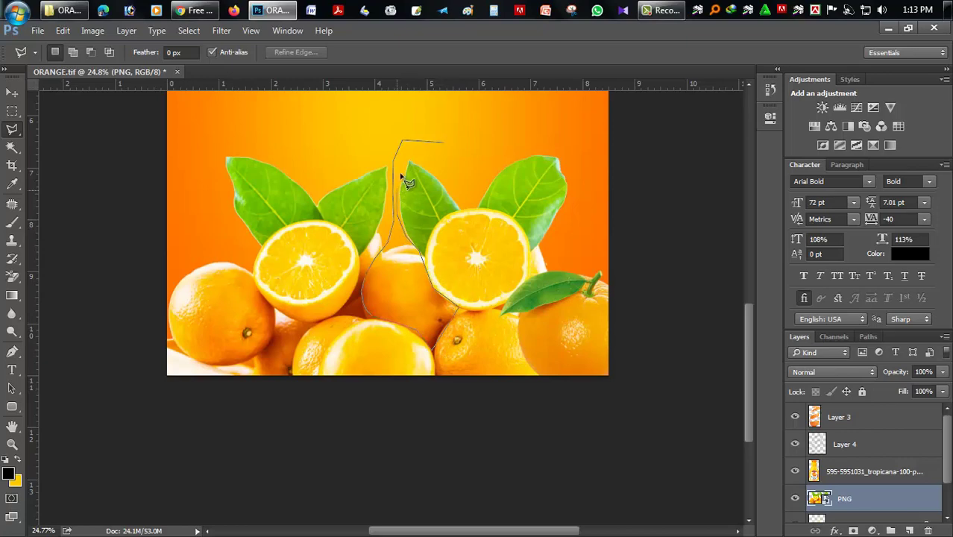
{"action": "double_click", "coordinate": [425, 142]}
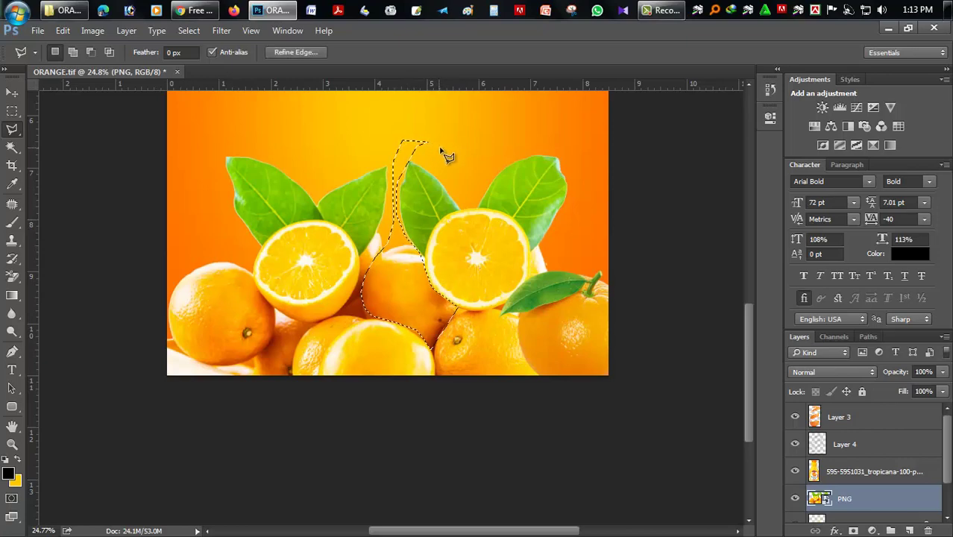
{"action": "key", "text": "Delete"}
{"action": "left_click", "coordinate": [489, 223]}
{"action": "key", "text": "ctrl+d"}
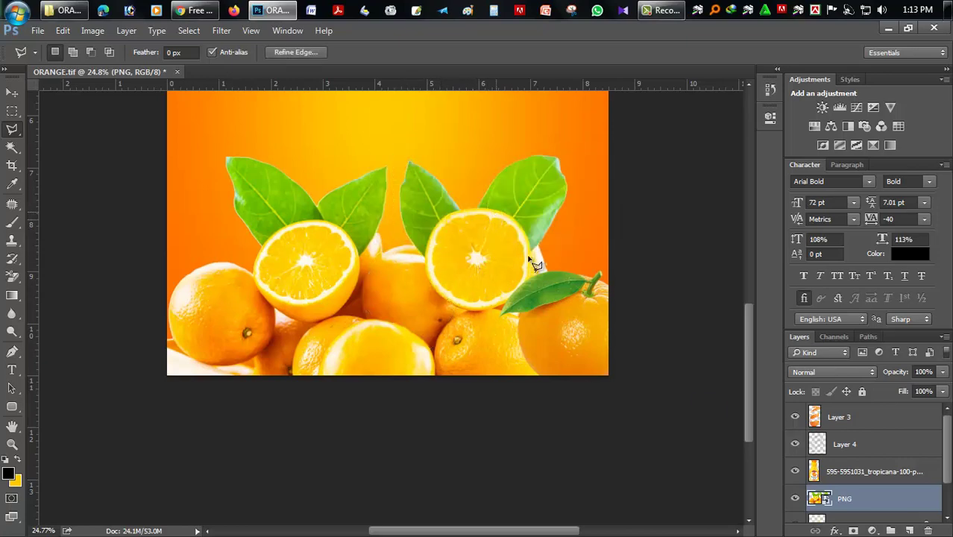
{"action": "double_click", "coordinate": [483, 248]}
{"action": "left_click", "coordinate": [479, 223]}
- Draw a polygonal selection around the left leaves and orange half
{"action": "left_click", "coordinate": [165, 141]}
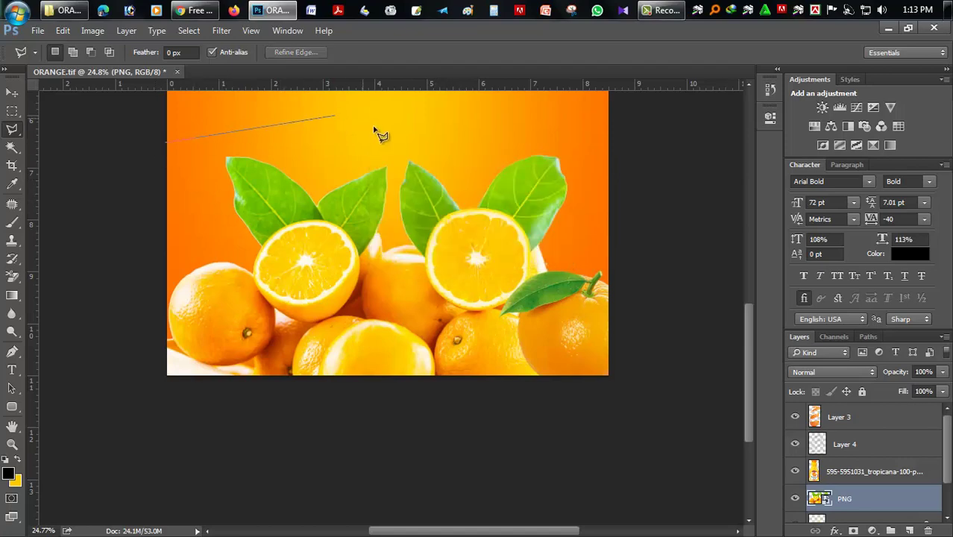
{"action": "double_click", "coordinate": [375, 147]}
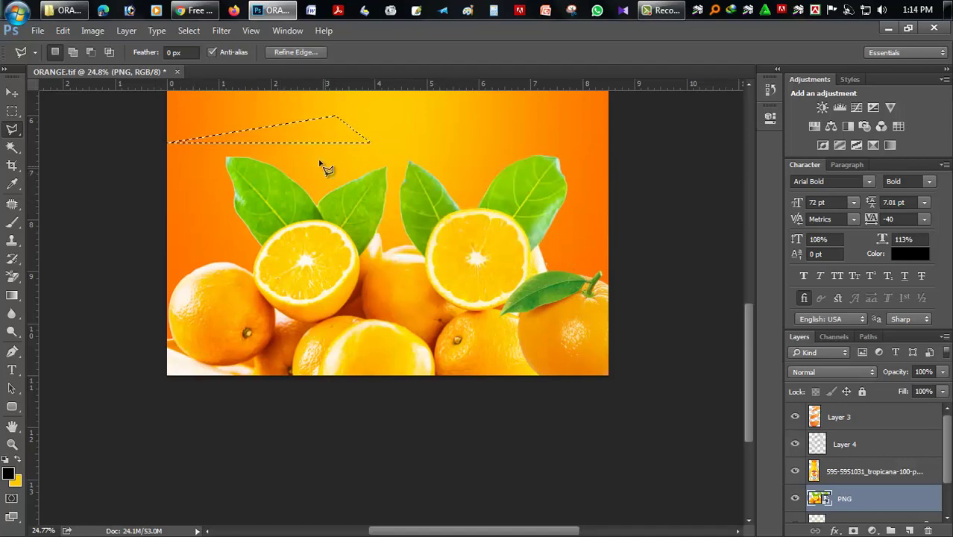
{"action": "left_click", "coordinate": [313, 157]}
{"action": "left_click", "coordinate": [221, 134]}
{"action": "left_click", "coordinate": [210, 205]}
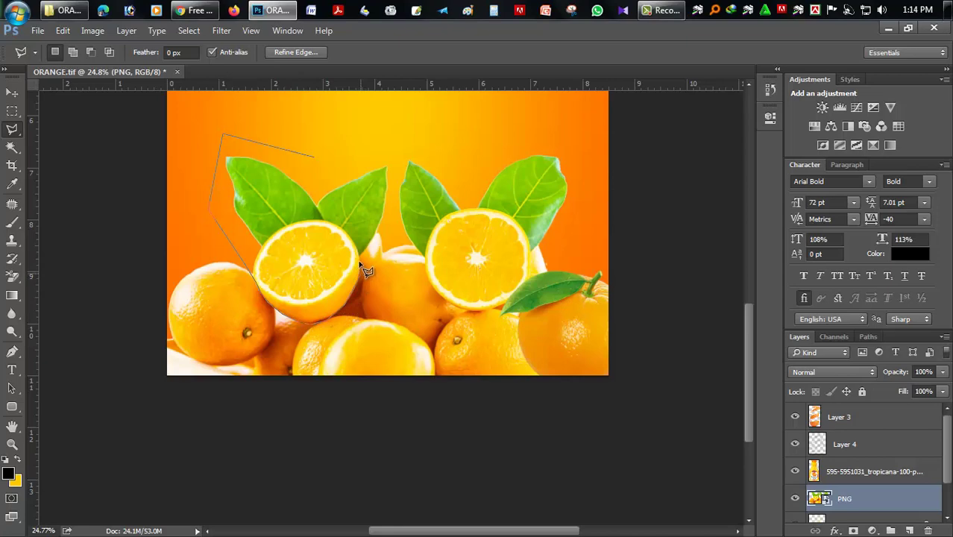
{"action": "left_click", "coordinate": [395, 164]}
{"action": "left_click", "coordinate": [388, 131]}
{"action": "left_click", "coordinate": [317, 131]}
{"action": "left_click", "coordinate": [314, 156]}
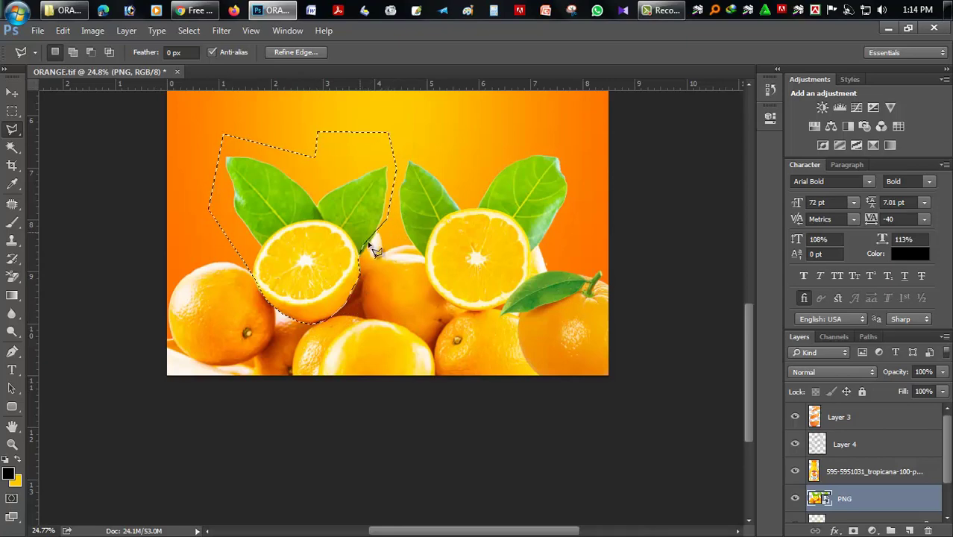
- Rasterize the PNG layer and copy the selected leaves and half orange onto Layer 5
{"action": "right_click", "coordinate": [844, 501]}
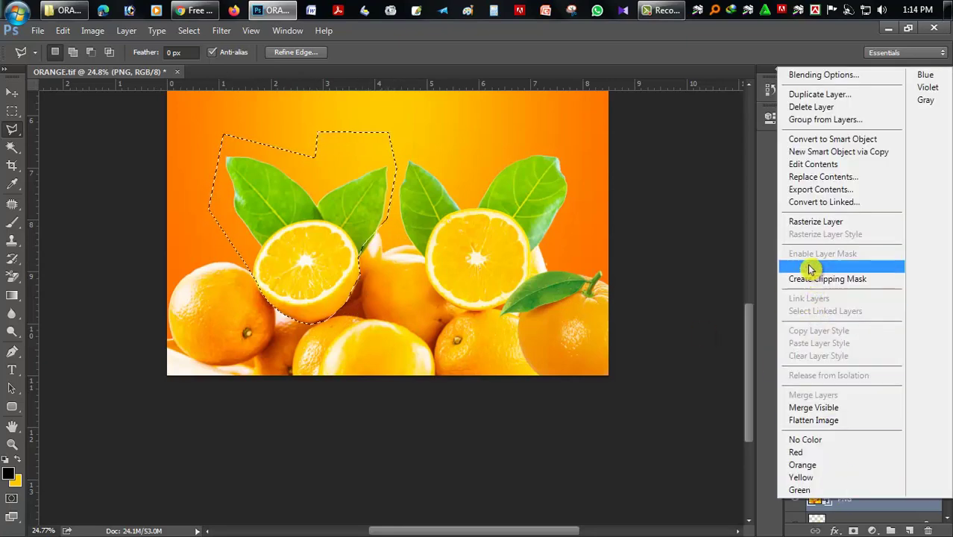
{"action": "left_click", "coordinate": [817, 221]}
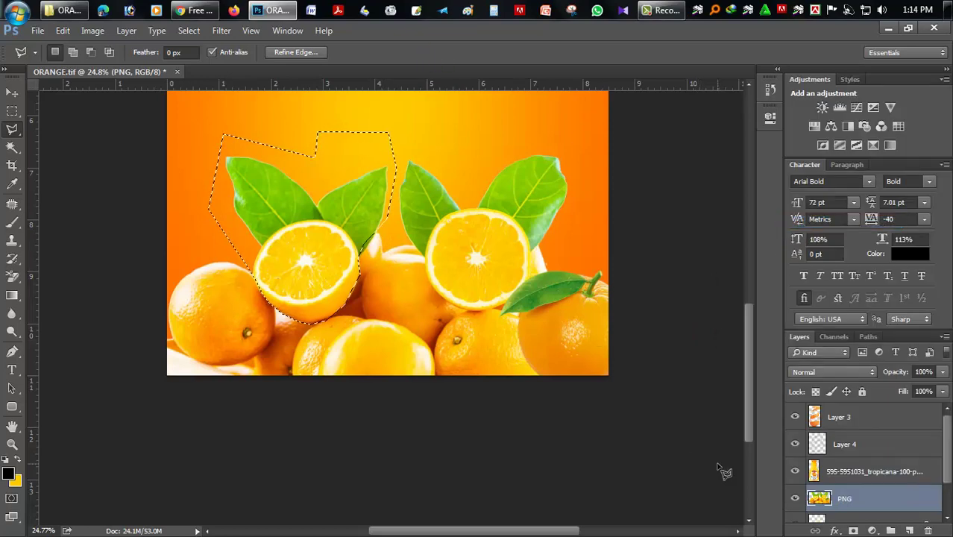
{"action": "key", "text": "ctrl+j"}
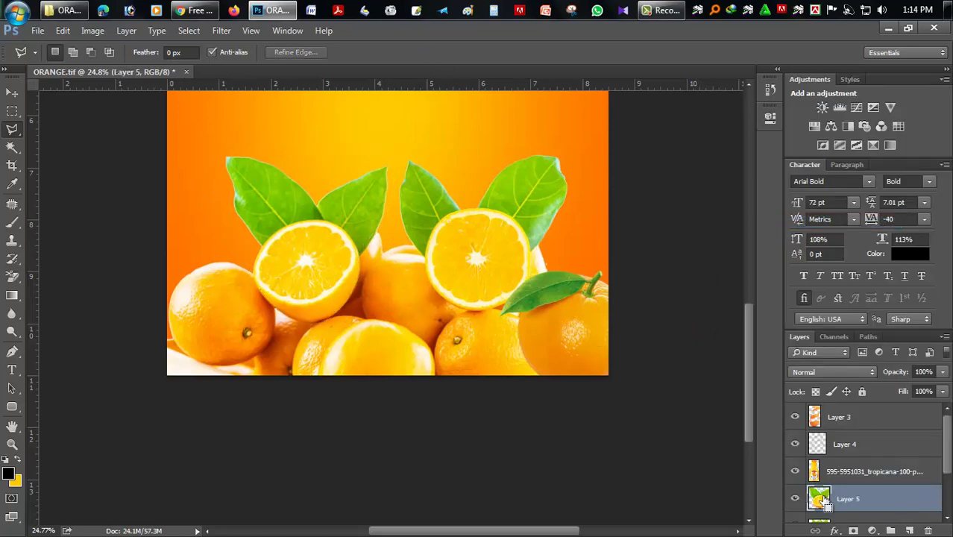
{"action": "scroll", "coordinate": [826, 504], "scroll_direction": "down", "scroll_amount": 2}
{"action": "left_click", "coordinate": [820, 446], "text": "ctrl"}
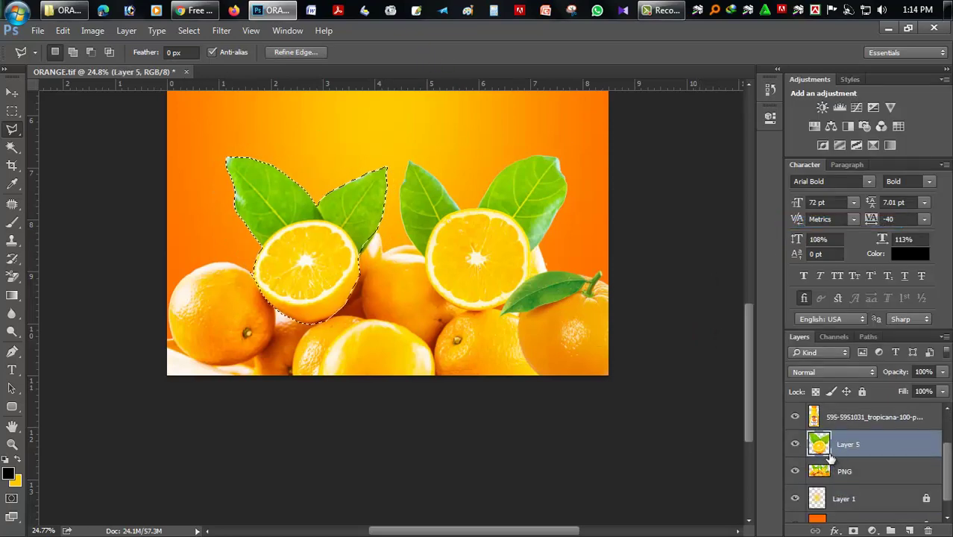
{"action": "left_click", "coordinate": [840, 475]}
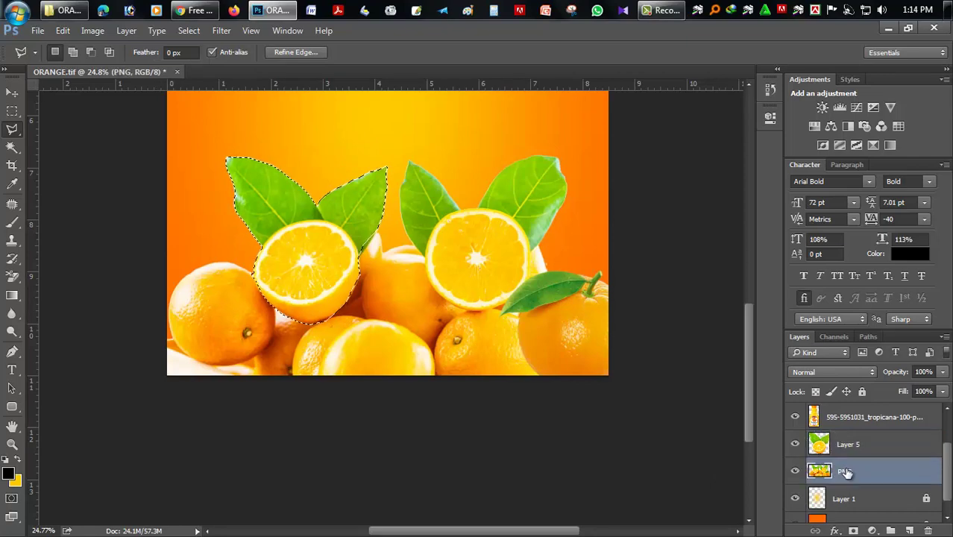
{"action": "left_click", "coordinate": [795, 444]}
{"action": "left_click", "coordinate": [646, 413]}
{"action": "key", "text": "ctrl+j"}
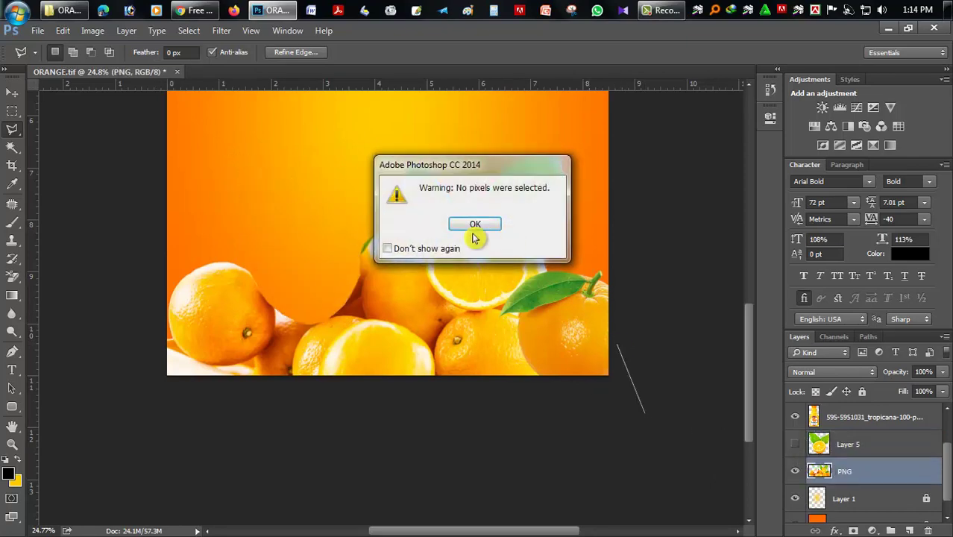
{"action": "left_click", "coordinate": [473, 237]}
- With the Move tool, show Layer 5 again and shift the leafy half orange left
{"action": "left_click", "coordinate": [12, 92]}
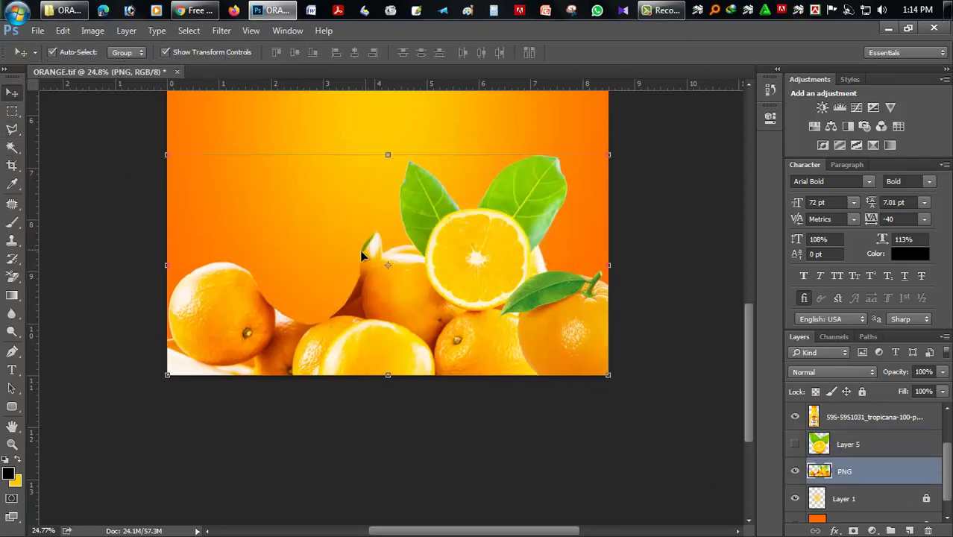
{"action": "left_click", "coordinate": [819, 443]}
{"action": "left_click", "coordinate": [795, 444]}
{"action": "left_click_drag", "start_coordinate": [362, 299], "coordinate": [324, 328]}
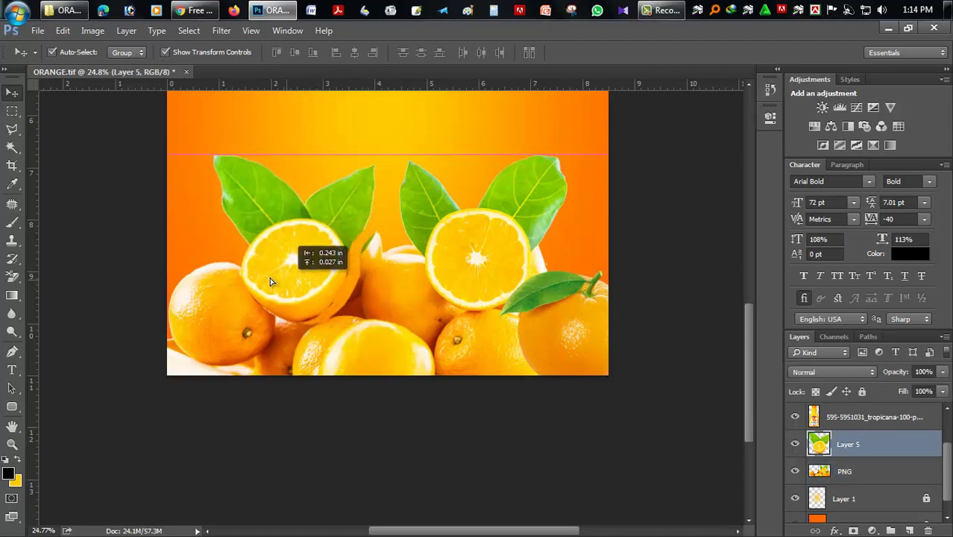
{"action": "scroll", "coordinate": [324, 328], "scroll_direction": "up", "scroll_amount": 3}
{"action": "left_click", "coordinate": [374, 196]}
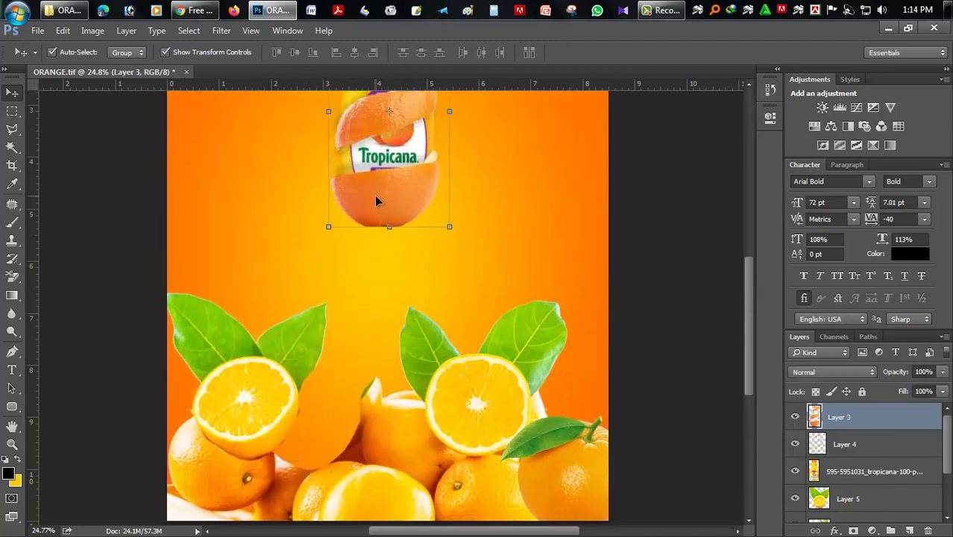
- Group Layer 3 and Layer 4 into Group 1 and move it down into the oranges
{"action": "left_click", "coordinate": [846, 445], "text": "shift"}
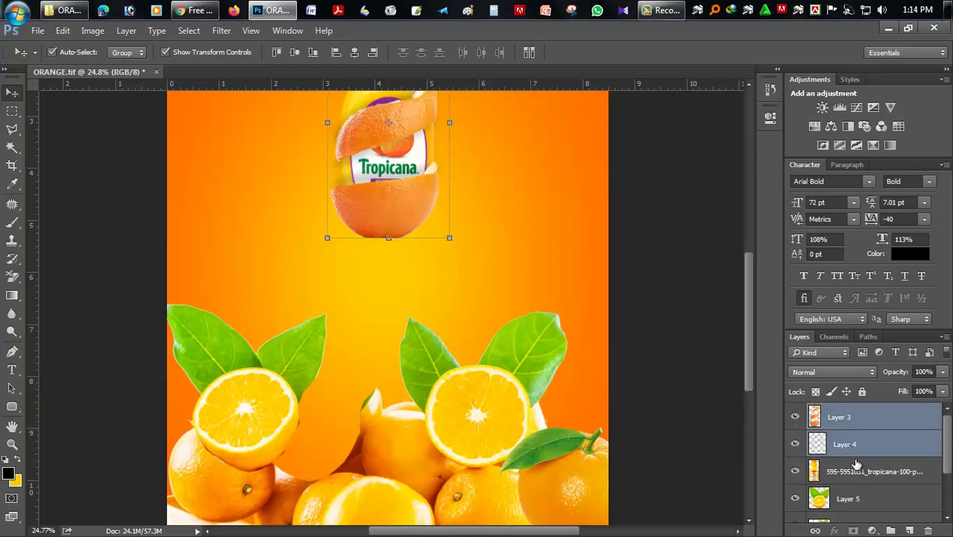
{"action": "mouse_move", "coordinate": [859, 472]}
{"action": "left_mouse_down"}
{"action": "mouse_move", "coordinate": [901, 531]}
{"action": "mouse_move", "coordinate": [891, 530]}
{"action": "left_mouse_up"}
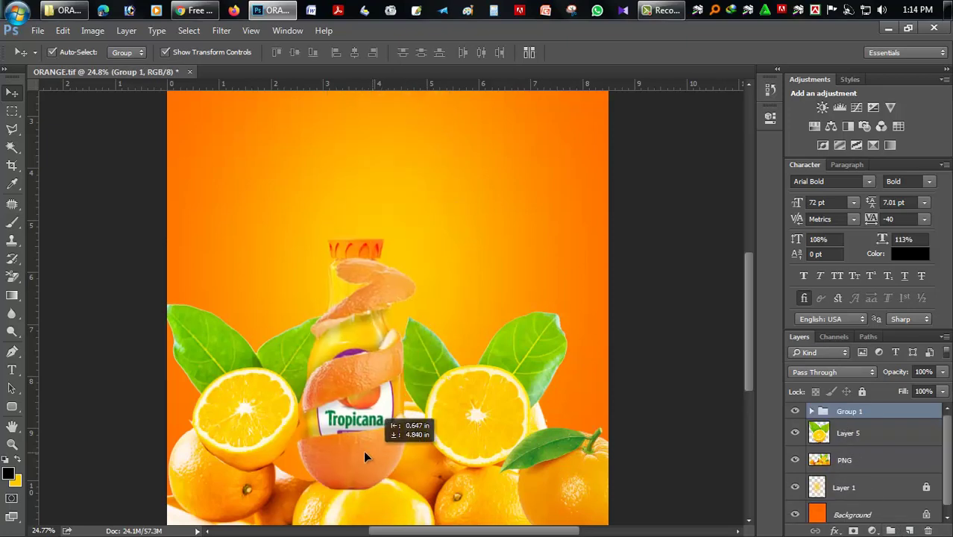
{"action": "left_click_drag", "start_coordinate": [407, 205], "coordinate": [356, 456]}
- Rotate Group 1 about 23° and scale it to about 133%, positioning it over the fruit
{"action": "left_click_drag", "start_coordinate": [411, 316], "coordinate": [432, 331]}
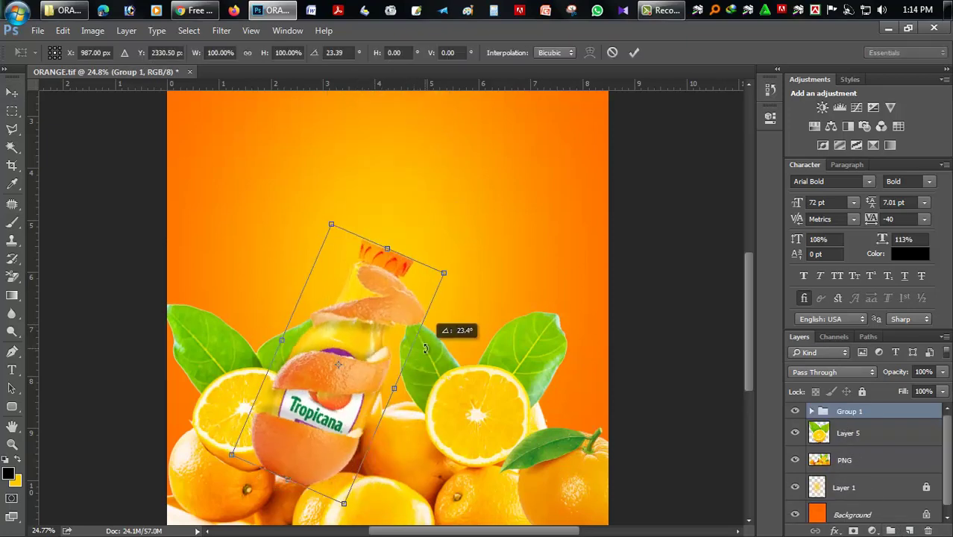
{"action": "mouse_move", "coordinate": [286, 420]}
{"action": "left_mouse_down"}
{"action": "mouse_move", "coordinate": [323, 434]}
{"action": "mouse_move", "coordinate": [311, 444]}
{"action": "left_mouse_up"}
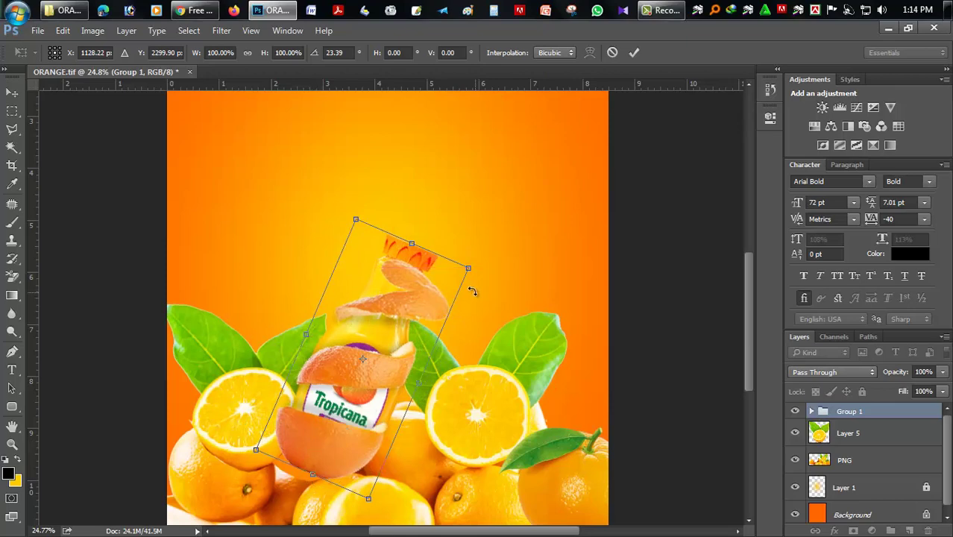
{"action": "left_click_drag", "start_coordinate": [471, 269], "coordinate": [537, 211]}
{"action": "left_click_drag", "start_coordinate": [351, 403], "coordinate": [390, 352]}
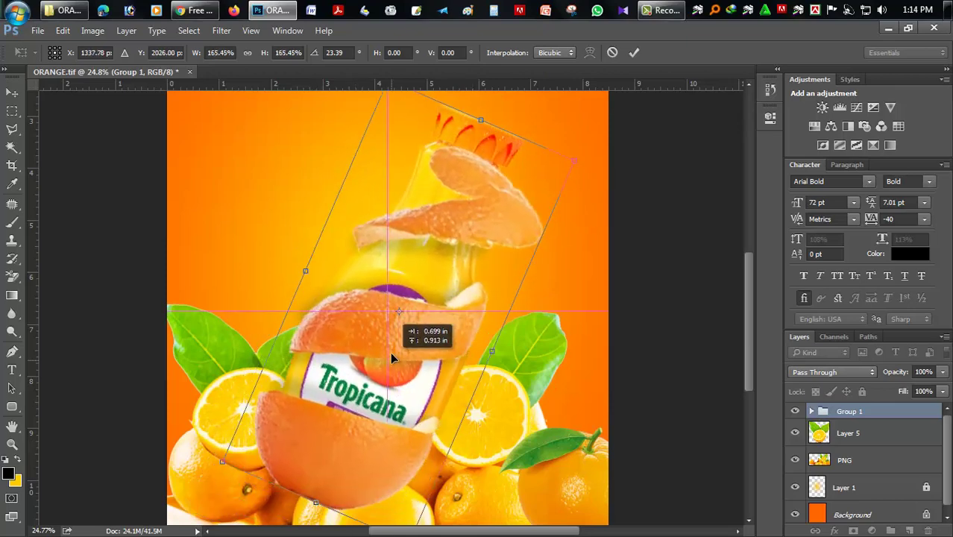
{"action": "left_click_drag", "start_coordinate": [575, 163], "coordinate": [550, 190]}
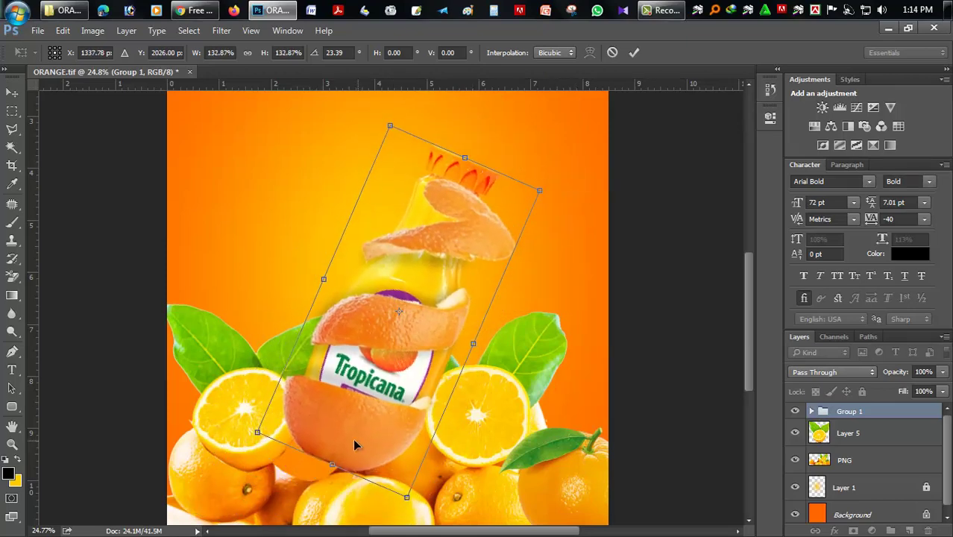
{"action": "left_click_drag", "start_coordinate": [356, 442], "coordinate": [365, 443]}
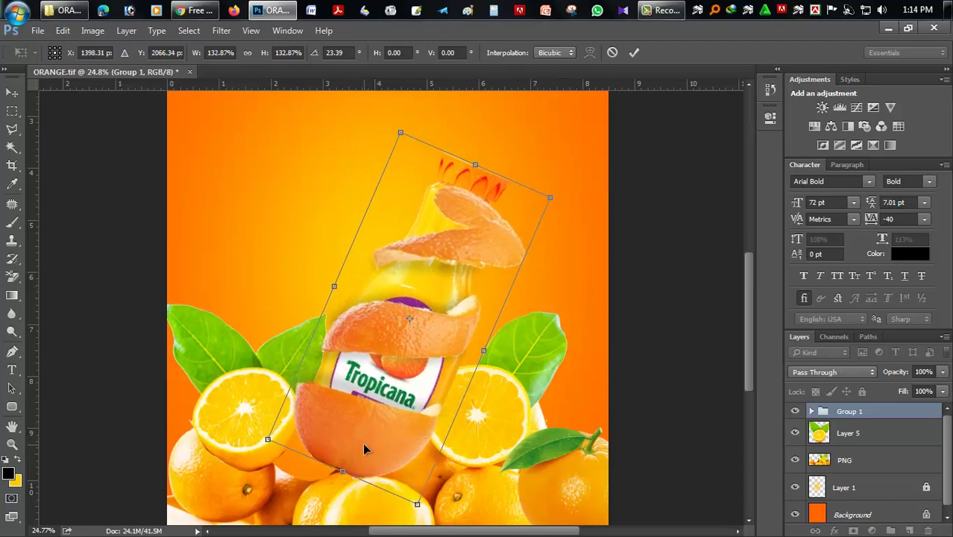
{"action": "key", "text": "Return"}
{"action": "scroll", "coordinate": [240, 409], "scroll_direction": "down", "scroll_amount": 3}
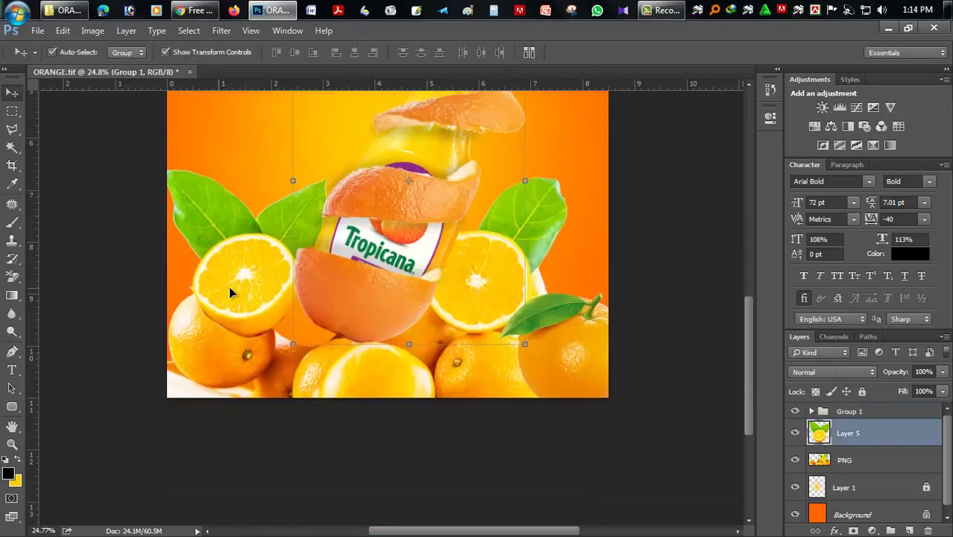
- Move Layer 5 above Group 1, shift it down-right, and rotate it about 10° counterclockwise
{"action": "left_click_drag", "start_coordinate": [228, 286], "coordinate": [231, 297]}
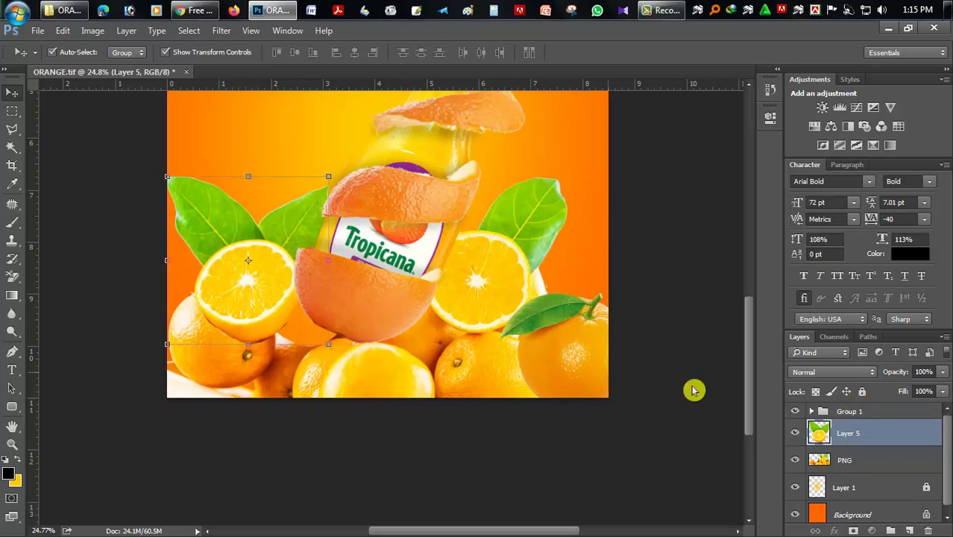
{"action": "left_click_drag", "start_coordinate": [849, 416], "coordinate": [849, 410]}
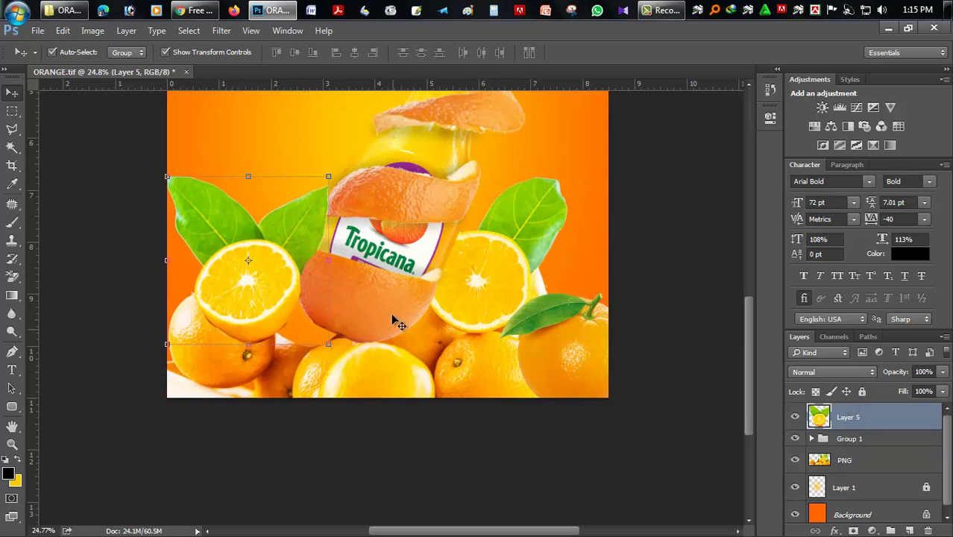
{"action": "left_click_drag", "start_coordinate": [254, 304], "coordinate": [282, 326]}
{"action": "mouse_move", "coordinate": [366, 309]}
{"action": "left_mouse_down"}
{"action": "mouse_move", "coordinate": [270, 356]}
{"action": "mouse_move", "coordinate": [294, 348]}
{"action": "left_mouse_up"}
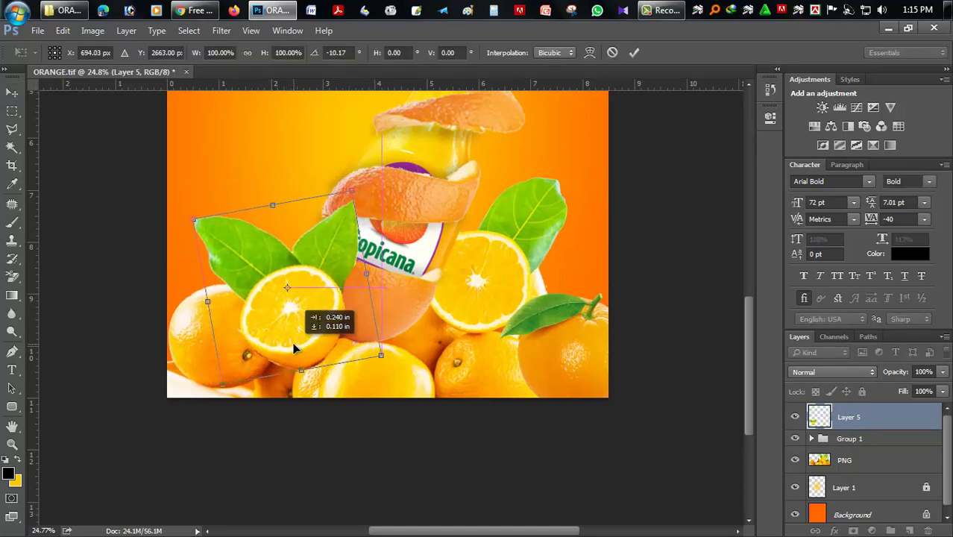
{"action": "key", "text": "Return"}
{"action": "scroll", "coordinate": [337, 353], "scroll_direction": "up", "scroll_amount": 2}
{"action": "scroll", "coordinate": [266, 327], "scroll_direction": "up", "scroll_amount": 3}
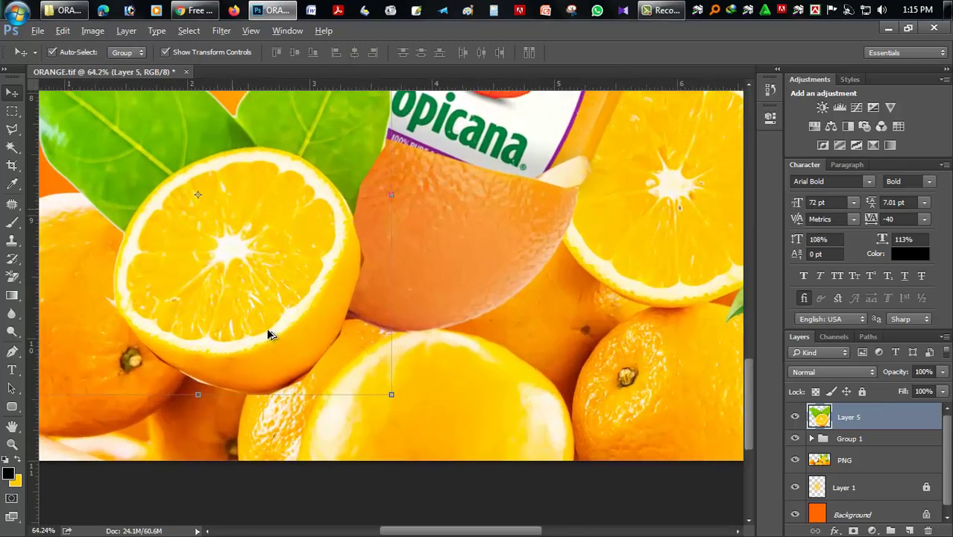
{"action": "scroll", "coordinate": [266, 327], "scroll_direction": "up", "scroll_amount": 2}
{"action": "scroll", "coordinate": [235, 305], "scroll_direction": "up", "scroll_amount": 1}
- Add a Hue/Saturation adjustment clipped to Layer 5, with hue set to -7
{"action": "right_click", "coordinate": [862, 418]}
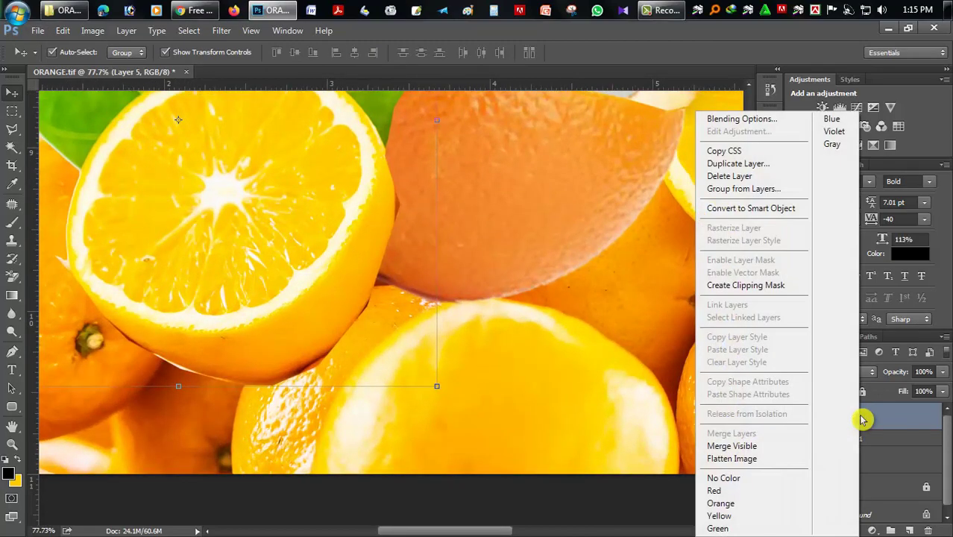
{"action": "left_click", "coordinate": [874, 531]}
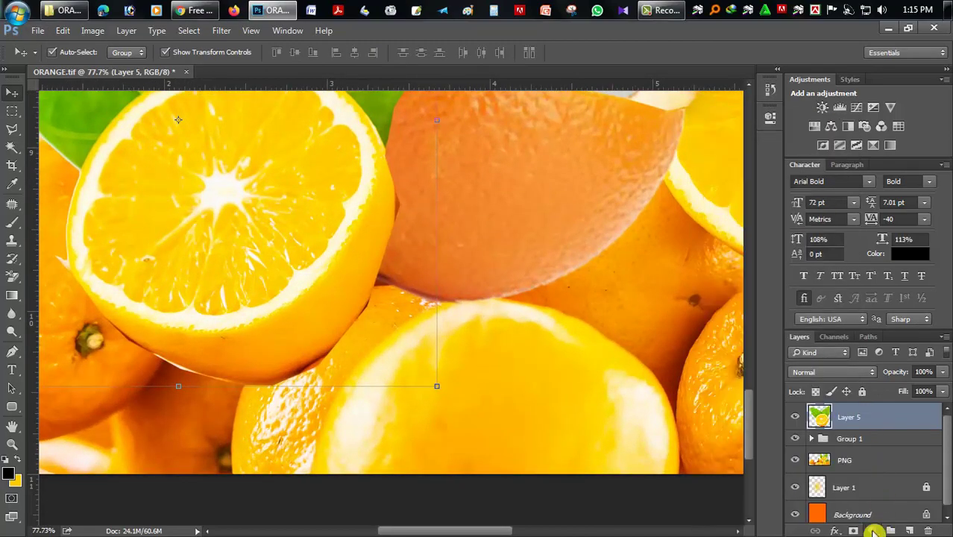
{"action": "left_click", "coordinate": [874, 530]}
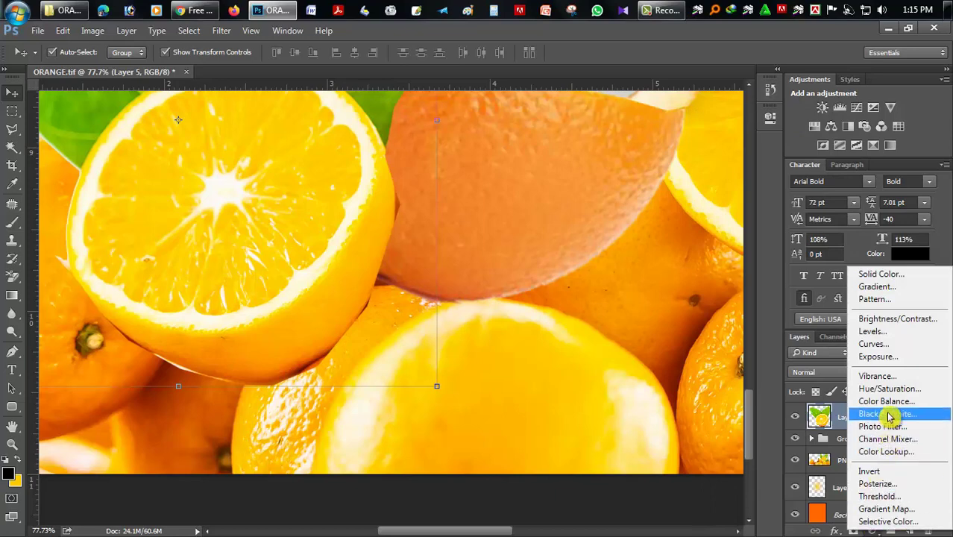
{"action": "left_click", "coordinate": [902, 394]}
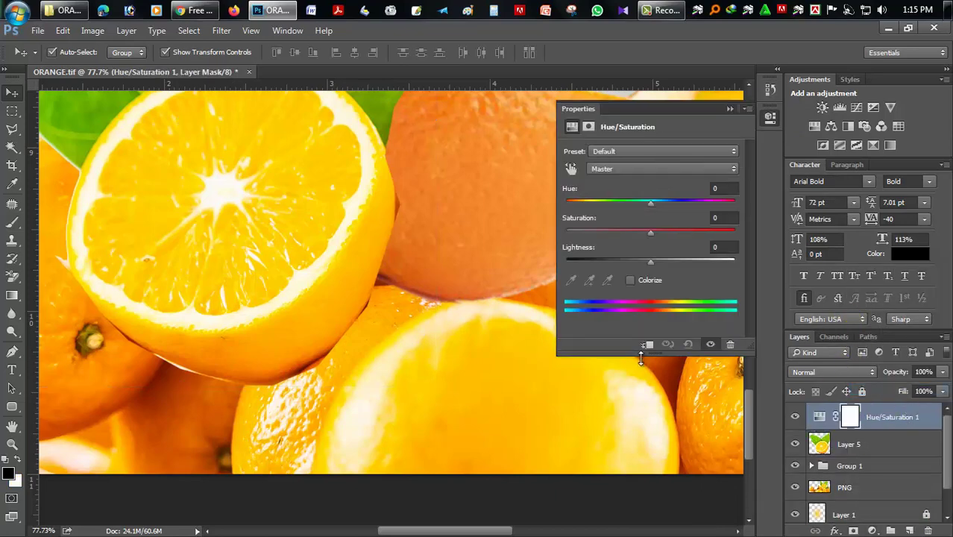
{"action": "left_click", "coordinate": [648, 344]}
{"action": "left_click_drag", "start_coordinate": [650, 202], "coordinate": [644, 209]}
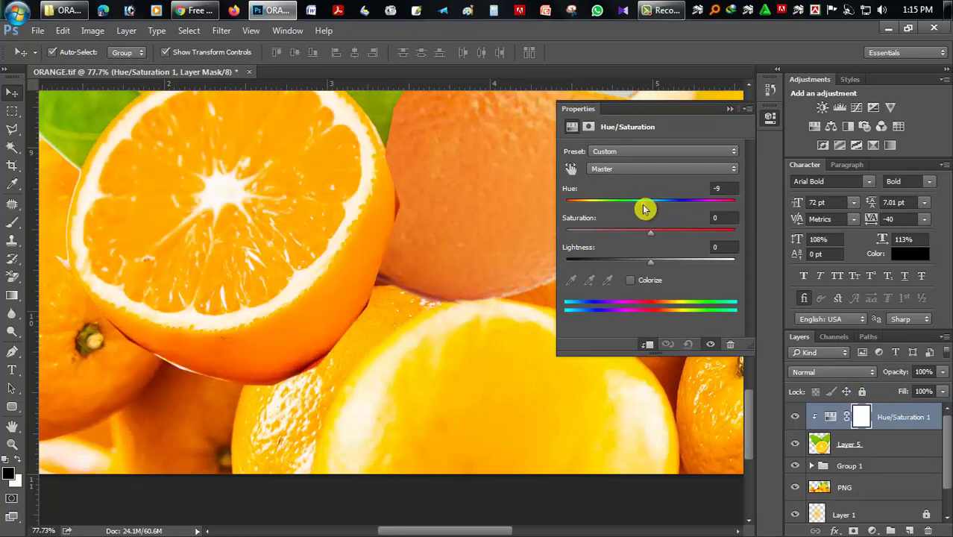
{"action": "left_click", "coordinate": [729, 109]}
- Nudge the Group 1 bottle slightly right and down with the Move tool
{"action": "double_click", "coordinate": [12, 426]}
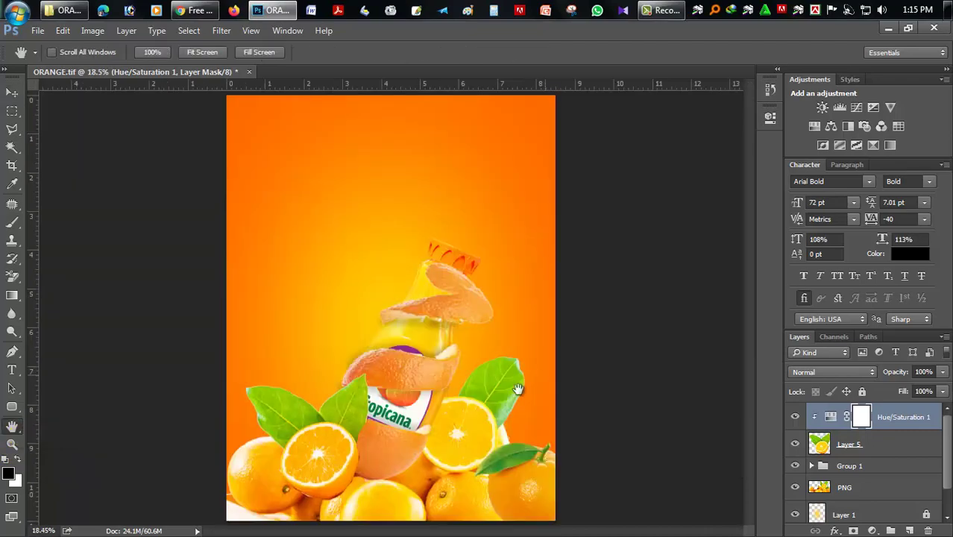
{"action": "scroll", "coordinate": [340, 431], "scroll_direction": "down", "scroll_amount": 2}
{"action": "scroll", "coordinate": [373, 402], "scroll_direction": "up", "scroll_amount": 1}
{"action": "scroll", "coordinate": [444, 415], "scroll_direction": "up", "scroll_amount": 1}
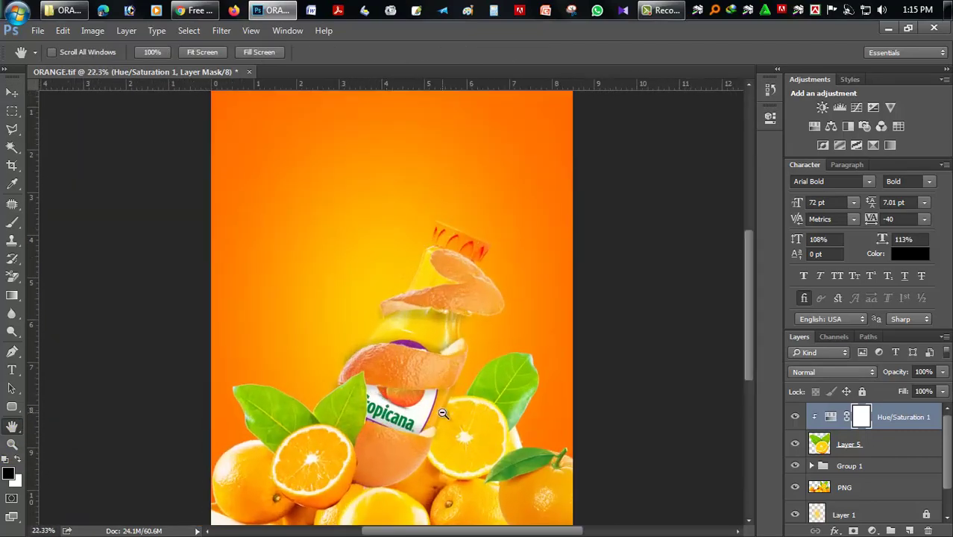
{"action": "scroll", "coordinate": [438, 413], "scroll_direction": "up", "scroll_amount": 1}
{"action": "scroll", "coordinate": [439, 412], "scroll_direction": "down", "scroll_amount": 3}
{"action": "left_click", "coordinate": [12, 93]}
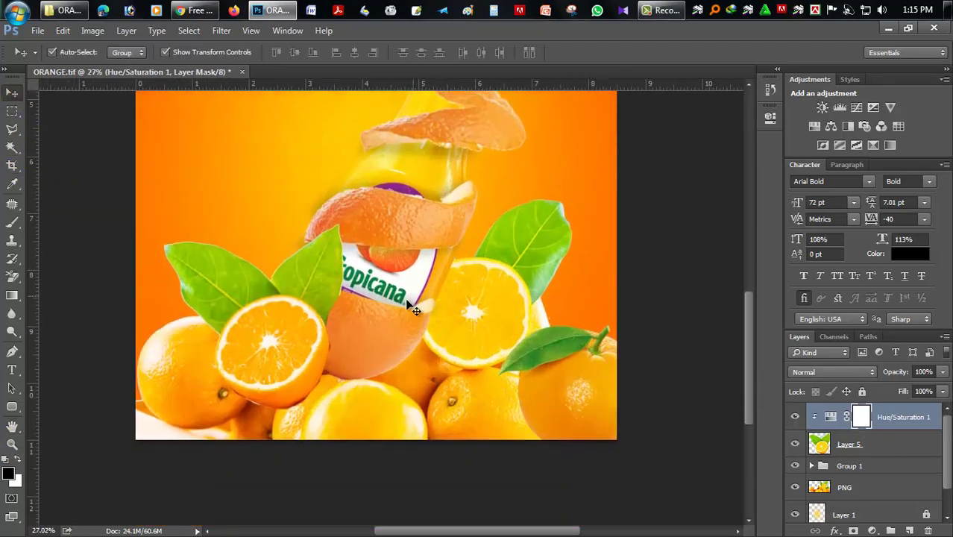
{"action": "left_click", "coordinate": [376, 321]}
{"action": "left_click_drag", "start_coordinate": [376, 321], "coordinate": [401, 348]}
{"action": "left_click", "coordinate": [261, 348]}
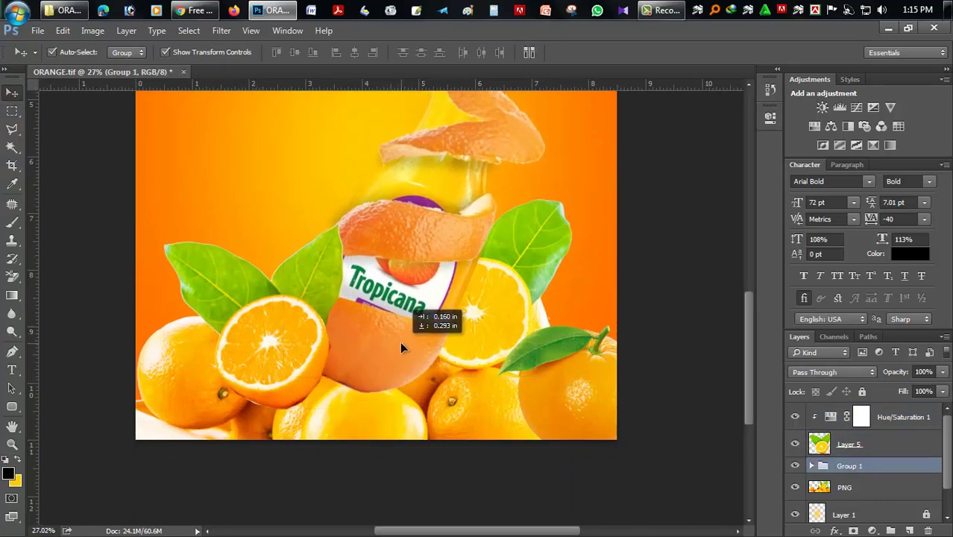
{"action": "scroll", "coordinate": [357, 415], "scroll_direction": "up", "scroll_amount": 3}
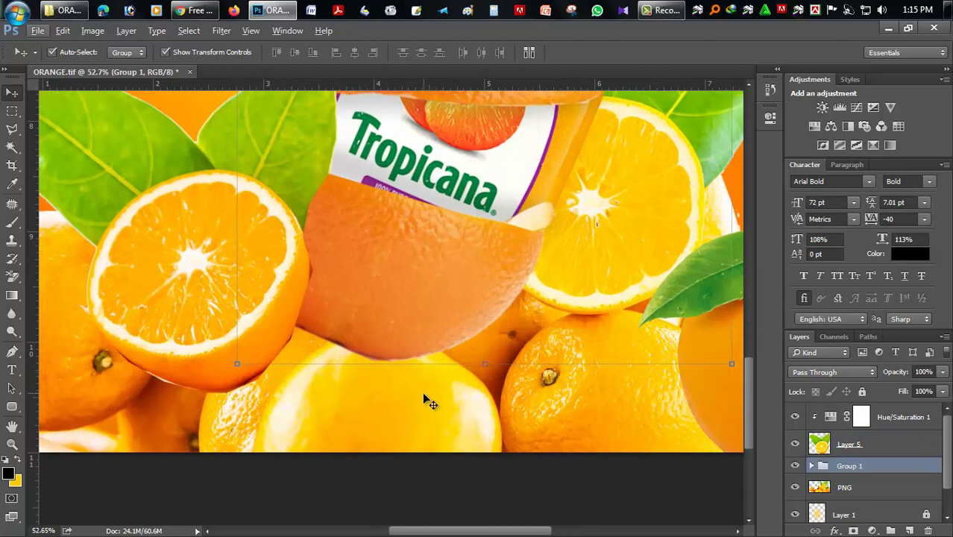
{"action": "scroll", "coordinate": [425, 398], "scroll_direction": "down", "scroll_amount": 1}
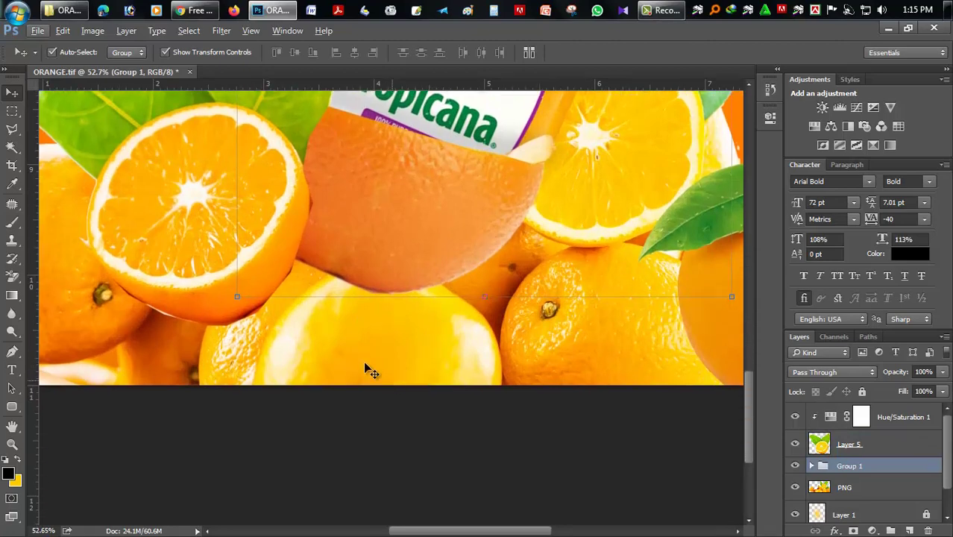
- Give Layer 5 a mask and brush black along the half orange's lower edge at 100% opacity
{"action": "left_click", "coordinate": [852, 446]}
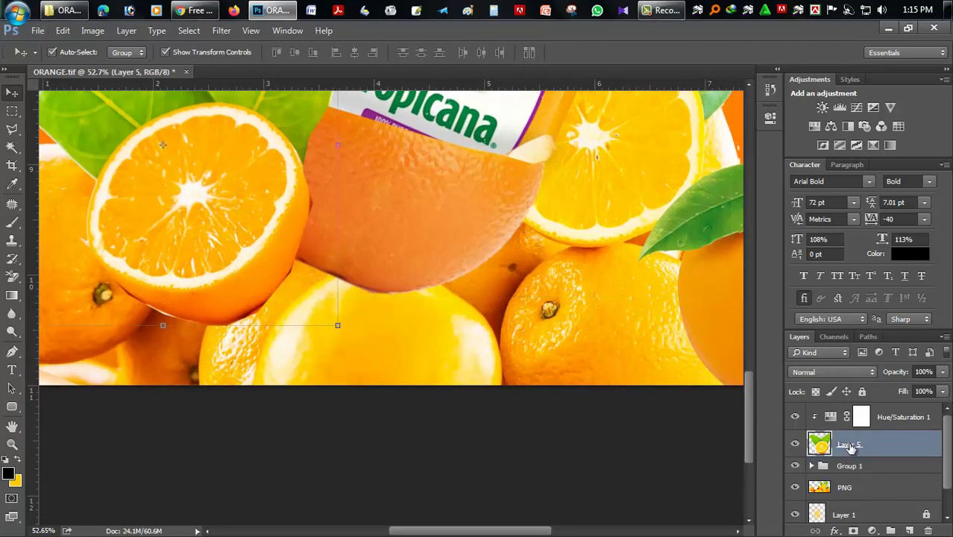
{"action": "left_click", "coordinate": [853, 531]}
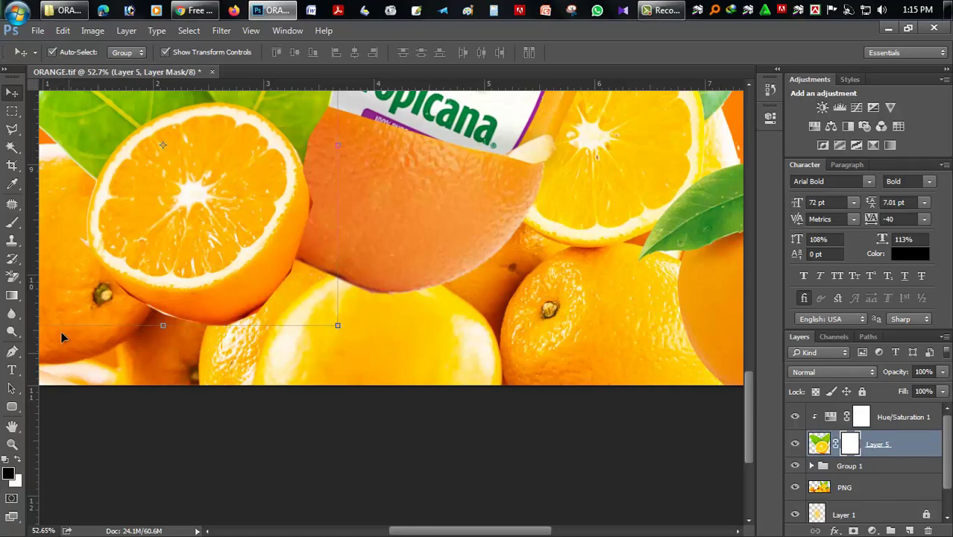
{"action": "left_click", "coordinate": [11, 276]}
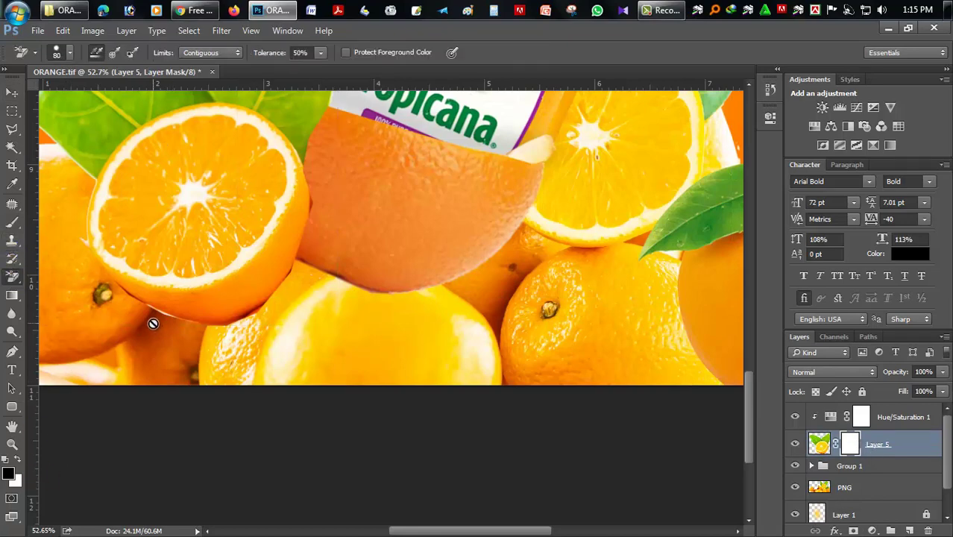
{"action": "left_click", "coordinate": [12, 222]}
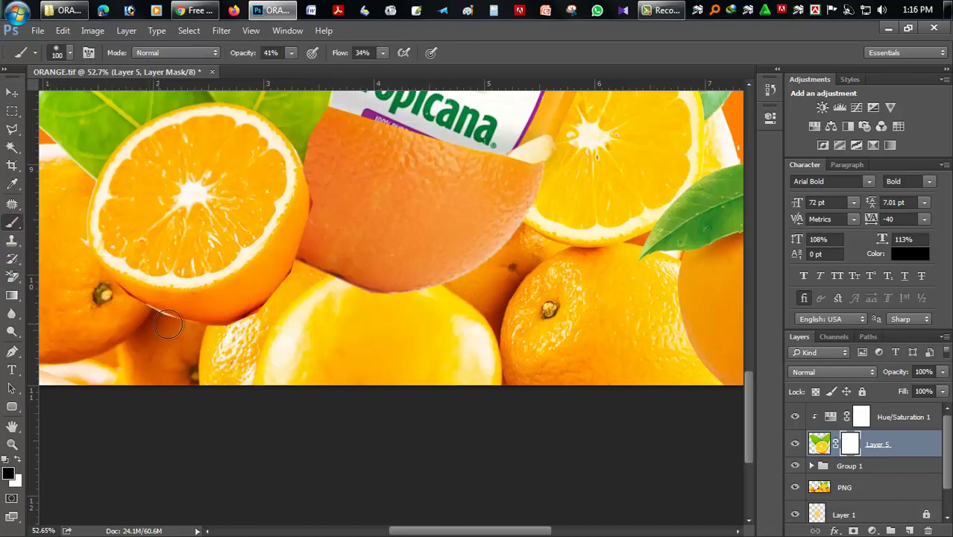
{"action": "mouse_move", "coordinate": [213, 326]}
{"action": "left_mouse_down"}
{"action": "mouse_move", "coordinate": [304, 249]}
{"action": "mouse_move", "coordinate": [195, 335]}
{"action": "mouse_move", "coordinate": [274, 296]}
{"action": "mouse_move", "coordinate": [255, 320]}
{"action": "mouse_move", "coordinate": [275, 301]}
{"action": "mouse_move", "coordinate": [190, 326]}
{"action": "left_mouse_up"}
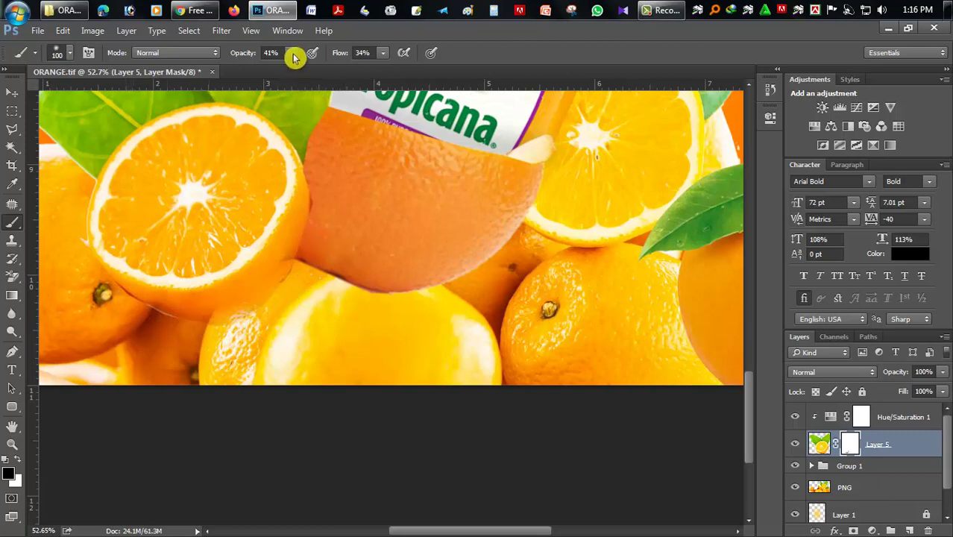
{"action": "mouse_move", "coordinate": [291, 53]}
{"action": "left_mouse_down"}
{"action": "mouse_move", "coordinate": [359, 75]}
{"action": "mouse_move", "coordinate": [454, 79]}
{"action": "left_mouse_up"}
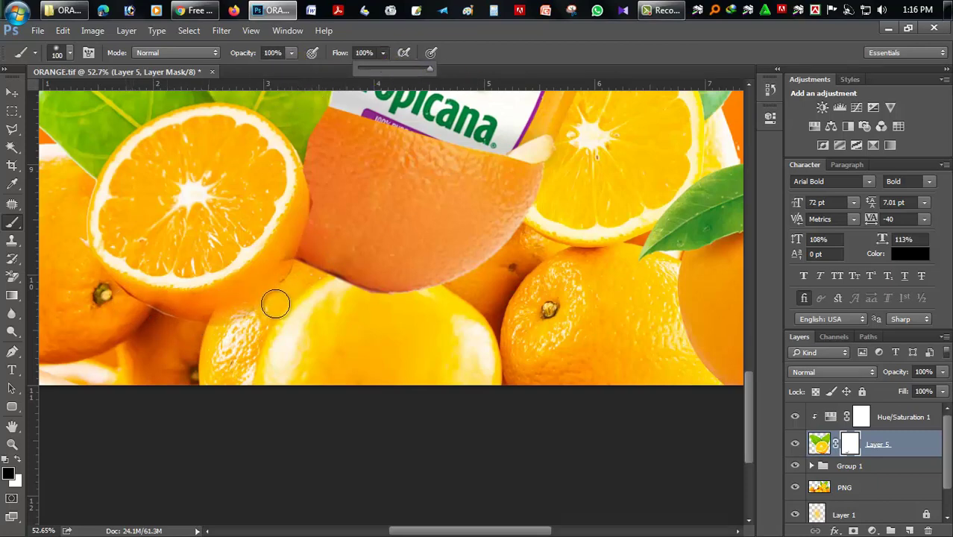
{"action": "left_click_drag", "start_coordinate": [196, 328], "coordinate": [108, 295]}
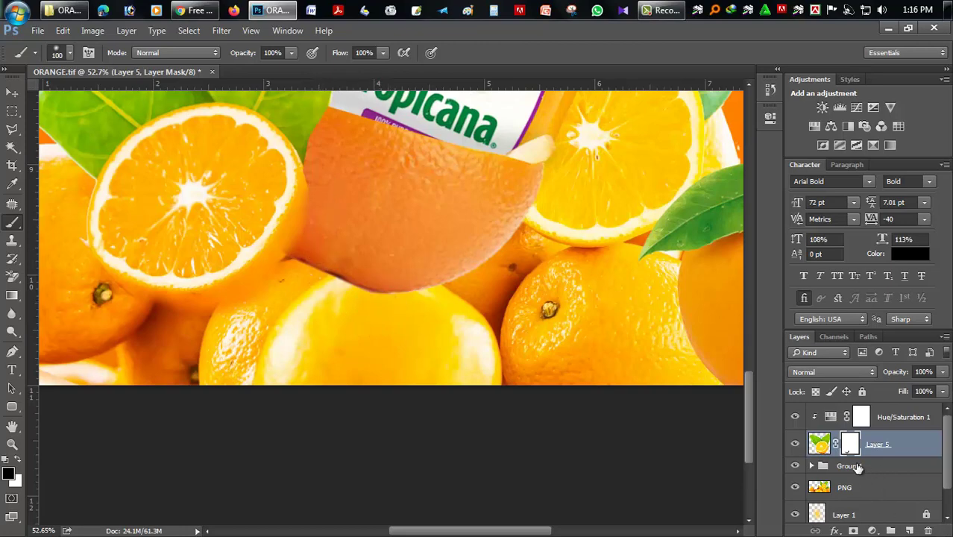
- On a new layer above Group 1, brush a soft black shadow under the half orange at 49% fill
{"action": "left_click", "coordinate": [854, 468]}
{"action": "left_click", "coordinate": [910, 531]}
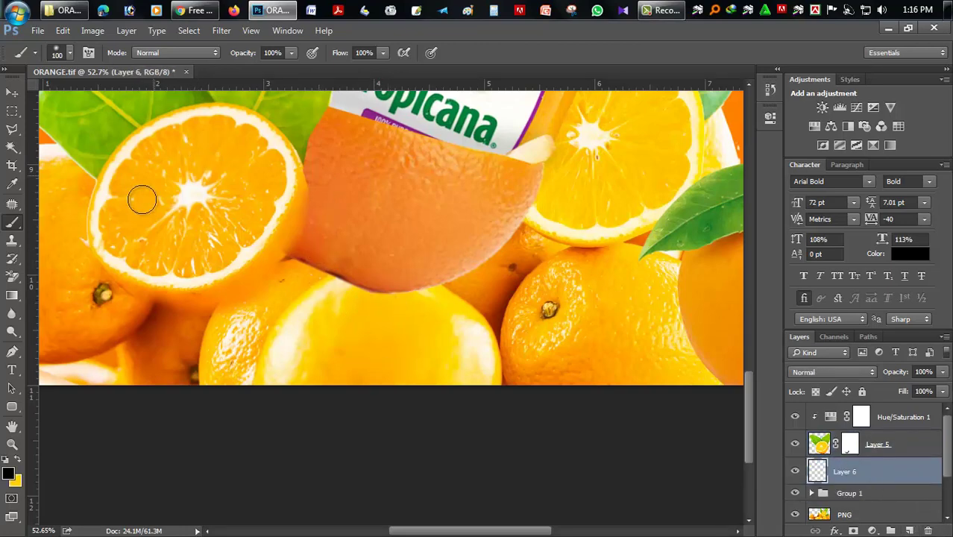
{"action": "left_click", "coordinate": [18, 458]}
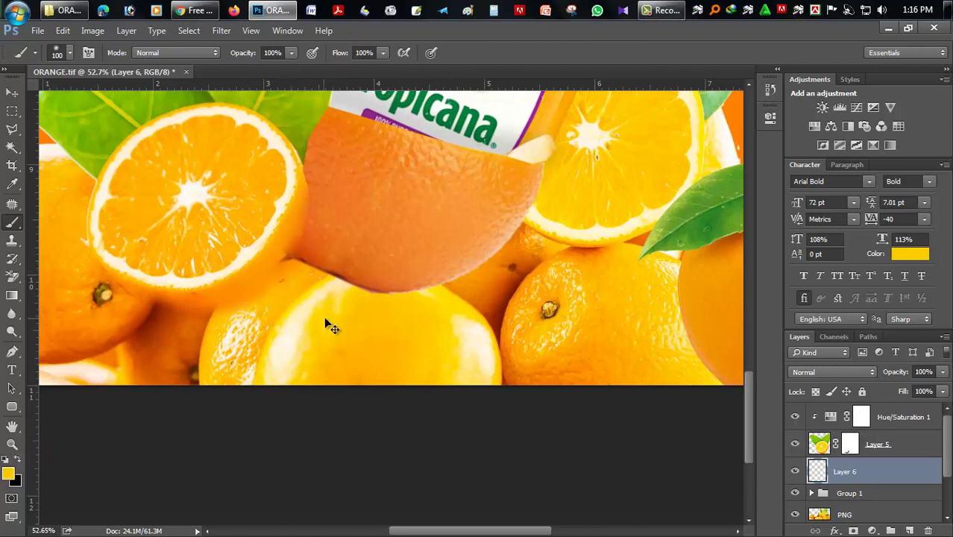
{"action": "left_click", "coordinate": [18, 458]}
{"action": "mouse_move", "coordinate": [297, 253]}
{"action": "left_mouse_down"}
{"action": "mouse_move", "coordinate": [255, 284]}
{"action": "mouse_move", "coordinate": [153, 315]}
{"action": "left_mouse_up"}
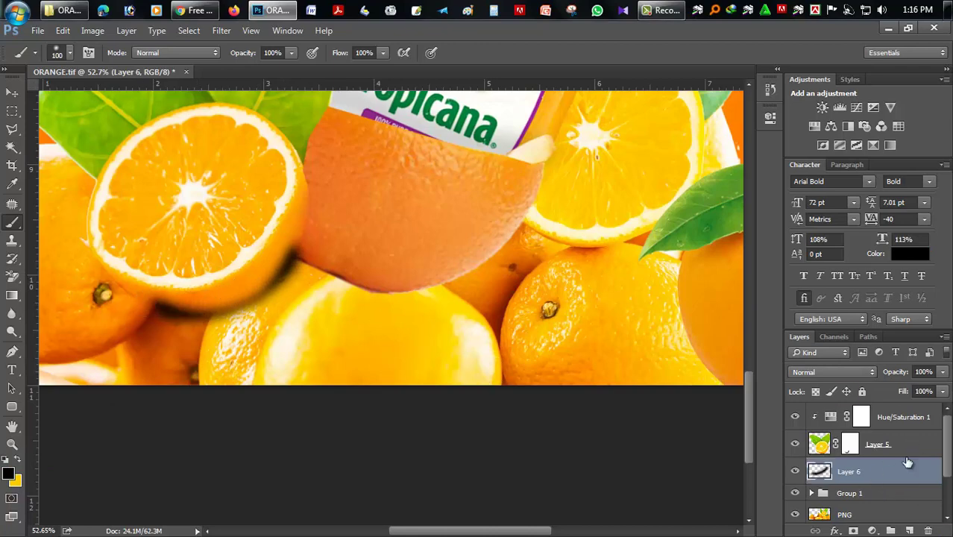
{"action": "left_click_drag", "start_coordinate": [943, 398], "coordinate": [908, 406]}
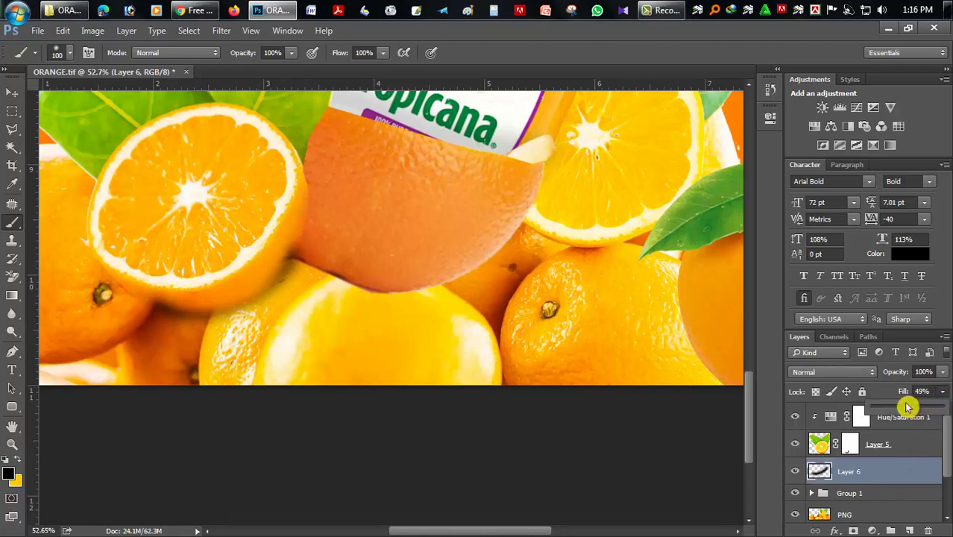
{"action": "left_click", "coordinate": [824, 443]}
- Add a layer mask to Group 1 and paint away the bottle peel's lower edge
{"action": "scroll", "coordinate": [846, 496], "scroll_direction": "down", "scroll_amount": 3}
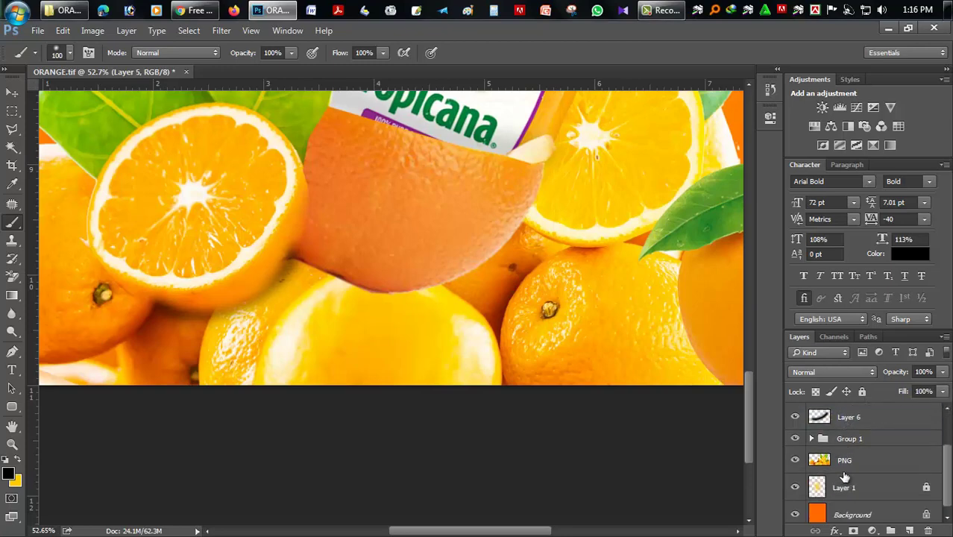
{"action": "left_click", "coordinate": [854, 434]}
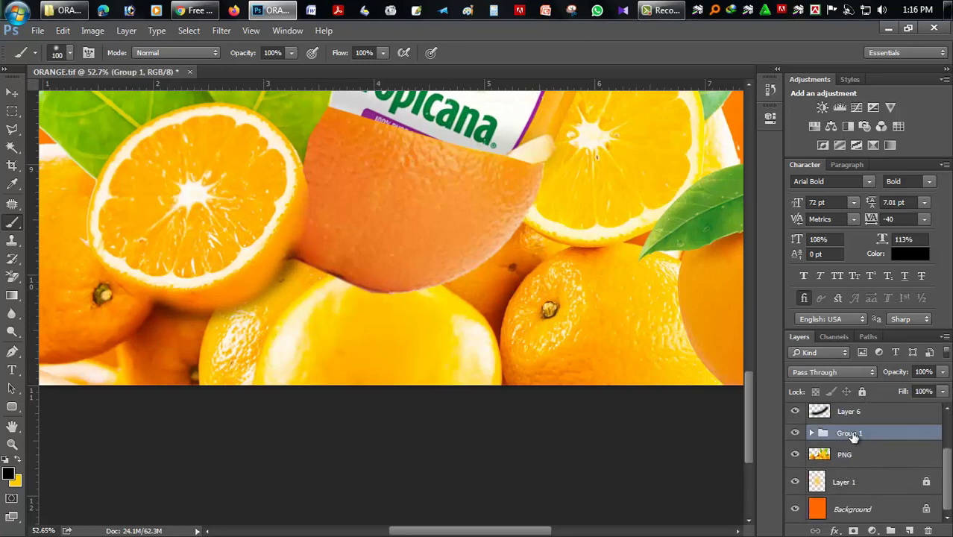
{"action": "left_click", "coordinate": [854, 530]}
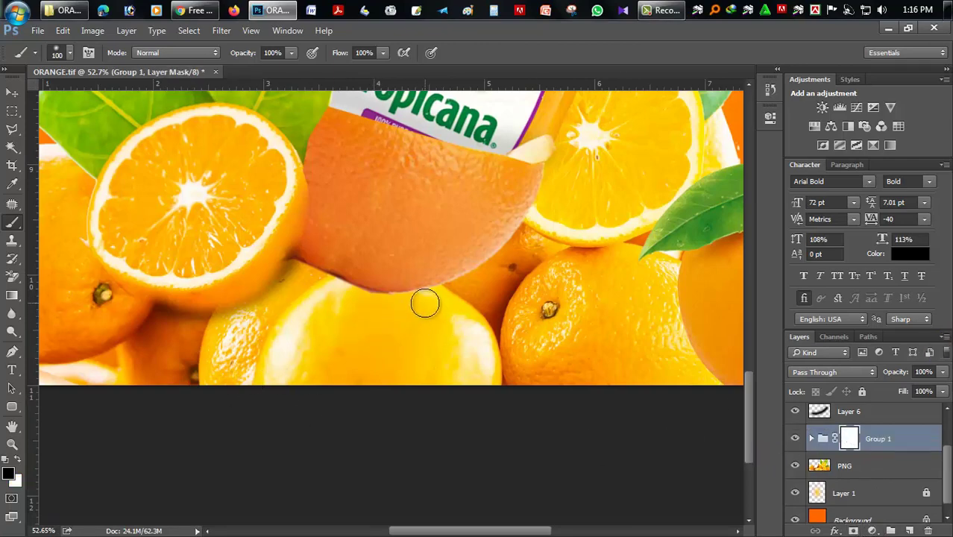
{"action": "left_click_drag", "start_coordinate": [425, 303], "coordinate": [300, 275]}
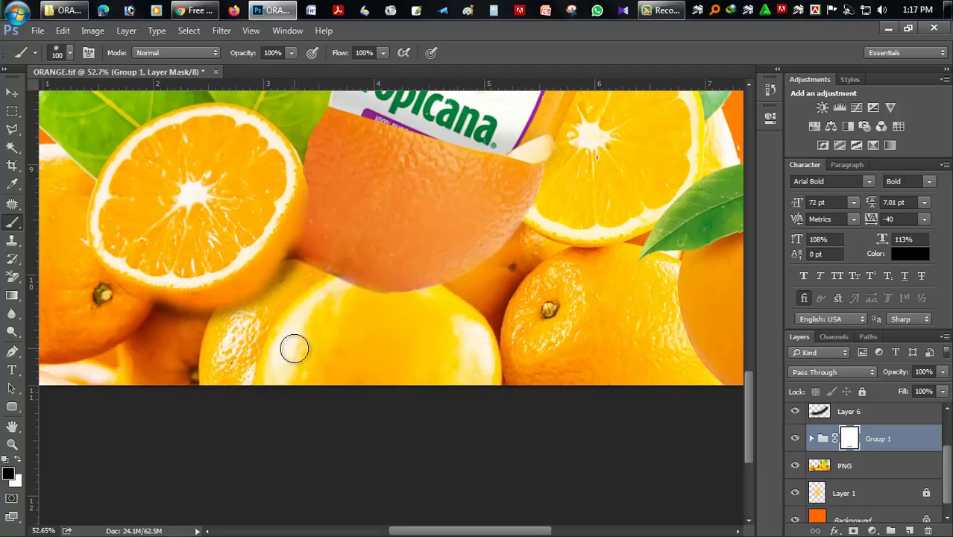
- Fit the poster in view and bring up the layer options for the PNG layer
{"action": "scroll", "coordinate": [294, 345], "scroll_direction": "up", "scroll_amount": 2}
{"action": "scroll", "coordinate": [270, 362], "scroll_direction": "up", "scroll_amount": 1}
{"action": "left_click", "coordinate": [14, 426]}
{"action": "double_click", "coordinate": [16, 432]}
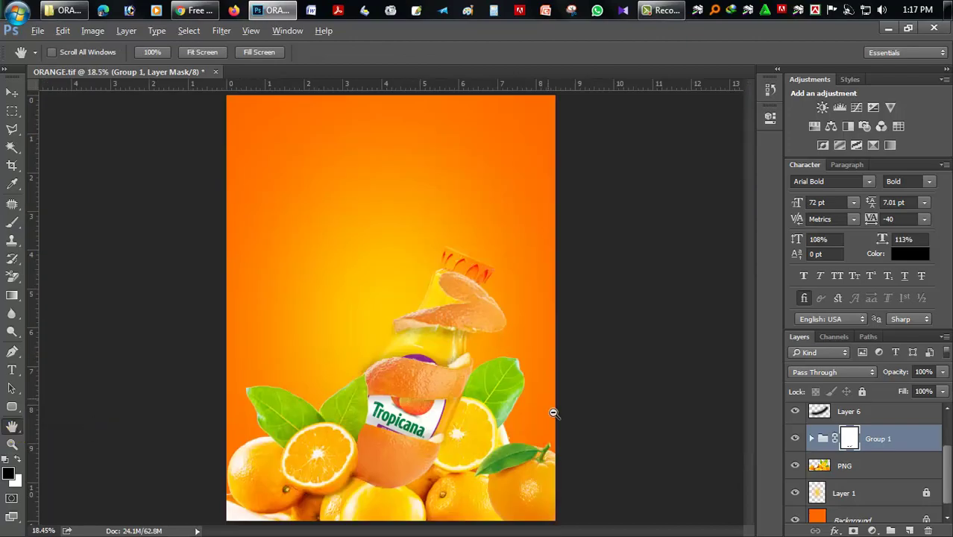
{"action": "scroll", "coordinate": [418, 395], "scroll_direction": "up", "scroll_amount": 2}
{"action": "scroll", "coordinate": [417, 395], "scroll_direction": "down", "scroll_amount": 1}
{"action": "scroll", "coordinate": [378, 395], "scroll_direction": "up", "scroll_amount": 2}
{"action": "scroll", "coordinate": [402, 313], "scroll_direction": "down", "scroll_amount": 1}
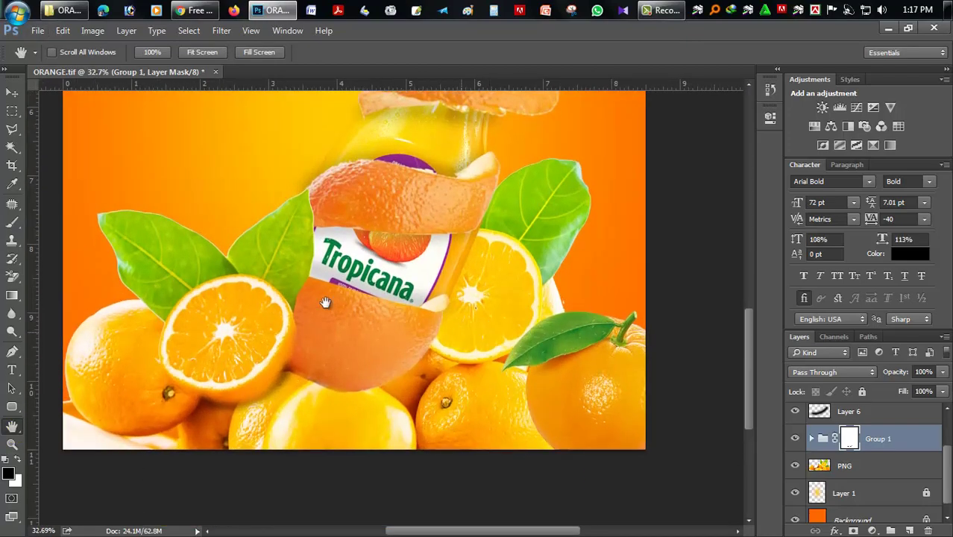
{"action": "key", "text": "v"}
{"action": "left_click", "coordinate": [861, 466]}
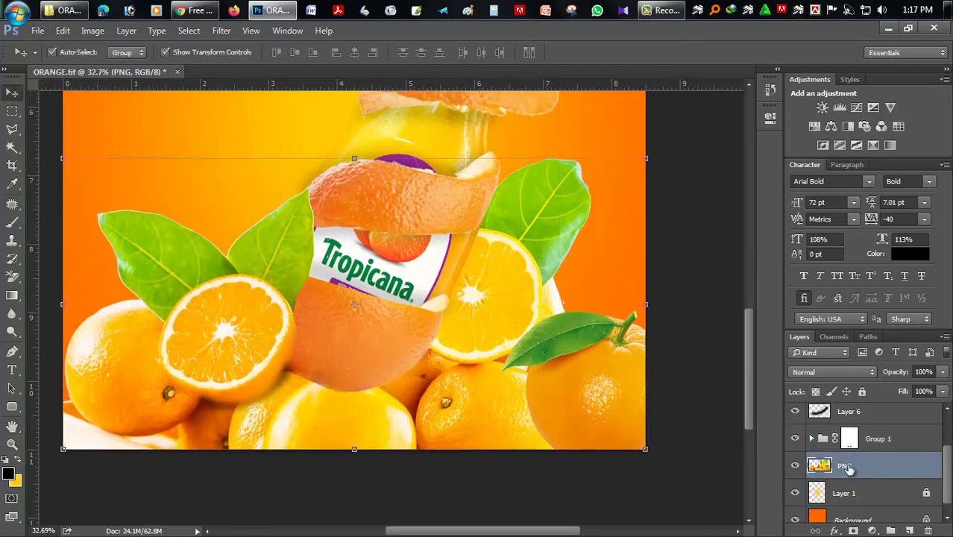
{"action": "right_click", "coordinate": [848, 466]}
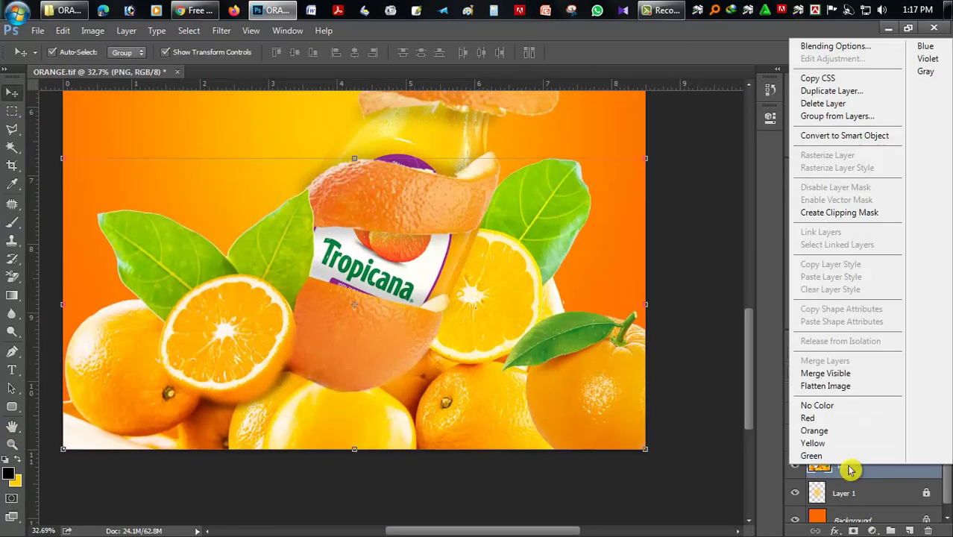
- Add a Hue/Saturation adjustment clipped to the PNG layer, hue about -13, for deeper orange fruit
{"action": "left_click", "coordinate": [877, 528]}
{"action": "left_click", "coordinate": [872, 531]}
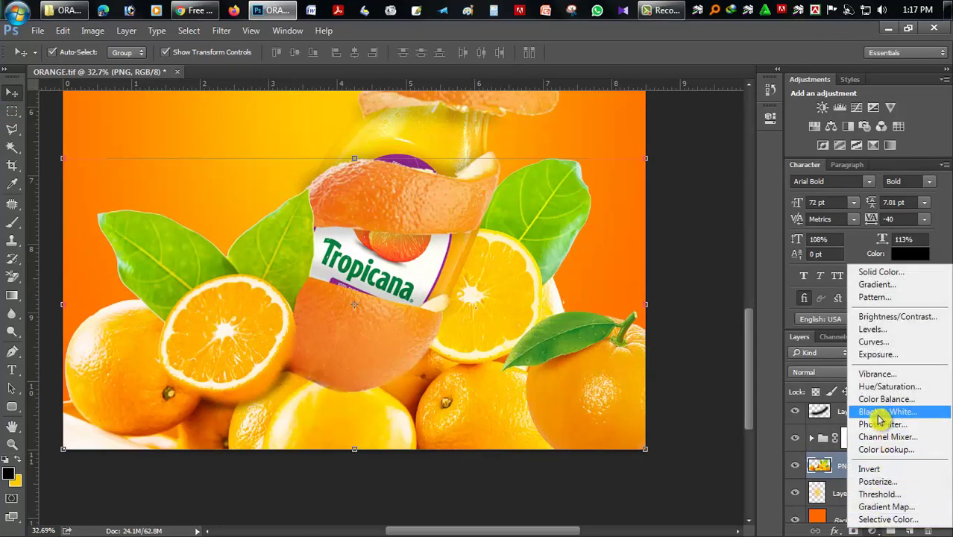
{"action": "left_click", "coordinate": [880, 386]}
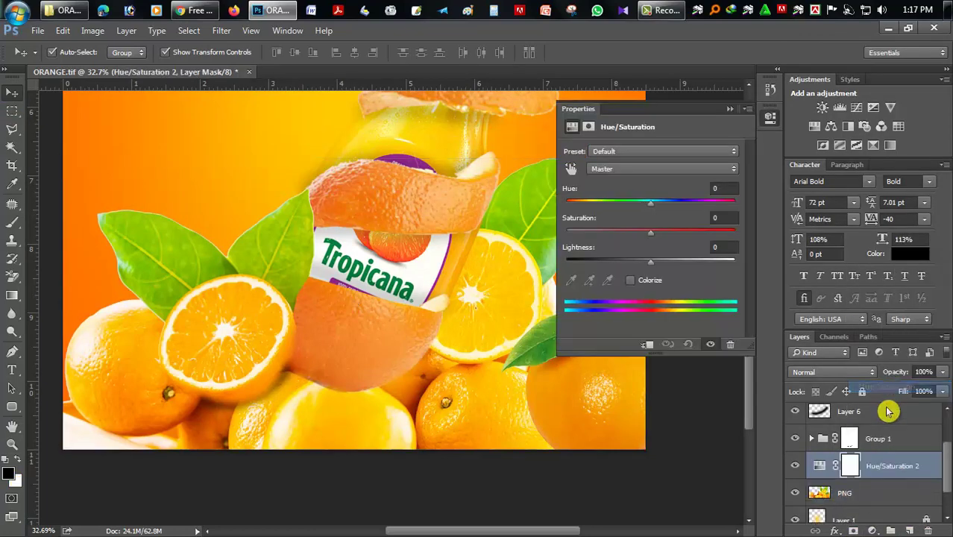
{"action": "left_click", "coordinate": [645, 344]}
{"action": "left_click_drag", "start_coordinate": [654, 207], "coordinate": [640, 206]}
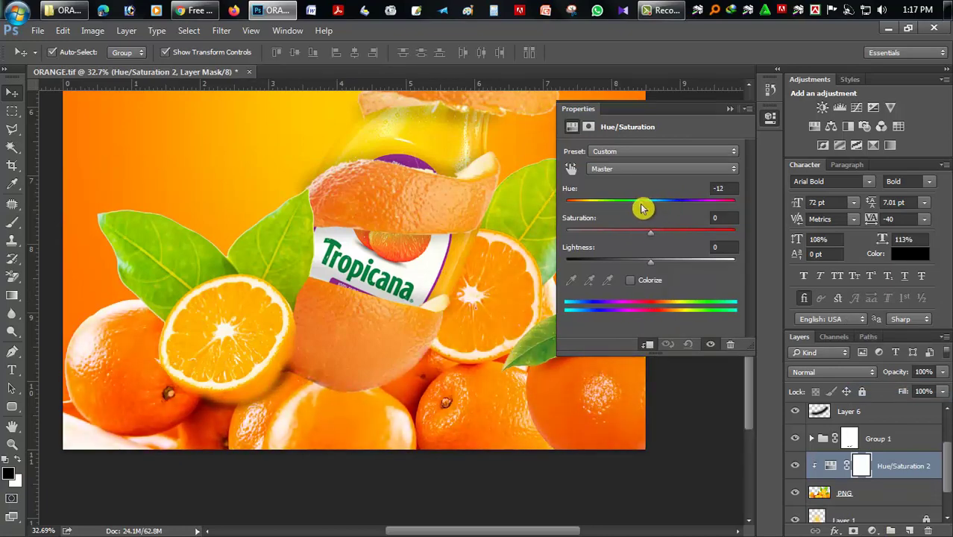
{"action": "left_click_drag", "start_coordinate": [644, 208], "coordinate": [641, 207]}
{"action": "left_click", "coordinate": [728, 109]}
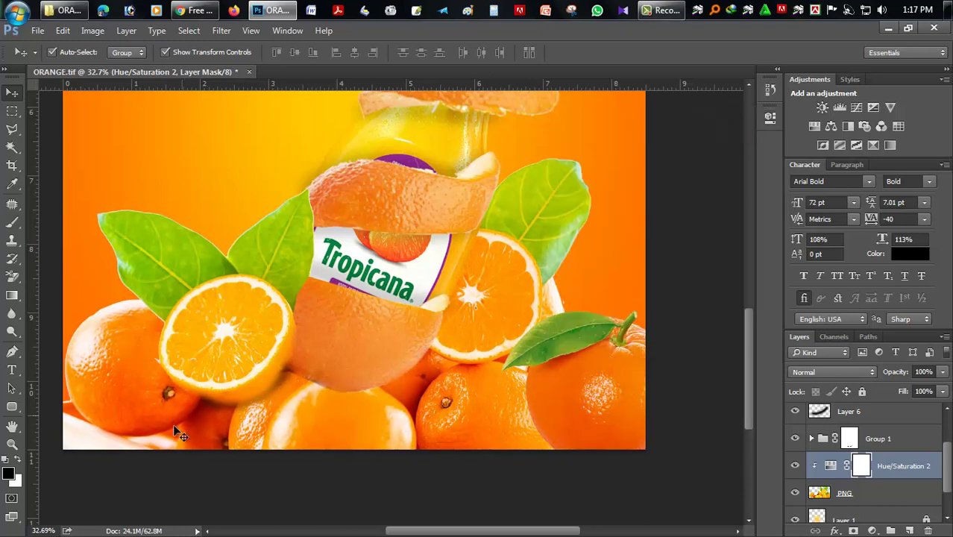
{"action": "double_click", "coordinate": [14, 431]}
{"action": "scroll", "coordinate": [399, 313], "scroll_direction": "down", "scroll_amount": 3}
{"action": "scroll", "coordinate": [399, 314], "scroll_direction": "up", "scroll_amount": 1}
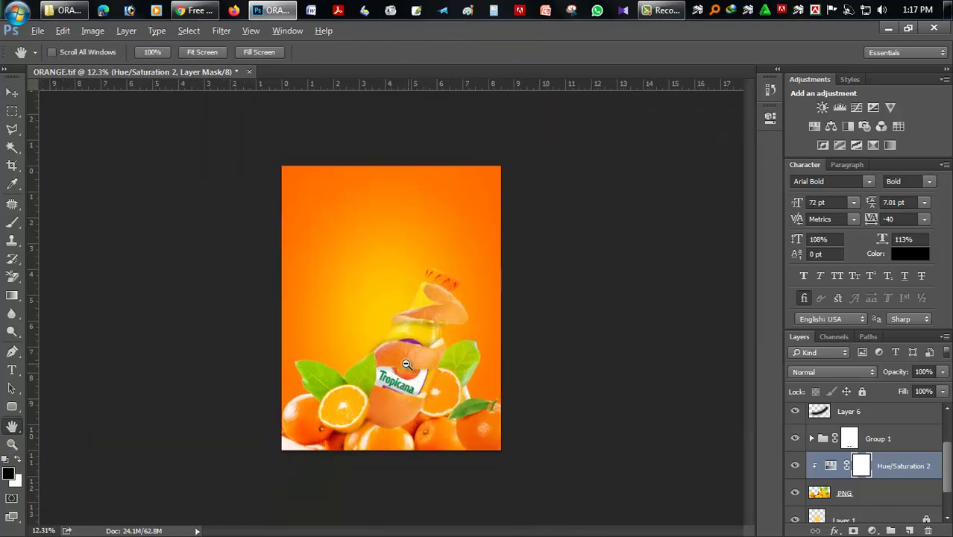
{"action": "scroll", "coordinate": [399, 314], "scroll_direction": "up", "scroll_amount": 2}
{"action": "scroll", "coordinate": [399, 314], "scroll_direction": "up", "scroll_amount": 1}
{"action": "scroll", "coordinate": [399, 314], "scroll_direction": "down", "scroll_amount": 4}
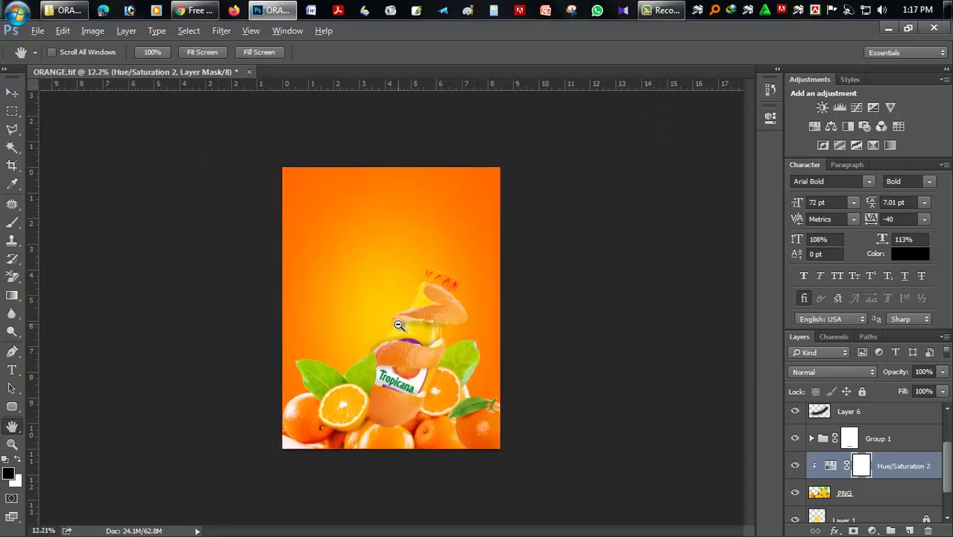
{"action": "scroll", "coordinate": [441, 393], "scroll_direction": "down", "scroll_amount": 1}
{"action": "scroll", "coordinate": [440, 393], "scroll_direction": "up", "scroll_amount": 2}
{"action": "scroll", "coordinate": [400, 394], "scroll_direction": "up", "scroll_amount": 1}
{"action": "scroll", "coordinate": [403, 387], "scroll_direction": "down", "scroll_amount": 2}
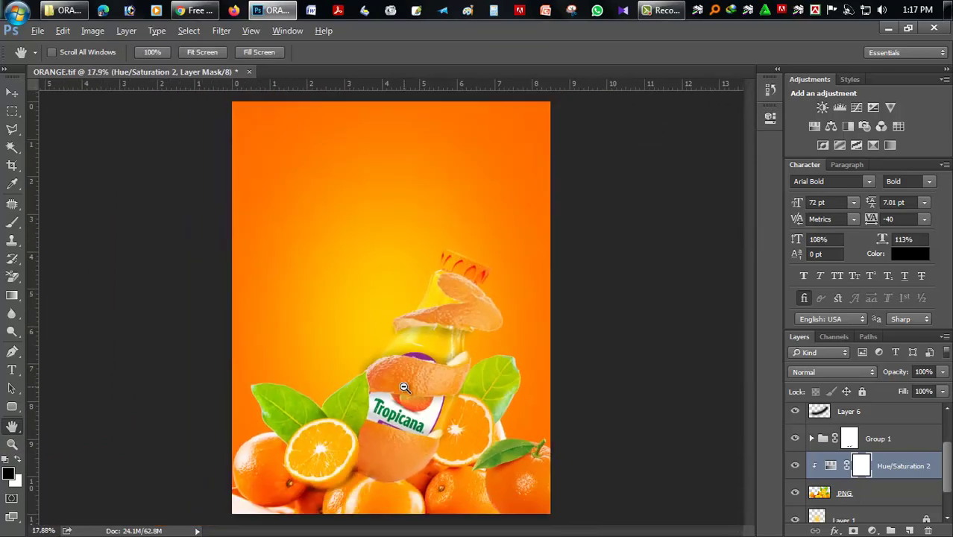
{"action": "scroll", "coordinate": [406, 416], "scroll_direction": "up", "scroll_amount": 3}
{"action": "scroll", "coordinate": [406, 417], "scroll_direction": "up", "scroll_amount": 1}
{"action": "scroll", "coordinate": [402, 414], "scroll_direction": "down", "scroll_amount": 3}
{"action": "scroll", "coordinate": [401, 414], "scroll_direction": "down", "scroll_amount": 1}
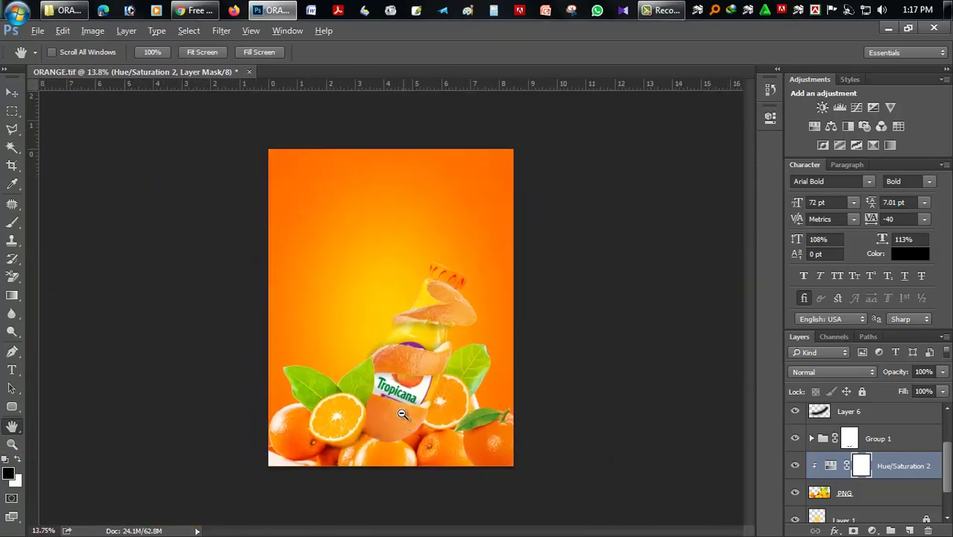
- Save the poster and open the orange-slices PNG from the desktop in Photoshop
{"action": "key", "text": "ctrl+s"}
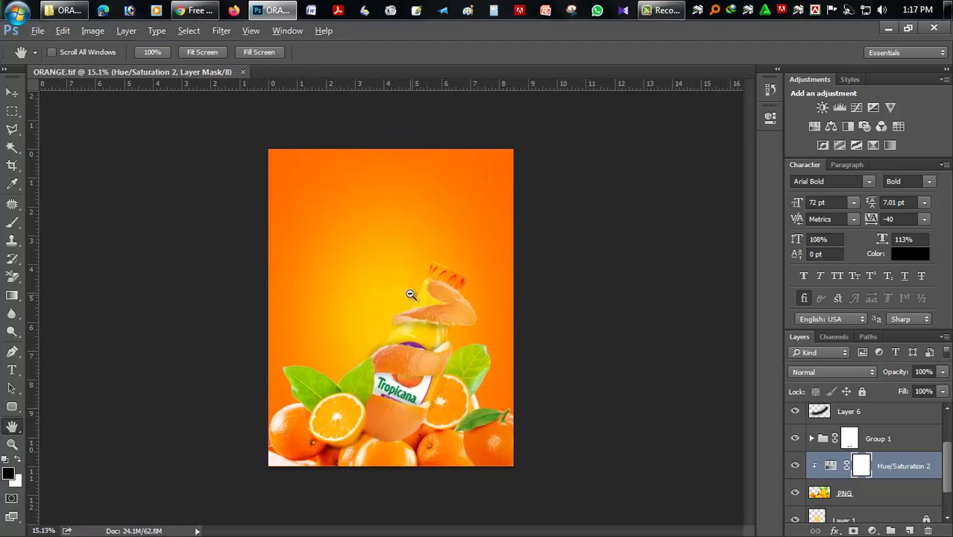
{"action": "scroll", "coordinate": [411, 310], "scroll_direction": "down", "scroll_amount": 1}
{"action": "scroll", "coordinate": [402, 346], "scroll_direction": "up", "scroll_amount": 1}
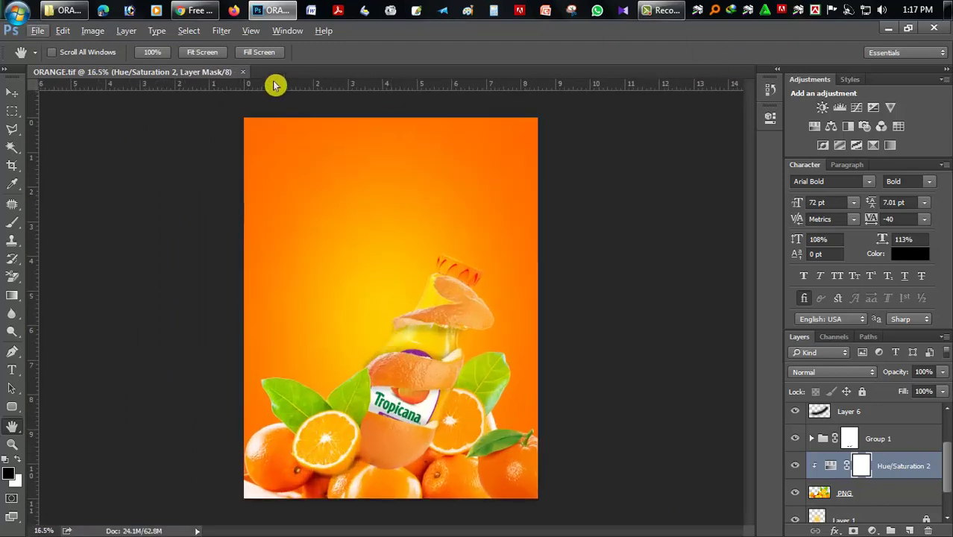
{"action": "left_click", "coordinate": [887, 29]}
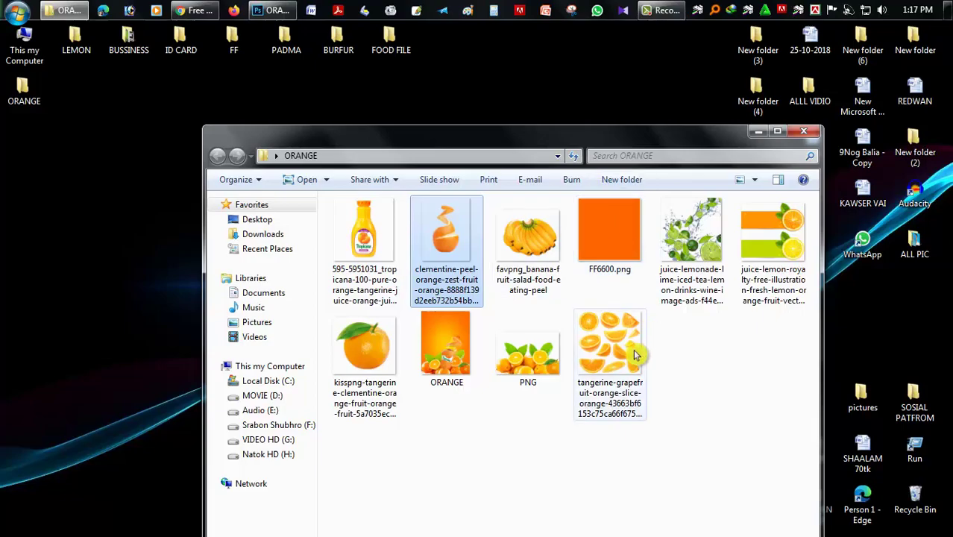
{"action": "mouse_move", "coordinate": [609, 343]}
{"action": "left_mouse_down"}
{"action": "mouse_move", "coordinate": [350, 144]}
{"action": "mouse_move", "coordinate": [287, 70]}
{"action": "left_mouse_up"}
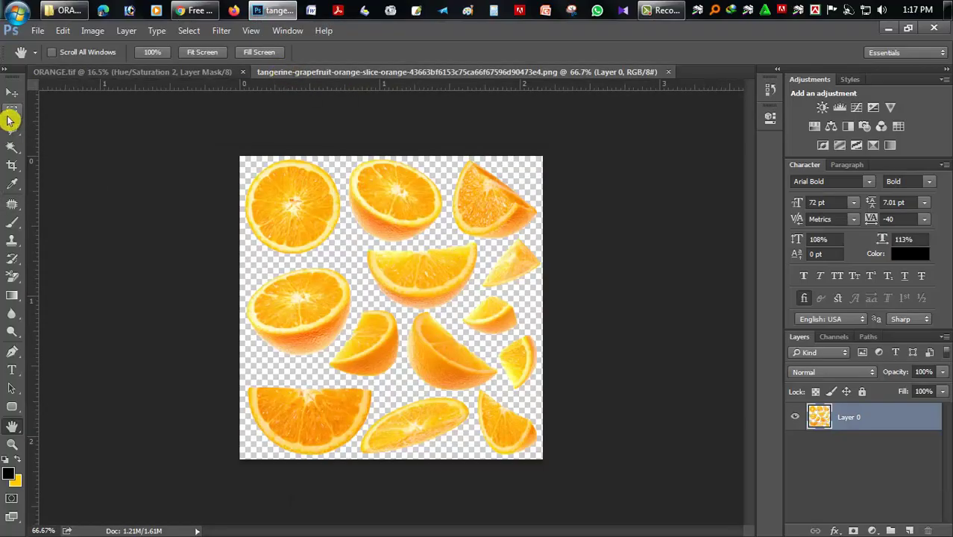
- Lasso one half-moon orange slice and move it onto the poster
{"action": "left_click", "coordinate": [12, 126]}
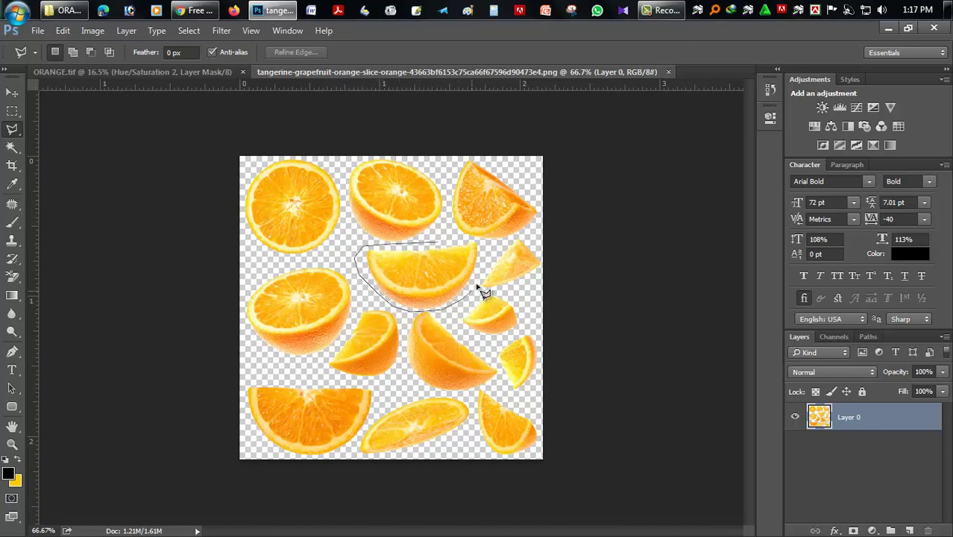
{"action": "left_click_drag", "start_coordinate": [460, 240], "coordinate": [457, 239]}
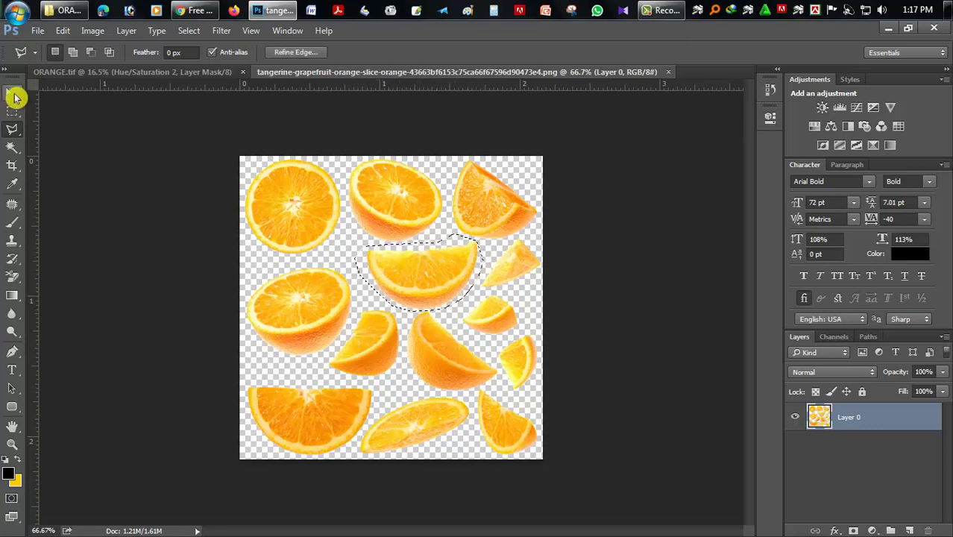
{"action": "left_click", "coordinate": [12, 91]}
{"action": "mouse_move", "coordinate": [439, 294]}
{"action": "left_mouse_down"}
{"action": "mouse_move", "coordinate": [167, 76]}
{"action": "mouse_move", "coordinate": [339, 232]}
{"action": "mouse_move", "coordinate": [394, 265]}
{"action": "left_mouse_up"}
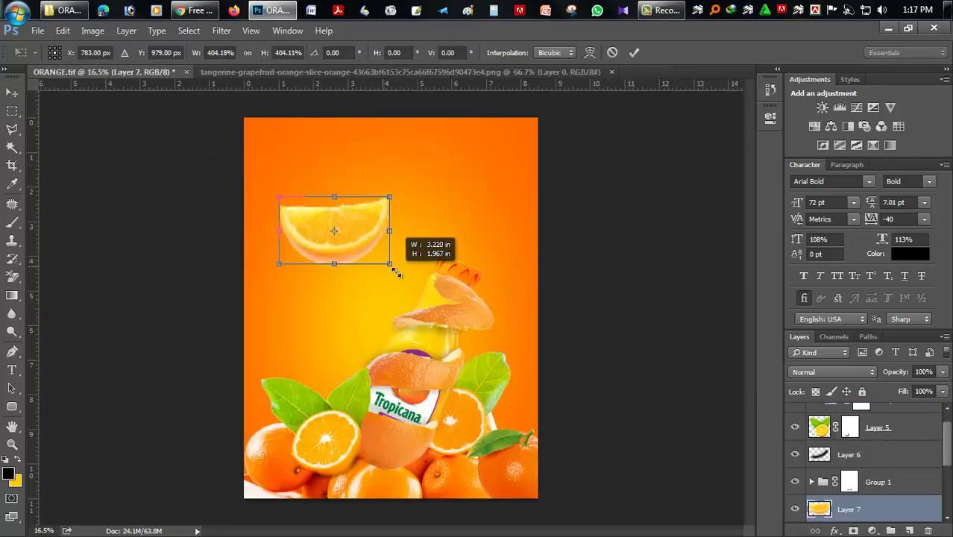
- Shrink the slice, tilt it about 9.6°, and float it at the poster's upper left
{"action": "left_click_drag", "start_coordinate": [410, 227], "coordinate": [306, 165]}
{"action": "key", "text": "Return"}
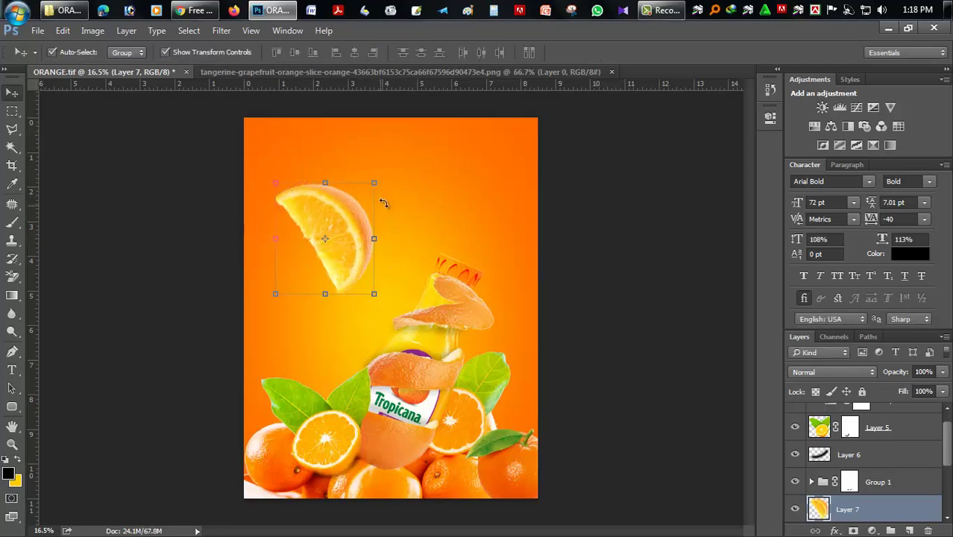
{"action": "mouse_move", "coordinate": [390, 221]}
{"action": "left_mouse_down"}
{"action": "mouse_move", "coordinate": [399, 222]}
{"action": "mouse_move", "coordinate": [405, 205]}
{"action": "mouse_move", "coordinate": [377, 218]}
{"action": "left_mouse_up"}
{"action": "key", "text": "Return"}
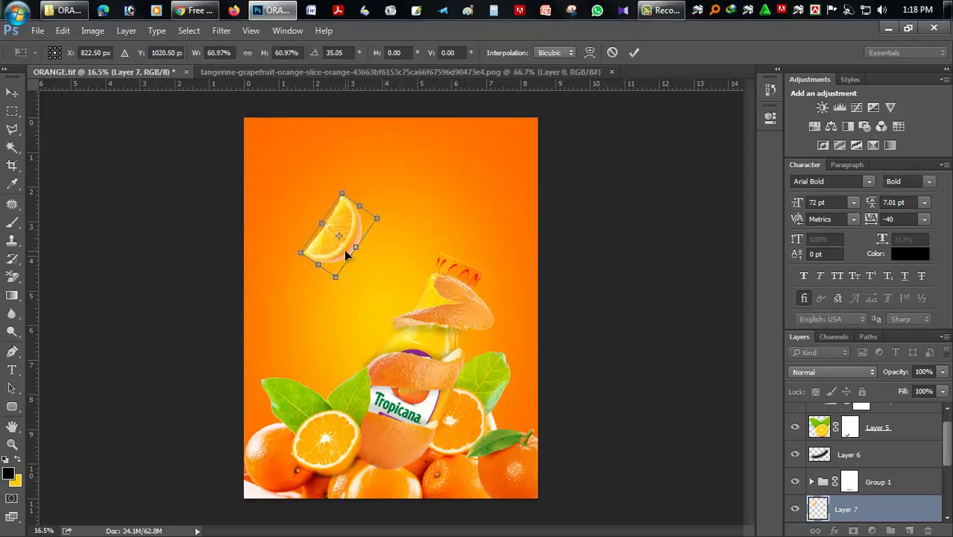
{"action": "key", "text": "Return"}
{"action": "left_click_drag", "start_coordinate": [345, 254], "coordinate": [323, 258]}
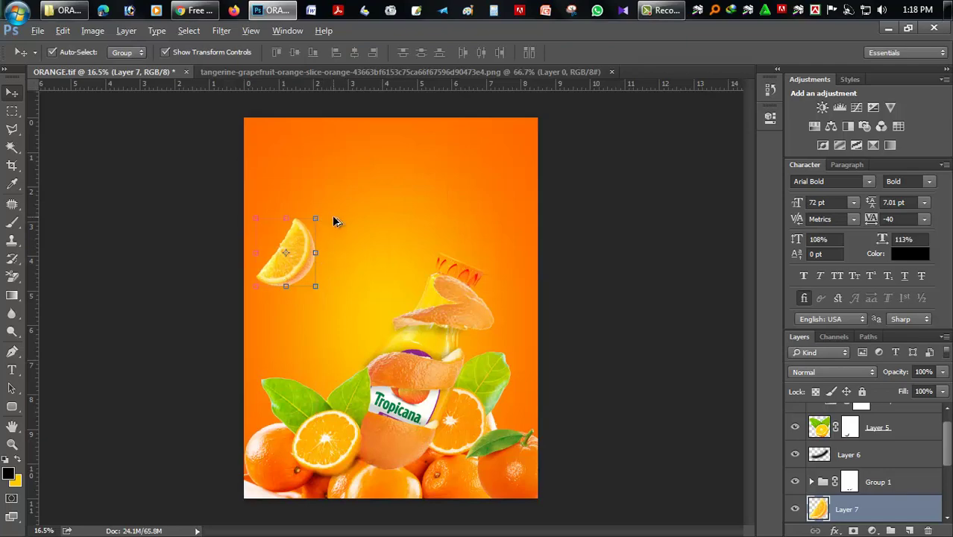
{"action": "left_click_drag", "start_coordinate": [332, 219], "coordinate": [334, 229]}
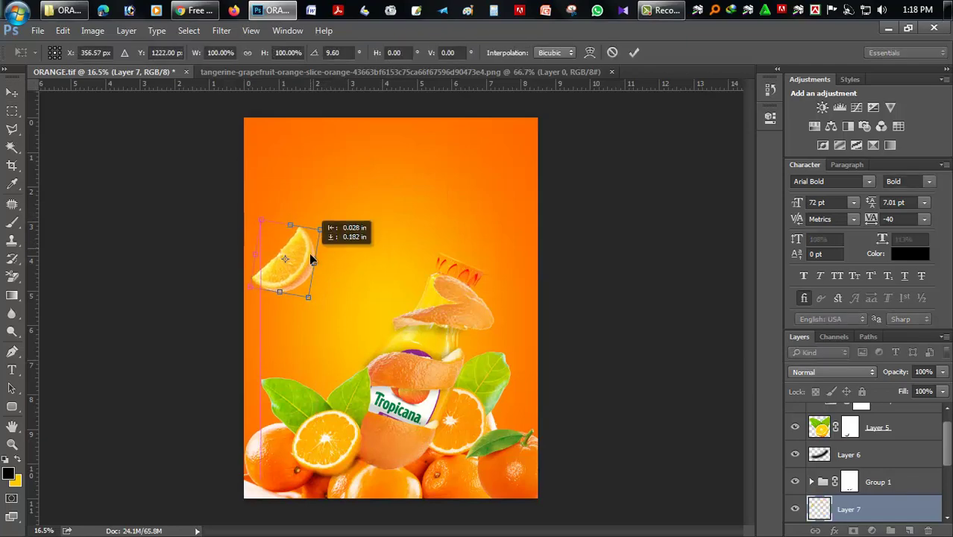
{"action": "mouse_move", "coordinate": [310, 300]}
{"action": "left_mouse_down"}
{"action": "mouse_move", "coordinate": [310, 277]}
{"action": "mouse_move", "coordinate": [282, 322]}
{"action": "left_mouse_up"}
{"action": "key", "text": "Return"}
{"action": "left_click", "coordinate": [570, 249]}
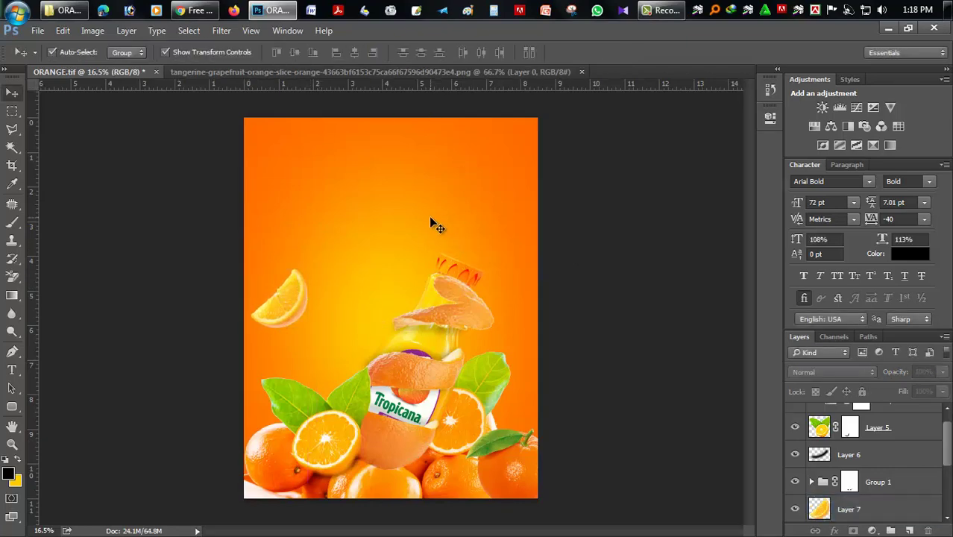
- Move Layer 7 above Hue/Saturation 1 in the layer stack
{"action": "scroll", "coordinate": [857, 443], "scroll_direction": "up", "scroll_amount": 1}
{"action": "scroll", "coordinate": [886, 460], "scroll_direction": "down", "scroll_amount": 1}
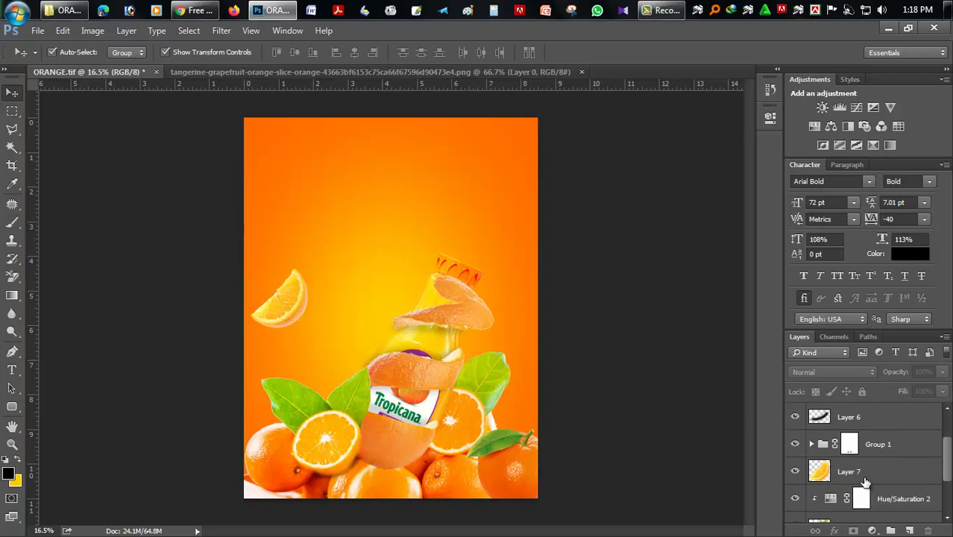
{"action": "mouse_move", "coordinate": [865, 472]}
{"action": "left_mouse_down"}
{"action": "mouse_move", "coordinate": [848, 403]}
{"action": "mouse_move", "coordinate": [848, 418]}
{"action": "left_mouse_up"}
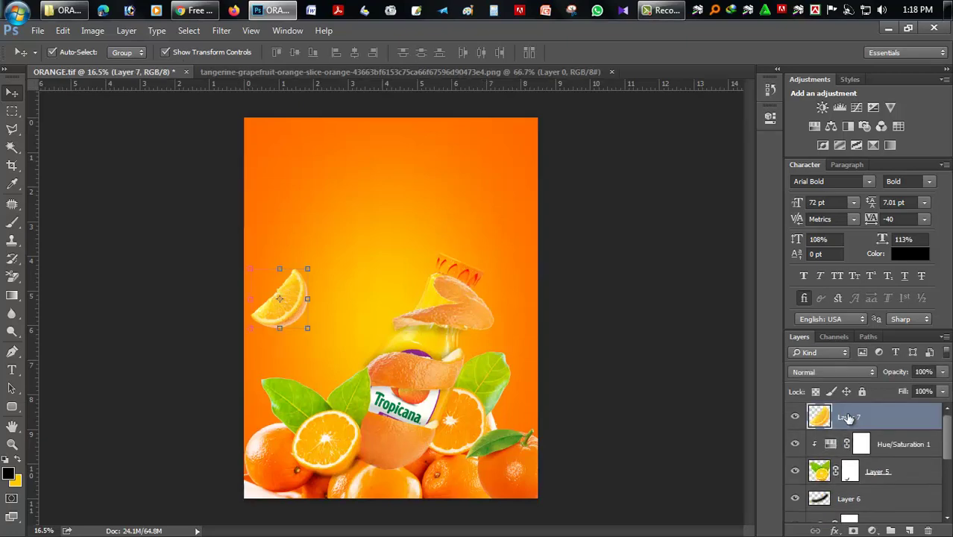
- Save, then outline the lower-right tangerine slice and move it into ORANGE.tif
{"action": "key", "text": "ctrl+s"}
{"action": "left_click", "coordinate": [452, 75]}
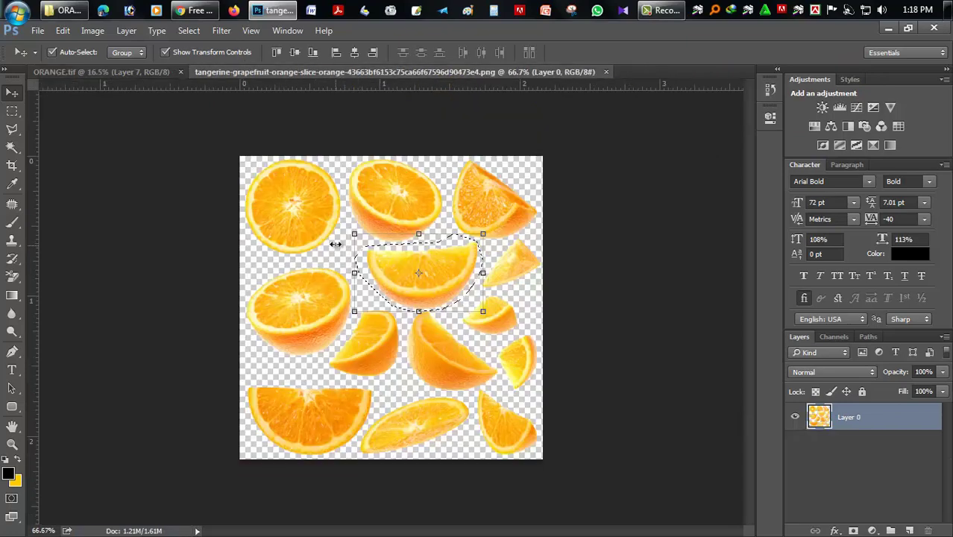
{"action": "key", "text": "ctrl+d"}
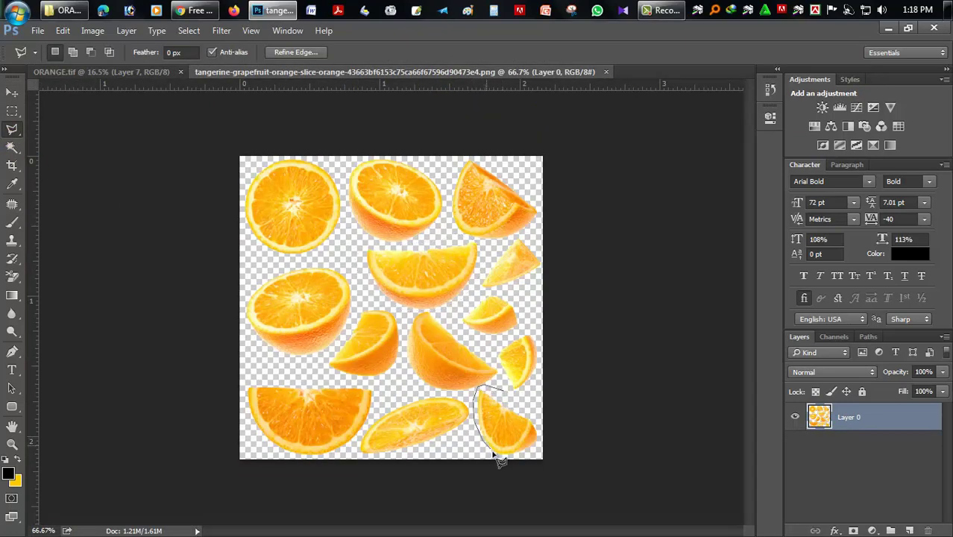
{"action": "double_click", "coordinate": [524, 406]}
{"action": "key", "text": "v"}
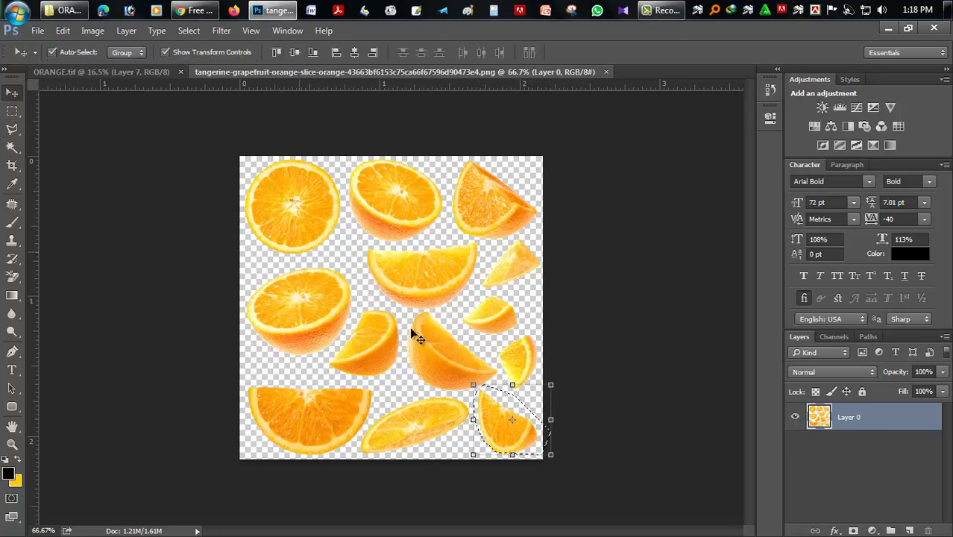
{"action": "left_click_drag", "start_coordinate": [494, 430], "coordinate": [381, 232]}
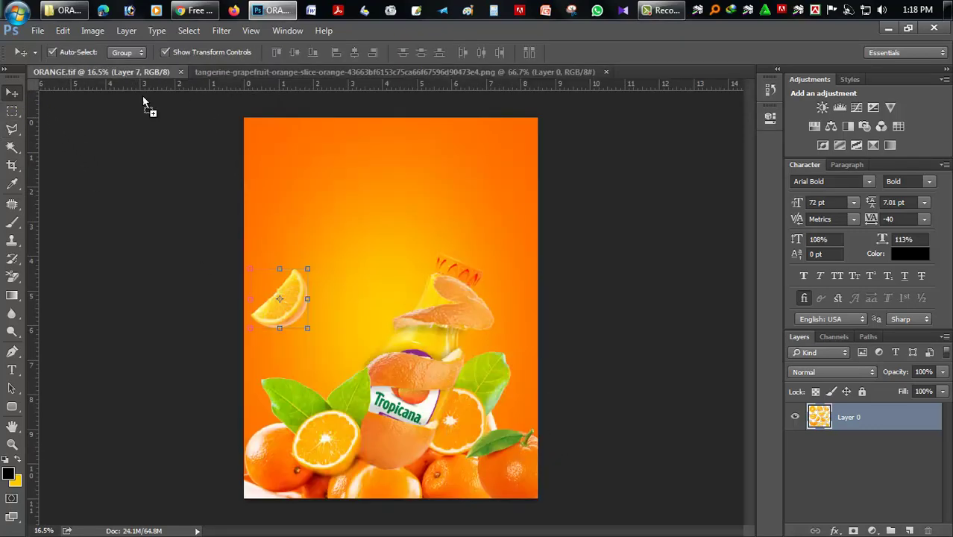
- Scale the Layer 8 slice and place it left of the bottle above the leaves
{"action": "key", "text": "ctrl+t"}
{"action": "mouse_move", "coordinate": [401, 230]}
{"action": "left_mouse_down"}
{"action": "mouse_move", "coordinate": [418, 249]}
{"action": "mouse_move", "coordinate": [362, 318]}
{"action": "mouse_move", "coordinate": [336, 371]}
{"action": "left_mouse_up"}
{"action": "key", "text": "Return"}
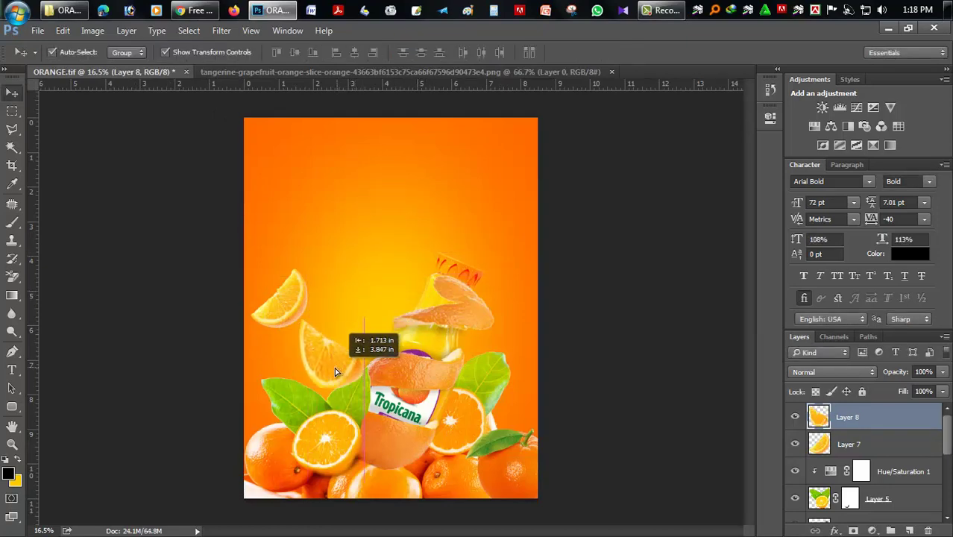
{"action": "key", "text": "ctrl+t"}
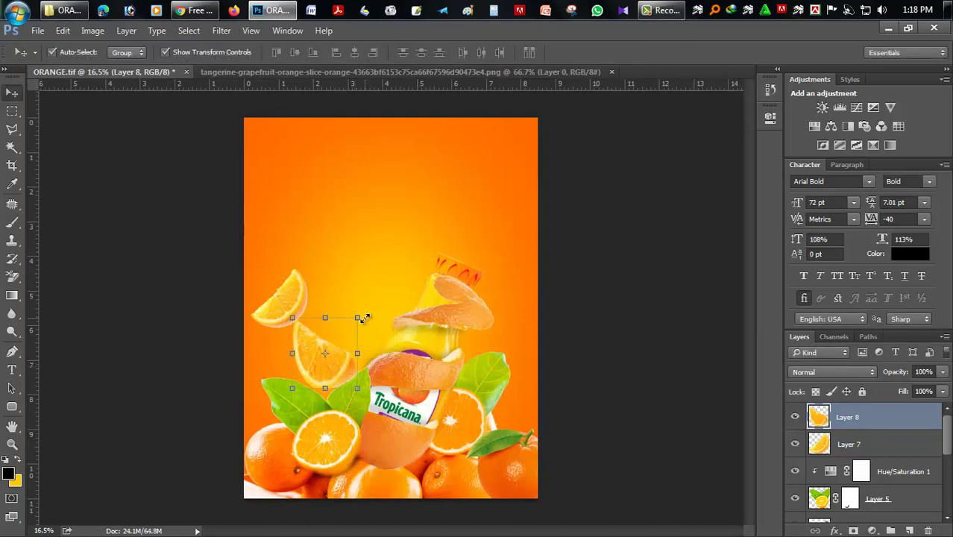
{"action": "left_click_drag", "start_coordinate": [358, 318], "coordinate": [353, 323]}
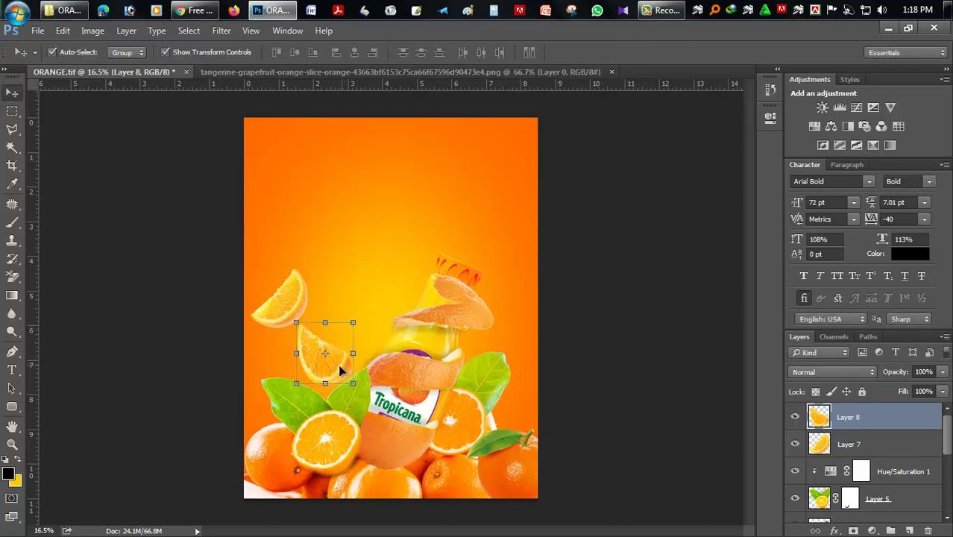
{"action": "key", "text": "Return"}
{"action": "left_click", "coordinate": [601, 293]}
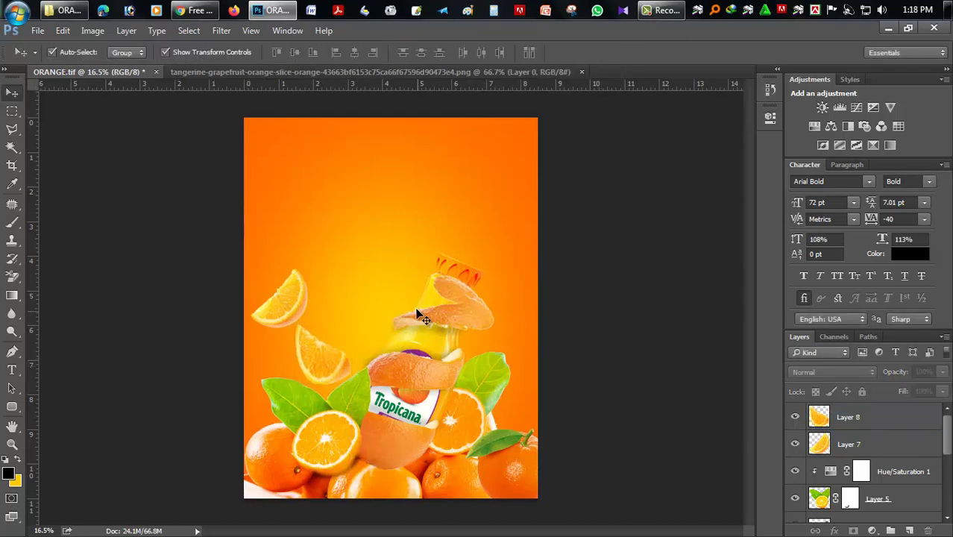
- Drag the PNG file from Explorer into Photoshop
{"action": "scroll", "coordinate": [339, 318], "scroll_direction": "up", "scroll_amount": 2}
{"action": "scroll", "coordinate": [338, 315], "scroll_direction": "down", "scroll_amount": 2}
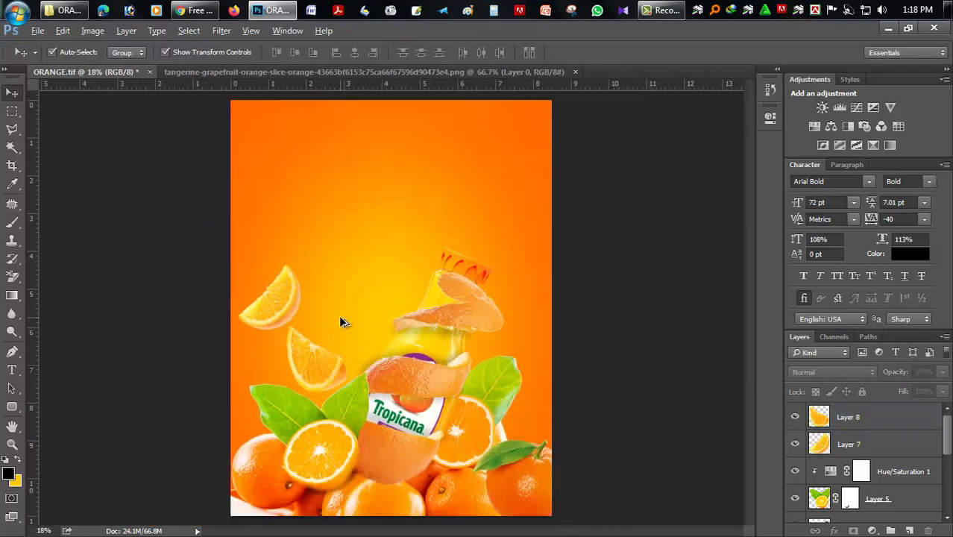
{"action": "scroll", "coordinate": [341, 313], "scroll_direction": "up", "scroll_amount": 1}
{"action": "scroll", "coordinate": [341, 312], "scroll_direction": "down", "scroll_amount": 2}
{"action": "scroll", "coordinate": [328, 322], "scroll_direction": "up", "scroll_amount": 1}
{"action": "scroll", "coordinate": [331, 321], "scroll_direction": "down", "scroll_amount": 1}
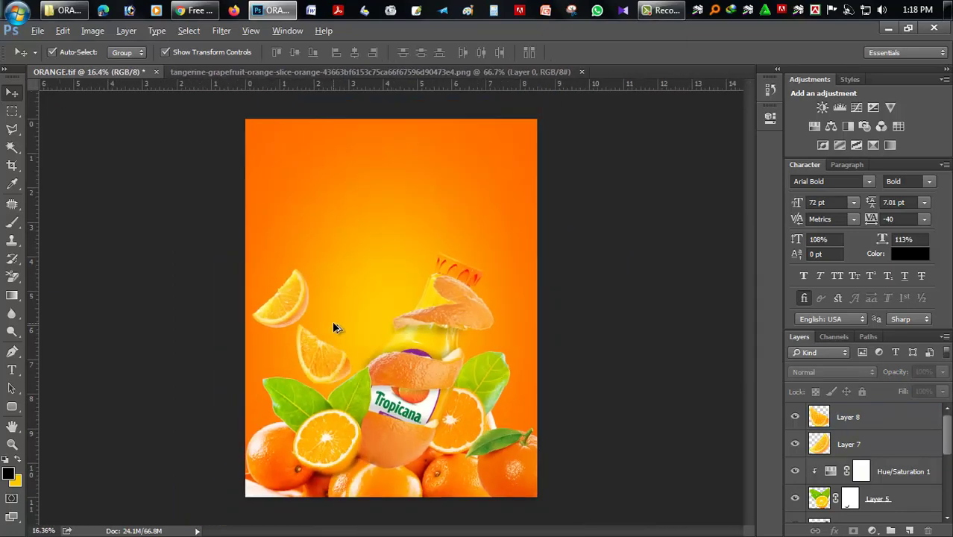
{"action": "scroll", "coordinate": [332, 319], "scroll_direction": "down", "scroll_amount": 1}
{"action": "scroll", "coordinate": [383, 329], "scroll_direction": "up", "scroll_amount": 1}
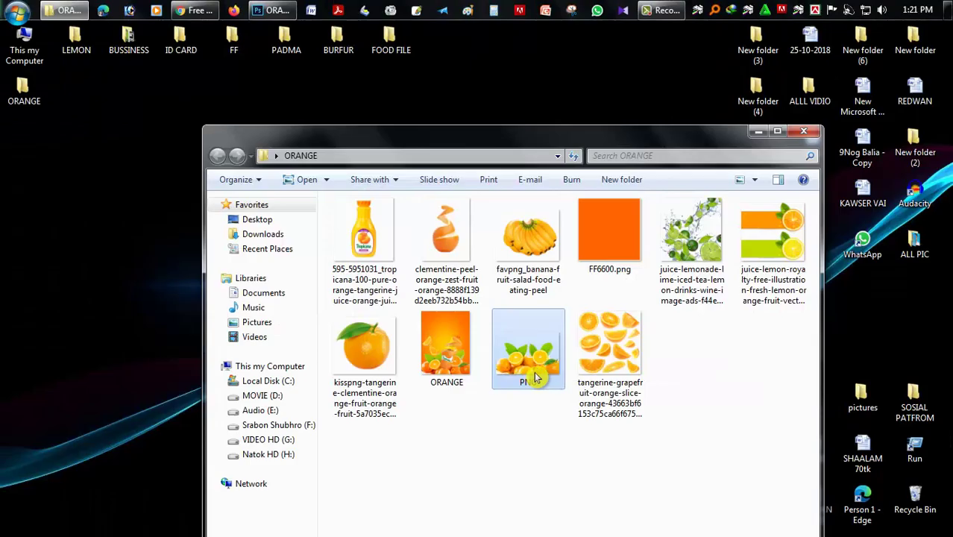
{"action": "left_click_drag", "start_coordinate": [535, 378], "coordinate": [398, 76]}
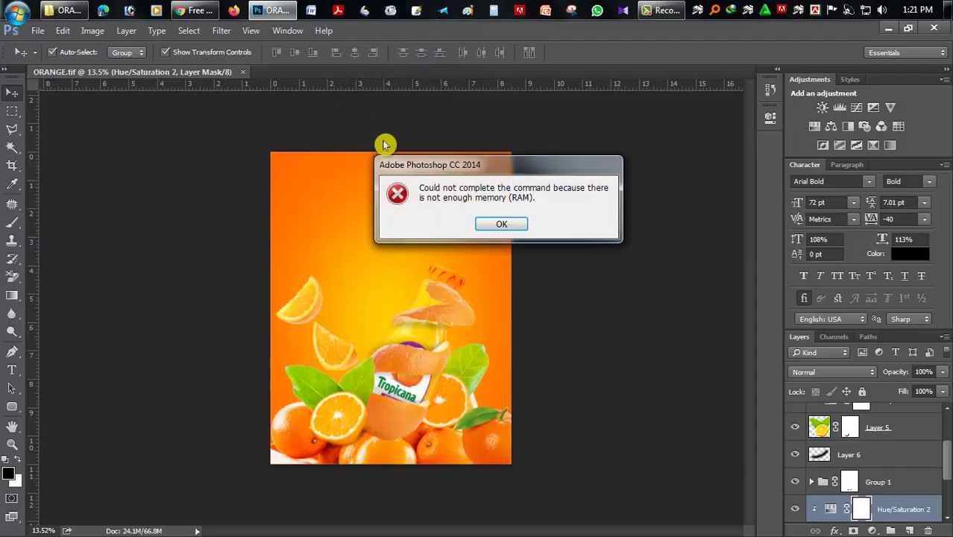
- Dismiss the not-enough-memory error, quit Photoshop, and relaunch it from its shortcut
{"action": "left_click", "coordinate": [506, 224]}
{"action": "mouse_move", "coordinate": [183, 75]}
{"action": "left_mouse_down"}
{"action": "mouse_move", "coordinate": [490, 199]}
{"action": "mouse_move", "coordinate": [408, 200]}
{"action": "left_mouse_up"}
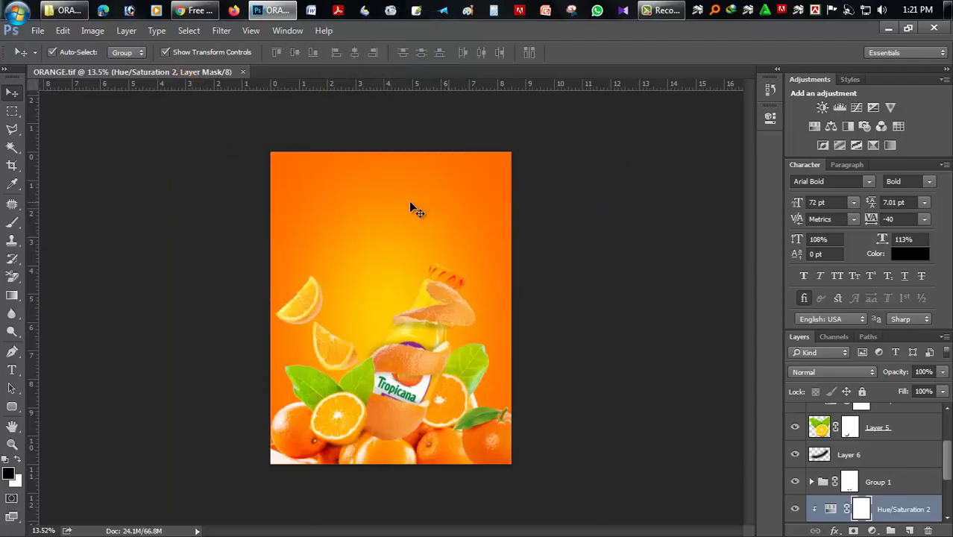
{"action": "left_click", "coordinate": [935, 28]}
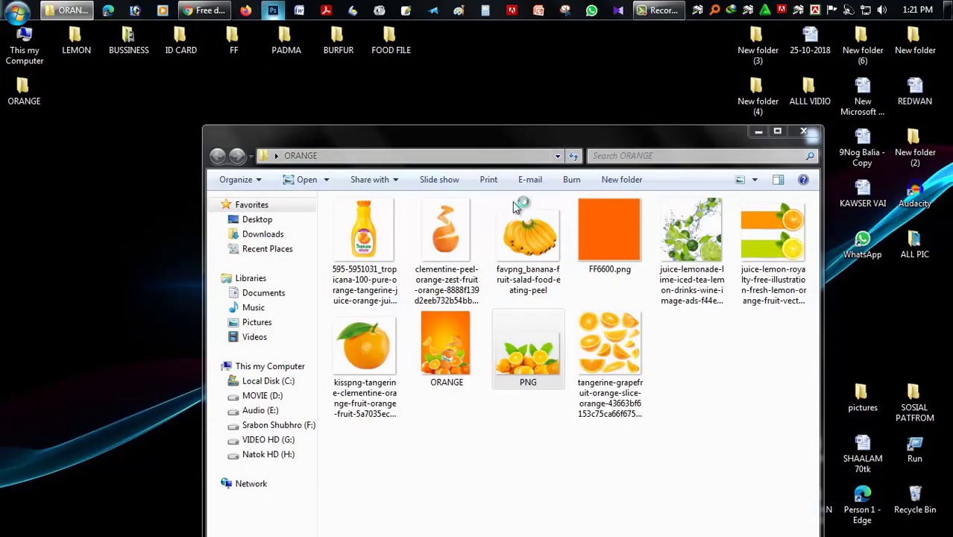
{"action": "double_click", "coordinate": [512, 217]}
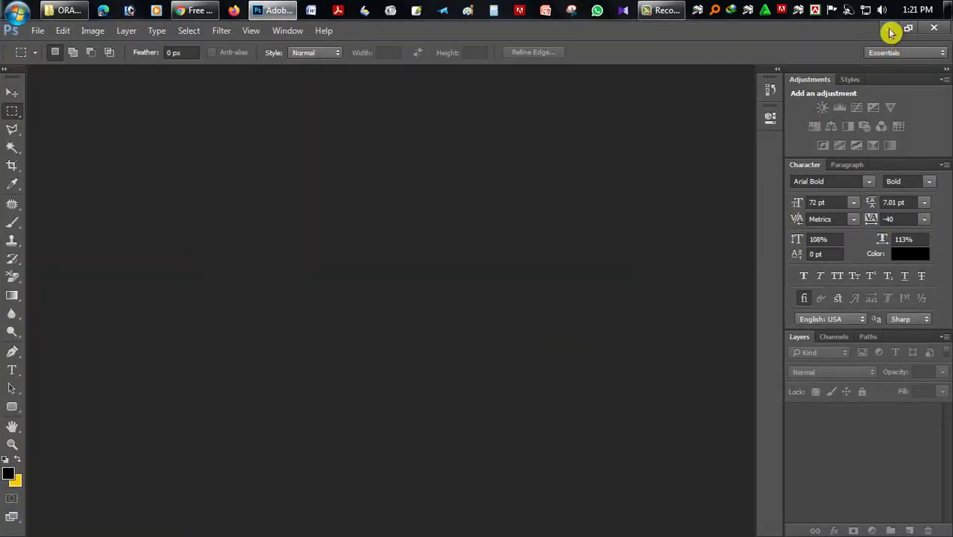
{"action": "left_click", "coordinate": [889, 29]}
- Reopen PNG.png and ORANGE.tif by dragging both from Explorer into Photoshop
{"action": "mouse_move", "coordinate": [528, 347]}
{"action": "left_mouse_down"}
{"action": "mouse_move", "coordinate": [339, 179]}
{"action": "mouse_move", "coordinate": [311, 207]}
{"action": "left_mouse_up"}
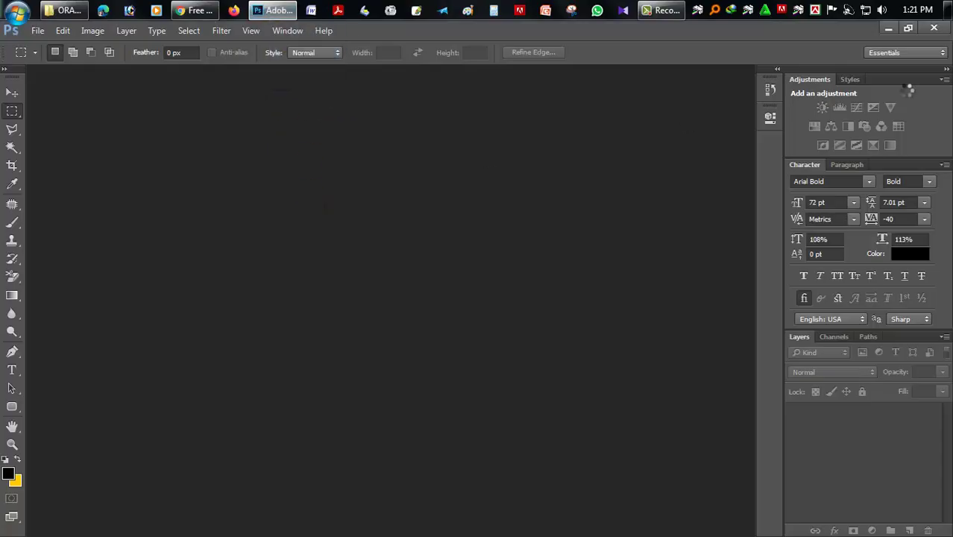
{"action": "left_click", "coordinate": [889, 29]}
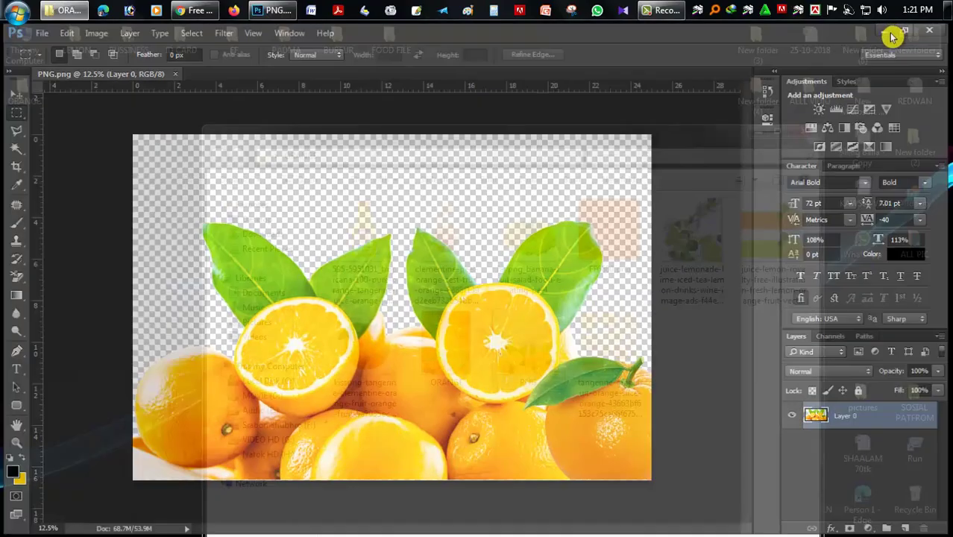
{"action": "mouse_move", "coordinate": [446, 346]}
{"action": "left_mouse_down"}
{"action": "mouse_move", "coordinate": [272, 4]}
{"action": "mouse_move", "coordinate": [372, 69]}
{"action": "left_mouse_up"}
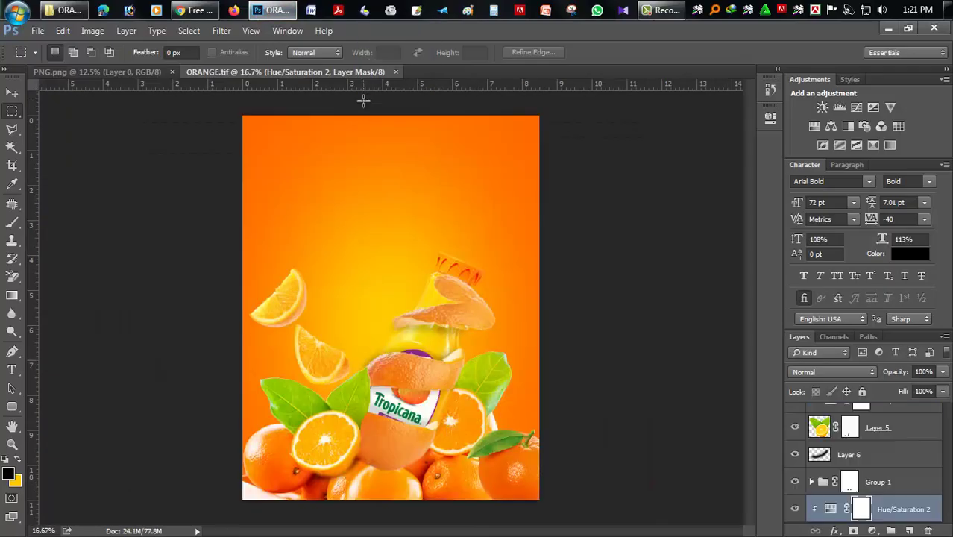
- Select Layer 8 in ORANGE.tif, then return to PNG.png with the Polygonal Lasso
{"action": "left_click", "coordinate": [142, 72]}
{"action": "left_click", "coordinate": [12, 92]}
{"action": "left_click", "coordinate": [290, 72]}
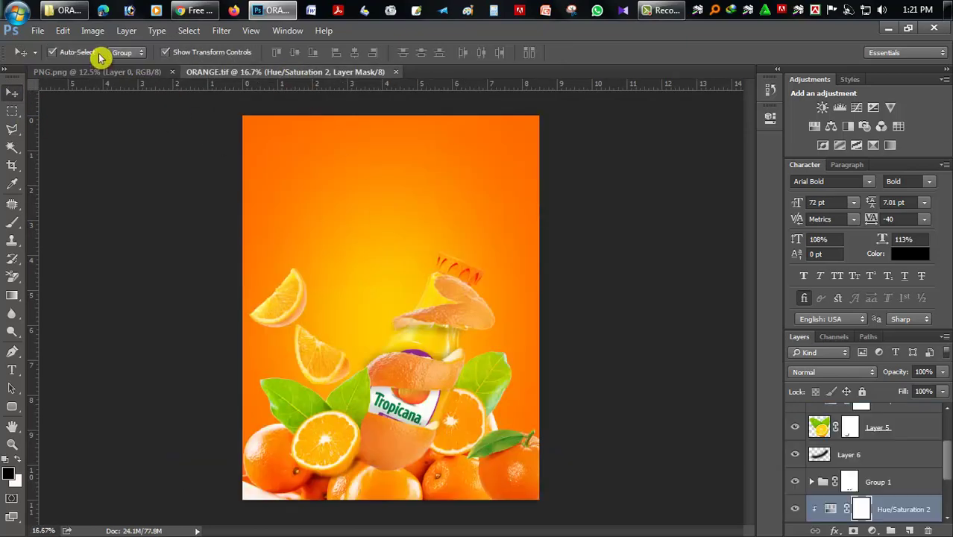
{"action": "scroll", "coordinate": [894, 463], "scroll_direction": "up", "scroll_amount": 3}
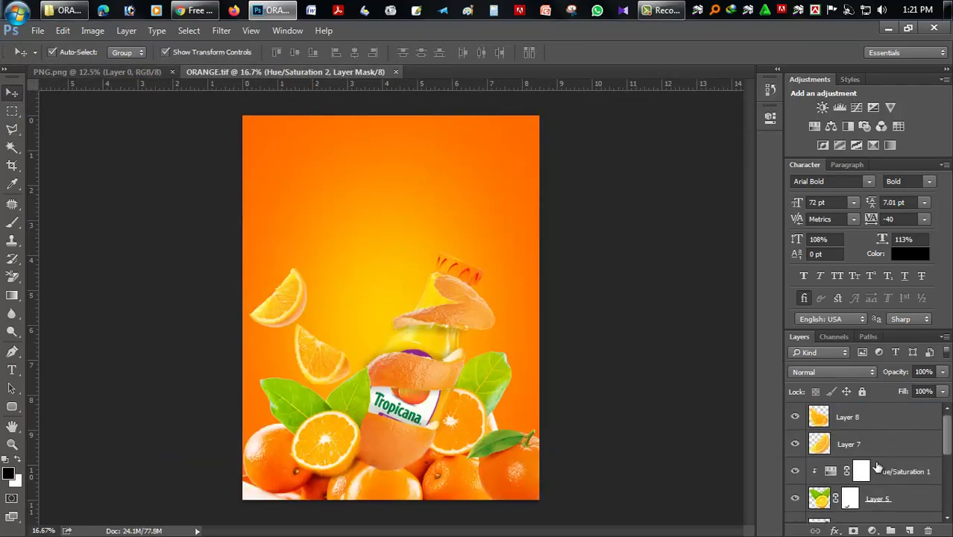
{"action": "left_click", "coordinate": [850, 415]}
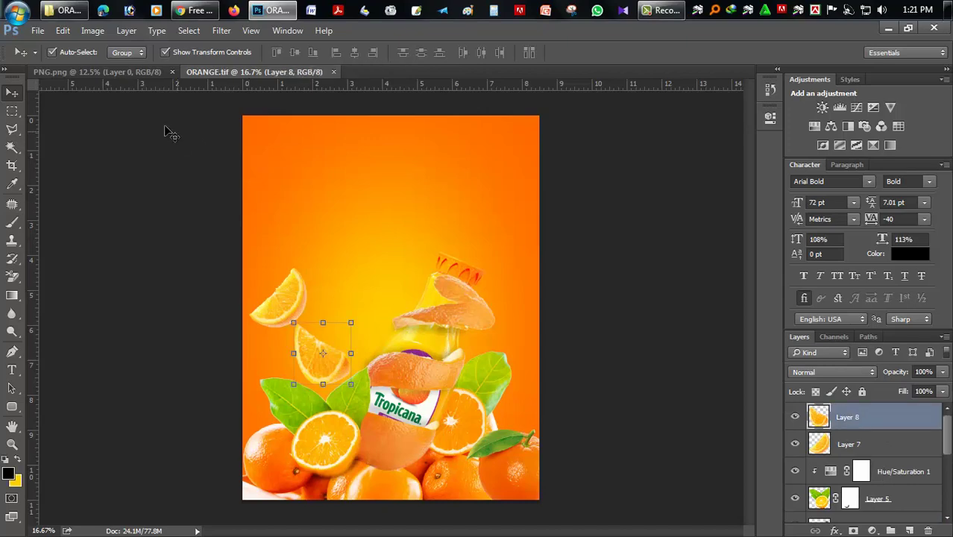
{"action": "left_click", "coordinate": [131, 72]}
{"action": "left_click", "coordinate": [12, 129]}
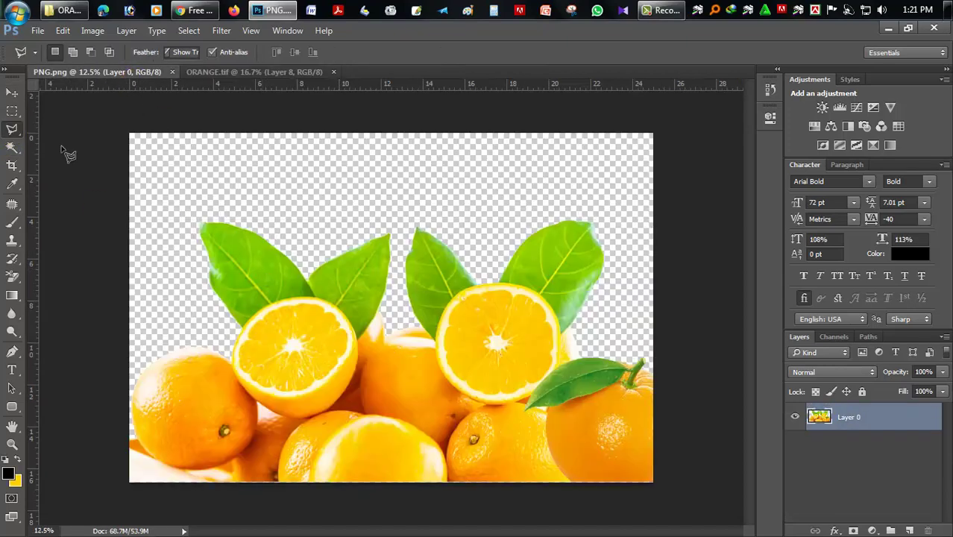
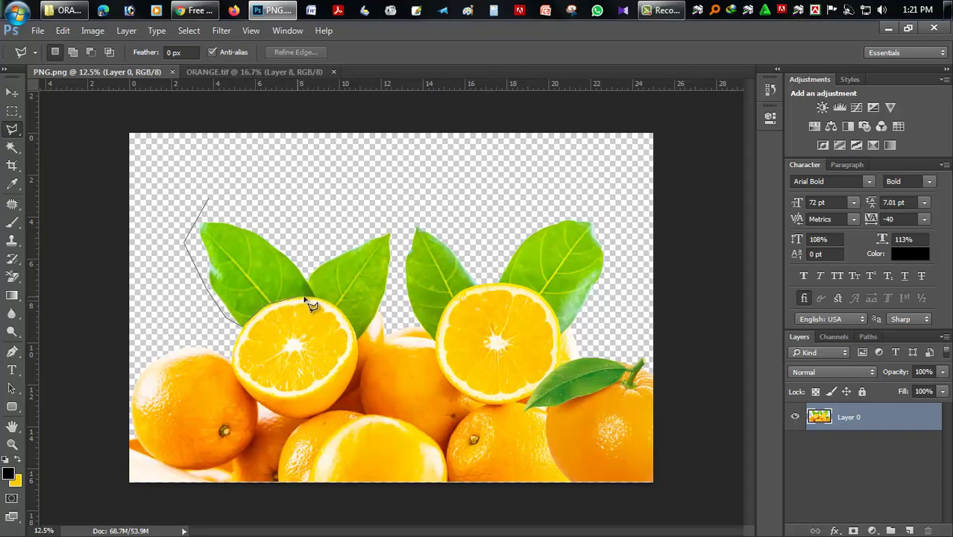
- Cut out the green leaf, bring it into the poster, rotate it and place it at the right edge
{"action": "left_click", "coordinate": [275, 218]}
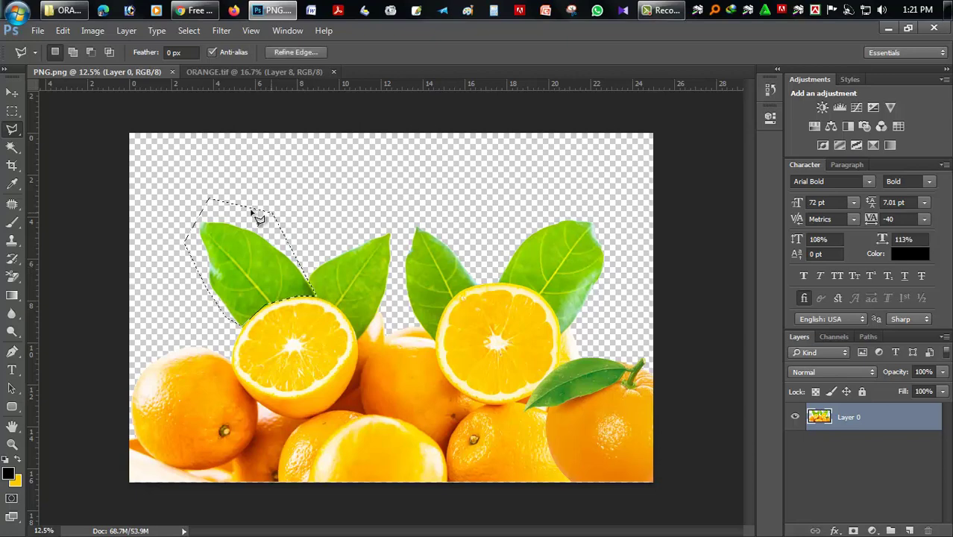
{"action": "left_click", "coordinate": [12, 93]}
{"action": "mouse_move", "coordinate": [256, 275]}
{"action": "left_mouse_down"}
{"action": "mouse_move", "coordinate": [248, 293]}
{"action": "mouse_move", "coordinate": [165, 83]}
{"action": "mouse_move", "coordinate": [370, 270]}
{"action": "left_mouse_up"}
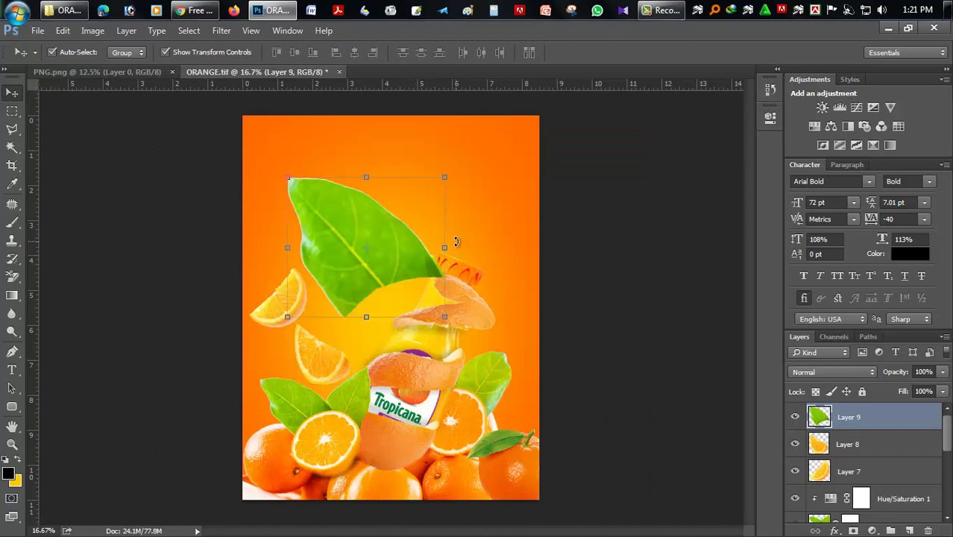
{"action": "left_click_drag", "start_coordinate": [468, 249], "coordinate": [485, 171]}
{"action": "key", "text": "Return"}
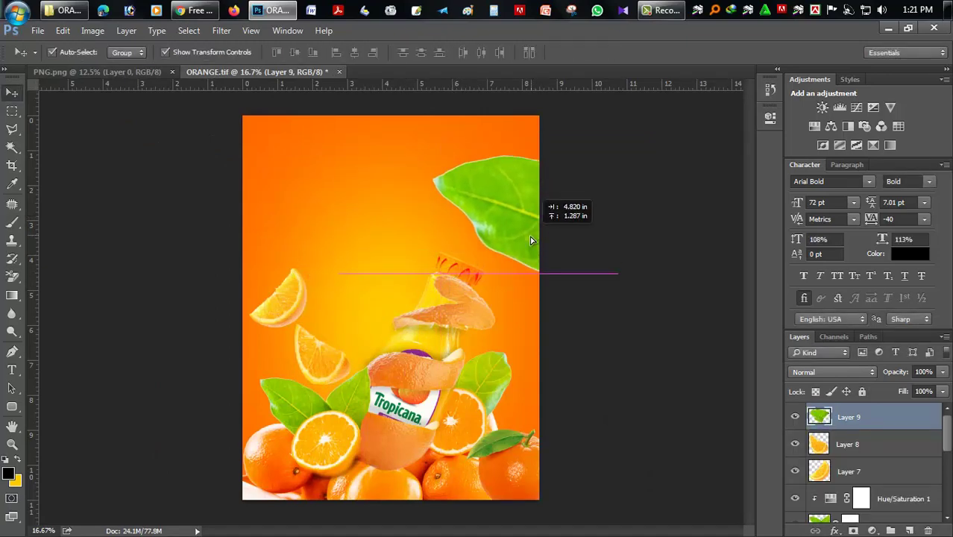
{"action": "left_click_drag", "start_coordinate": [367, 276], "coordinate": [531, 246]}
- Shrink the leaf to about 60%, tilt it further above the bottle, and save the poster
{"action": "key", "text": "ctrl+t"}
{"action": "left_click_drag", "start_coordinate": [613, 171], "coordinate": [586, 186]}
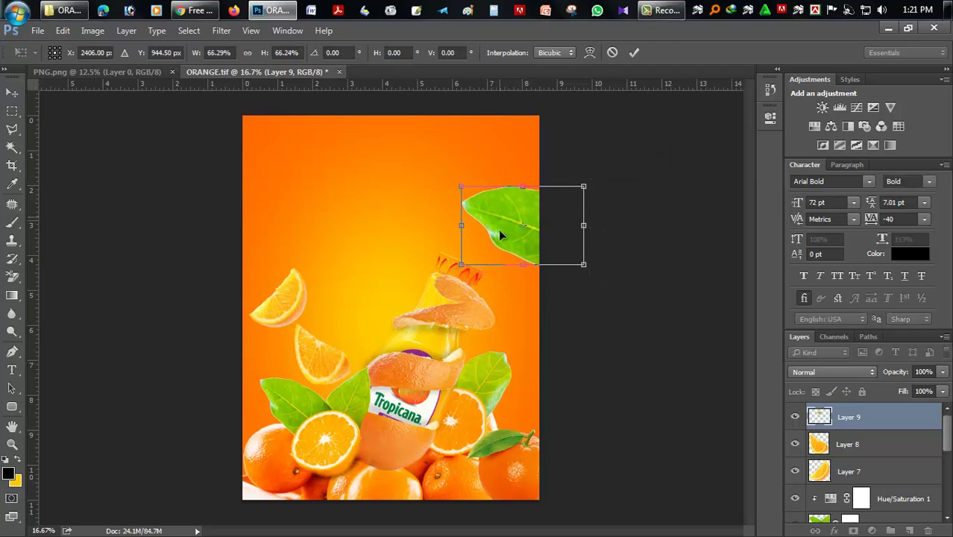
{"action": "left_click_drag", "start_coordinate": [599, 269], "coordinate": [583, 213]}
{"action": "left_click_drag", "start_coordinate": [497, 264], "coordinate": [515, 314]}
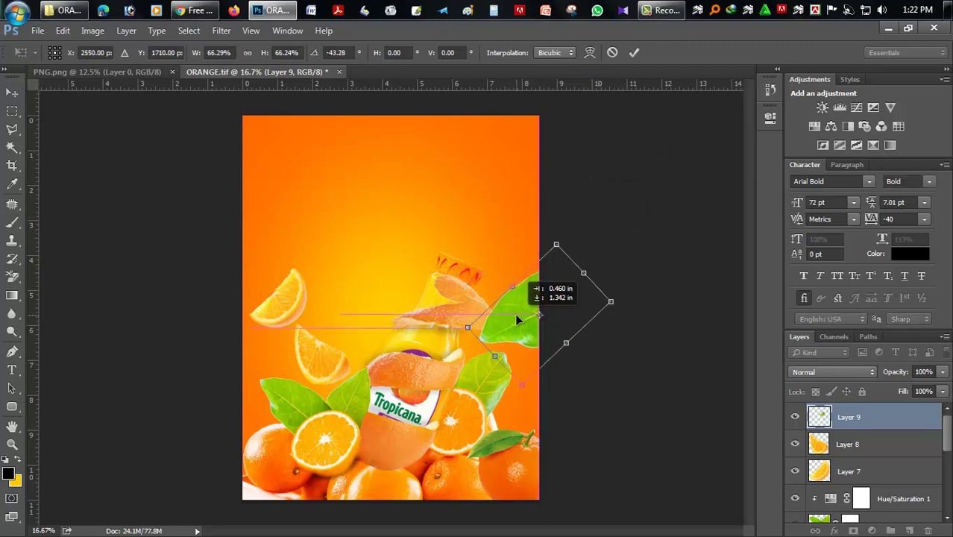
{"action": "left_click_drag", "start_coordinate": [611, 304], "coordinate": [603, 302]}
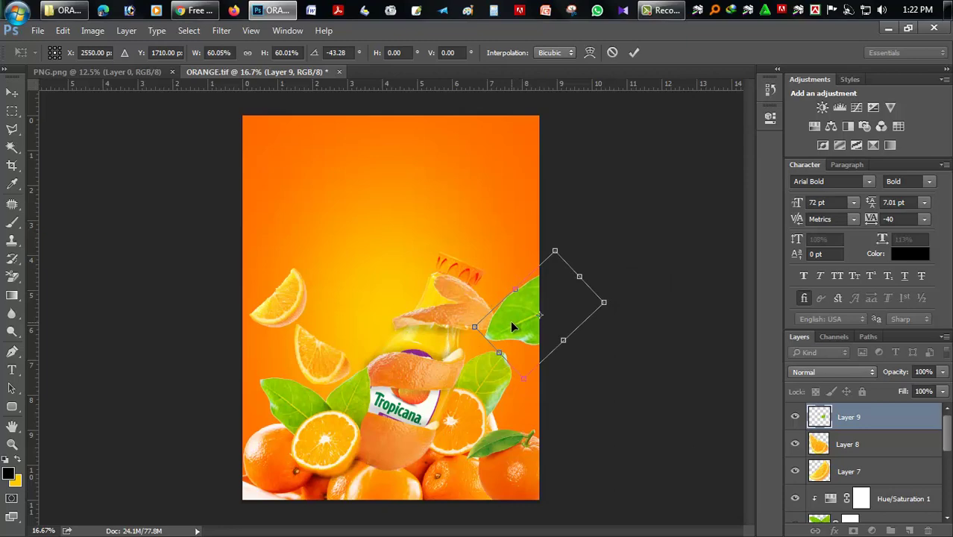
{"action": "key", "text": "Return"}
{"action": "left_click_drag", "start_coordinate": [512, 321], "coordinate": [511, 246]}
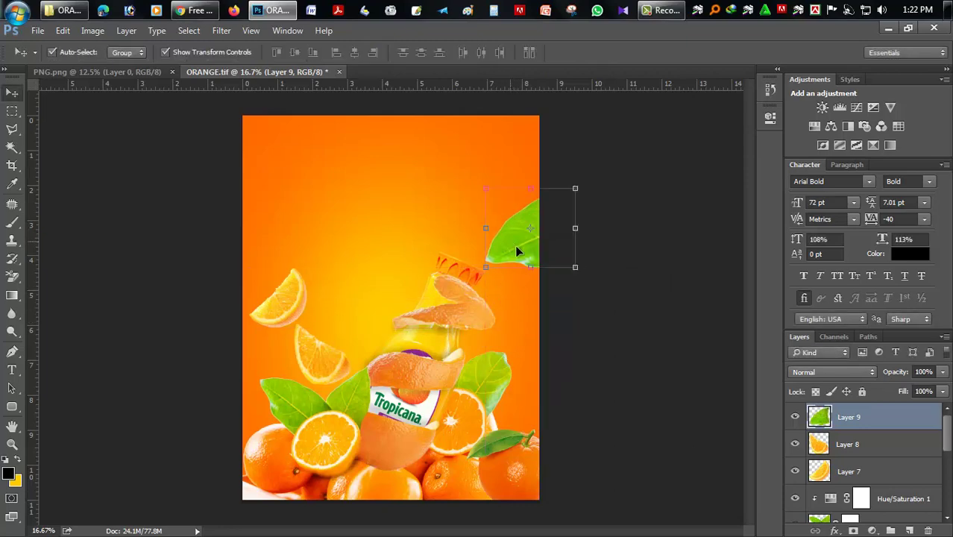
{"action": "key", "text": "ctrl+s"}
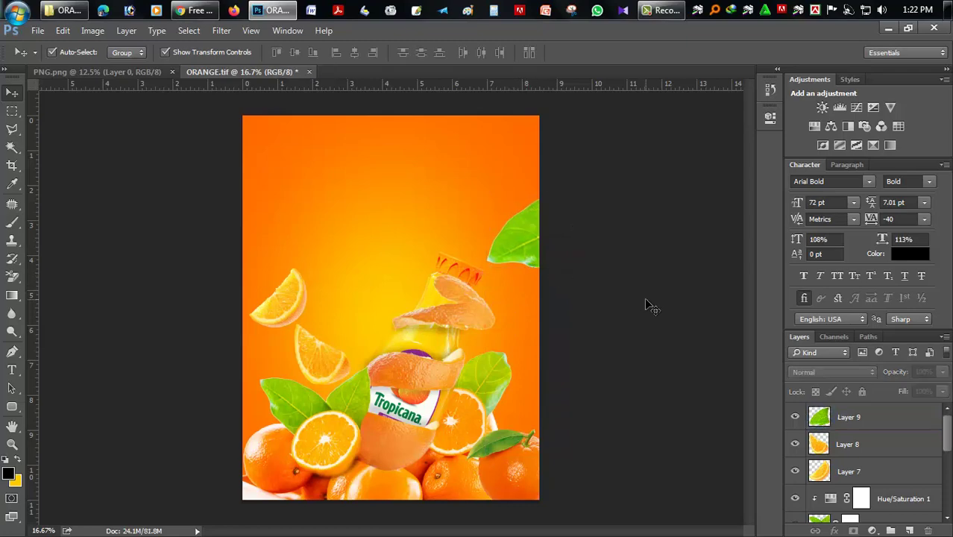
- Merge Layer 1 into the Background layer
{"action": "scroll", "coordinate": [415, 353], "scroll_direction": "down", "scroll_amount": 1}
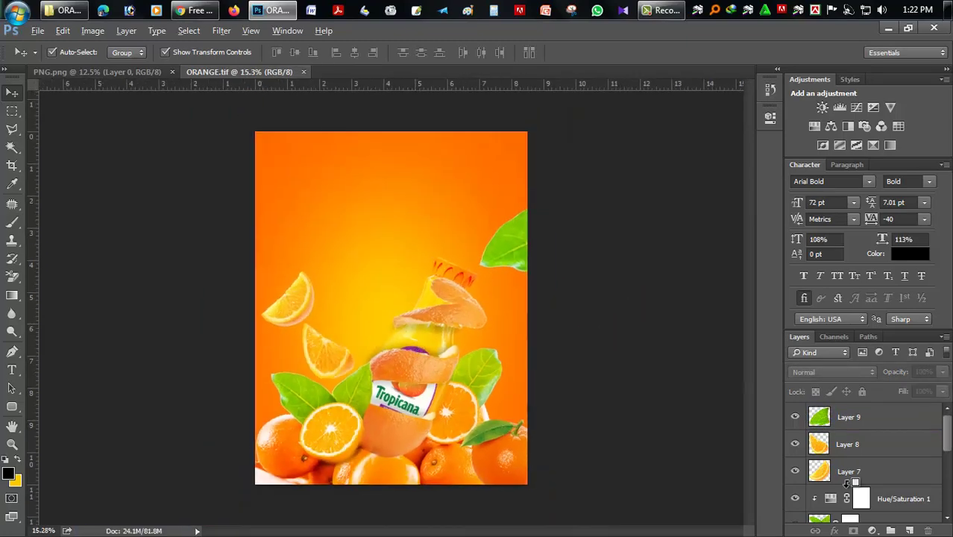
{"action": "scroll", "coordinate": [853, 477], "scroll_direction": "down", "scroll_amount": 5}
{"action": "left_click", "coordinate": [855, 489]}
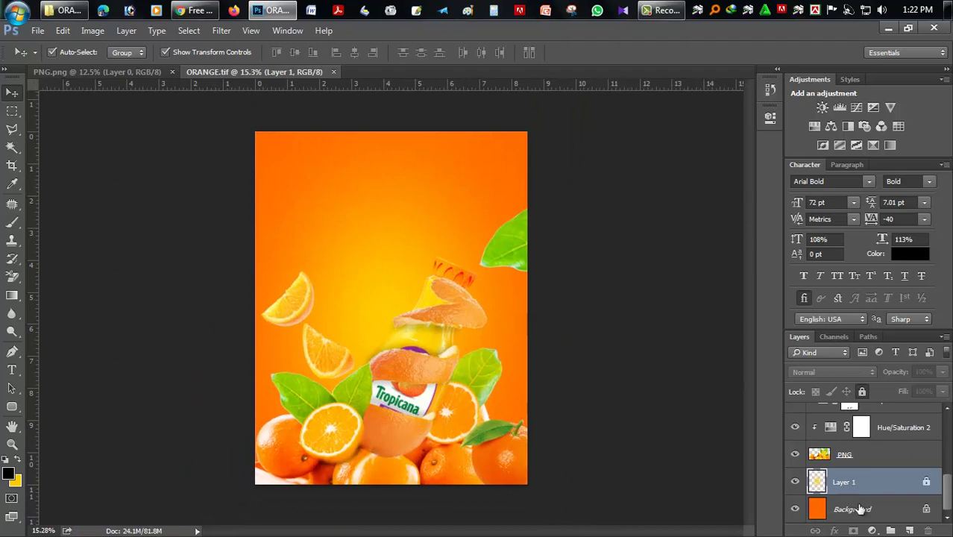
{"action": "left_click", "coordinate": [860, 508]}
{"action": "left_click", "coordinate": [857, 485], "text": "shift"}
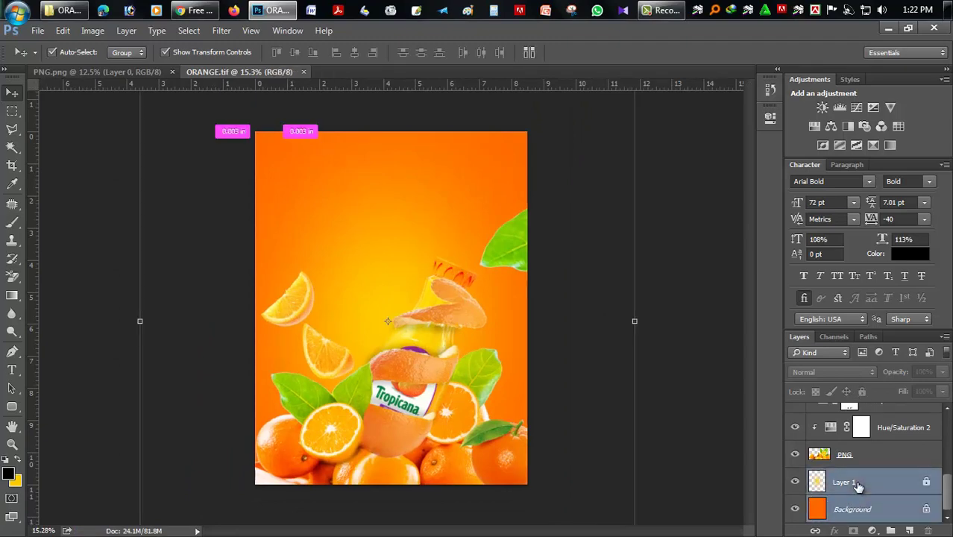
{"action": "key", "text": "ctrl+e"}
- Add a clipped Hue/Saturation adjustment with Hue -9 to redden the background
{"action": "right_click", "coordinate": [854, 509]}
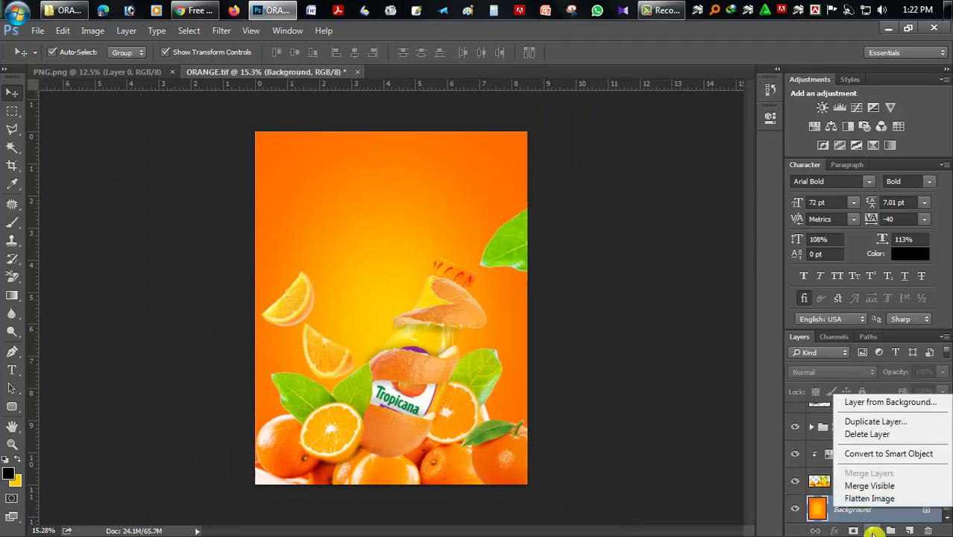
{"action": "left_click", "coordinate": [871, 530]}
{"action": "left_click", "coordinate": [872, 530]}
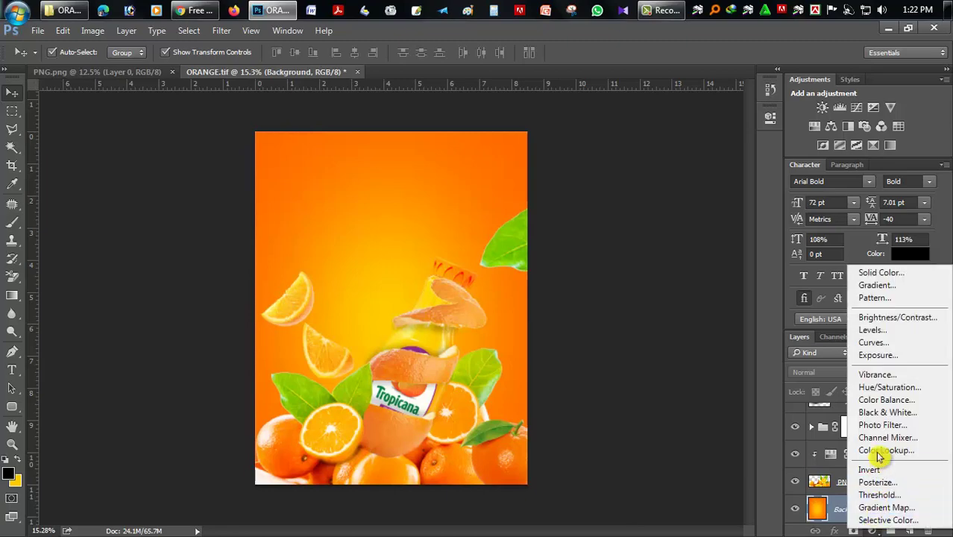
{"action": "left_click", "coordinate": [883, 387]}
{"action": "left_click", "coordinate": [648, 348]}
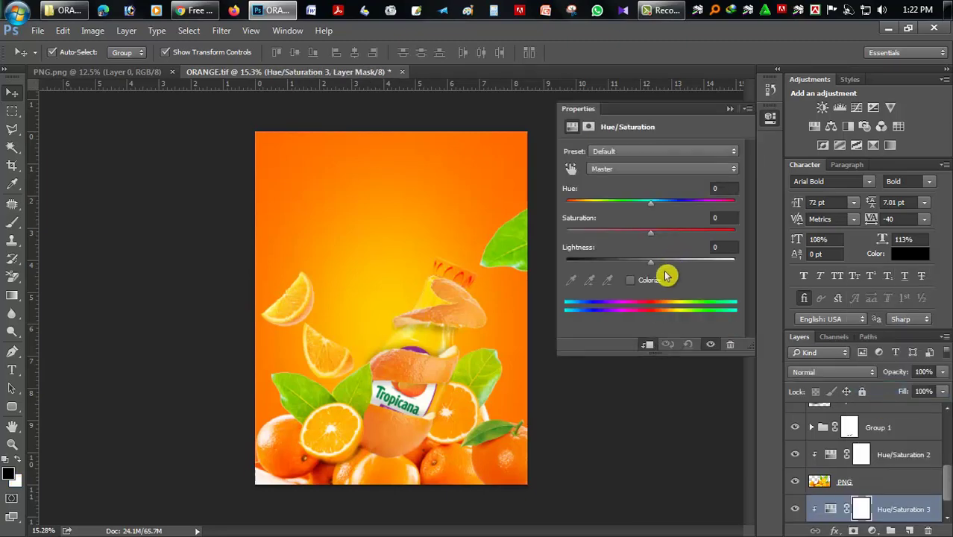
{"action": "left_click_drag", "start_coordinate": [651, 207], "coordinate": [644, 207]}
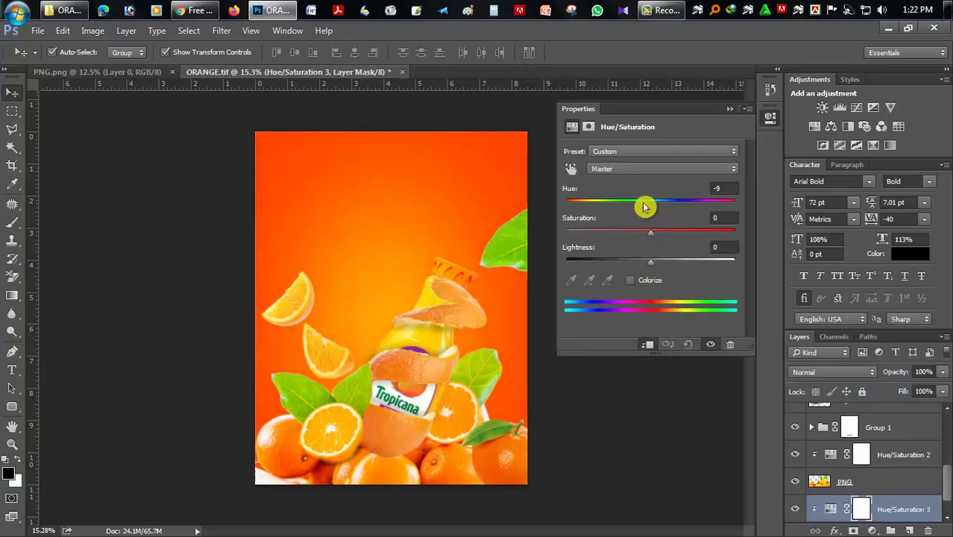
{"action": "left_click", "coordinate": [730, 110]}
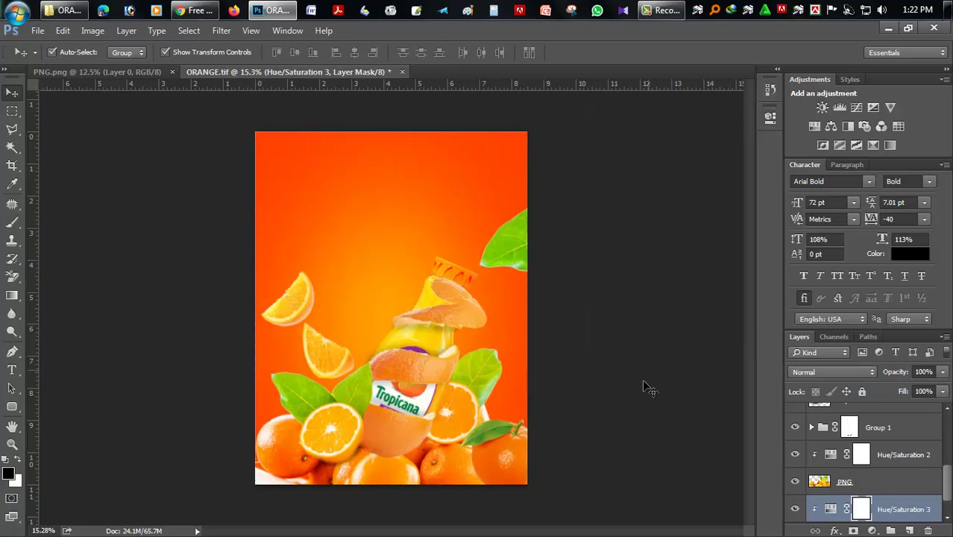
- Open the juice-lemon banner PNG from the ORANGE folder in Photoshop
{"action": "scroll", "coordinate": [429, 357], "scroll_direction": "up", "scroll_amount": 1}
{"action": "scroll", "coordinate": [426, 357], "scroll_direction": "up", "scroll_amount": 2}
{"action": "scroll", "coordinate": [425, 365], "scroll_direction": "down", "scroll_amount": 2}
{"action": "scroll", "coordinate": [424, 372], "scroll_direction": "down", "scroll_amount": 1}
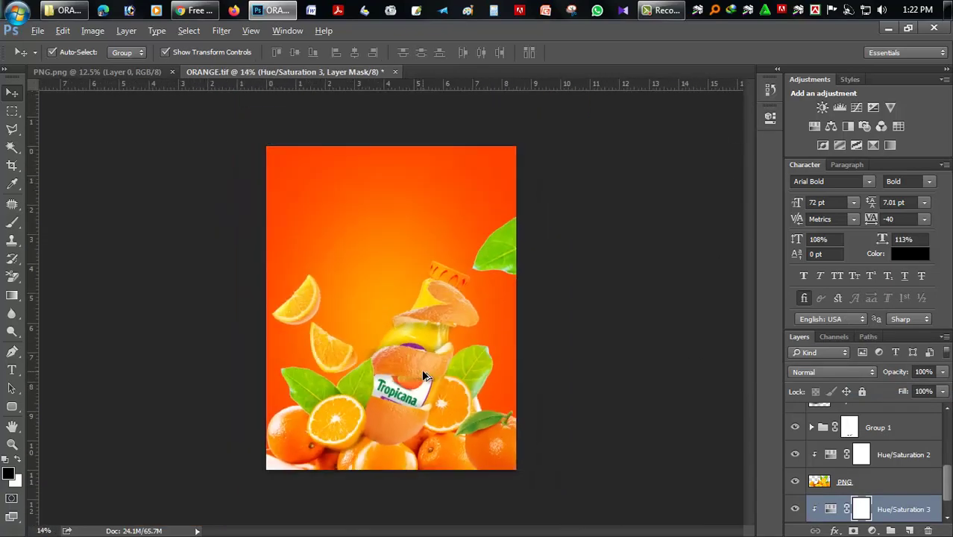
{"action": "scroll", "coordinate": [423, 375], "scroll_direction": "up", "scroll_amount": 1}
{"action": "scroll", "coordinate": [419, 361], "scroll_direction": "down", "scroll_amount": 1}
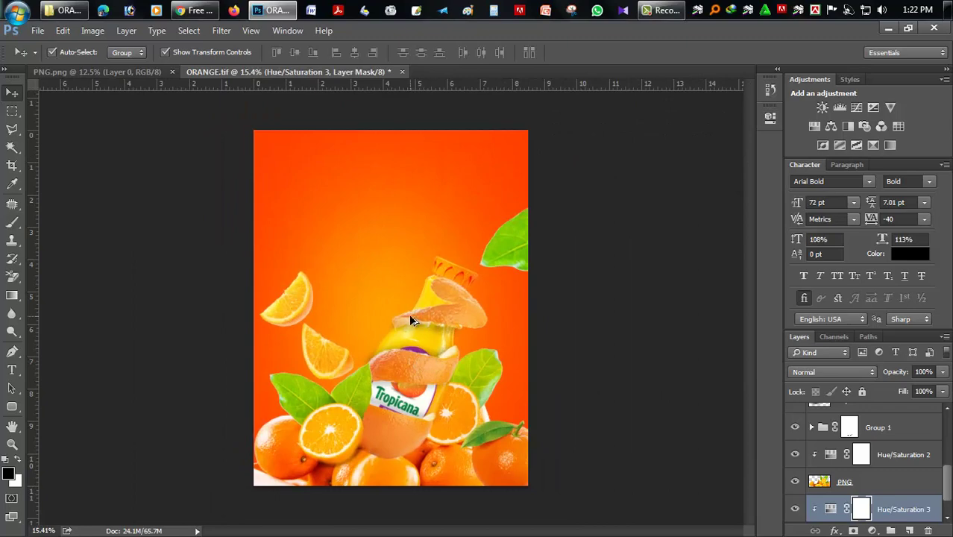
{"action": "scroll", "coordinate": [411, 313], "scroll_direction": "up", "scroll_amount": 2}
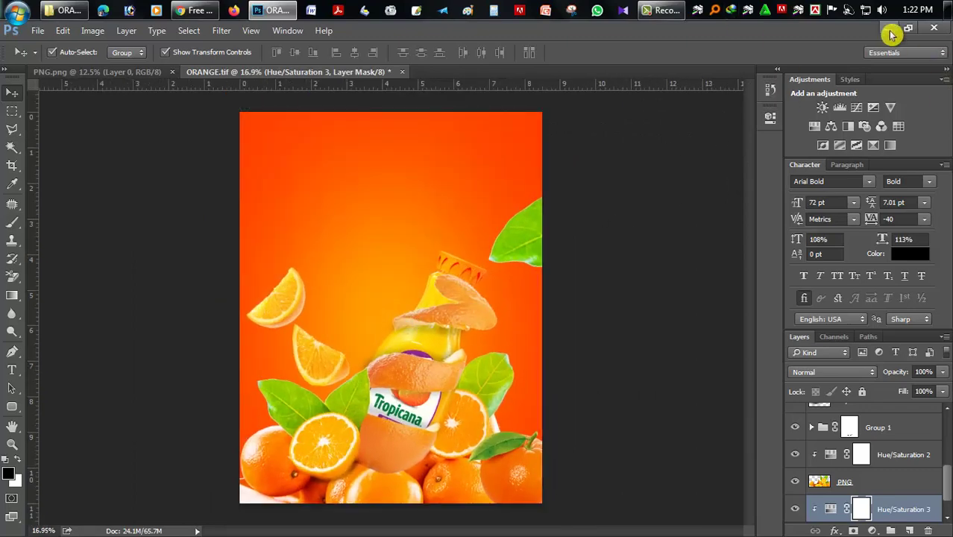
{"action": "left_click", "coordinate": [888, 28]}
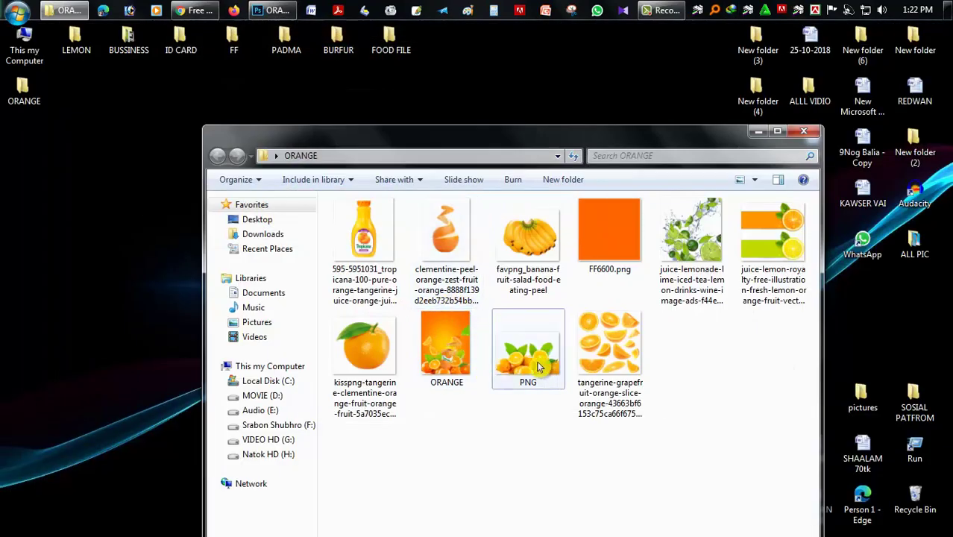
{"action": "left_click", "coordinate": [774, 270]}
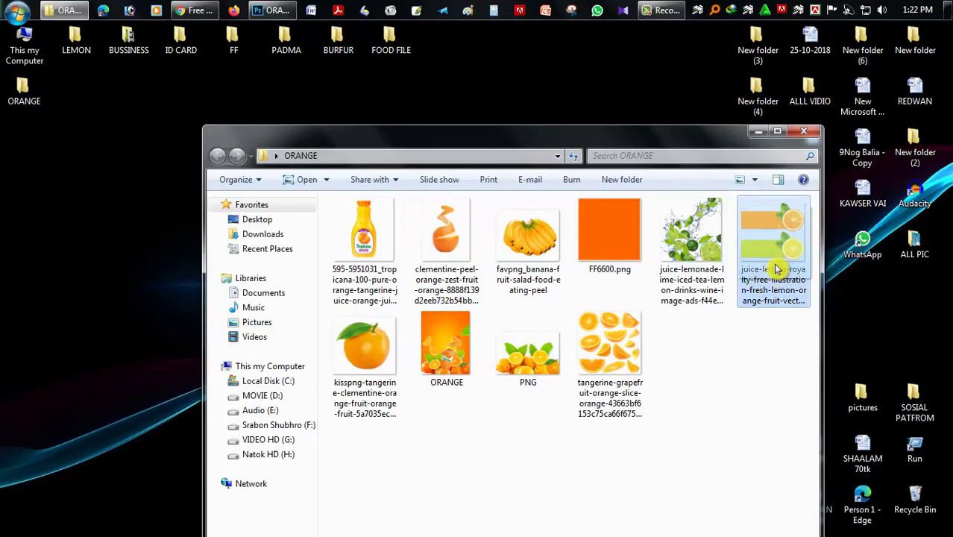
{"action": "mouse_move", "coordinate": [774, 270]}
{"action": "left_mouse_down"}
{"action": "mouse_move", "coordinate": [433, 90]}
{"action": "mouse_move", "coordinate": [427, 70]}
{"action": "left_mouse_up"}
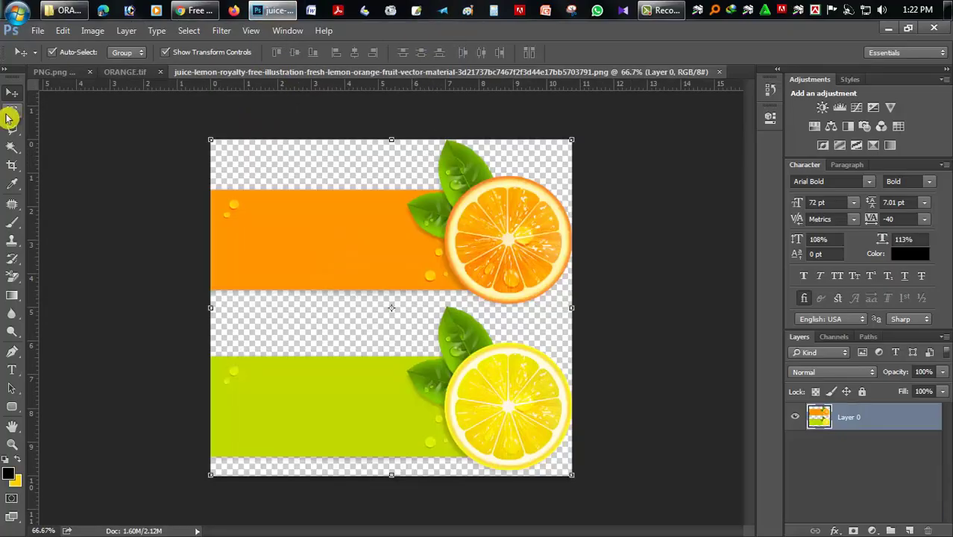
- Copy the top orange banner half into the poster, enlarged to about 270% at the top
{"action": "left_click", "coordinate": [9, 116]}
{"action": "left_click_drag", "start_coordinate": [210, 133], "coordinate": [660, 306]}
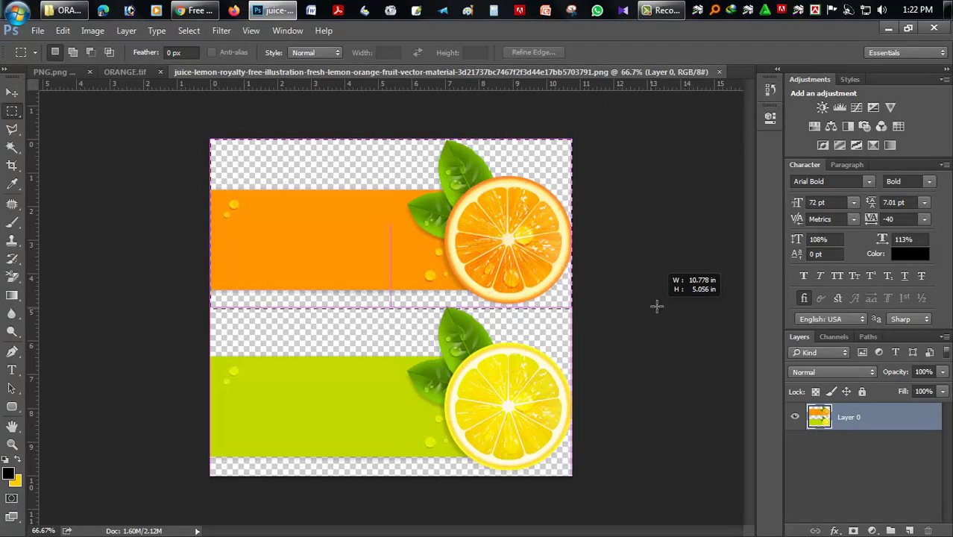
{"action": "left_click", "coordinate": [12, 91]}
{"action": "left_click_drag", "start_coordinate": [400, 221], "coordinate": [346, 213]}
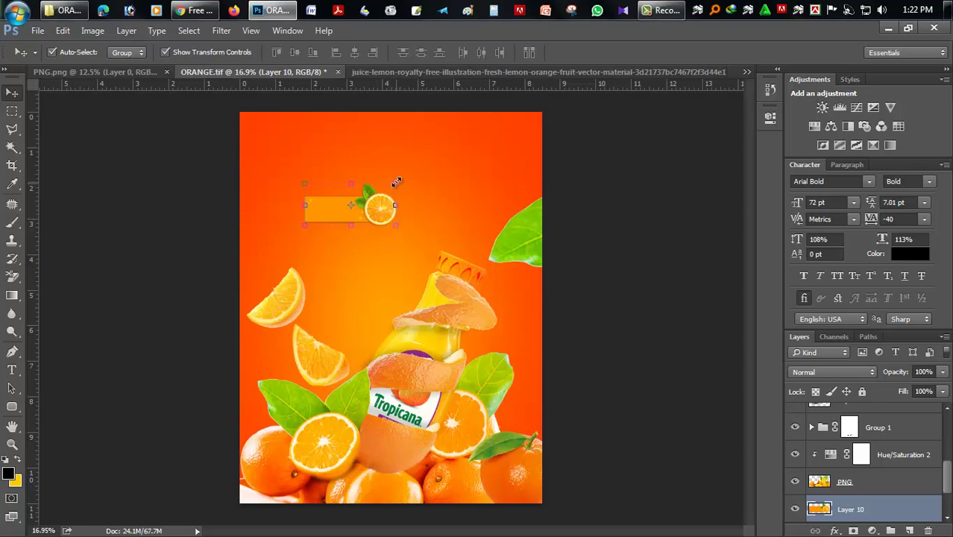
{"action": "left_click_drag", "start_coordinate": [396, 182], "coordinate": [472, 152]}
{"action": "mouse_move", "coordinate": [447, 212]}
{"action": "left_mouse_down"}
{"action": "mouse_move", "coordinate": [506, 176]}
{"action": "mouse_move", "coordinate": [520, 194]}
{"action": "left_mouse_up"}
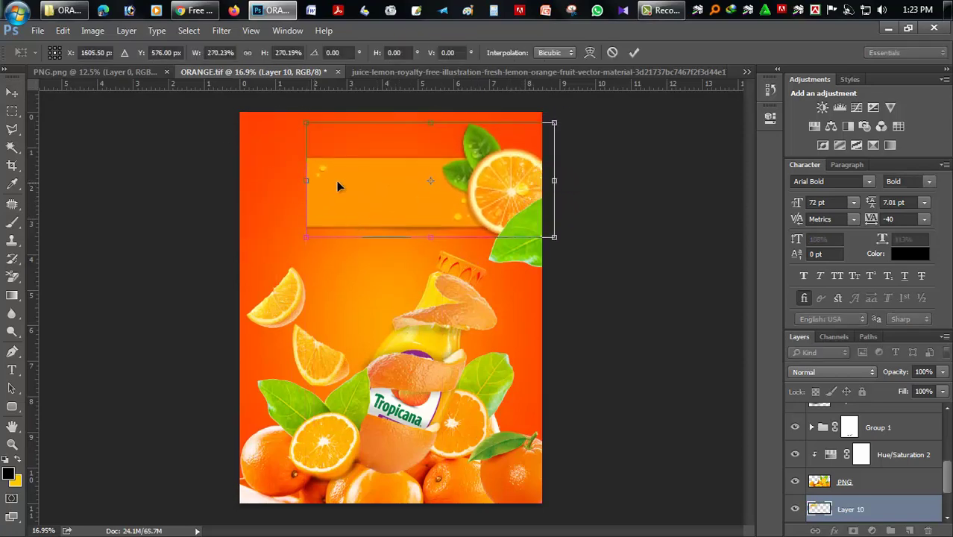
- Stretch the banner to about 434% width, aligned with the poster edges, and raise it slightly
{"action": "left_click_drag", "start_coordinate": [306, 183], "coordinate": [246, 185]}
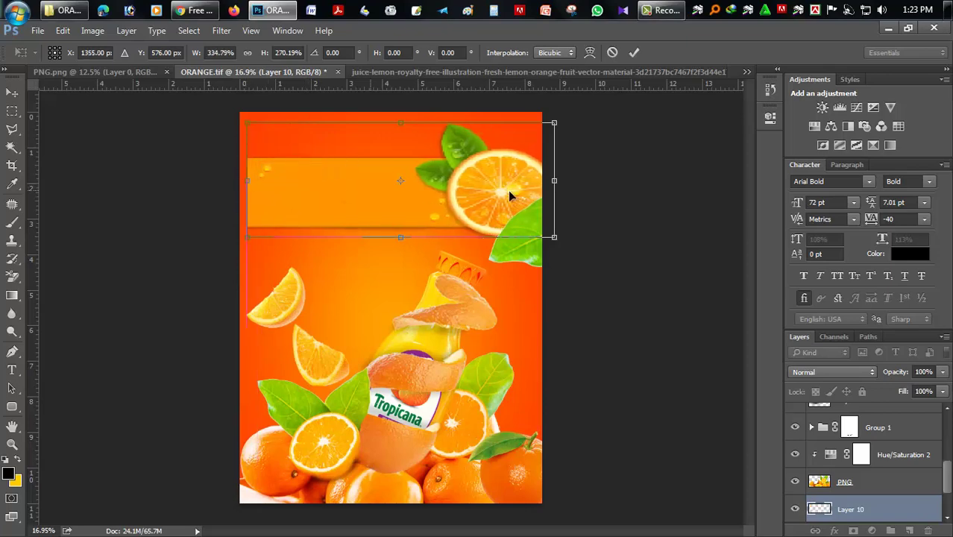
{"action": "left_click_drag", "start_coordinate": [559, 188], "coordinate": [650, 190]}
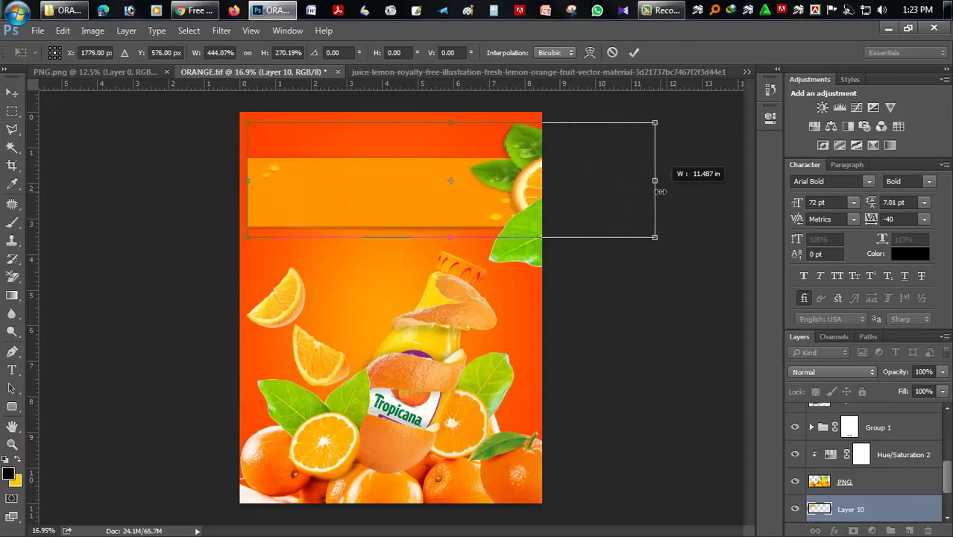
{"action": "left_click_drag", "start_coordinate": [285, 200], "coordinate": [279, 200]}
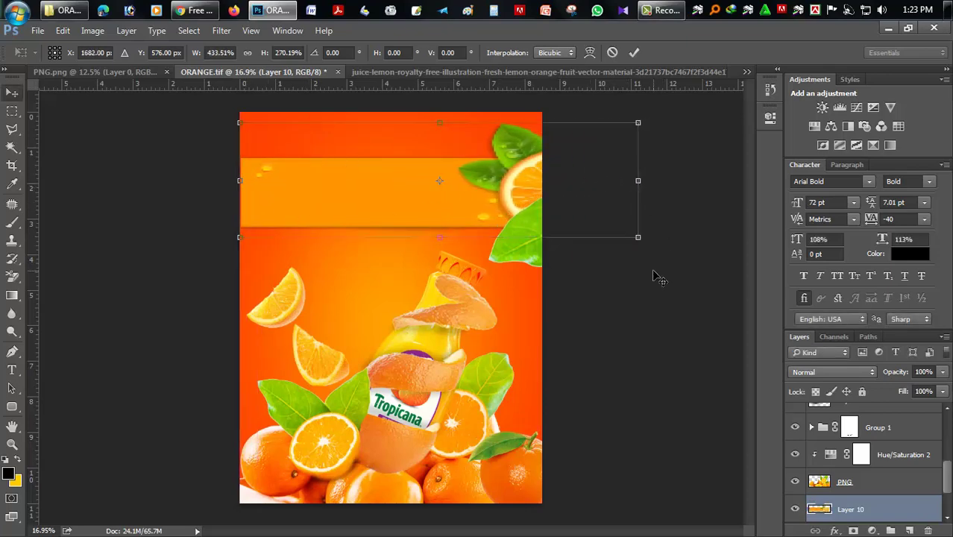
{"action": "key", "text": "Return"}
{"action": "left_click_drag", "start_coordinate": [404, 205], "coordinate": [404, 188]}
- Adjust the view and start a text line on the banner with the Type tool
{"action": "scroll", "coordinate": [329, 246], "scroll_direction": "up", "scroll_amount": 3}
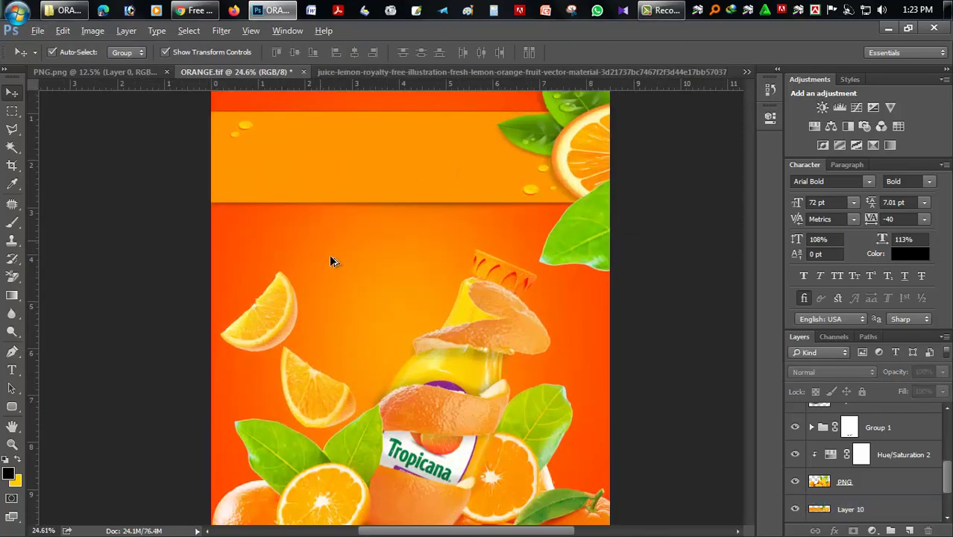
{"action": "scroll", "coordinate": [350, 246], "scroll_direction": "up", "scroll_amount": 1}
{"action": "scroll", "coordinate": [381, 254], "scroll_direction": "up", "scroll_amount": 1}
{"action": "scroll", "coordinate": [403, 268], "scroll_direction": "up", "scroll_amount": 1}
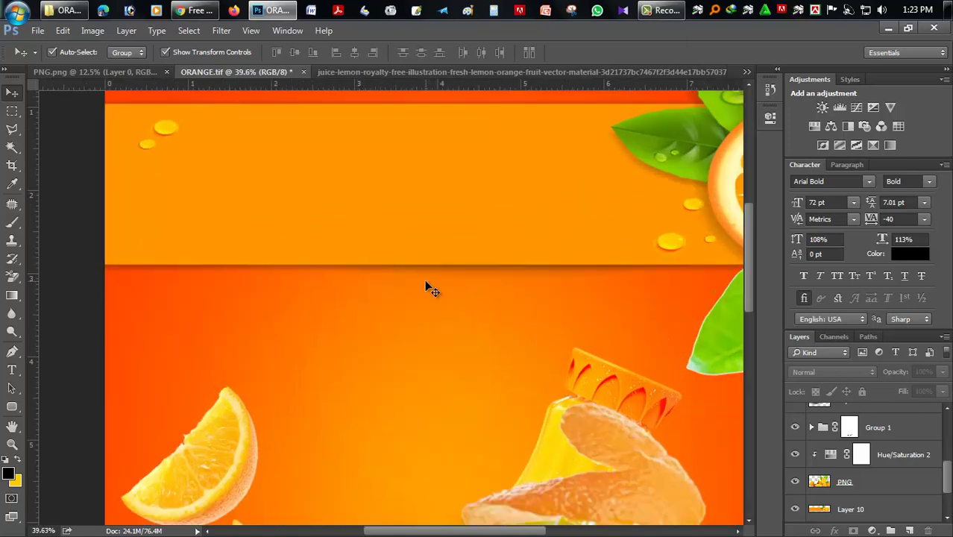
{"action": "scroll", "coordinate": [428, 287], "scroll_direction": "up", "scroll_amount": 1}
{"action": "scroll", "coordinate": [430, 290], "scroll_direction": "down", "scroll_amount": 2}
{"action": "scroll", "coordinate": [424, 279], "scroll_direction": "down", "scroll_amount": 2}
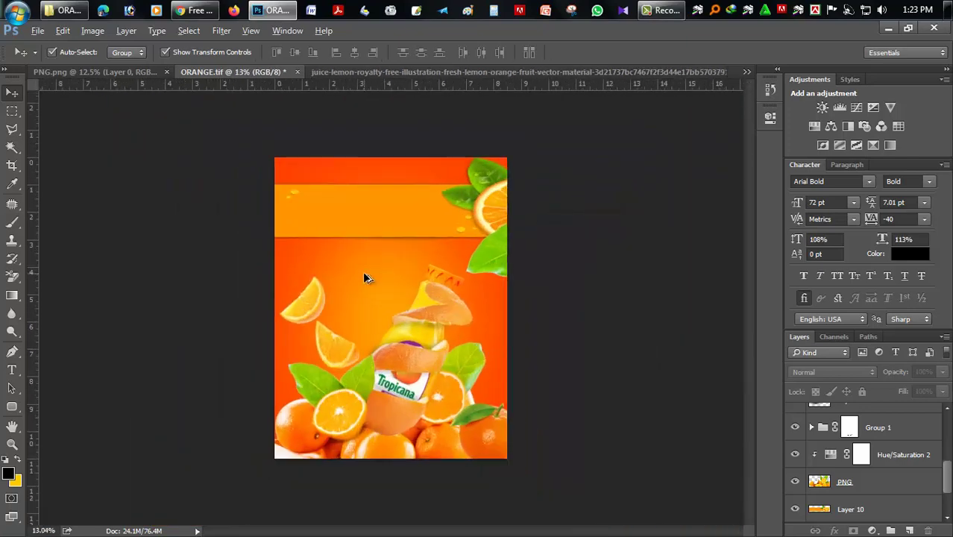
{"action": "scroll", "coordinate": [363, 270], "scroll_direction": "up", "scroll_amount": 1}
{"action": "scroll", "coordinate": [363, 276], "scroll_direction": "up", "scroll_amount": 1}
{"action": "scroll", "coordinate": [366, 275], "scroll_direction": "up", "scroll_amount": 1}
{"action": "scroll", "coordinate": [372, 276], "scroll_direction": "up", "scroll_amount": 1}
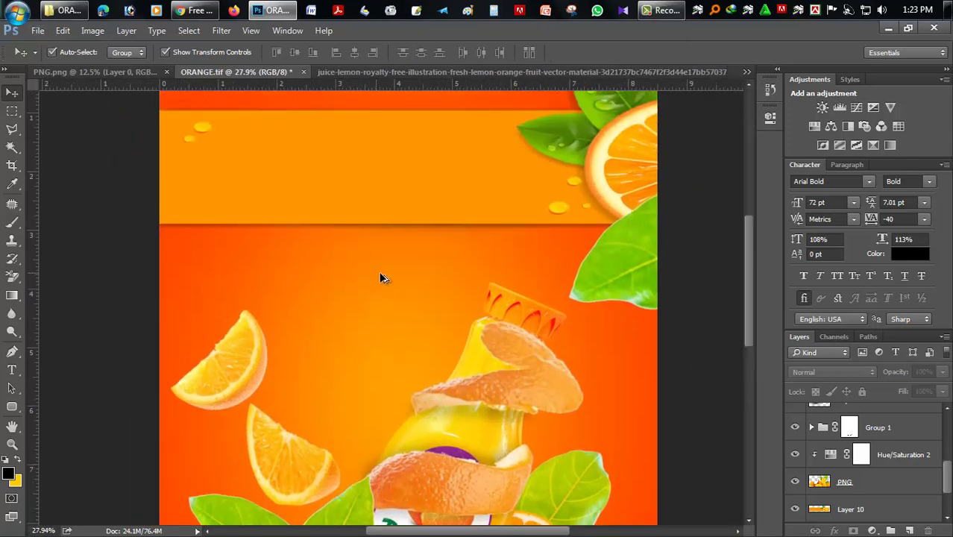
{"action": "scroll", "coordinate": [382, 277], "scroll_direction": "up", "scroll_amount": 1}
{"action": "scroll", "coordinate": [382, 280], "scroll_direction": "up", "scroll_amount": 3}
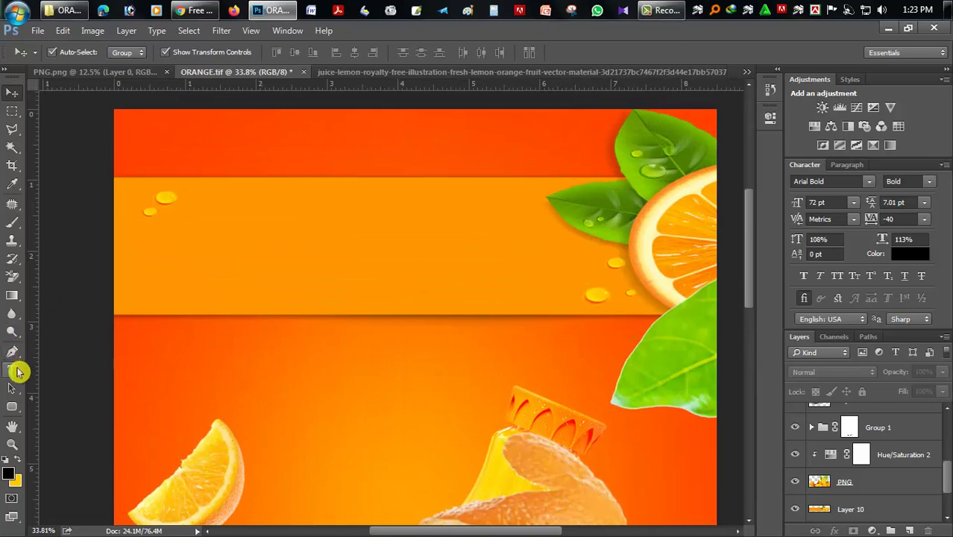
{"action": "left_click", "coordinate": [12, 370]}
{"action": "left_click", "coordinate": [230, 252]}
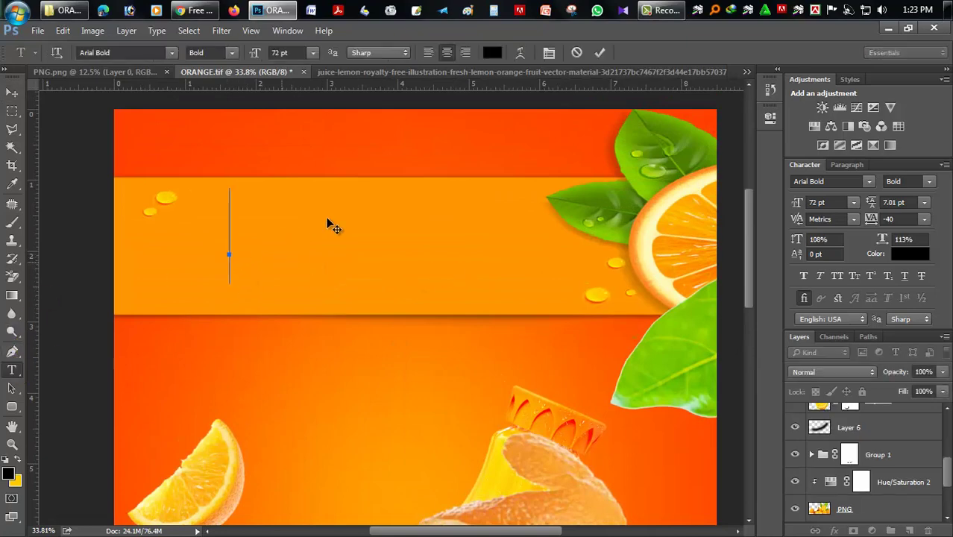
- Type ORANGE in 72 pt black Arial Bold and centre it on the banner
{"action": "type", "text": "U"}
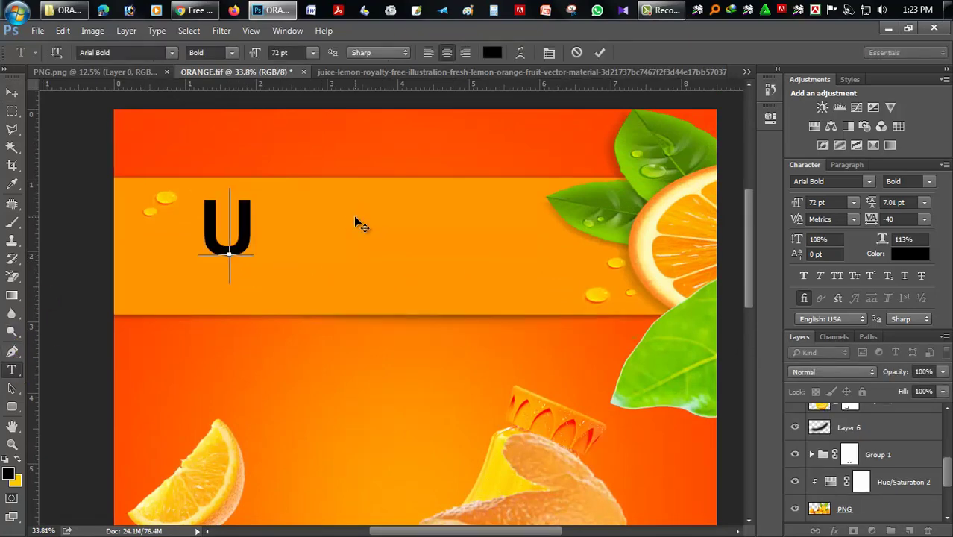
{"action": "key", "text": "BackSpace"}
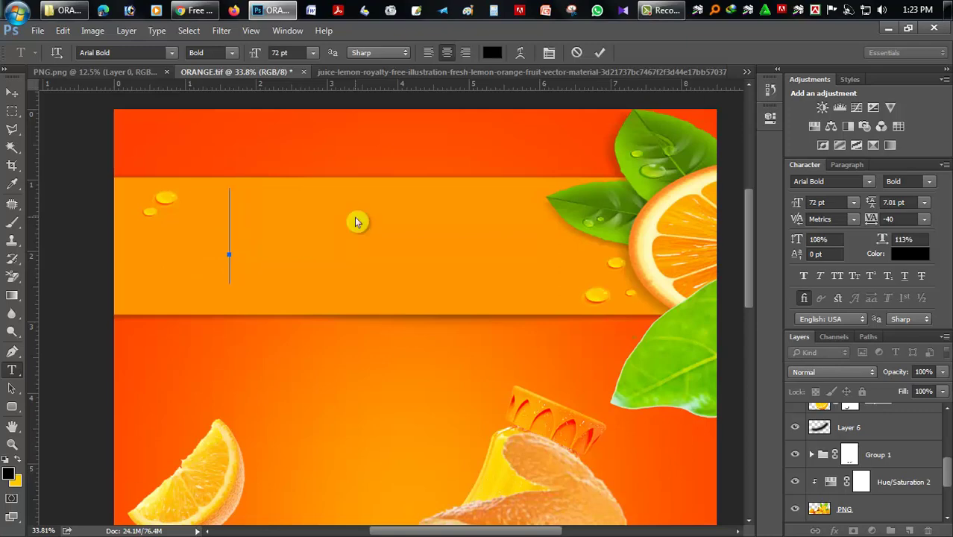
{"action": "type", "text": "R"}
{"action": "key", "text": "BackSpace"}
{"action": "type", "text": "ORAN"}
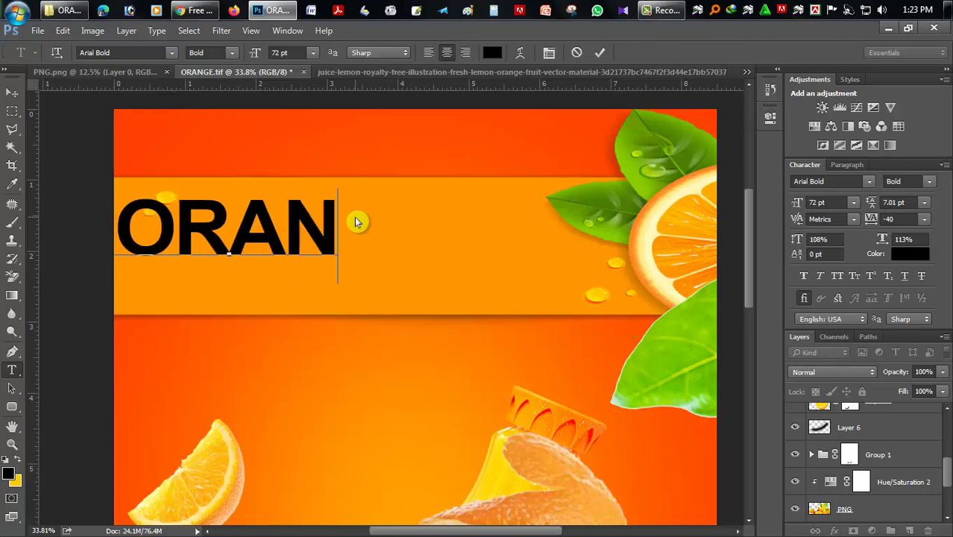
{"action": "type", "text": "GE"}
{"action": "key", "text": "ctrl+a"}
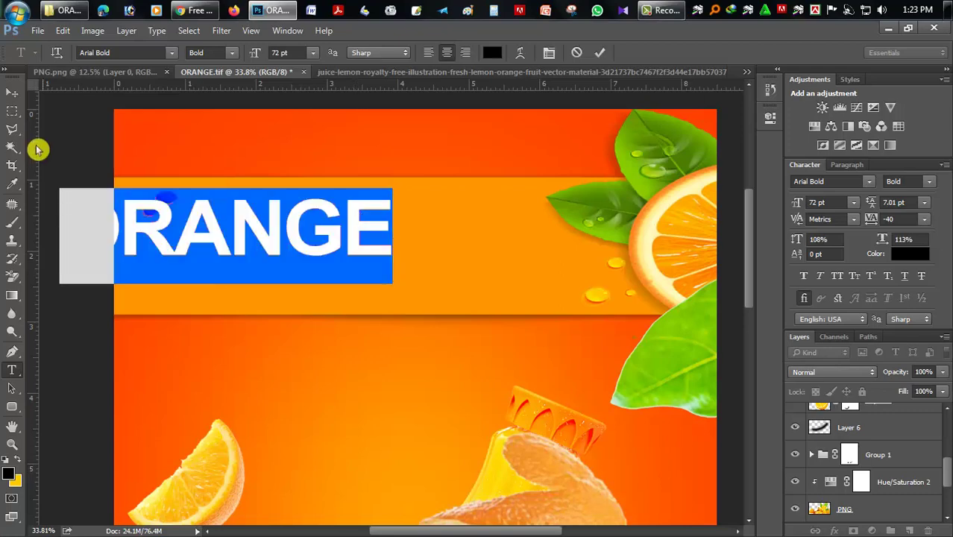
{"action": "left_click", "coordinate": [12, 92]}
{"action": "left_click_drag", "start_coordinate": [320, 240], "coordinate": [469, 255]}
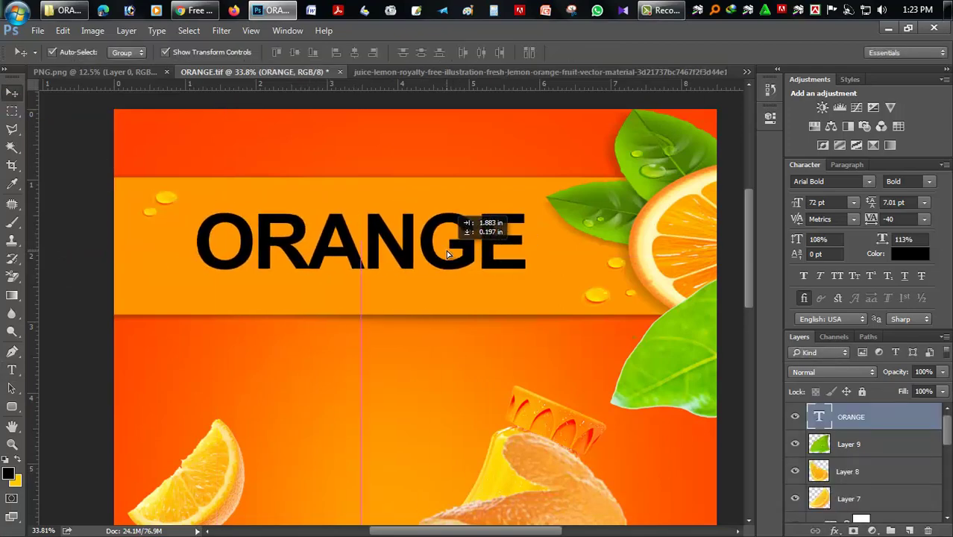
- Enlarge the ORANGE text to about 80.58 pt
{"action": "mouse_move", "coordinate": [543, 273]}
{"action": "left_mouse_down"}
{"action": "mouse_move", "coordinate": [559, 273]}
{"action": "mouse_move", "coordinate": [559, 297]}
{"action": "left_mouse_up"}
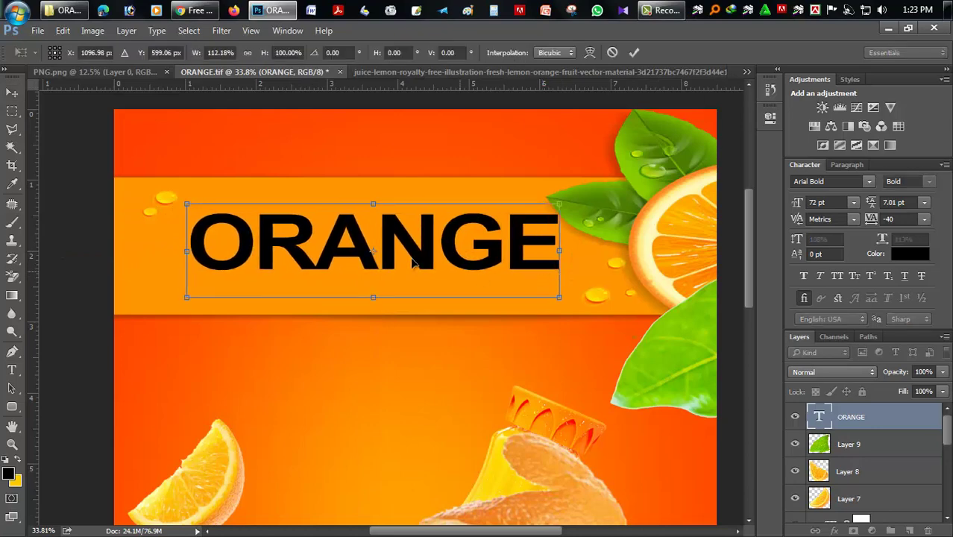
{"action": "left_click_drag", "start_coordinate": [415, 260], "coordinate": [421, 260]}
{"action": "key", "text": "Return"}
- Skew the ORANGE text into a forward slant across the banner, then select its letters
{"action": "key", "text": "ctrl+t"}
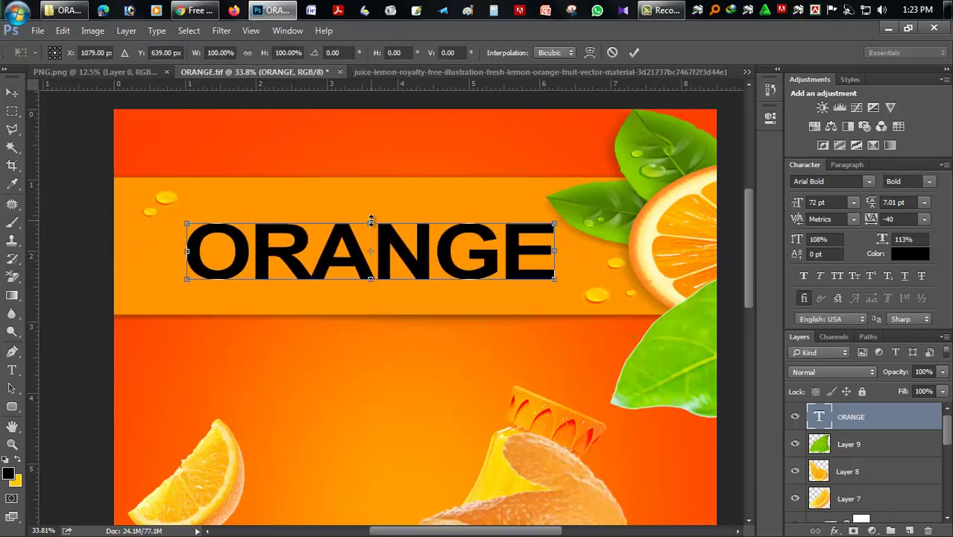
{"action": "right_click", "coordinate": [370, 221]}
{"action": "left_click", "coordinate": [397, 275]}
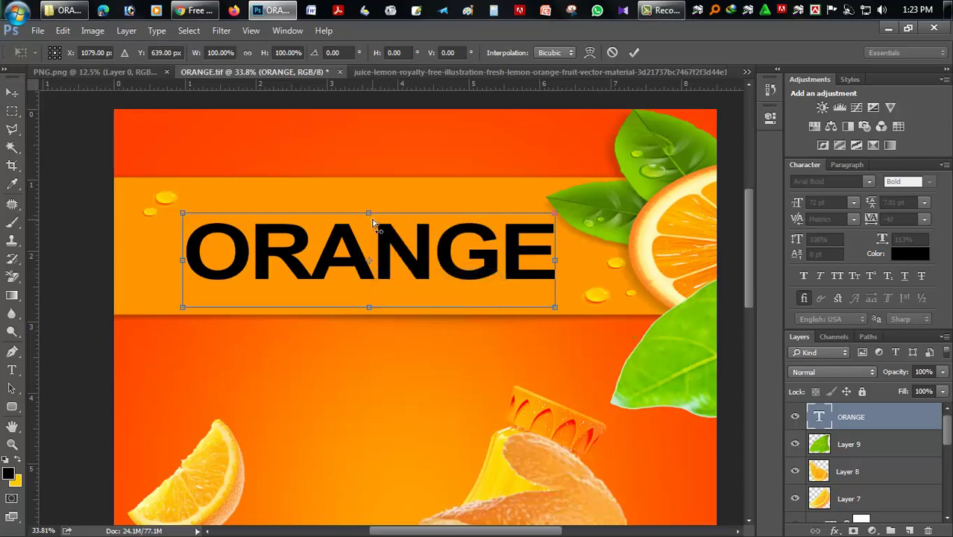
{"action": "left_click_drag", "start_coordinate": [370, 214], "coordinate": [416, 214]}
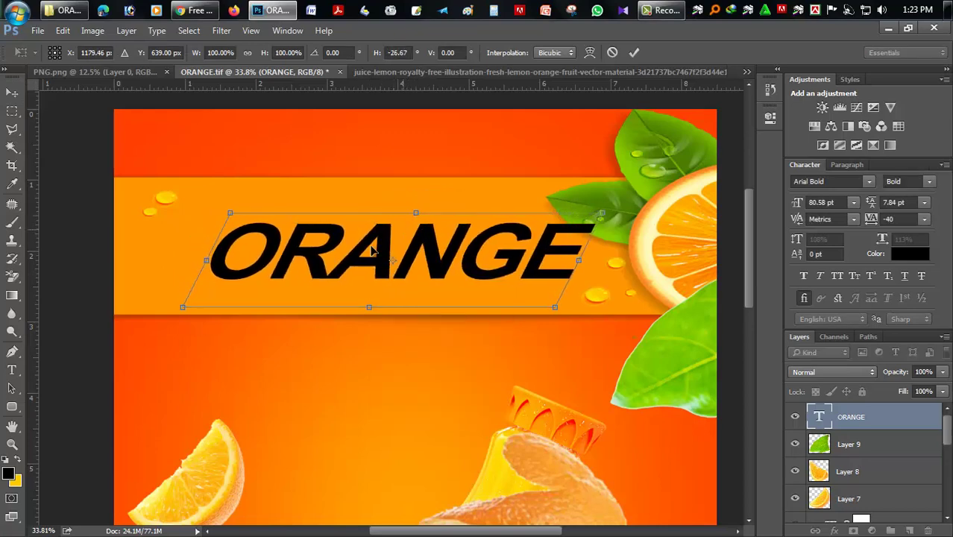
{"action": "left_click_drag", "start_coordinate": [313, 260], "coordinate": [291, 265]}
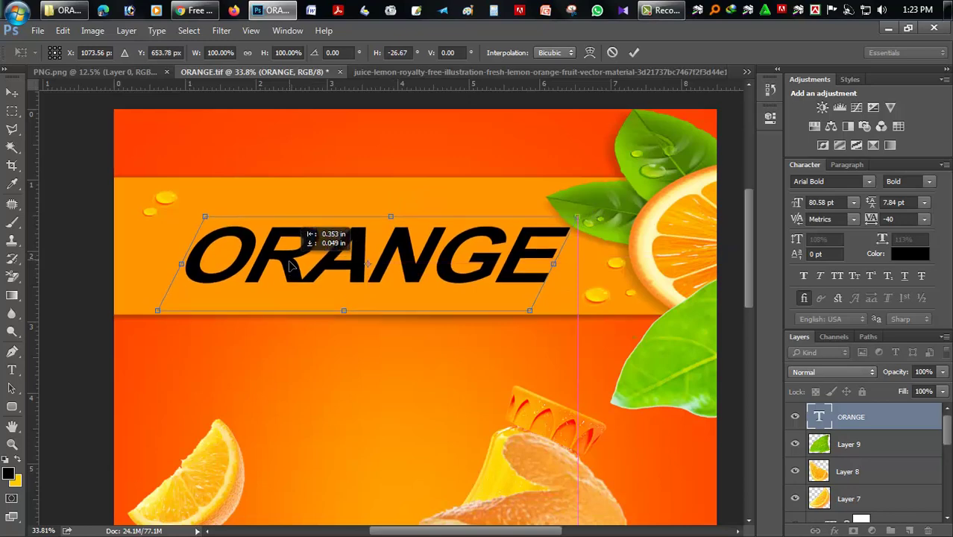
{"action": "key", "text": "Return"}
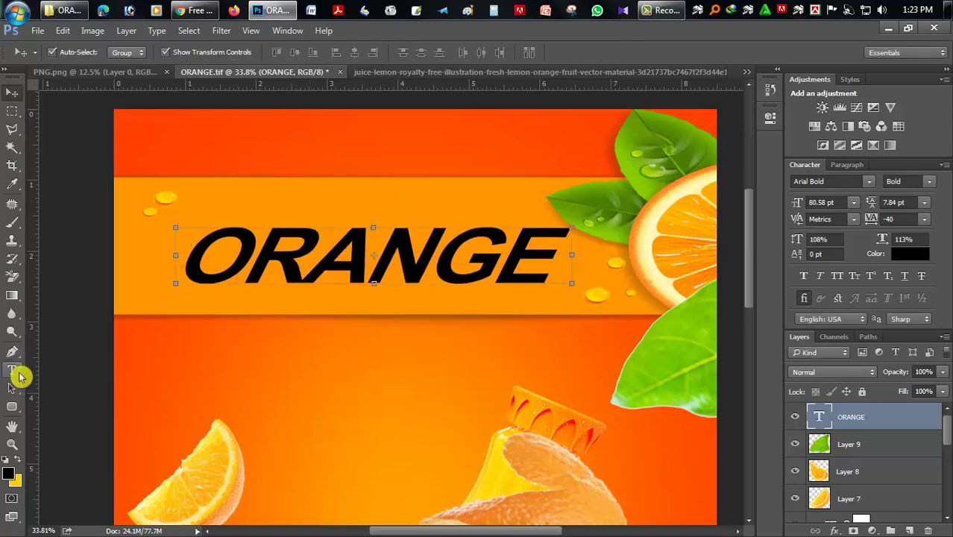
{"action": "left_click", "coordinate": [12, 369]}
{"action": "left_click_drag", "start_coordinate": [188, 255], "coordinate": [568, 257]}
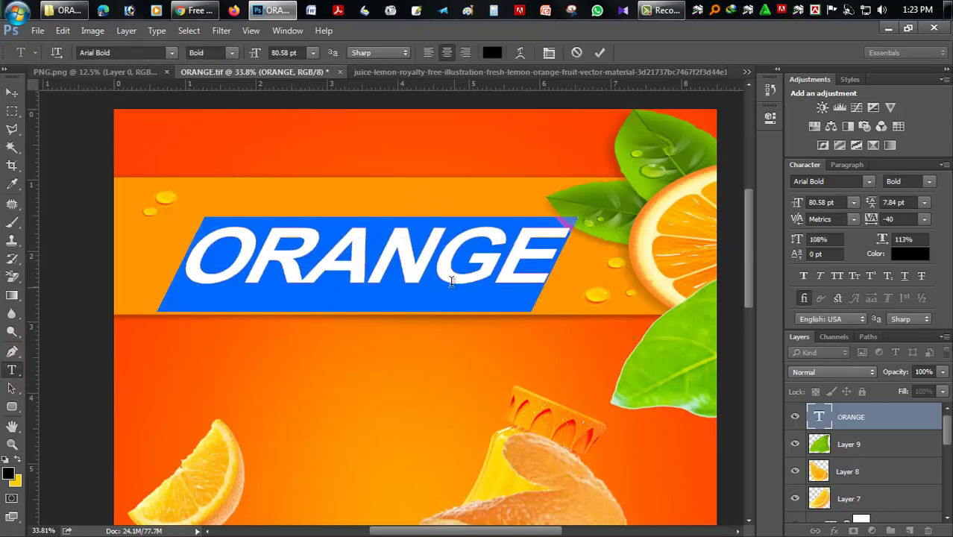
{"action": "left_click", "coordinate": [850, 422]}
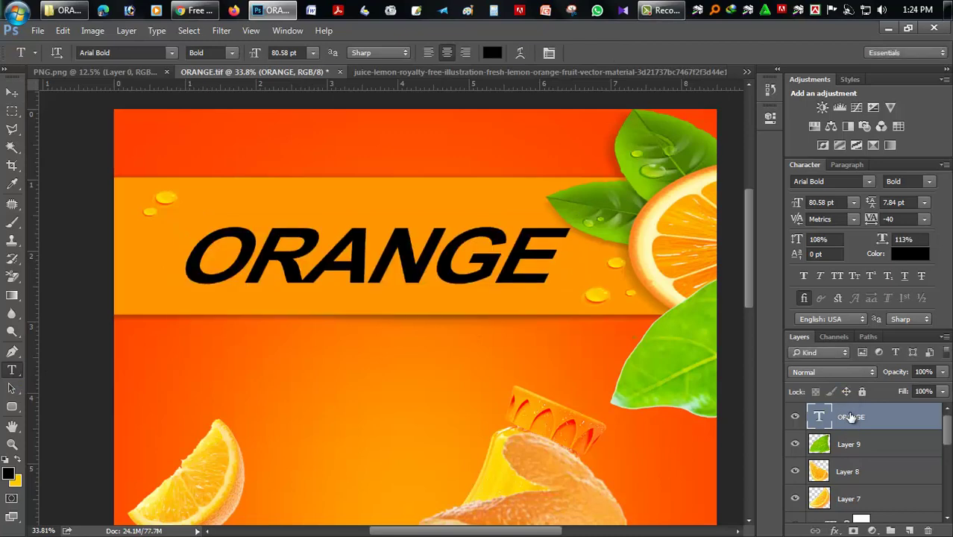
- Rasterize ORANGE, contract the letter selection, and delete the interior to leave outlines
{"action": "right_click", "coordinate": [851, 417]}
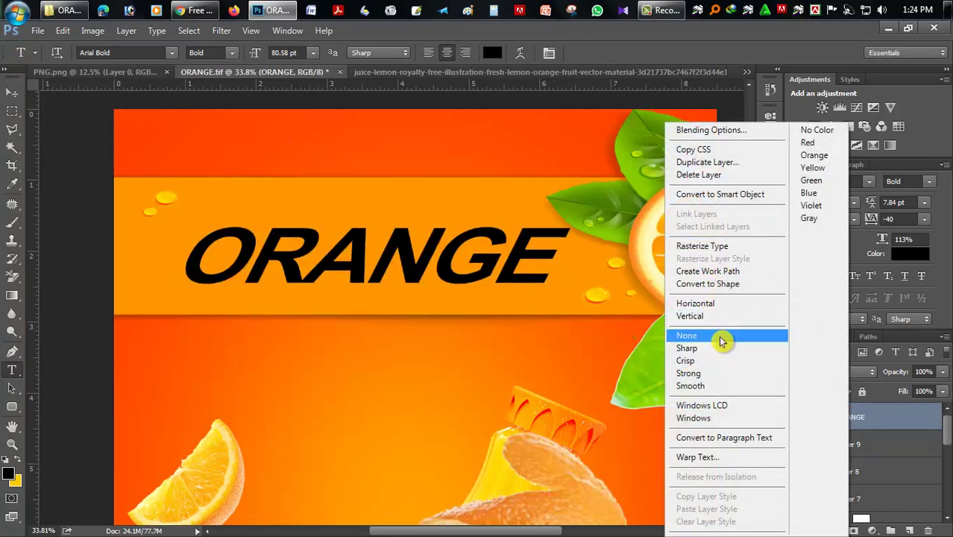
{"action": "left_click", "coordinate": [713, 245]}
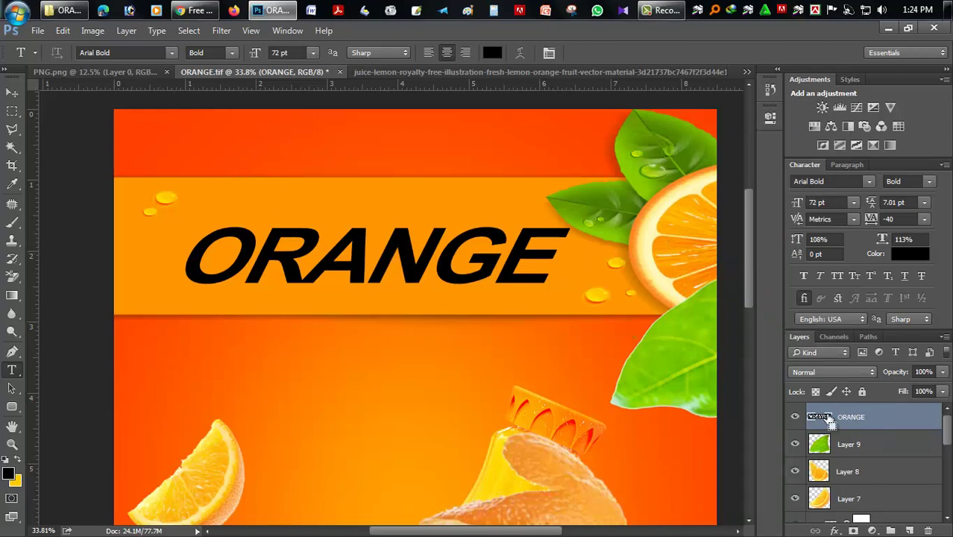
{"action": "left_click", "coordinate": [828, 422], "text": "ctrl"}
{"action": "left_click", "coordinate": [193, 33]}
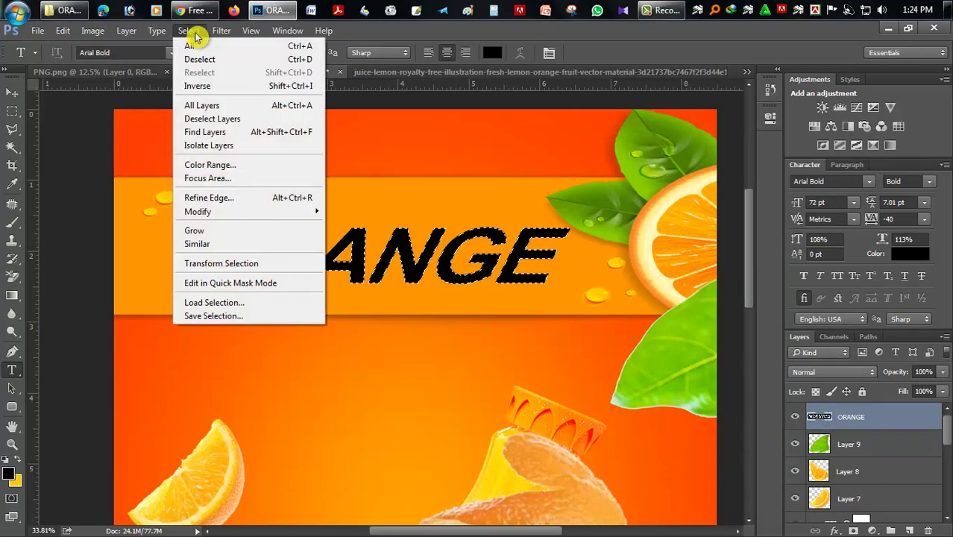
{"action": "left_click", "coordinate": [369, 253]}
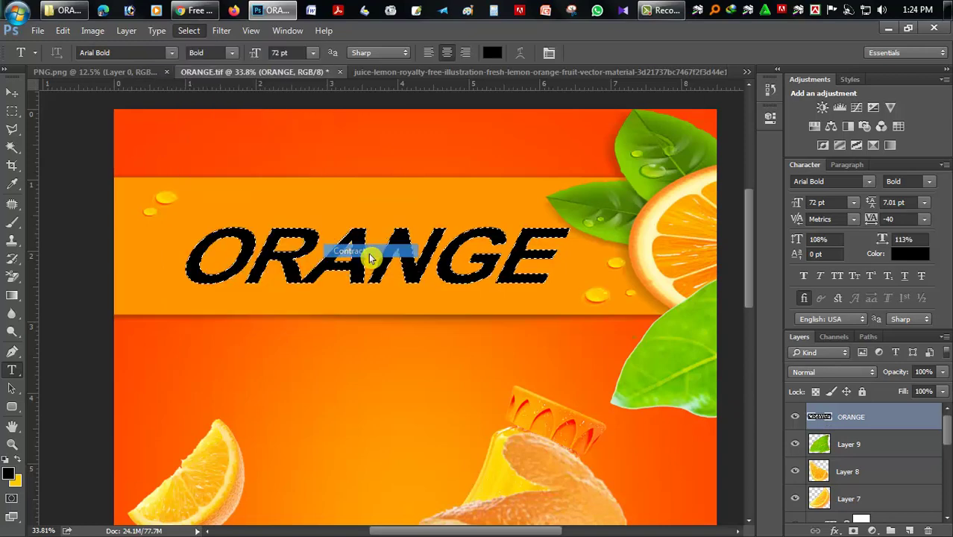
{"action": "left_click", "coordinate": [543, 177]}
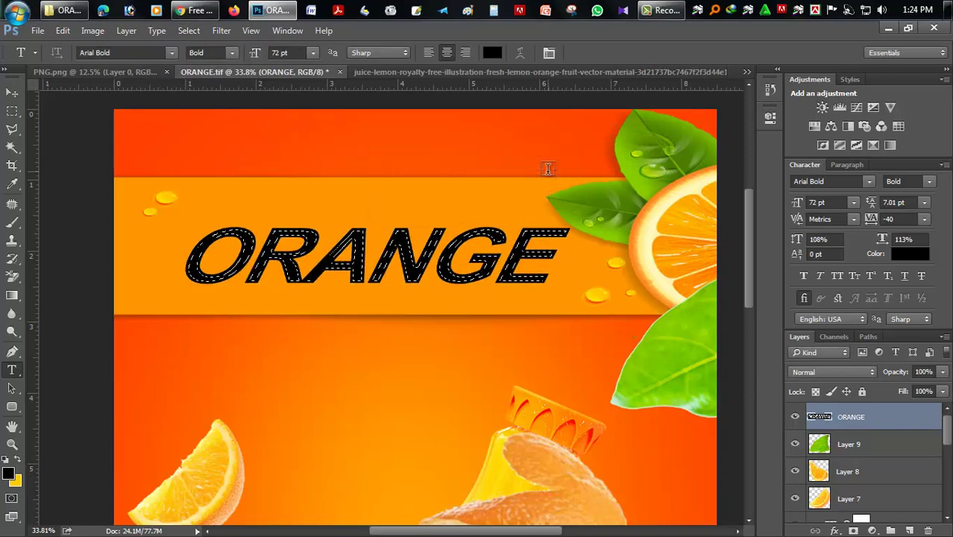
{"action": "key", "text": "Delete"}
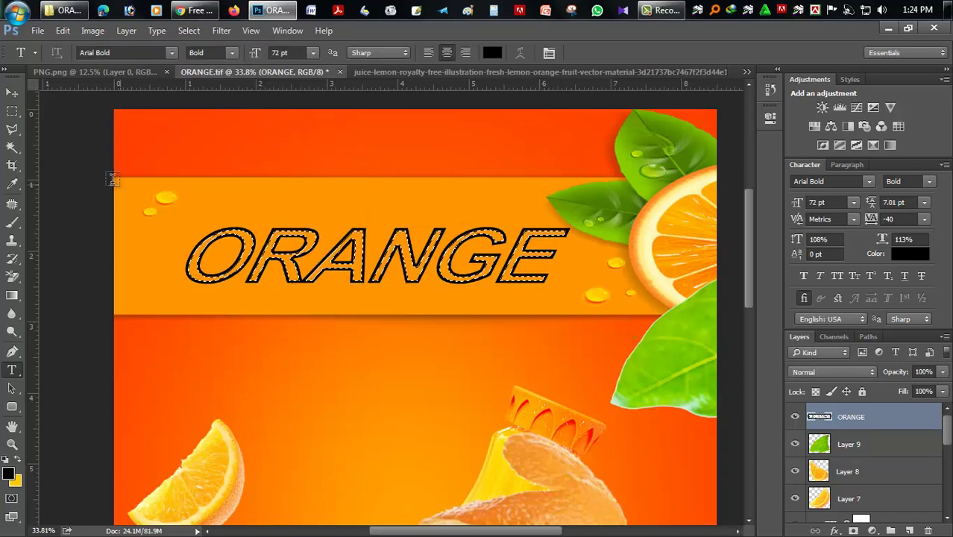
- Apply a white (ffffff) Color Overlay to the ORANGE layer
{"action": "left_click", "coordinate": [834, 530]}
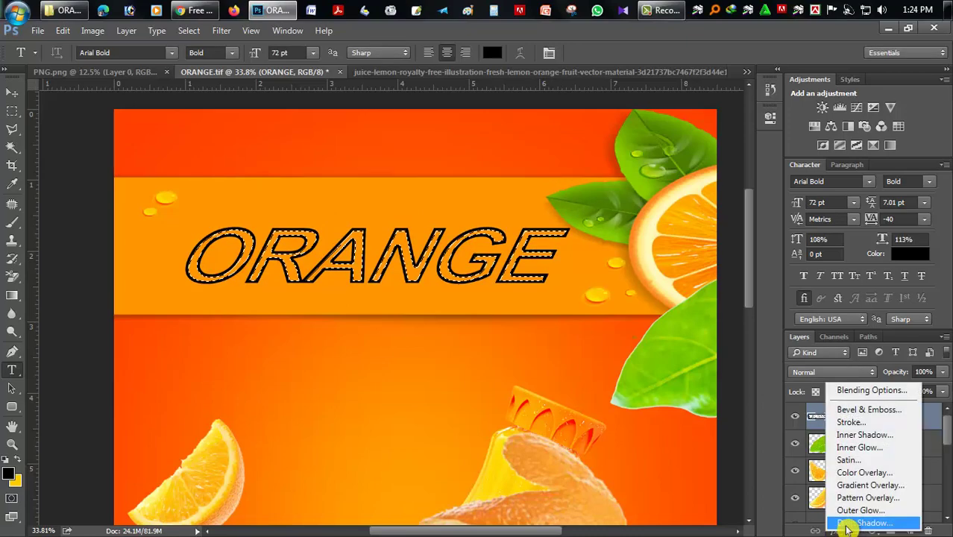
{"action": "left_click", "coordinate": [876, 477]}
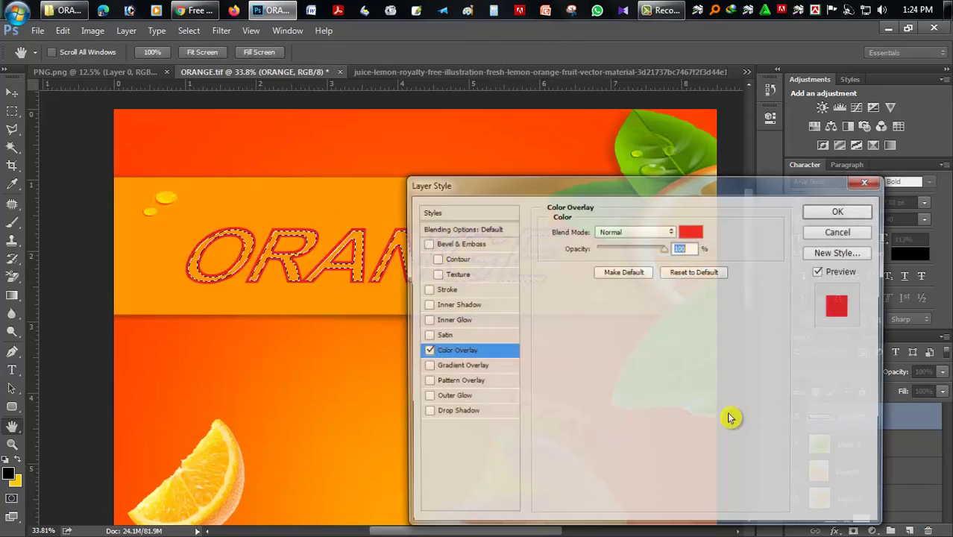
{"action": "left_click", "coordinate": [693, 231]}
{"action": "left_click_drag", "start_coordinate": [766, 264], "coordinate": [773, 310]}
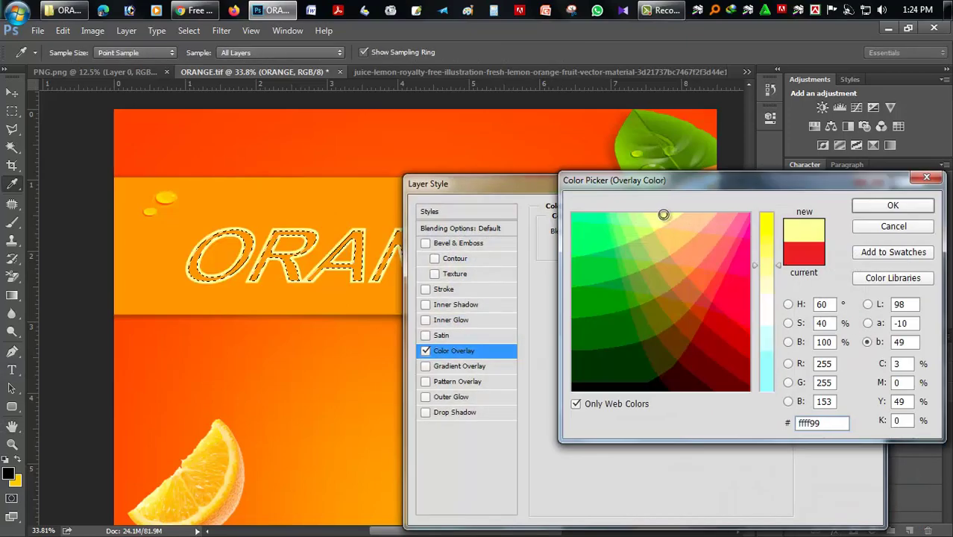
{"action": "left_click", "coordinate": [892, 209]}
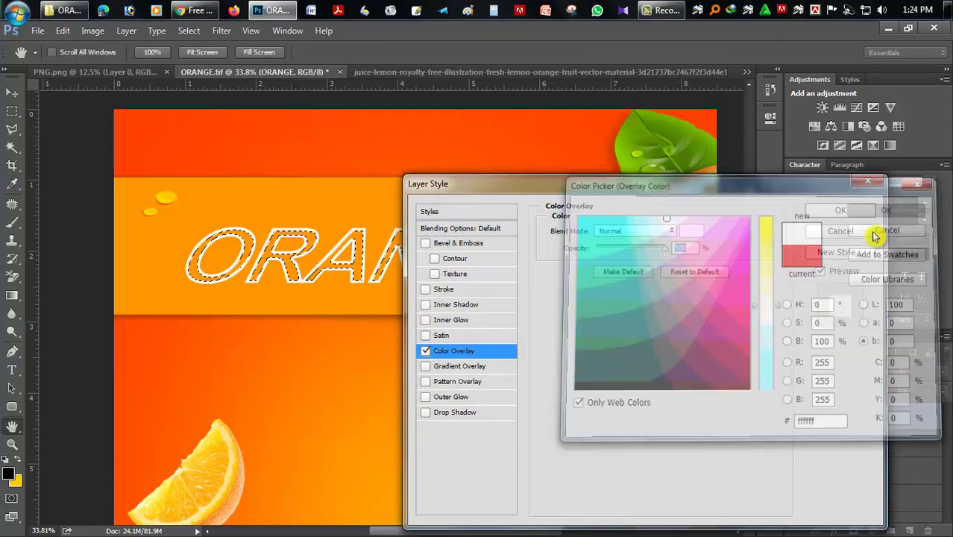
{"action": "left_click", "coordinate": [843, 209]}
{"action": "left_click", "coordinate": [851, 529]}
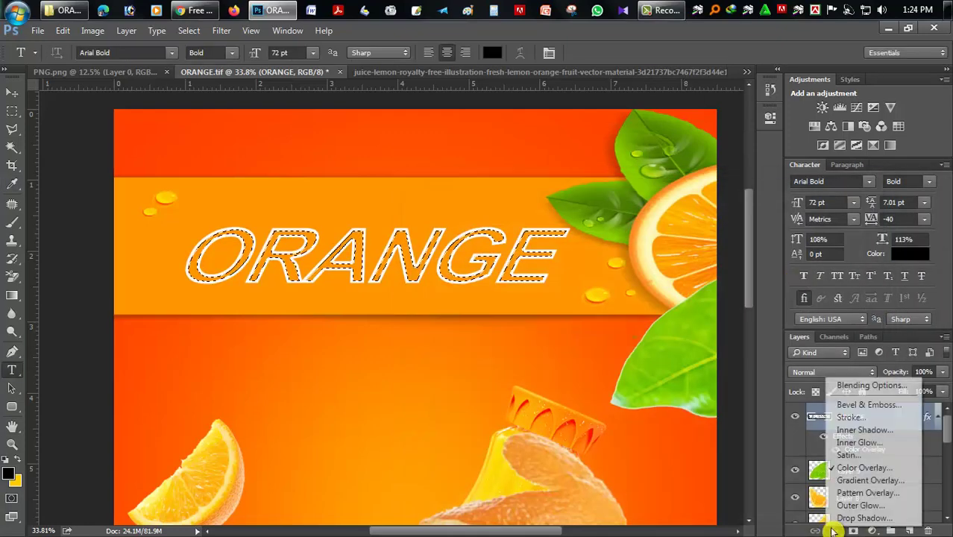
- Add a white 3 px outside stroke to ORANGE, then deselect with the Magic Wand
{"action": "left_click", "coordinate": [865, 389]}
{"action": "left_click_drag", "start_coordinate": [556, 186], "coordinate": [706, 187]}
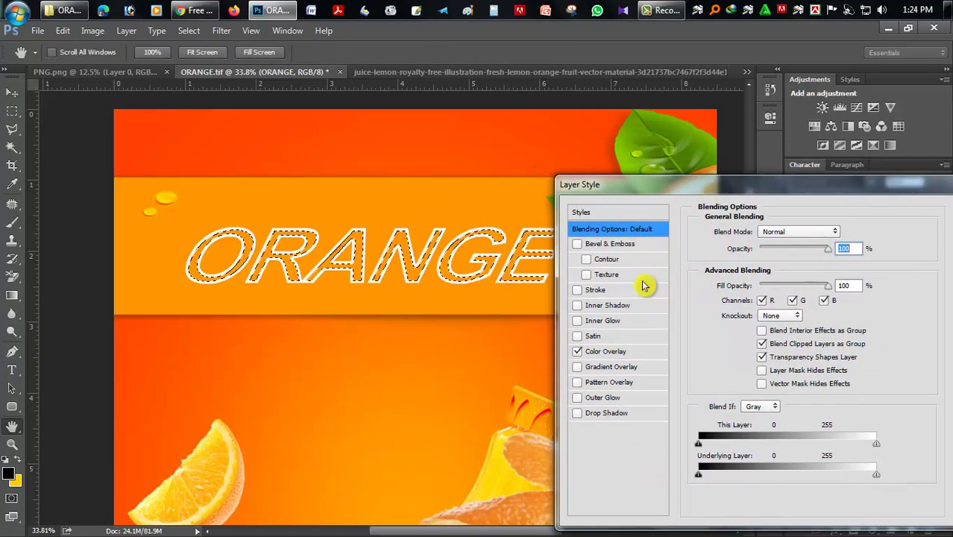
{"action": "left_click", "coordinate": [594, 292]}
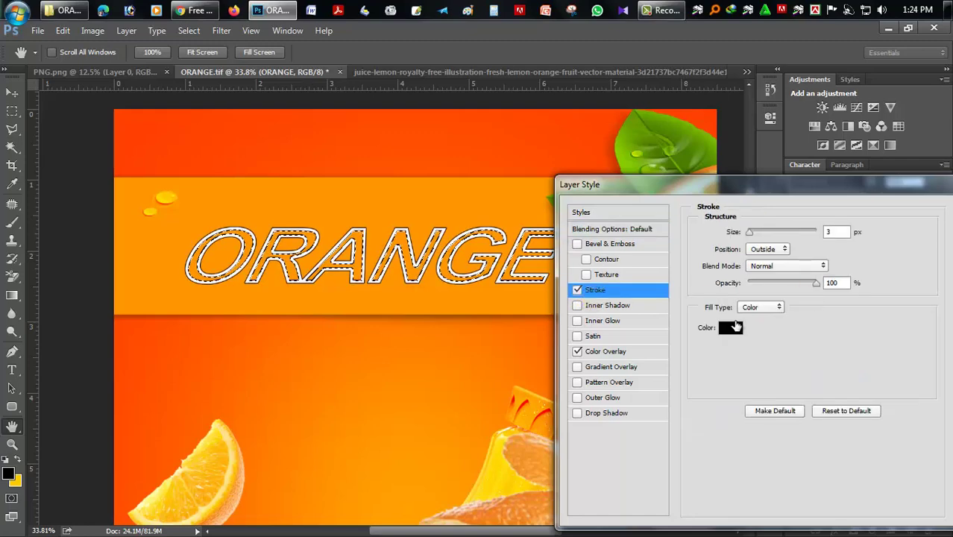
{"action": "left_click", "coordinate": [735, 325]}
{"action": "left_click", "coordinate": [671, 217]}
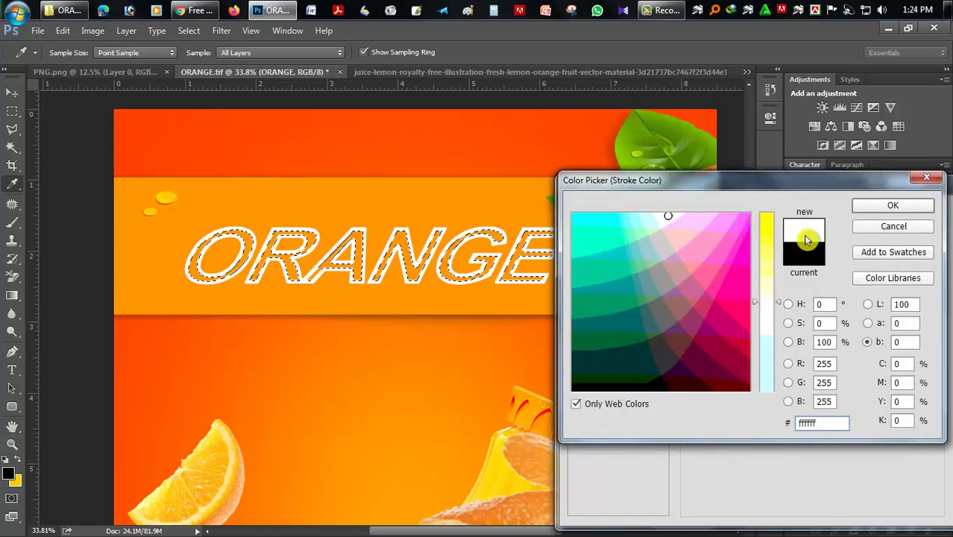
{"action": "left_click", "coordinate": [894, 208]}
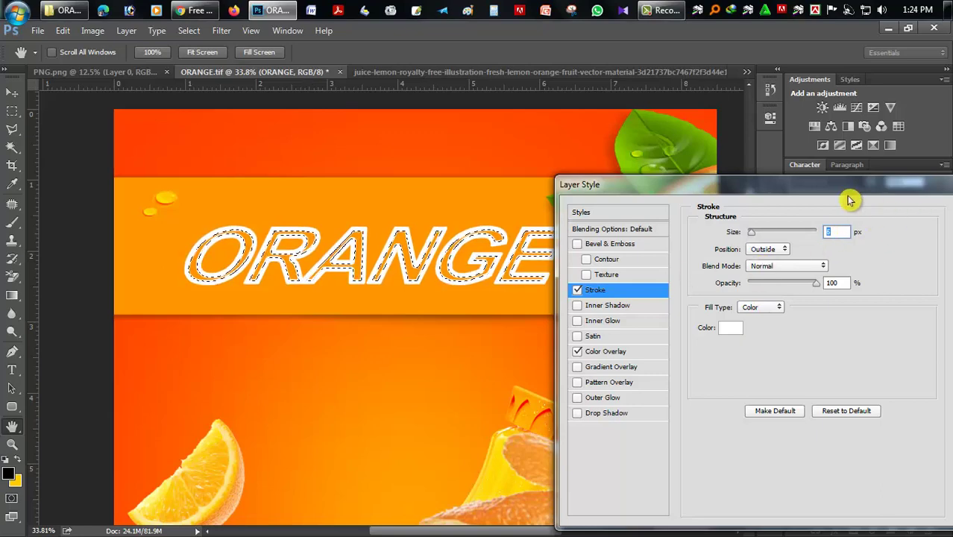
{"action": "left_click_drag", "start_coordinate": [846, 188], "coordinate": [791, 191]}
{"action": "left_click", "coordinate": [911, 222]}
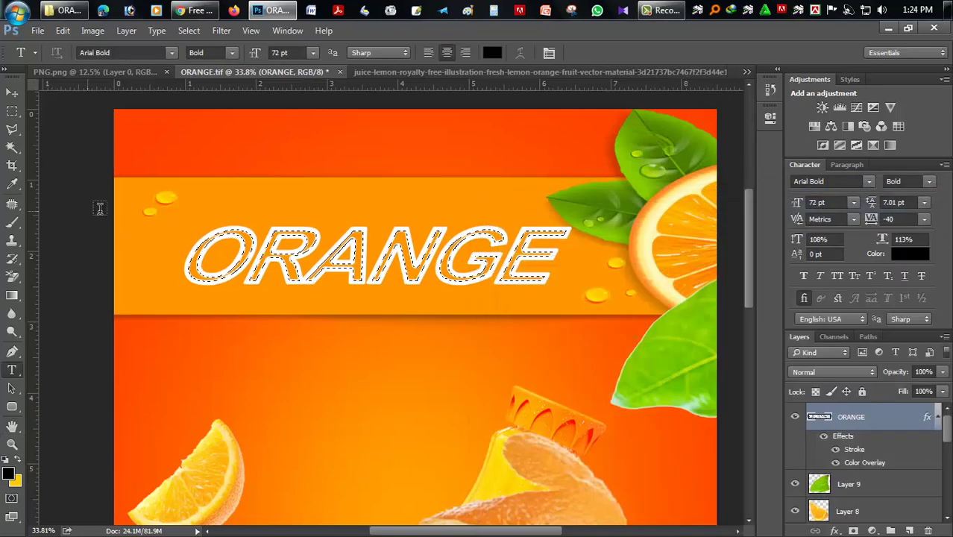
{"action": "left_click", "coordinate": [12, 147]}
{"action": "left_click", "coordinate": [80, 171]}
- Enable a Drop Shadow in the ORANGE layer's Blending Options
{"action": "scroll", "coordinate": [471, 303], "scroll_direction": "up", "scroll_amount": 1}
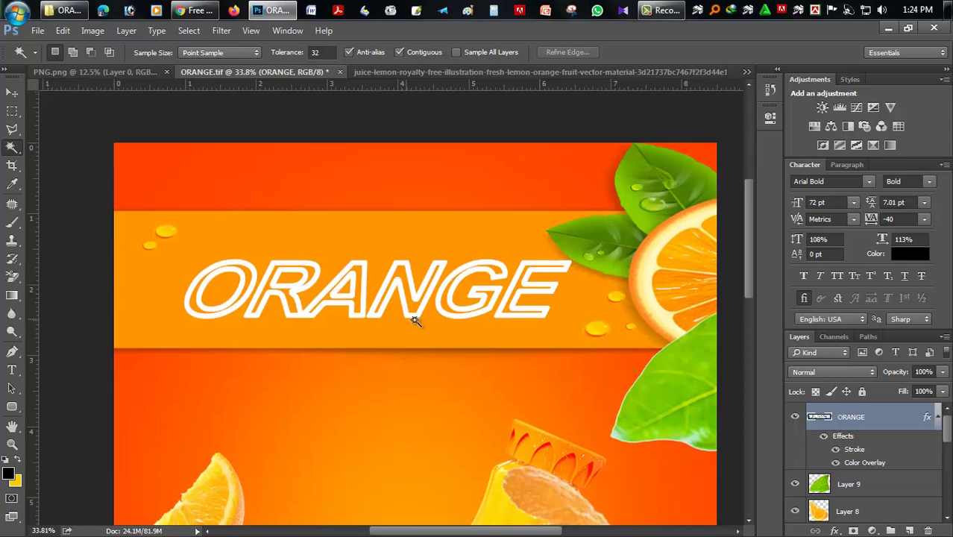
{"action": "scroll", "coordinate": [332, 310], "scroll_direction": "down", "scroll_amount": 2}
{"action": "left_click", "coordinate": [837, 530]}
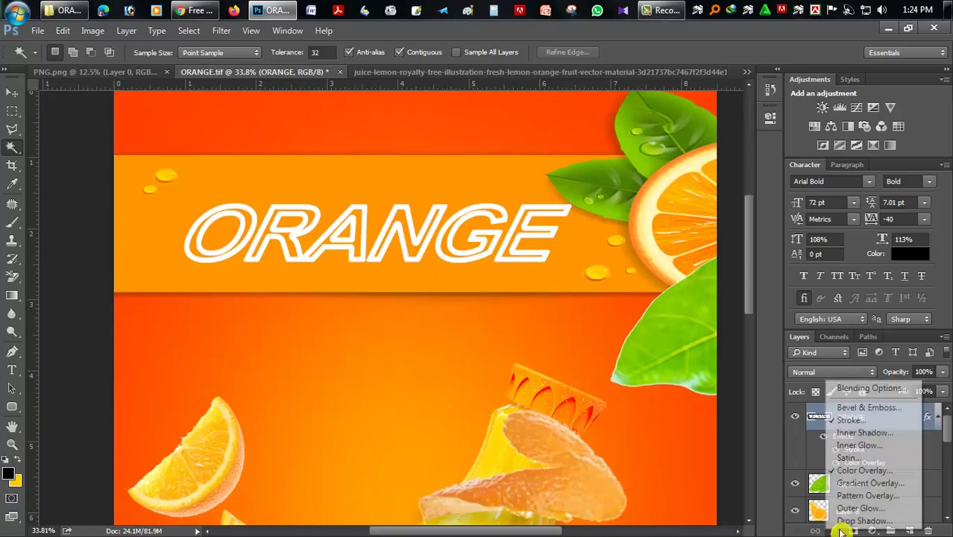
{"action": "left_click", "coordinate": [845, 390]}
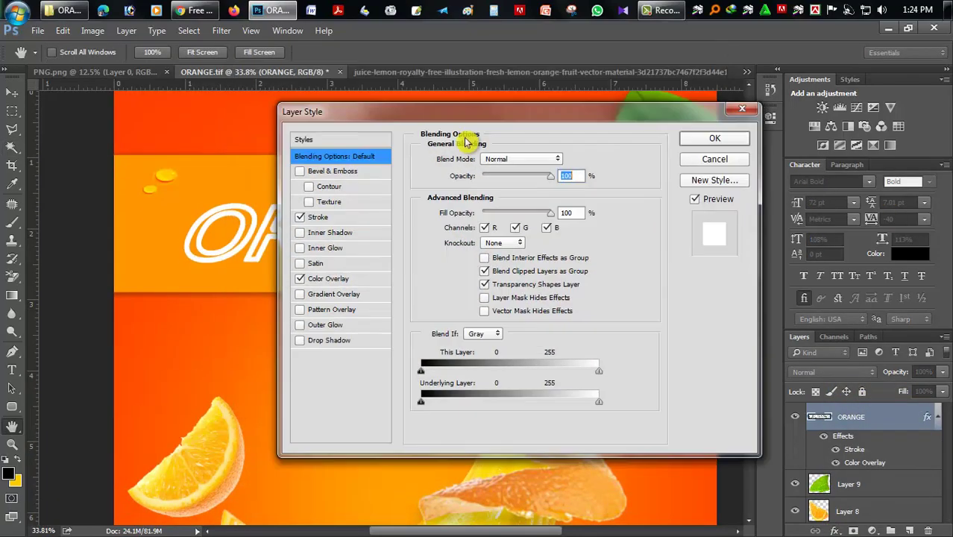
{"action": "left_click_drag", "start_coordinate": [394, 60], "coordinate": [592, 194]}
{"action": "left_click", "coordinate": [453, 421]}
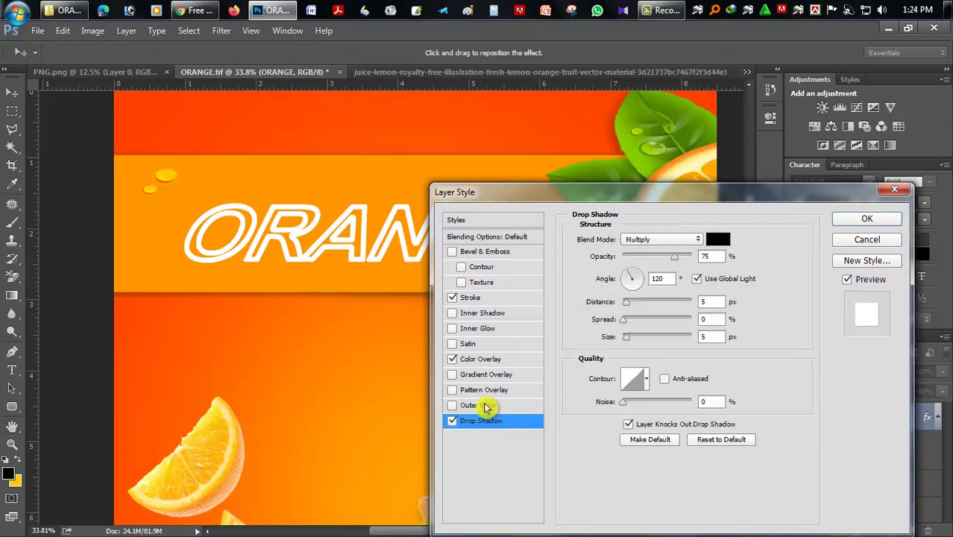
- Set the shadow to Normal, 14 px distance, 8% spread, 24 px size, ring contour
{"action": "left_click", "coordinate": [661, 239]}
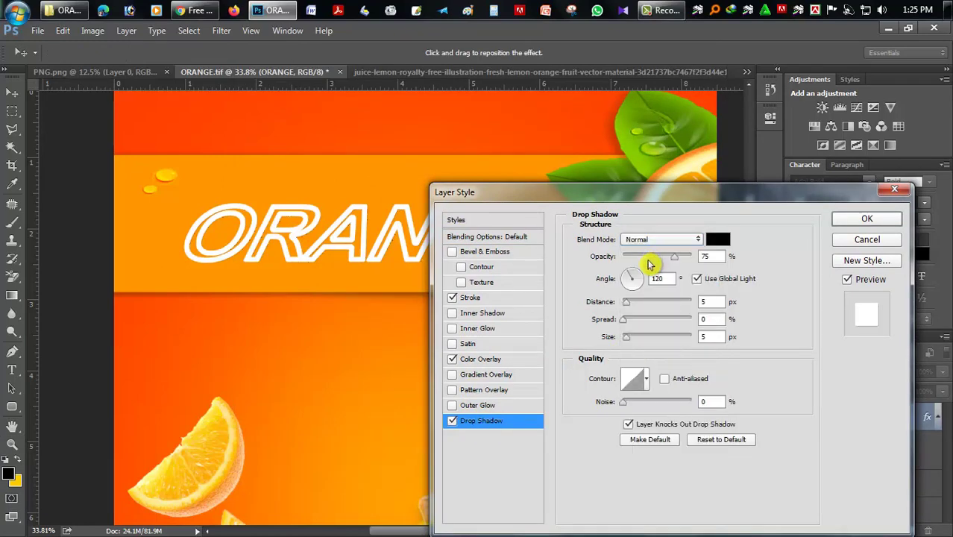
{"action": "left_click_drag", "start_coordinate": [629, 306], "coordinate": [634, 307]}
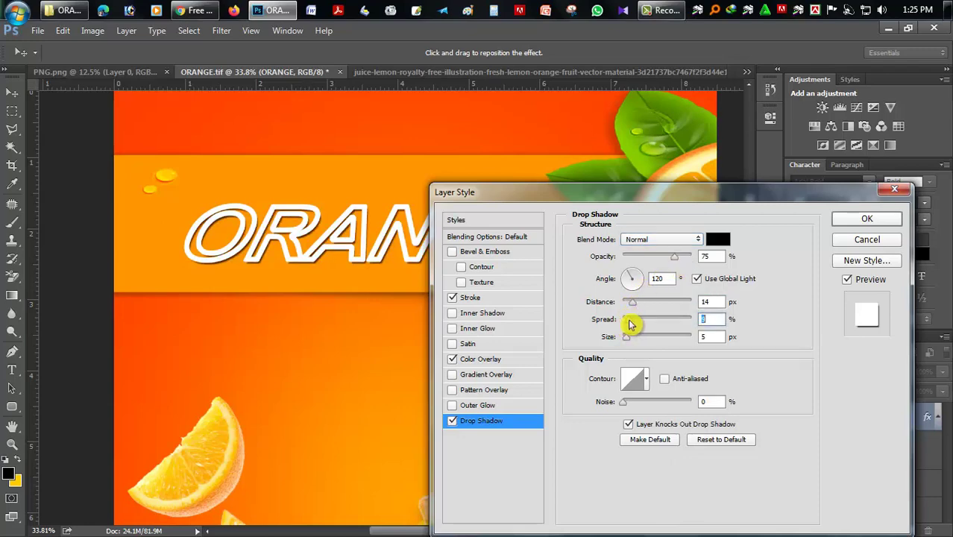
{"action": "left_click_drag", "start_coordinate": [630, 324], "coordinate": [631, 323]}
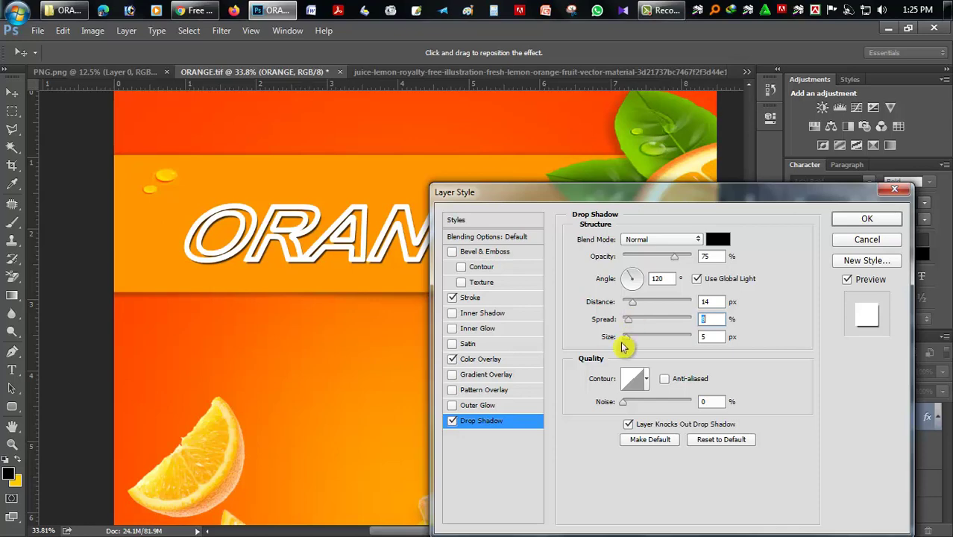
{"action": "key", "text": "Tab"}
{"action": "type", "text": "24"}
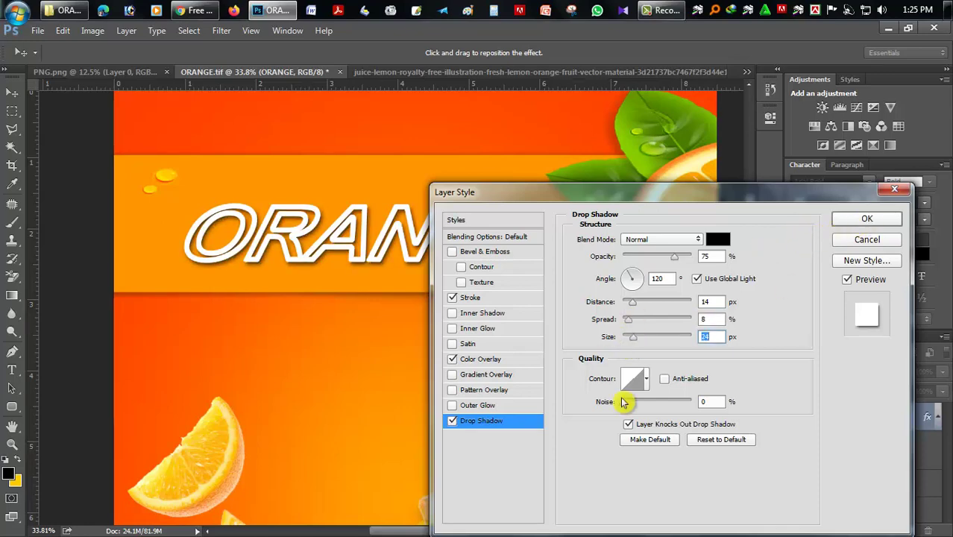
{"action": "left_click", "coordinate": [646, 378]}
{"action": "left_click", "coordinate": [608, 438]}
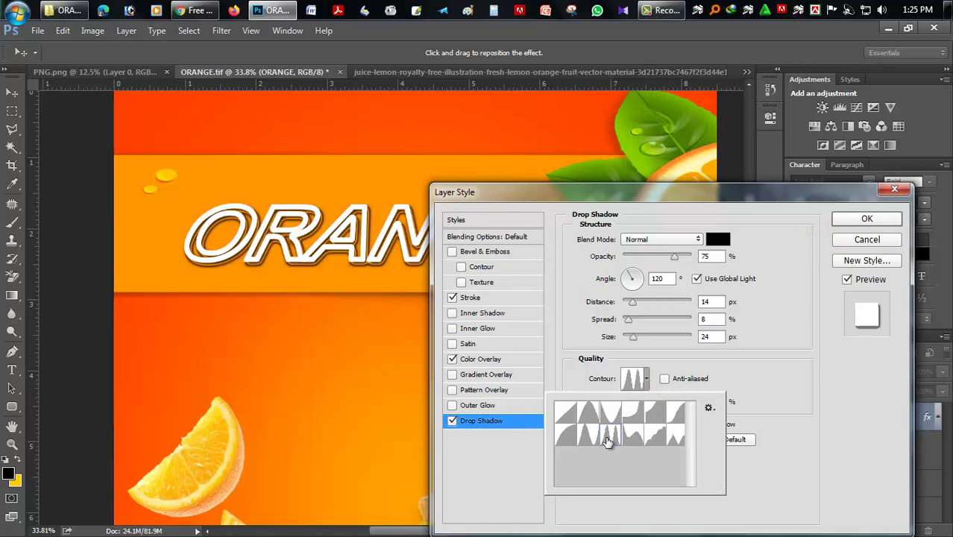
{"action": "left_click", "coordinate": [867, 219]}
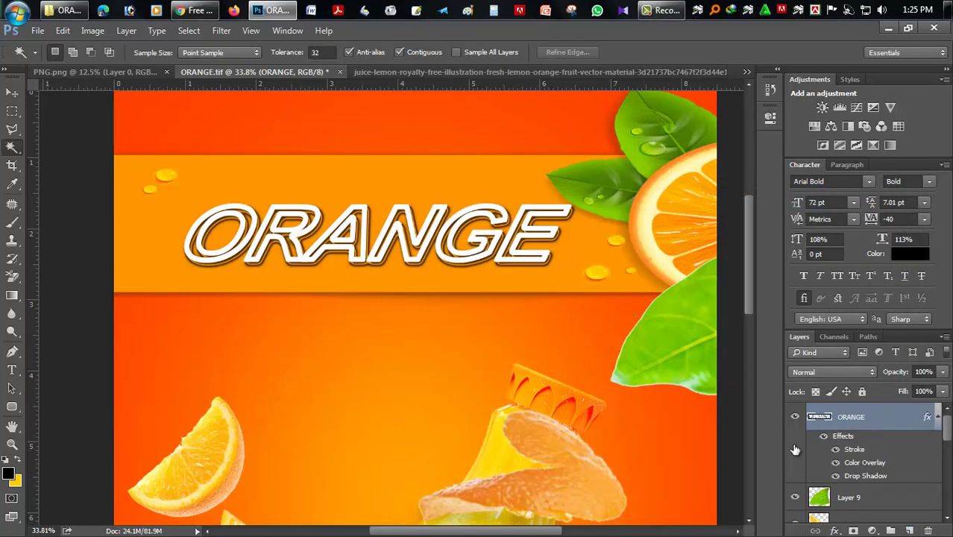
- Lower ORANGE's fill to 86%, keep the white stroke, and shrink the drop shadow to 9 px
{"action": "left_click", "coordinate": [836, 528]}
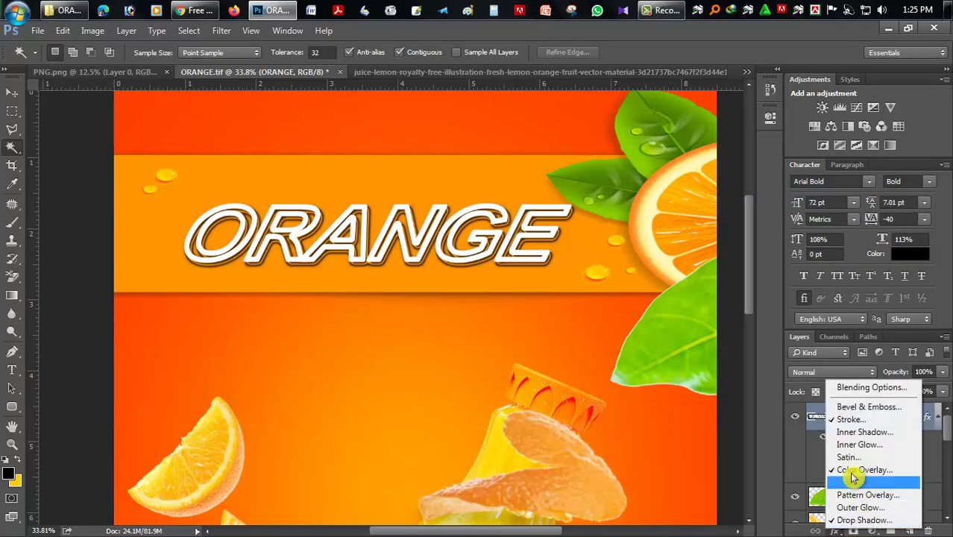
{"action": "left_click", "coordinate": [863, 389]}
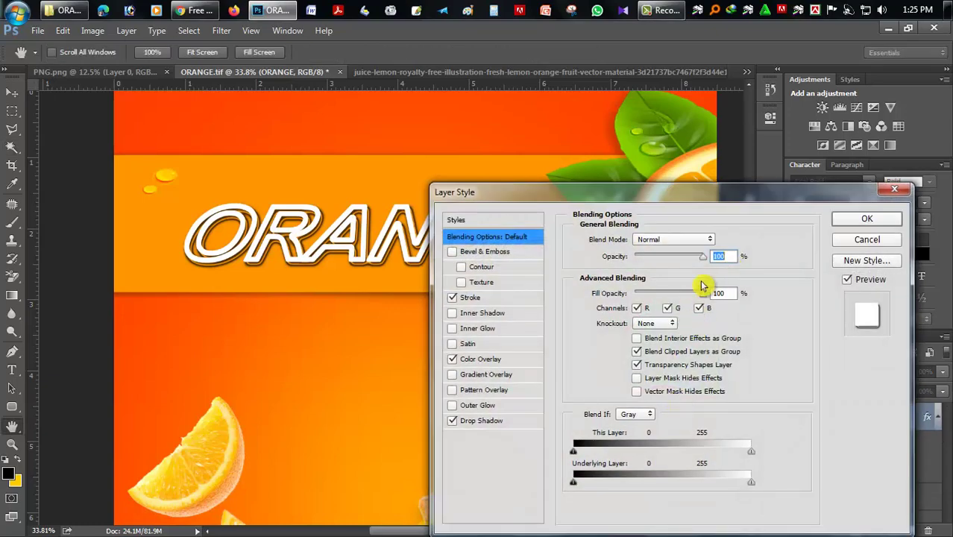
{"action": "left_click_drag", "start_coordinate": [693, 301], "coordinate": [692, 295]}
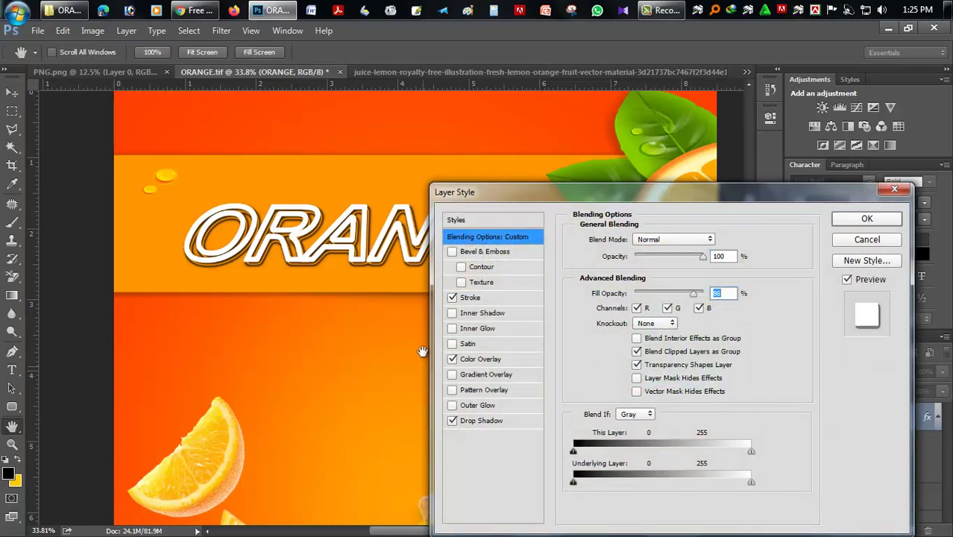
{"action": "left_click", "coordinate": [452, 298]}
{"action": "left_click", "coordinate": [456, 298]}
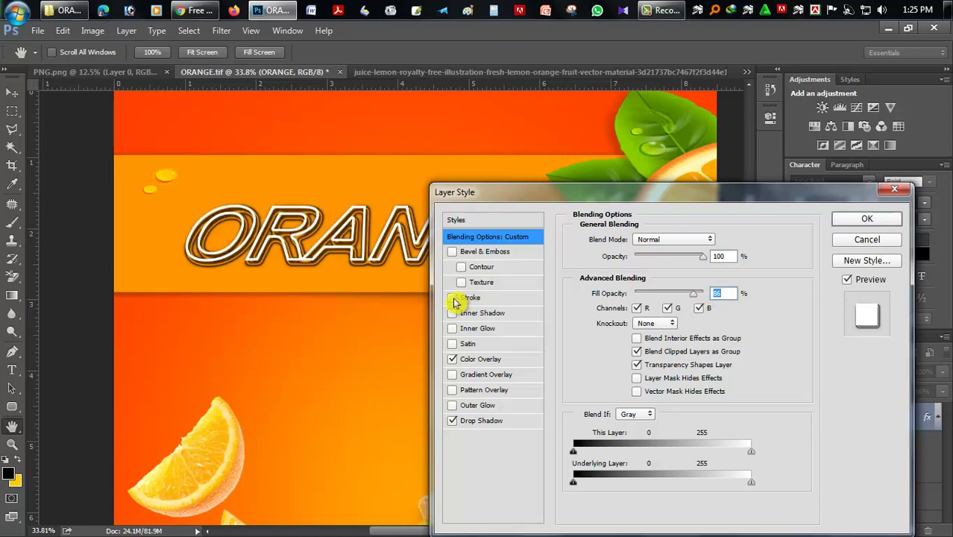
{"action": "left_click", "coordinate": [453, 299]}
{"action": "left_click", "coordinate": [471, 364]}
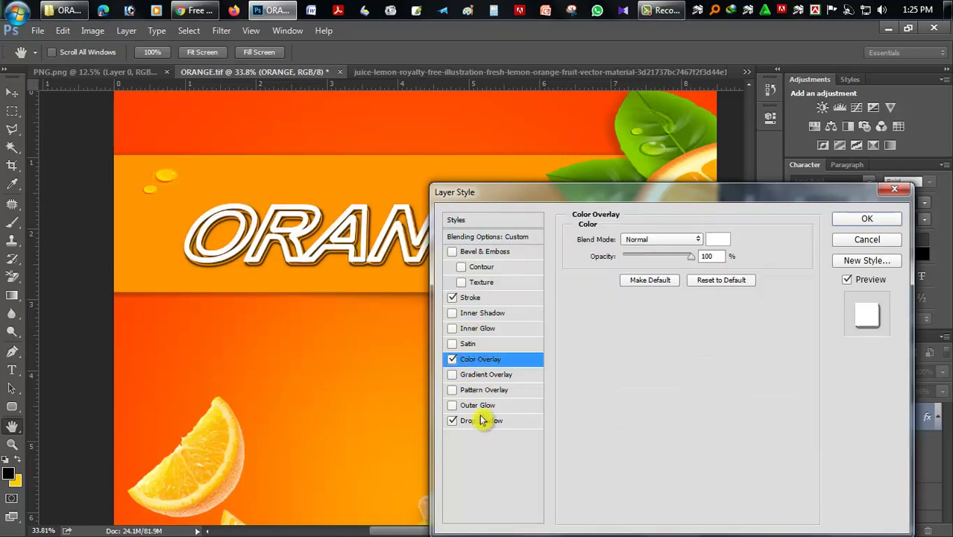
{"action": "left_click", "coordinate": [481, 420]}
{"action": "left_click_drag", "start_coordinate": [633, 340], "coordinate": [629, 337]}
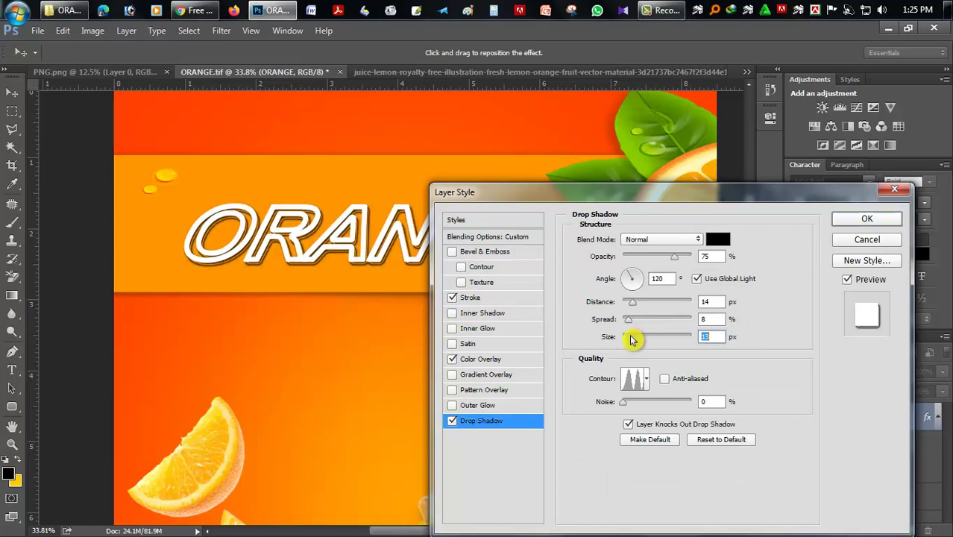
{"action": "left_click", "coordinate": [856, 221]}
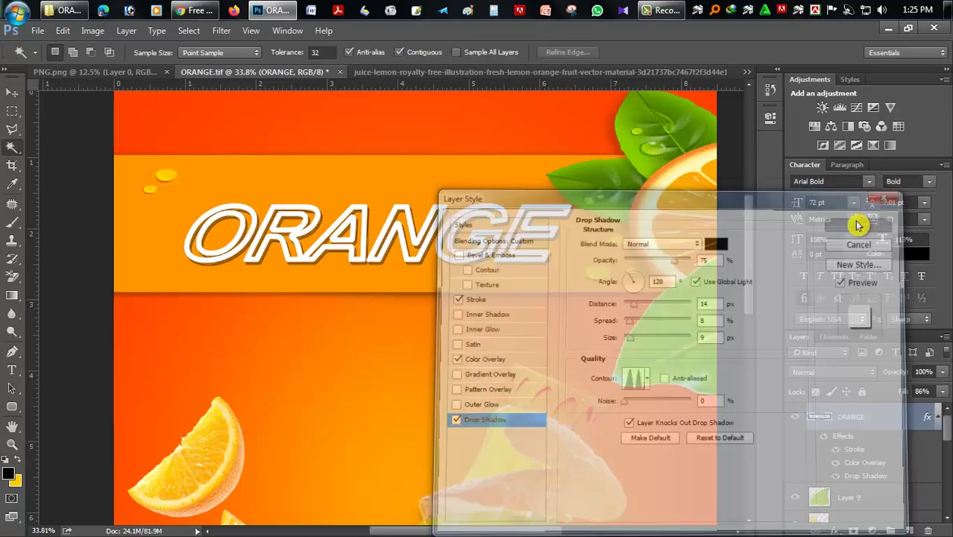
{"action": "left_click", "coordinate": [12, 93]}
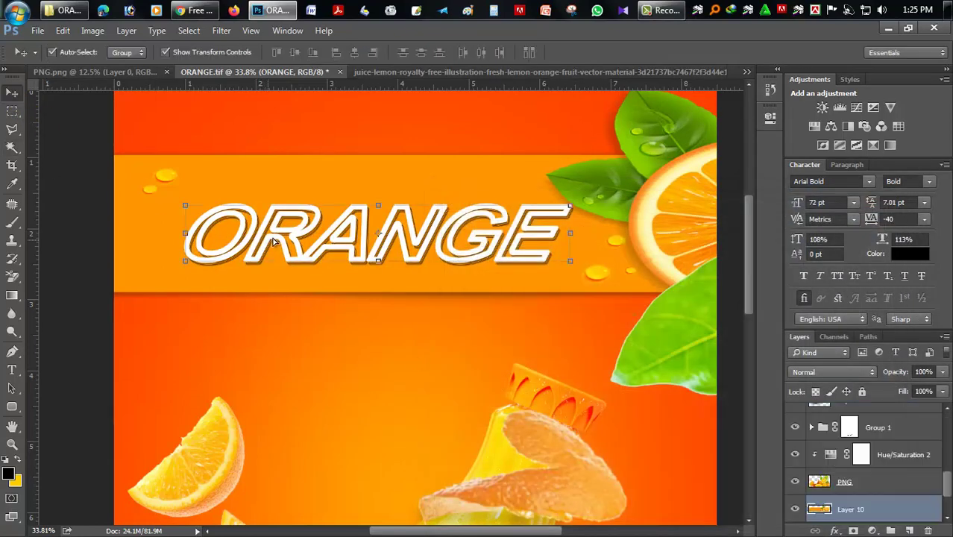
- Undo the accidental band shift, then nudge the ORANGE text slightly up and left within the banner
{"action": "left_click_drag", "start_coordinate": [220, 250], "coordinate": [233, 249]}
{"action": "key", "text": "ctrl+z"}
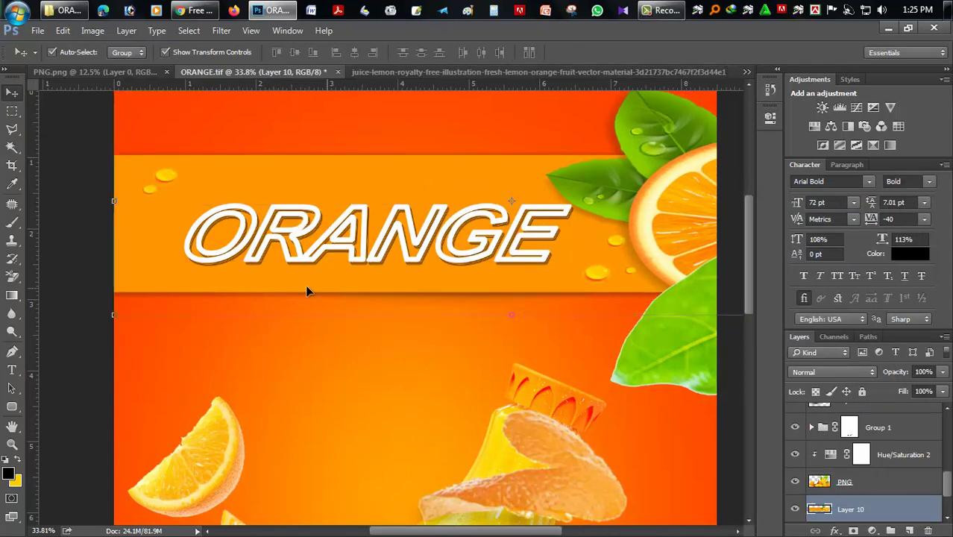
{"action": "scroll", "coordinate": [858, 462], "scroll_direction": "up", "scroll_amount": 5}
{"action": "left_click", "coordinate": [847, 418]}
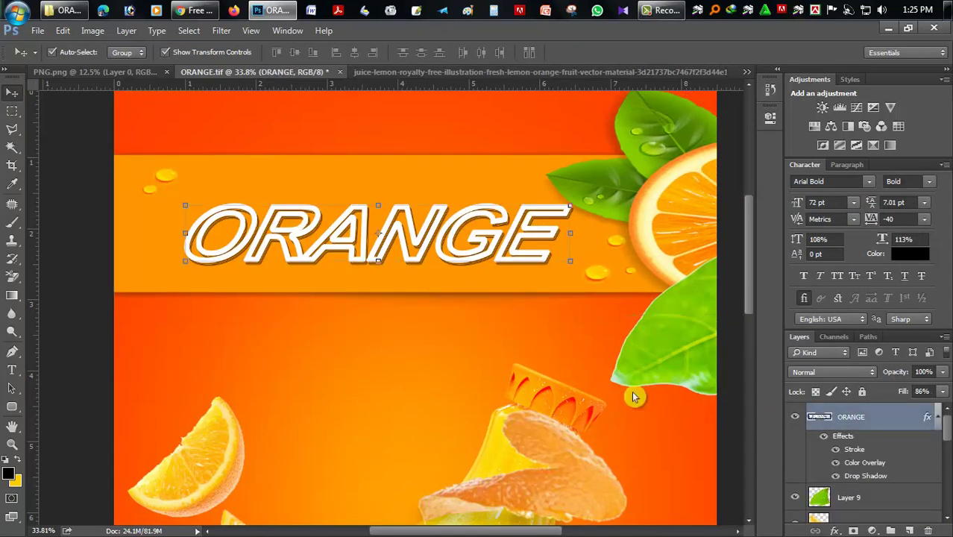
{"action": "key", "text": "ctrl+t"}
{"action": "left_click_drag", "start_coordinate": [290, 238], "coordinate": [282, 232]}
{"action": "key", "text": "Return"}
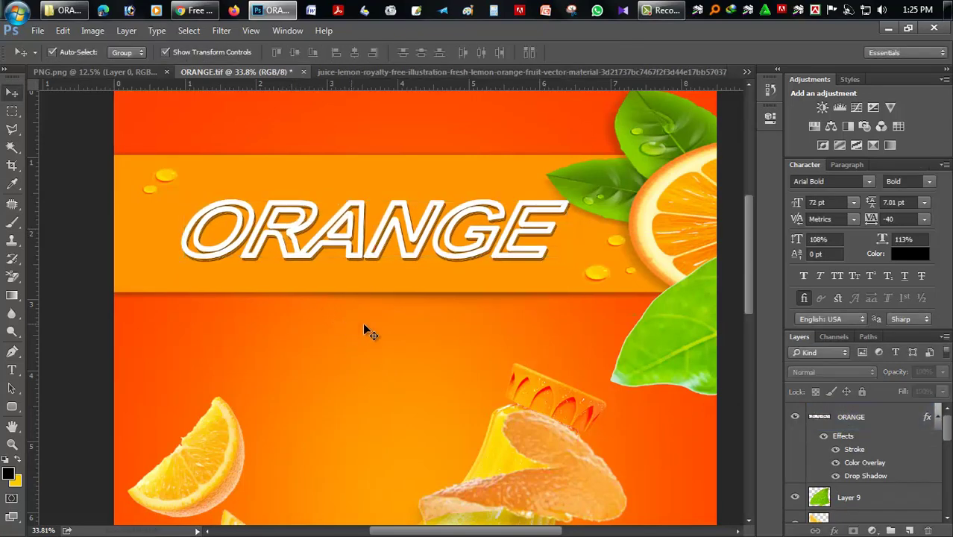
- Fit the whole poster in the window to check it, then save ORANGE.tif
{"action": "key", "text": "ctrl+minus"}
{"action": "key", "text": "ctrl+minus"}
{"action": "key", "text": "ctrl+0"}
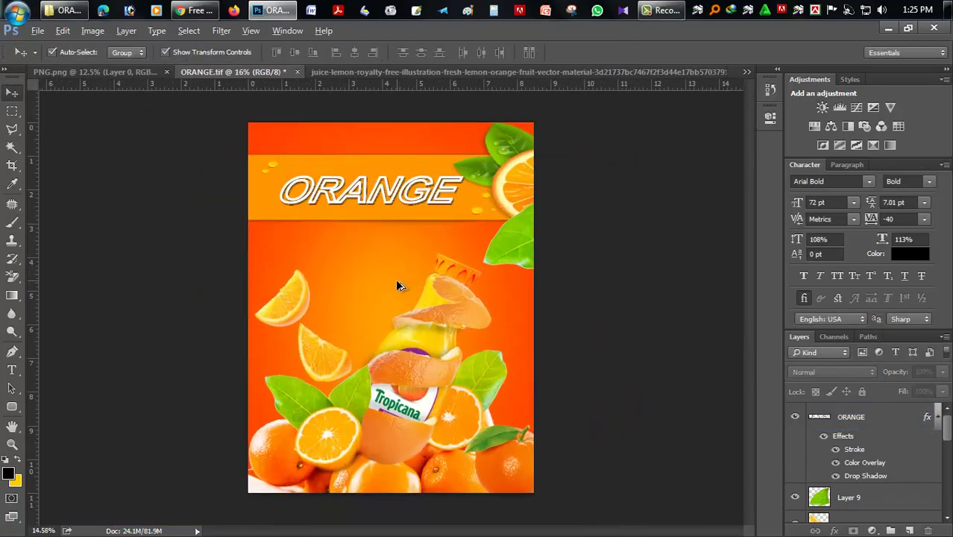
{"action": "scroll", "coordinate": [353, 237], "scroll_direction": "up", "scroll_amount": 1}
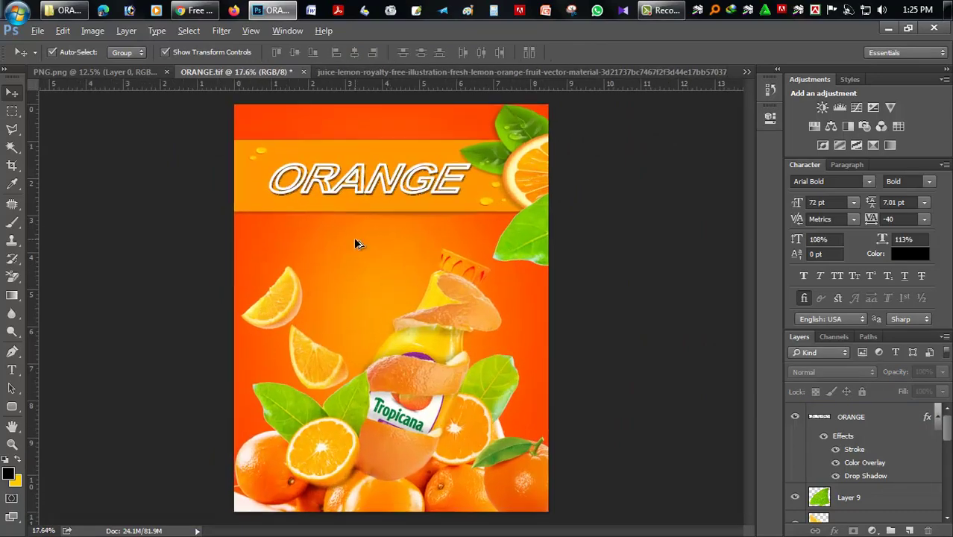
{"action": "scroll", "coordinate": [355, 224], "scroll_direction": "up", "scroll_amount": 3}
{"action": "scroll", "coordinate": [356, 226], "scroll_direction": "up", "scroll_amount": 2}
{"action": "scroll", "coordinate": [397, 252], "scroll_direction": "up", "scroll_amount": 1}
{"action": "scroll", "coordinate": [400, 258], "scroll_direction": "up", "scroll_amount": 1}
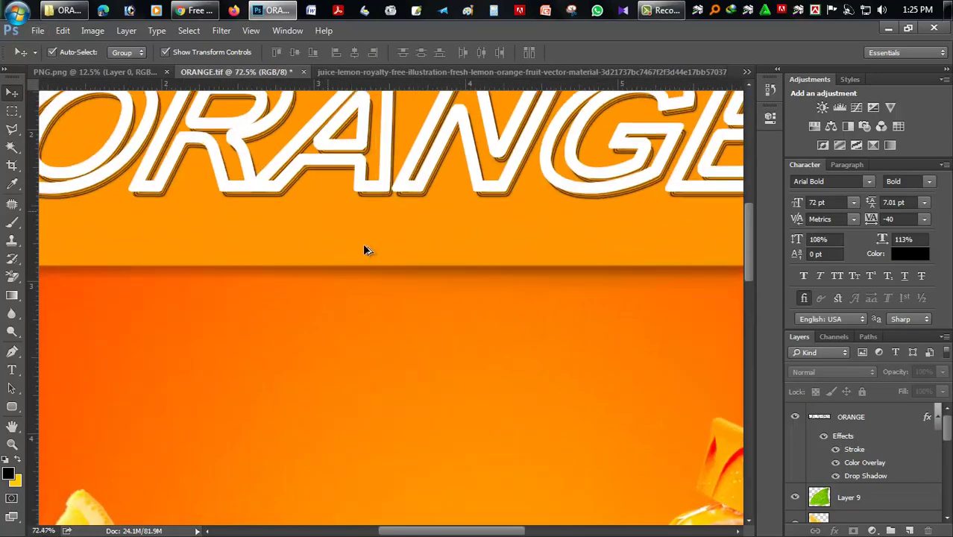
{"action": "scroll", "coordinate": [366, 249], "scroll_direction": "up", "scroll_amount": 2}
{"action": "scroll", "coordinate": [387, 257], "scroll_direction": "down", "scroll_amount": 1}
{"action": "scroll", "coordinate": [372, 262], "scroll_direction": "down", "scroll_amount": 2}
{"action": "scroll", "coordinate": [372, 262], "scroll_direction": "down", "scroll_amount": 3}
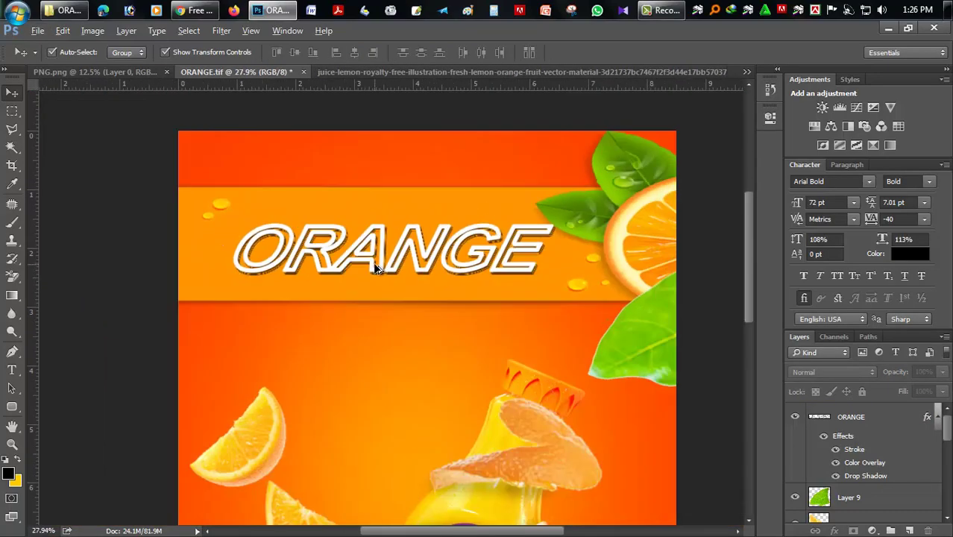
{"action": "scroll", "coordinate": [378, 273], "scroll_direction": "up", "scroll_amount": 1}
{"action": "scroll", "coordinate": [385, 287], "scroll_direction": "down", "scroll_amount": 1}
{"action": "scroll", "coordinate": [385, 283], "scroll_direction": "down", "scroll_amount": 2}
{"action": "scroll", "coordinate": [384, 283], "scroll_direction": "up", "scroll_amount": 3}
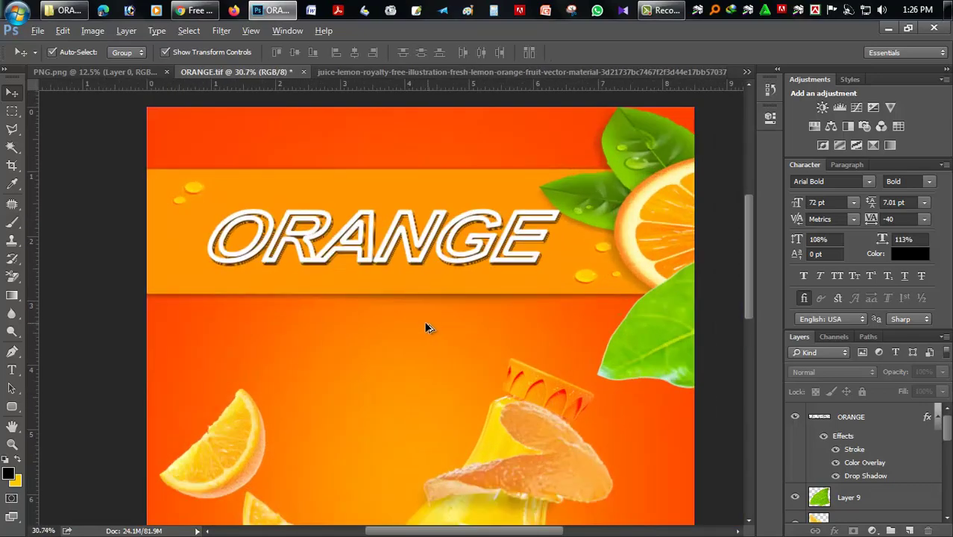
{"action": "scroll", "coordinate": [422, 325], "scroll_direction": "down", "scroll_amount": 2}
{"action": "scroll", "coordinate": [421, 321], "scroll_direction": "down", "scroll_amount": 1}
{"action": "scroll", "coordinate": [422, 321], "scroll_direction": "down", "scroll_amount": 1}
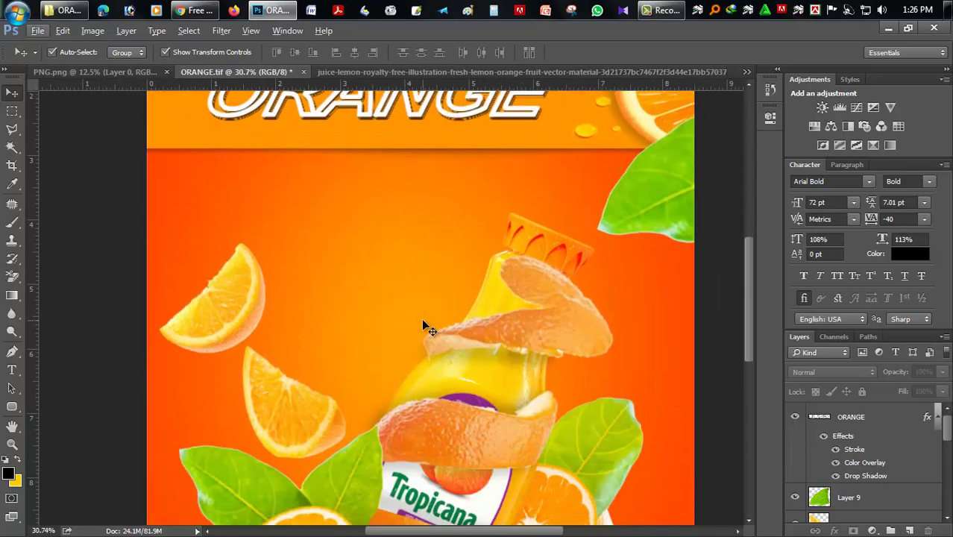
{"action": "scroll", "coordinate": [420, 320], "scroll_direction": "up", "scroll_amount": 1}
{"action": "scroll", "coordinate": [417, 323], "scroll_direction": "down", "scroll_amount": 2}
{"action": "scroll", "coordinate": [417, 322], "scroll_direction": "down", "scroll_amount": 2}
{"action": "scroll", "coordinate": [418, 322], "scroll_direction": "up", "scroll_amount": 1}
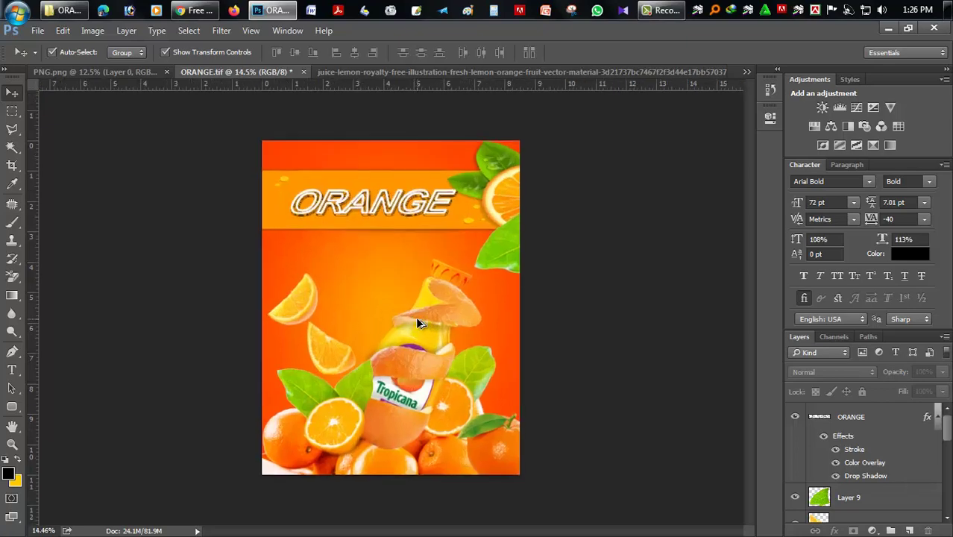
{"action": "scroll", "coordinate": [418, 322], "scroll_direction": "up", "scroll_amount": 1}
{"action": "scroll", "coordinate": [417, 322], "scroll_direction": "down", "scroll_amount": 1}
{"action": "key", "text": "ctrl+s"}
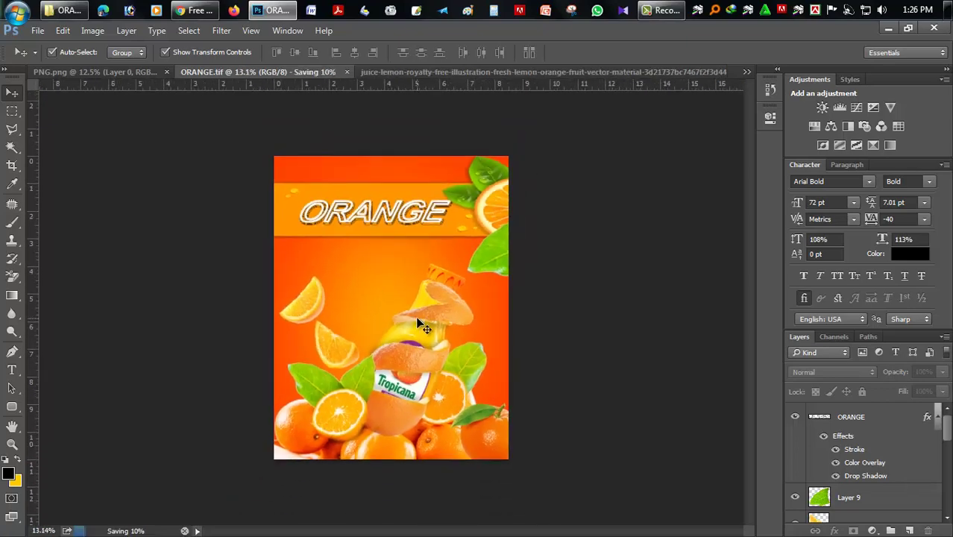
{"action": "scroll", "coordinate": [422, 326], "scroll_direction": "up", "scroll_amount": 1}
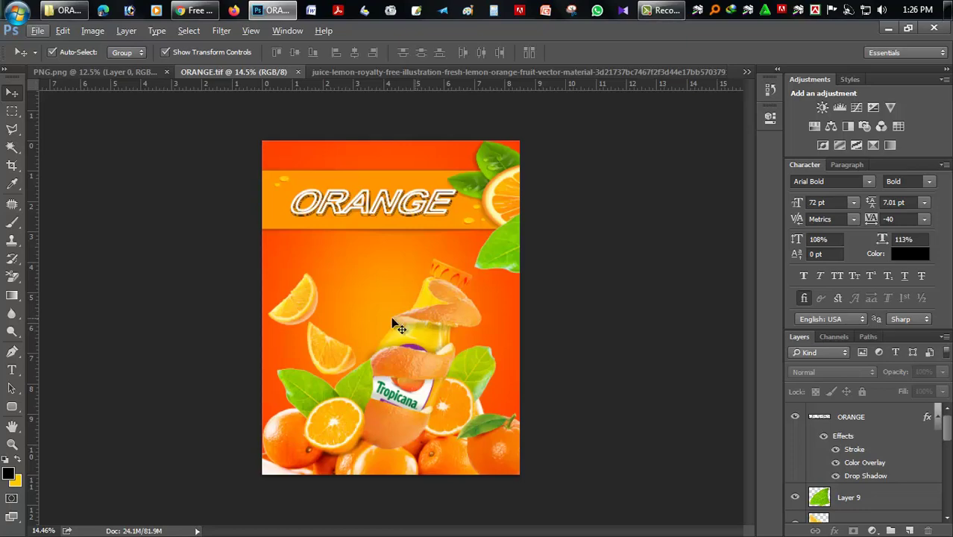
- Save a JPEG copy of the poster as ORANGE, accepting the default JPEG quality options
{"action": "left_click", "coordinate": [38, 31]}
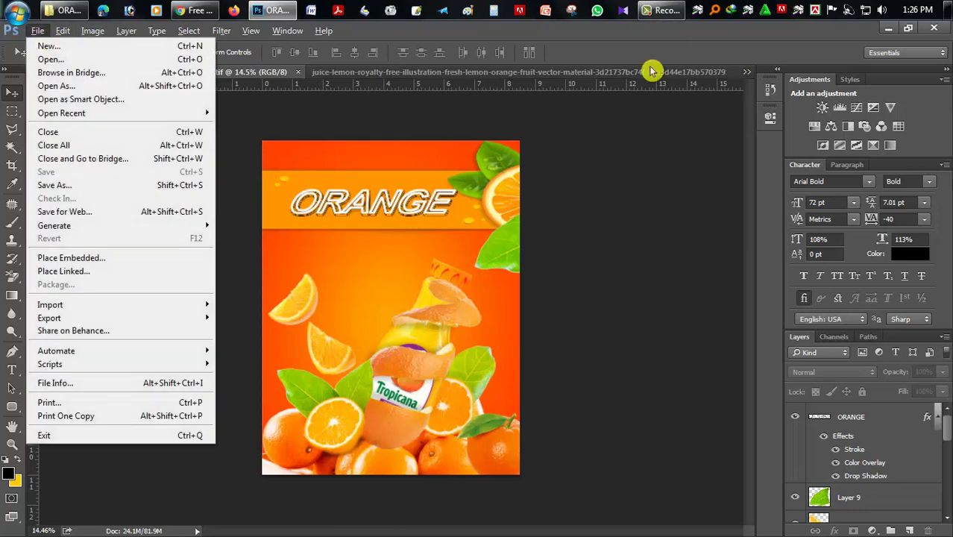
{"action": "left_click", "coordinate": [79, 185]}
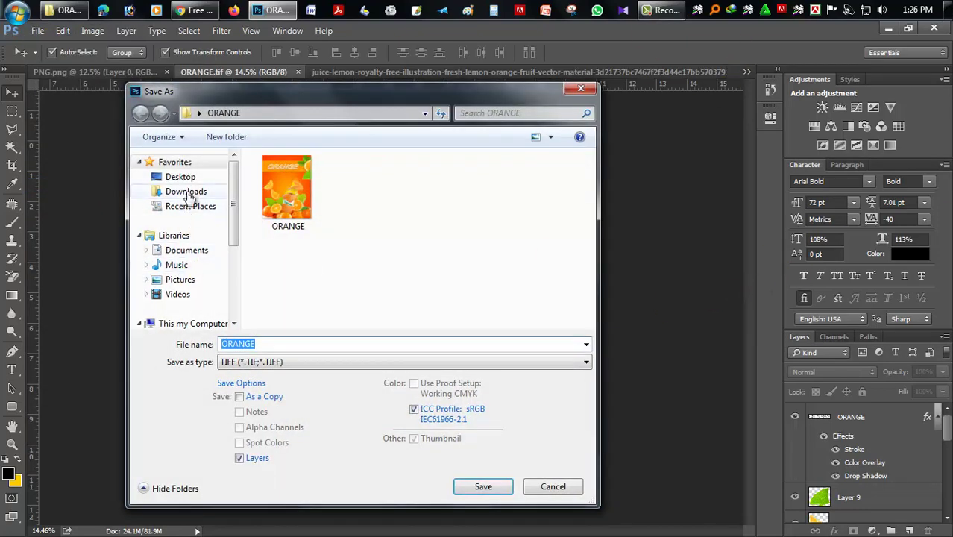
{"action": "left_click", "coordinate": [367, 361]}
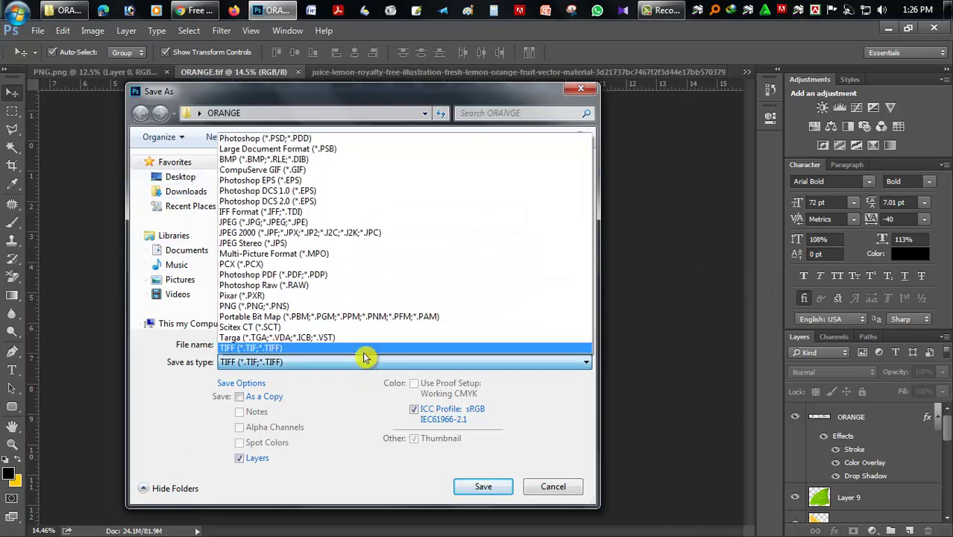
{"action": "left_click", "coordinate": [261, 221]}
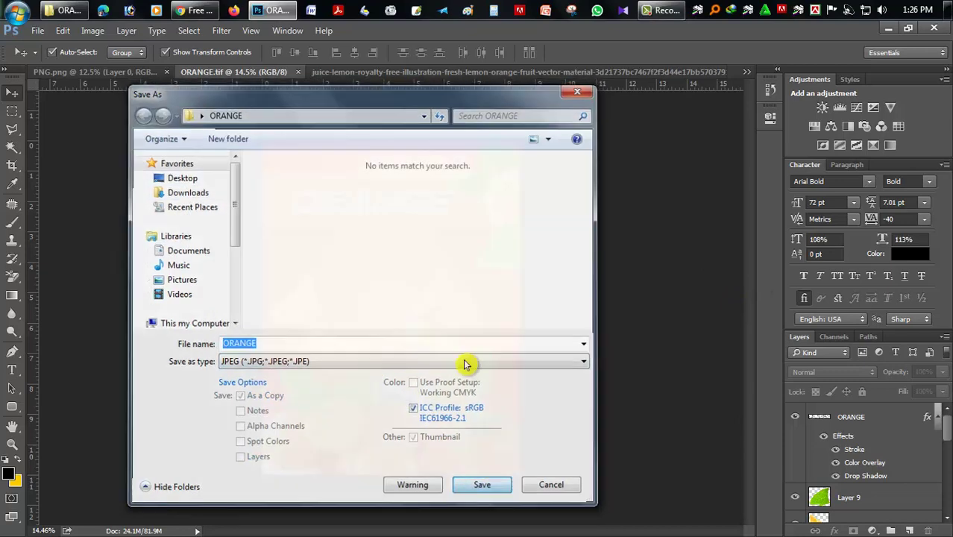
{"action": "key", "text": "Return"}
{"action": "left_click", "coordinate": [569, 129]}
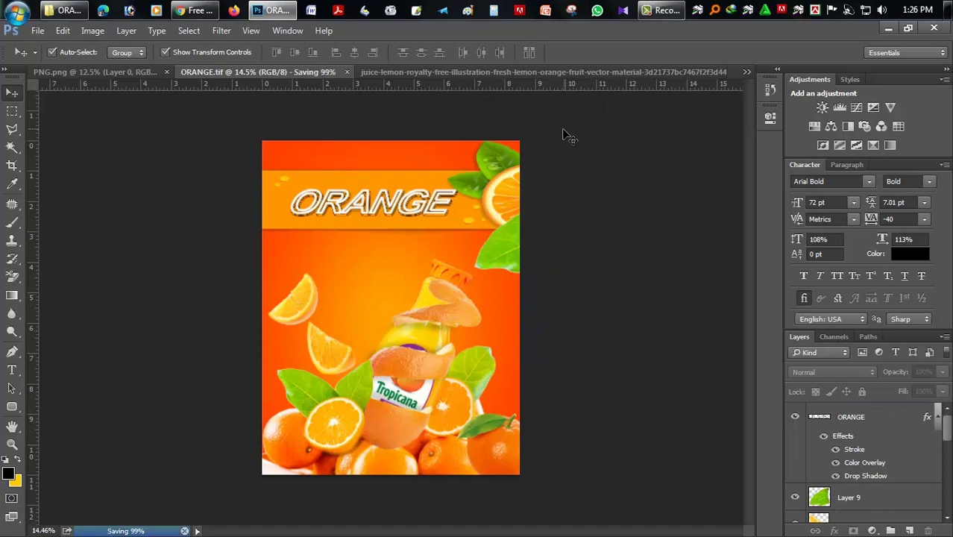
- Close Photoshop and the ORANGE folder window to return to the desktop
{"action": "left_click", "coordinate": [933, 28]}
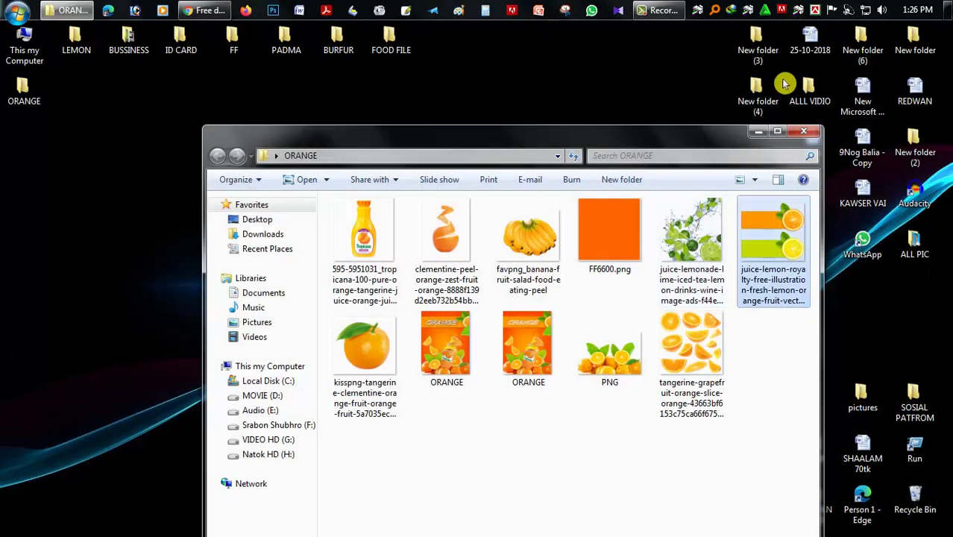
{"action": "left_click", "coordinate": [803, 132]}
{"action": "left_click", "coordinate": [658, 10]}
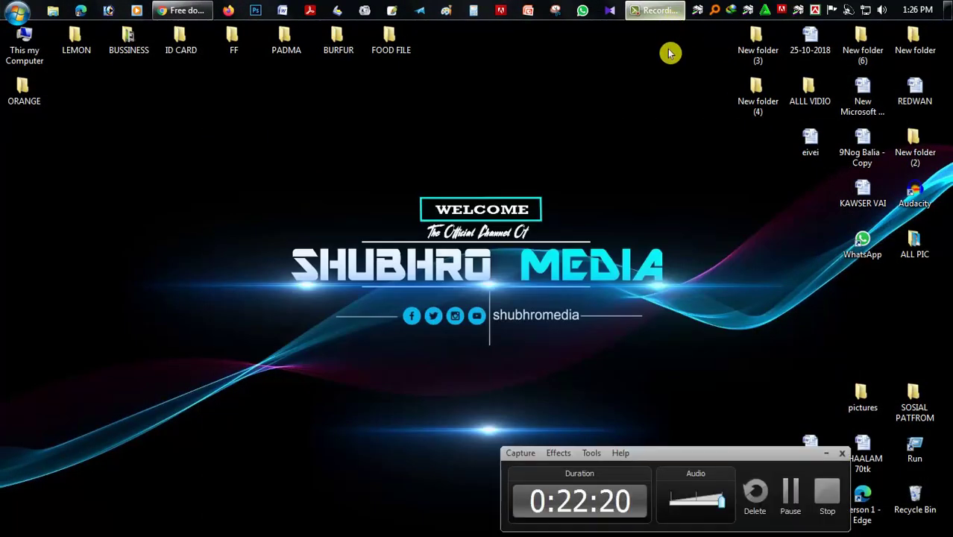